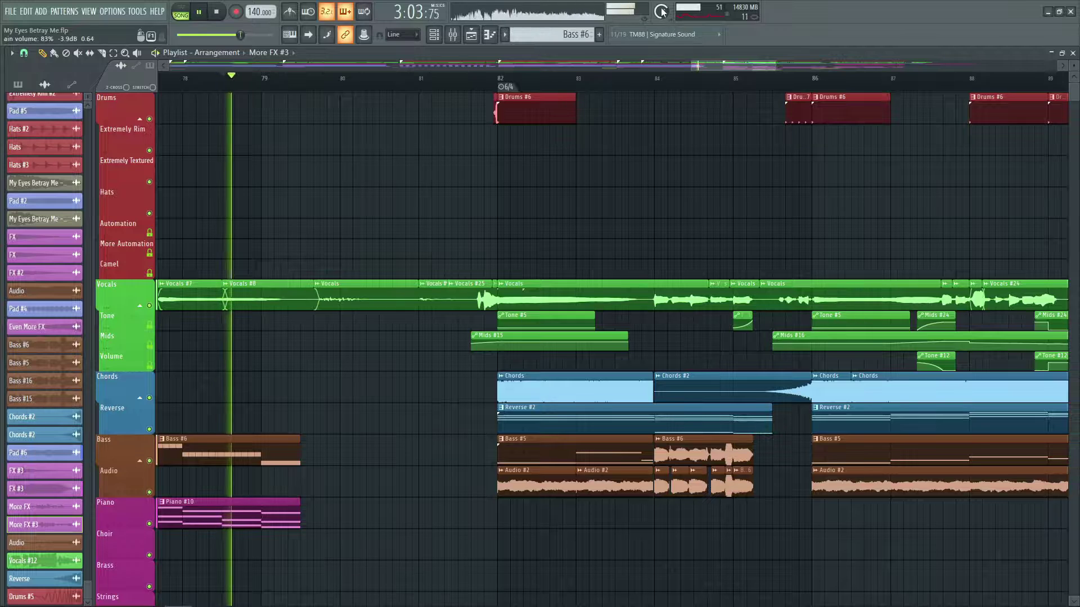
Listen to the arrangement from about bar 79 to bar 90 and stop playback.
scroll(566, 82, down, 3)
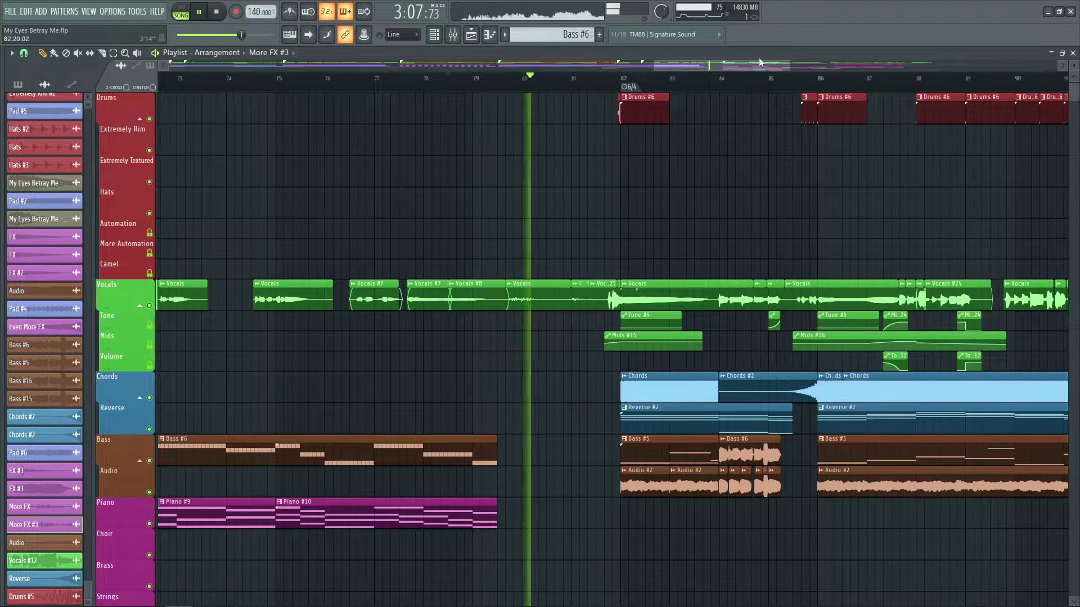
scroll(858, 62, down, 4)
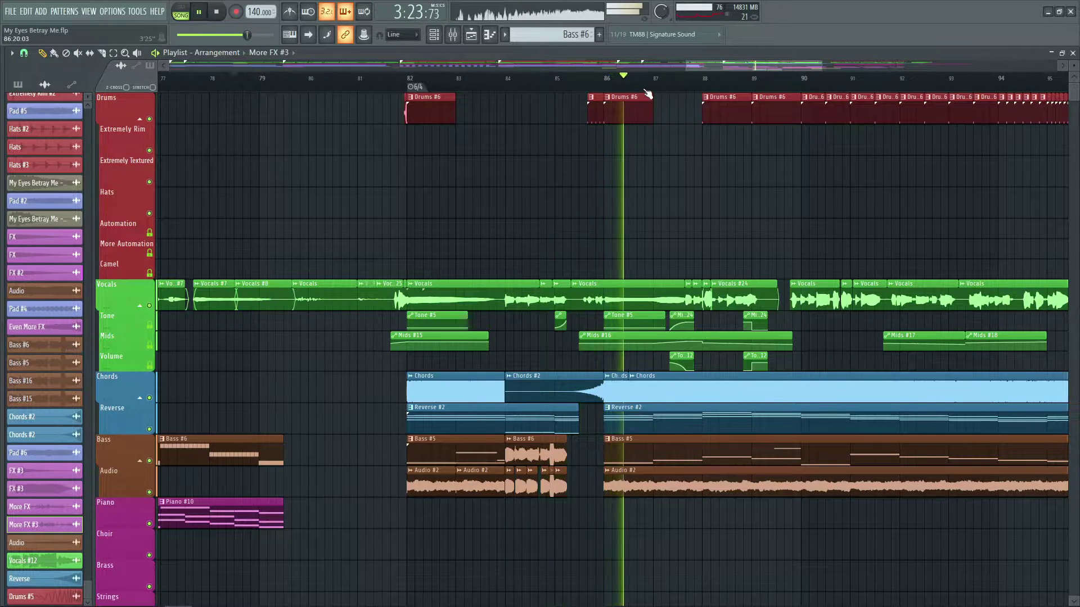
drag(821, 62, 760, 59)
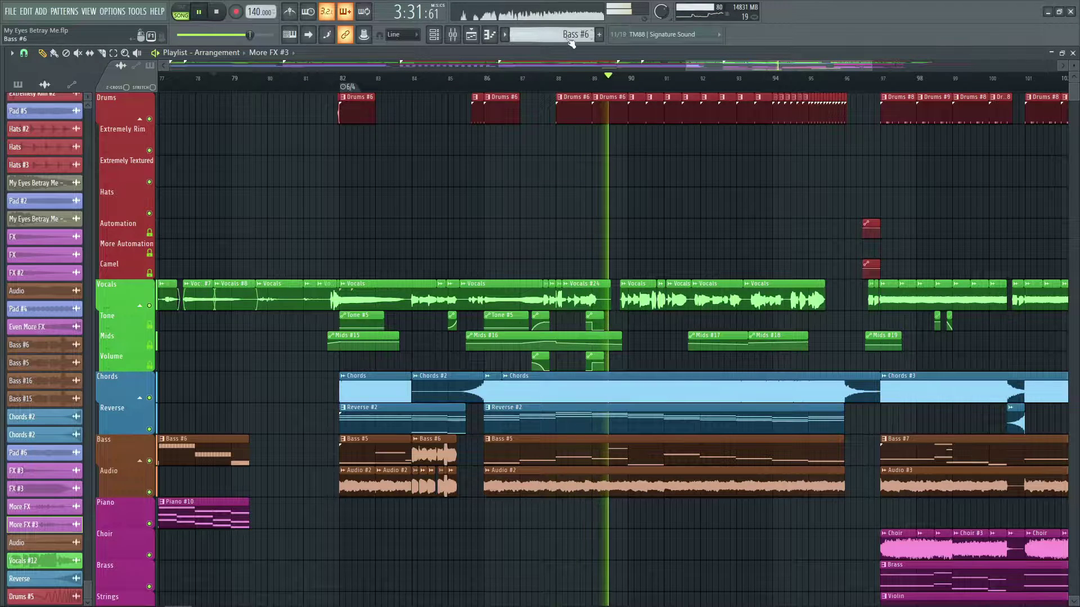
scroll(568, 35, down, 1)
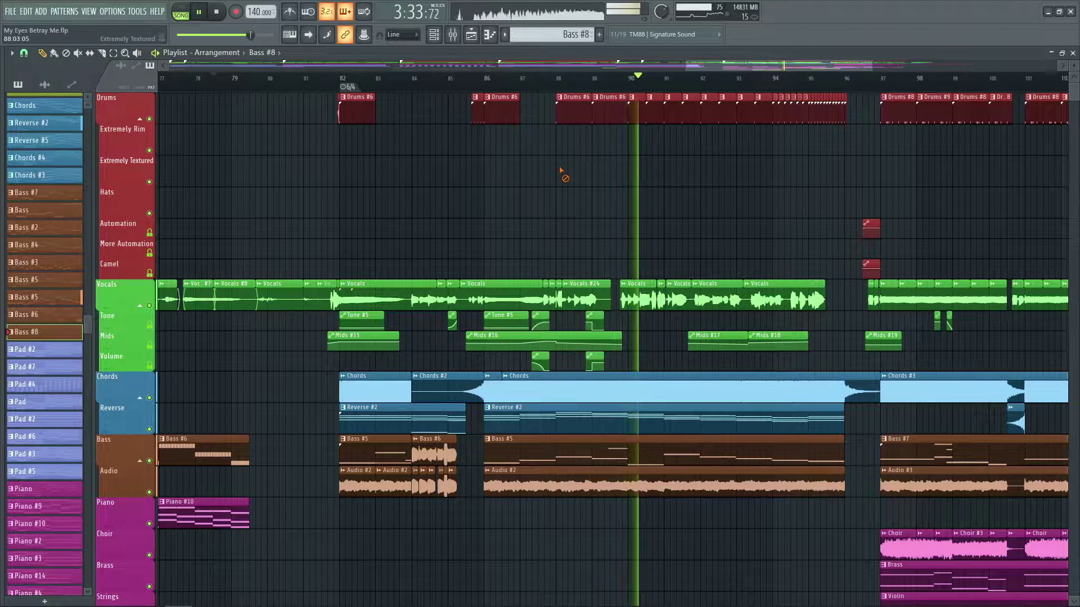
key(space)
scroll(667, 549, up, 2)
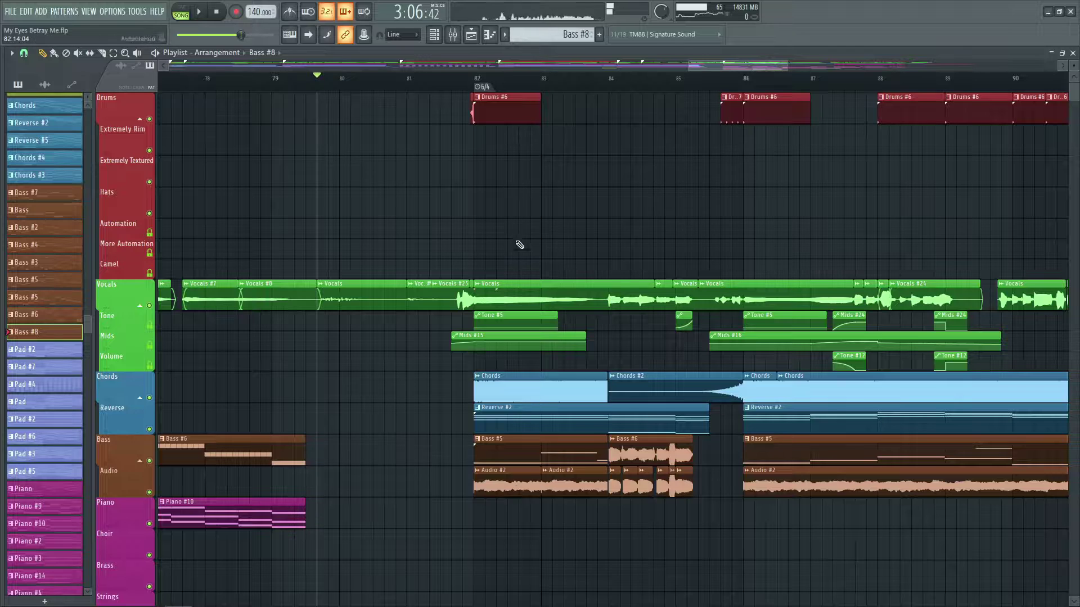
scroll(678, 85, up, 3)
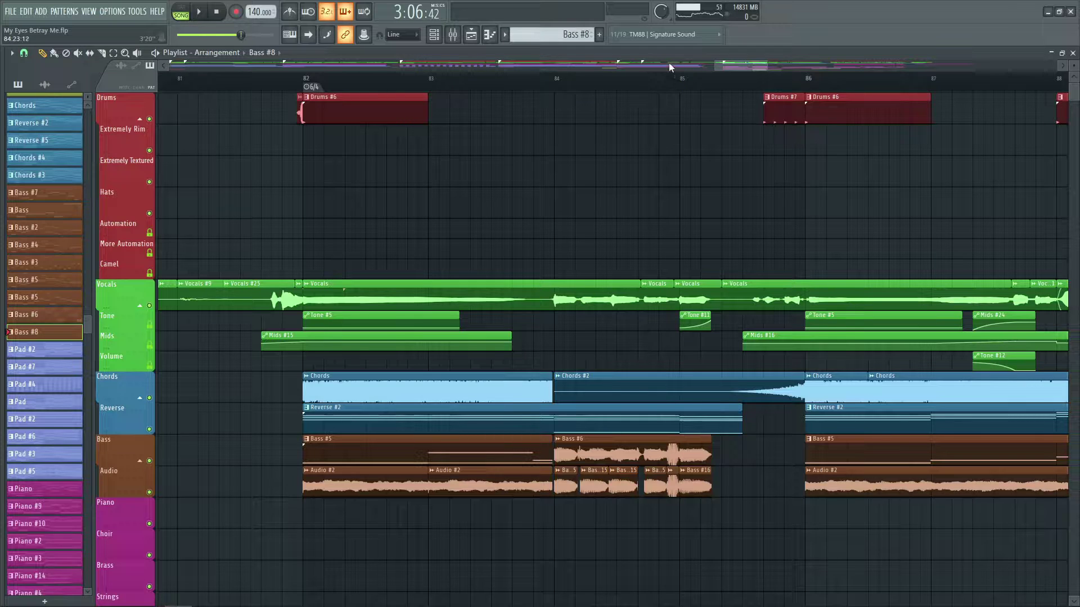
Solo the Drums track and place the playhead just before bar 82.
right_click(149, 119)
click(293, 81)
scroll(297, 82, up, 5)
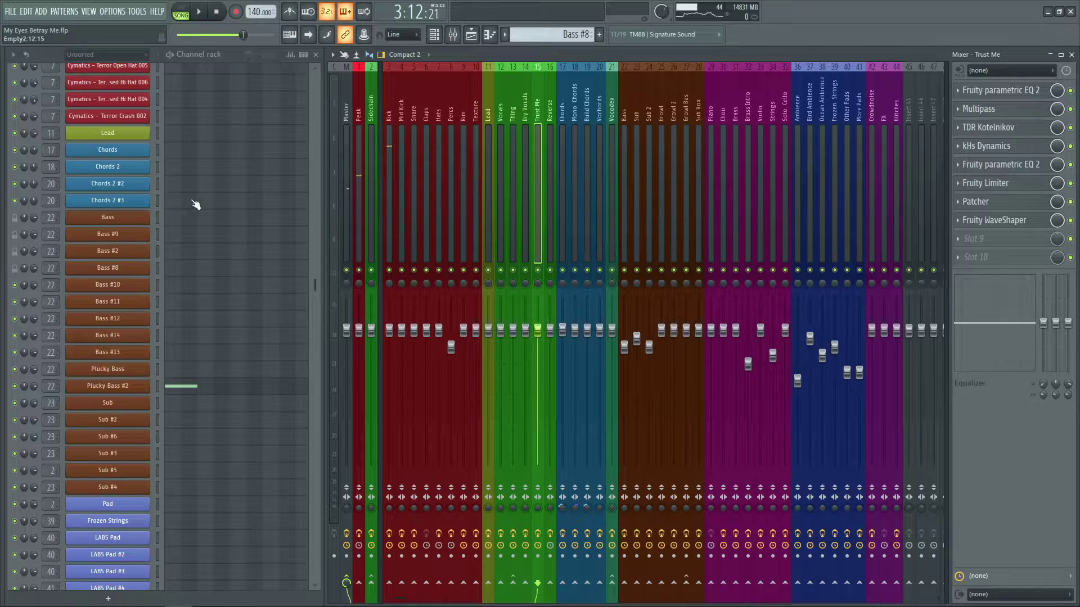
Inspect the channels of the Drums #6 pattern and the CamelCrusher effect on the Kick mixer track.
scroll(195, 204, up, 5)
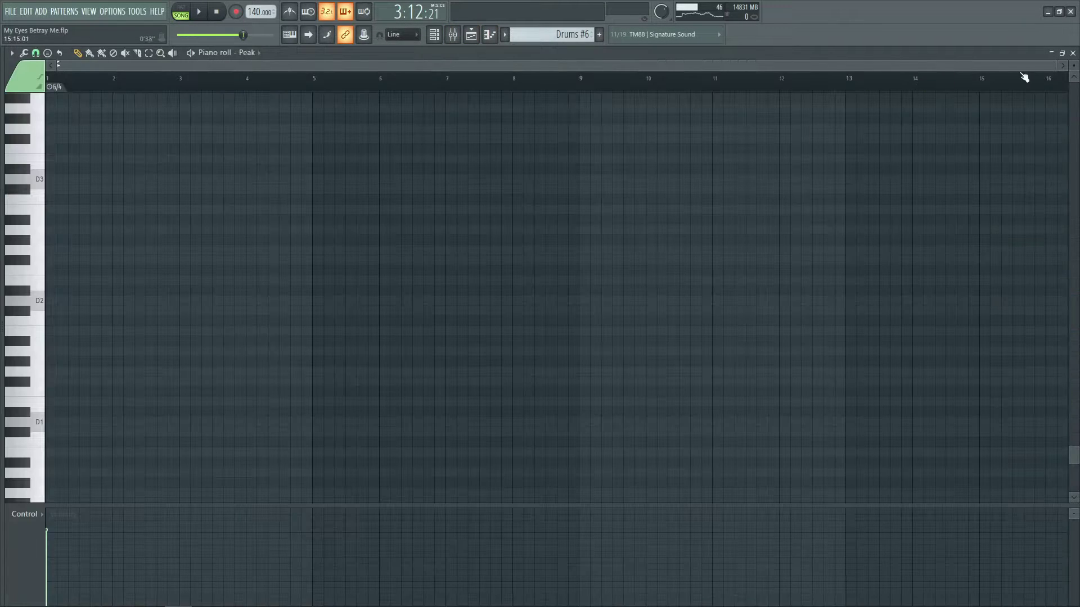
click(1073, 53)
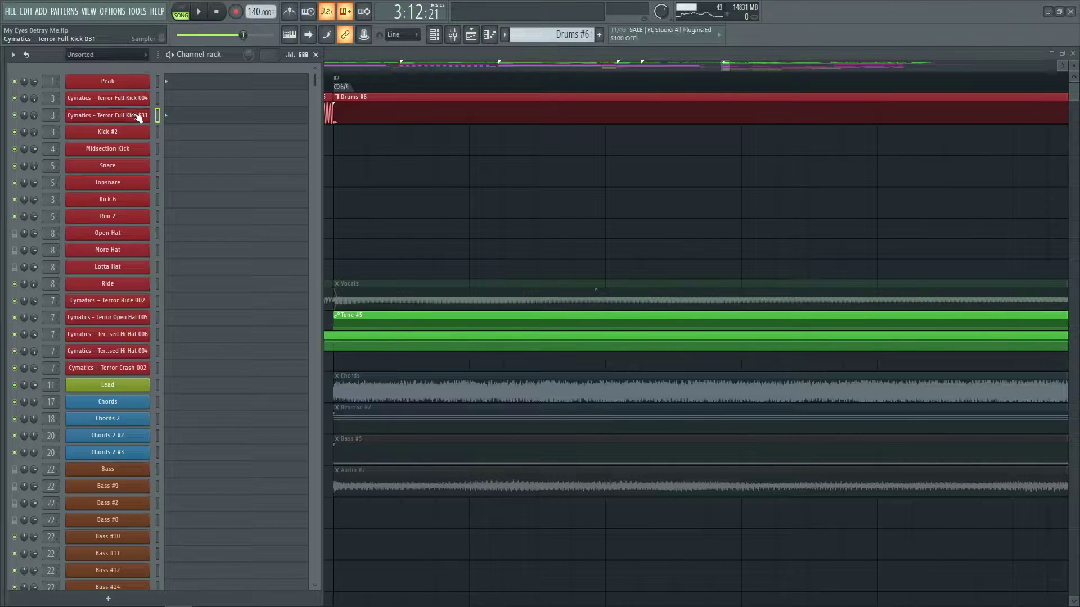
key(F9)
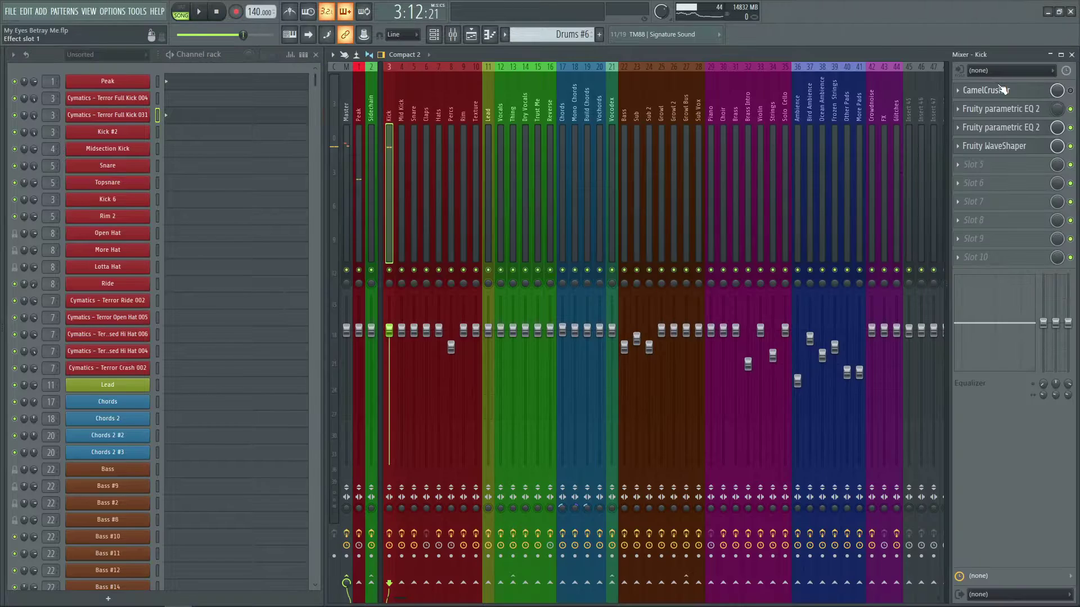
click(985, 90)
drag(412, 253, 589, 253)
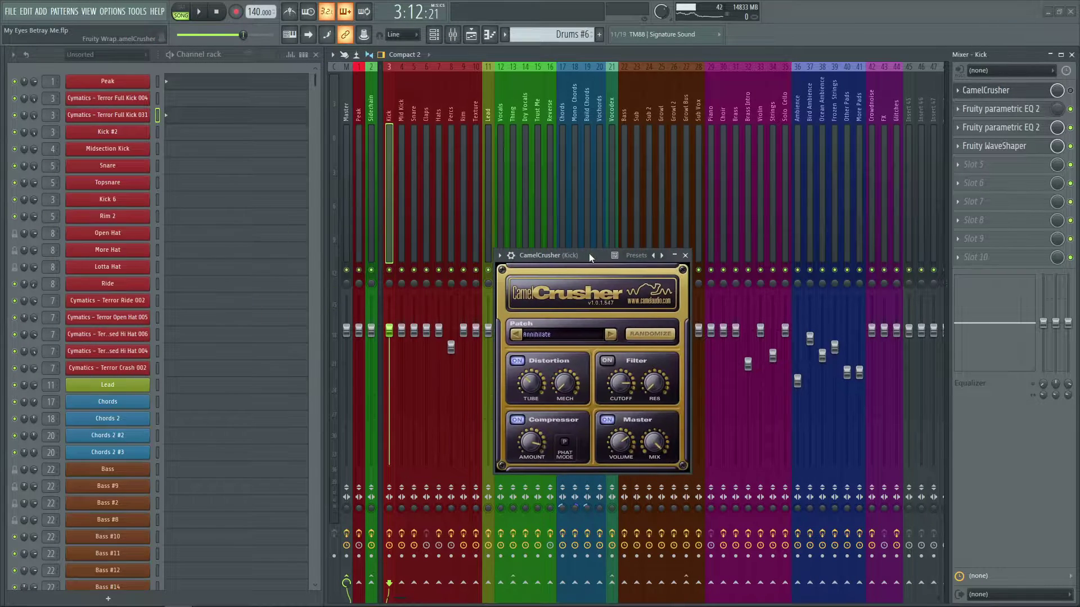
click(685, 256)
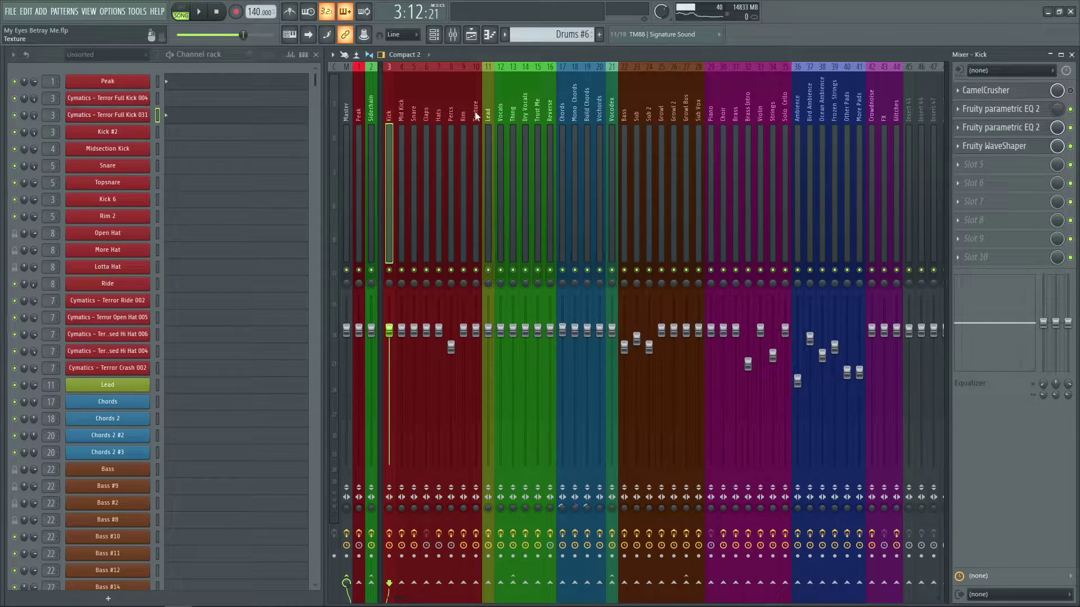
Solo the Vocals track in the playlist and place the playhead shortly before bar 82.
click(472, 36)
scroll(336, 84, up, 2)
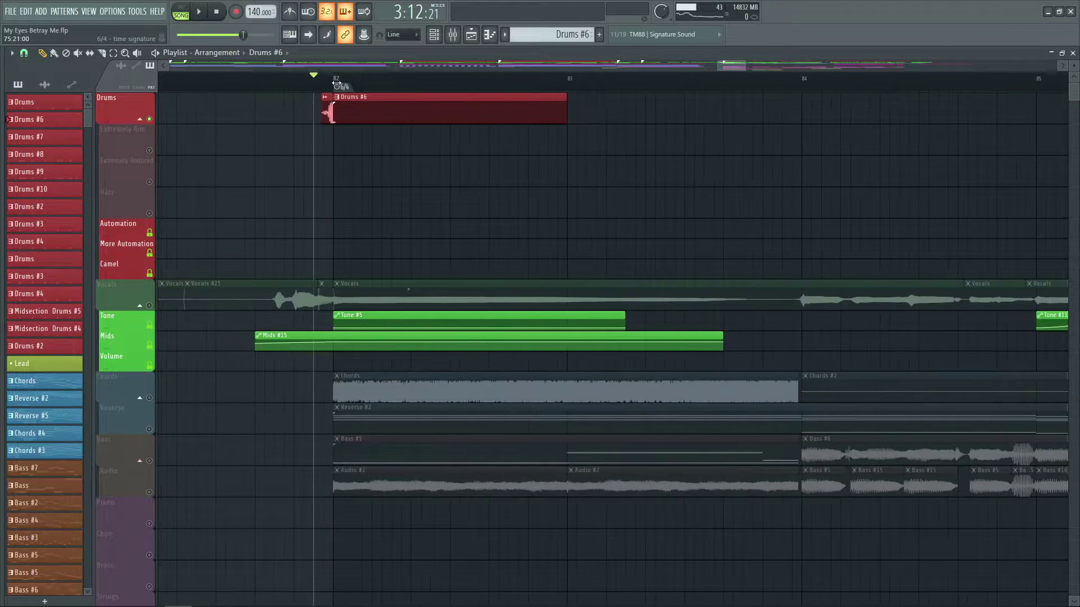
scroll(336, 84, down, 2)
scroll(248, 79, down, 3)
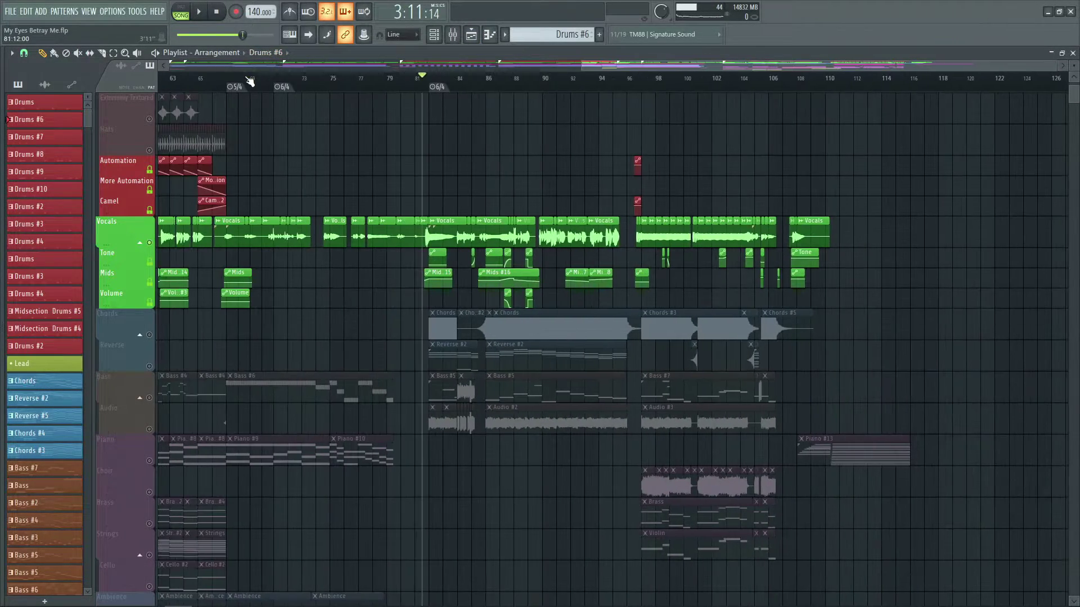
scroll(249, 79, down, 3)
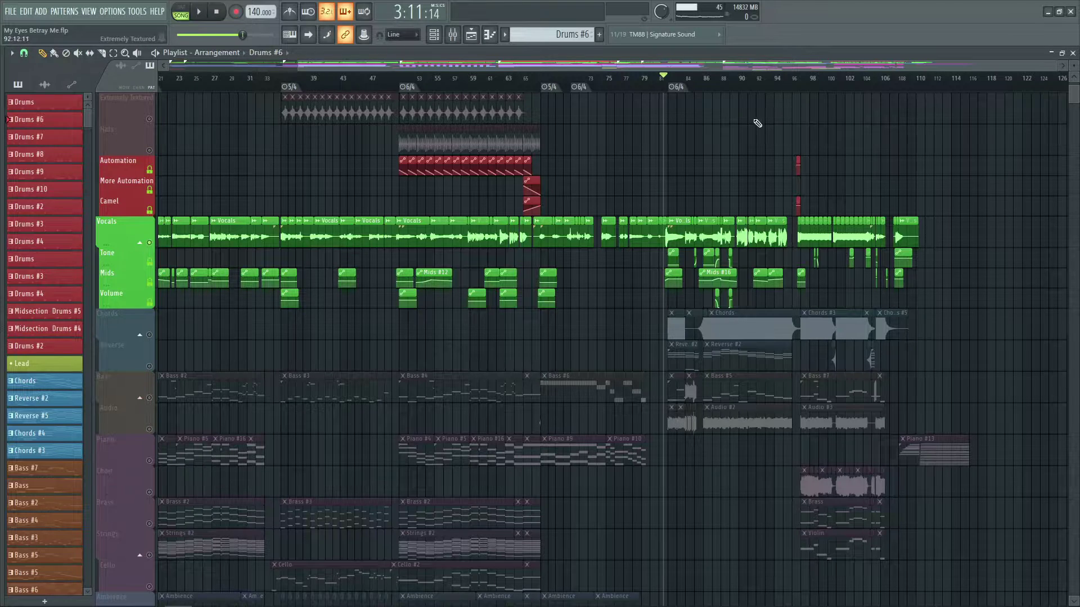
scroll(711, 87, up, 5)
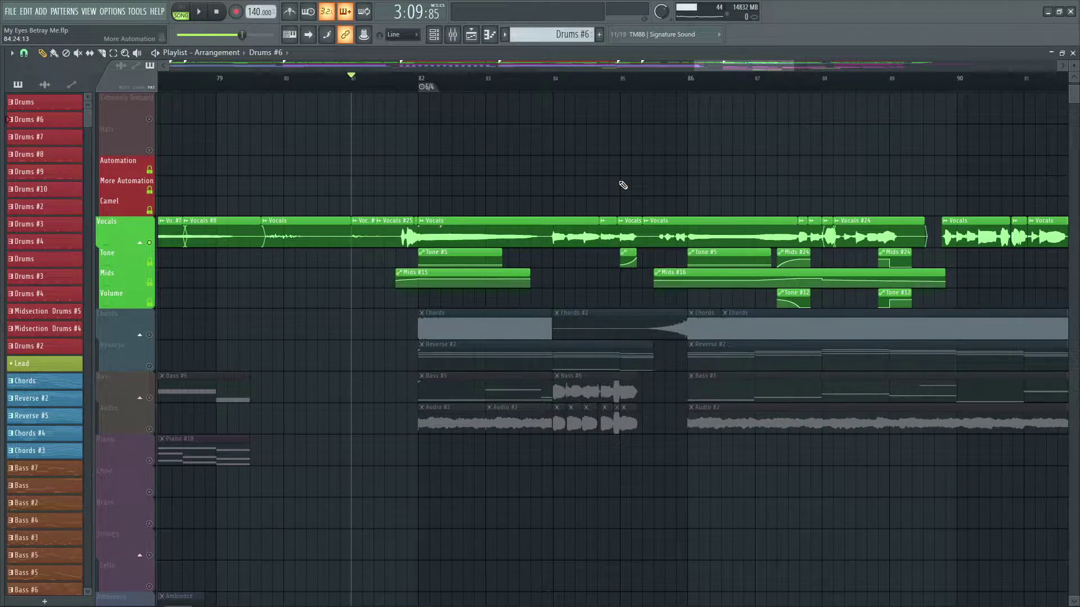
Unmute the vocal effect automation on playlist tracks 36 to 38 and 41 to 44.
scroll(627, 237, down, 10)
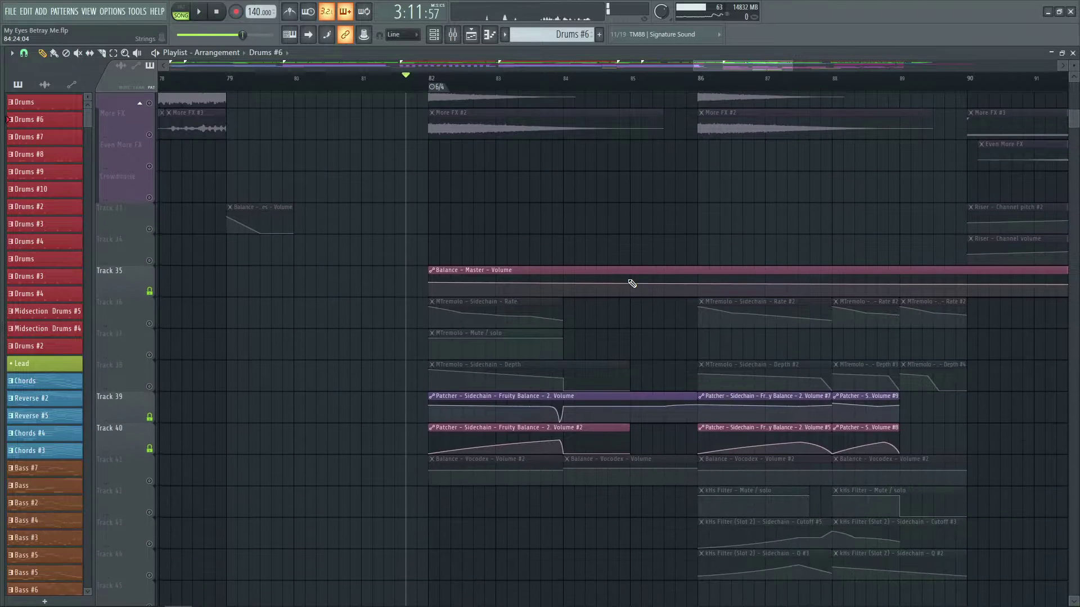
click(149, 323)
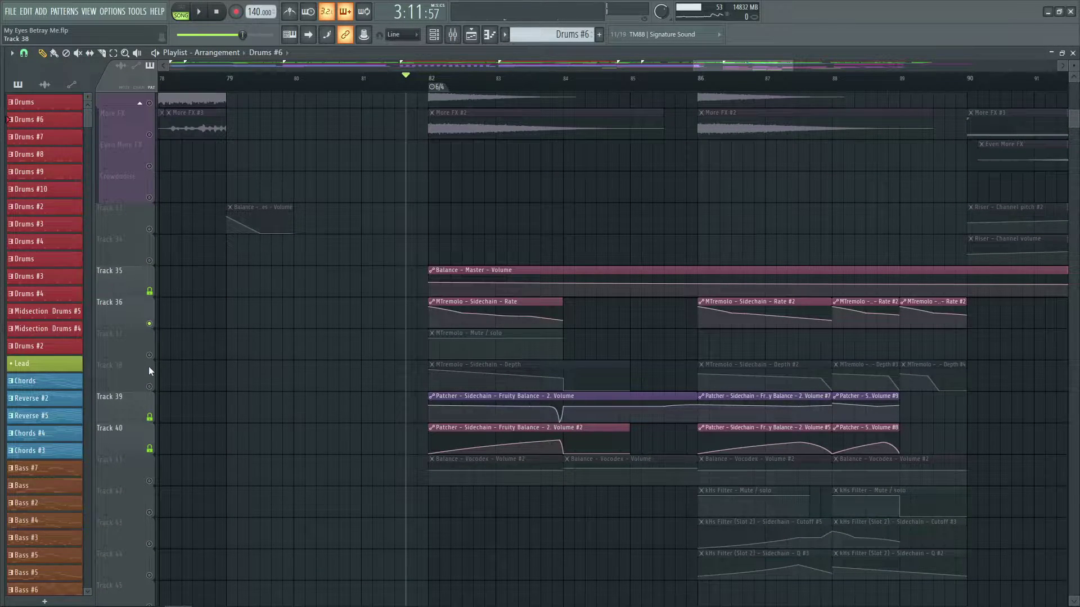
drag(149, 368, 155, 399)
click(151, 482)
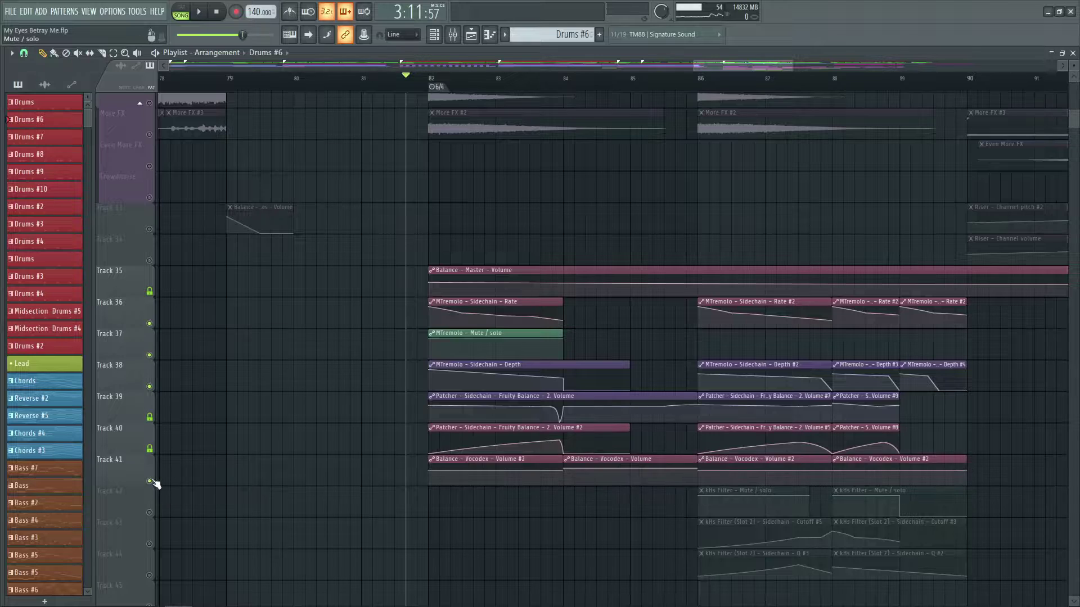
scroll(152, 363, down, 5)
click(149, 354)
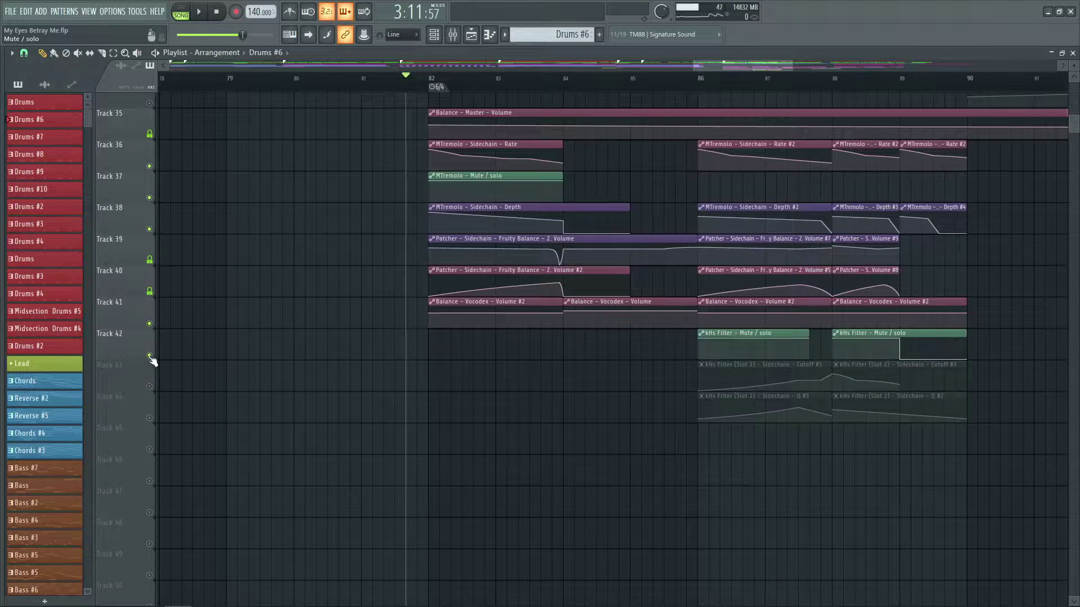
click(149, 386)
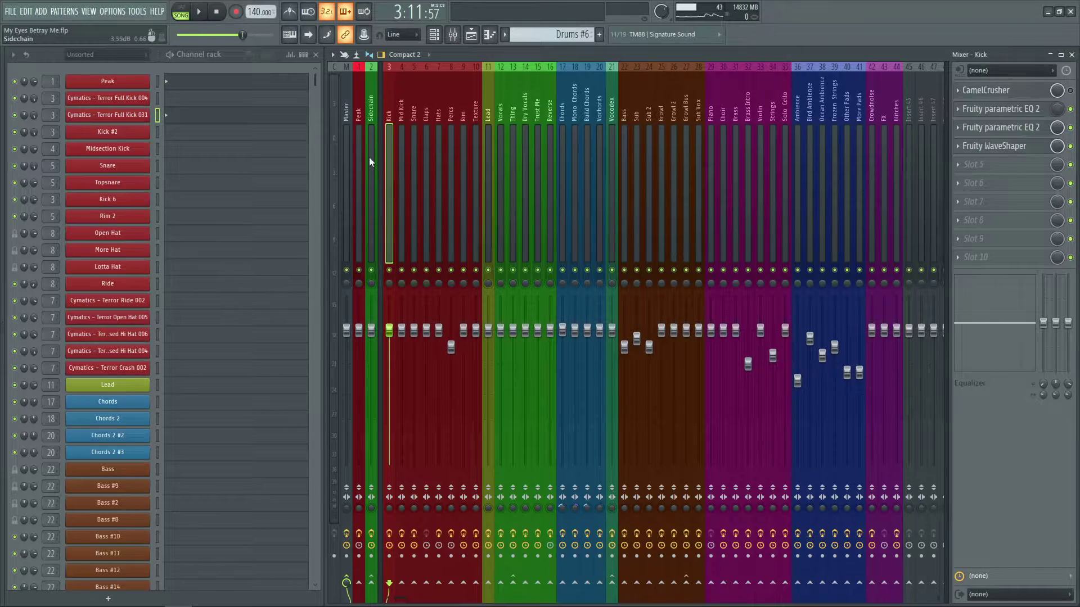
Examine the MTremolo effect on the Sidechain mixer track, close it and return to the playlist.
click(369, 161)
click(1022, 130)
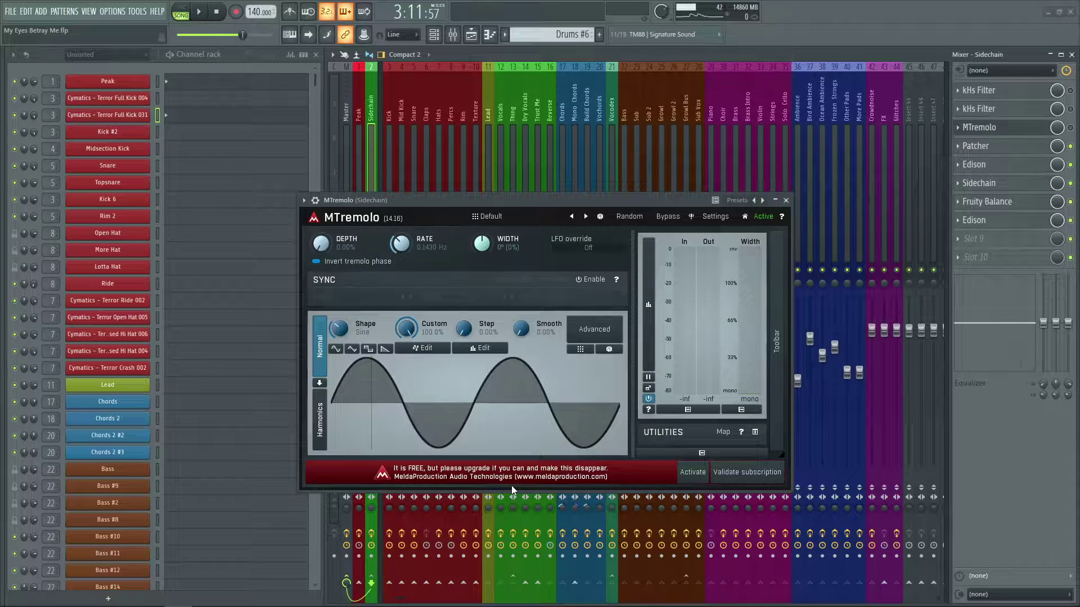
click(471, 35)
click(471, 34)
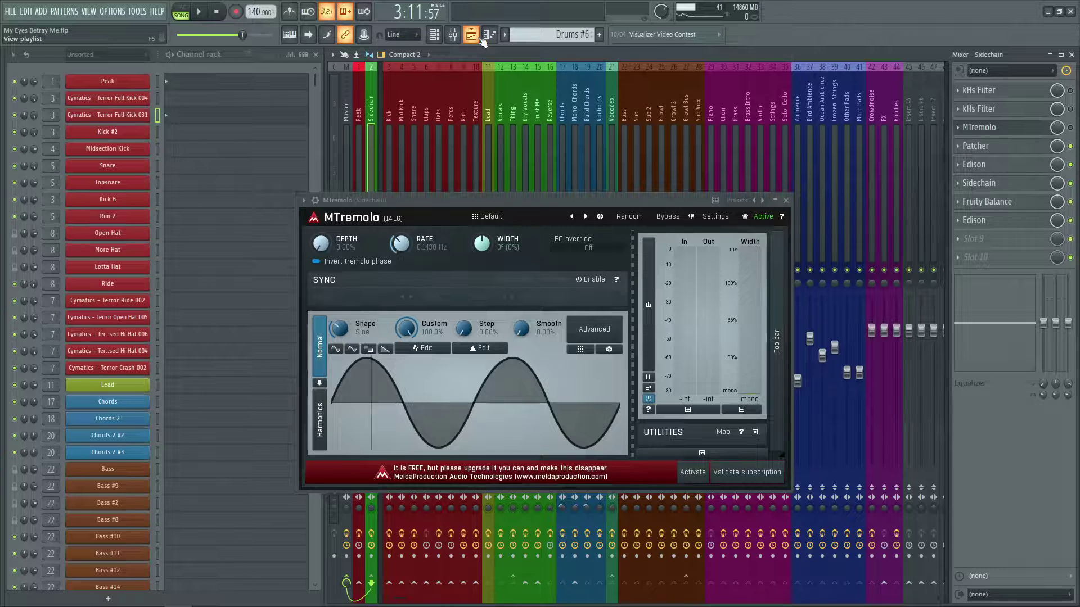
click(477, 37)
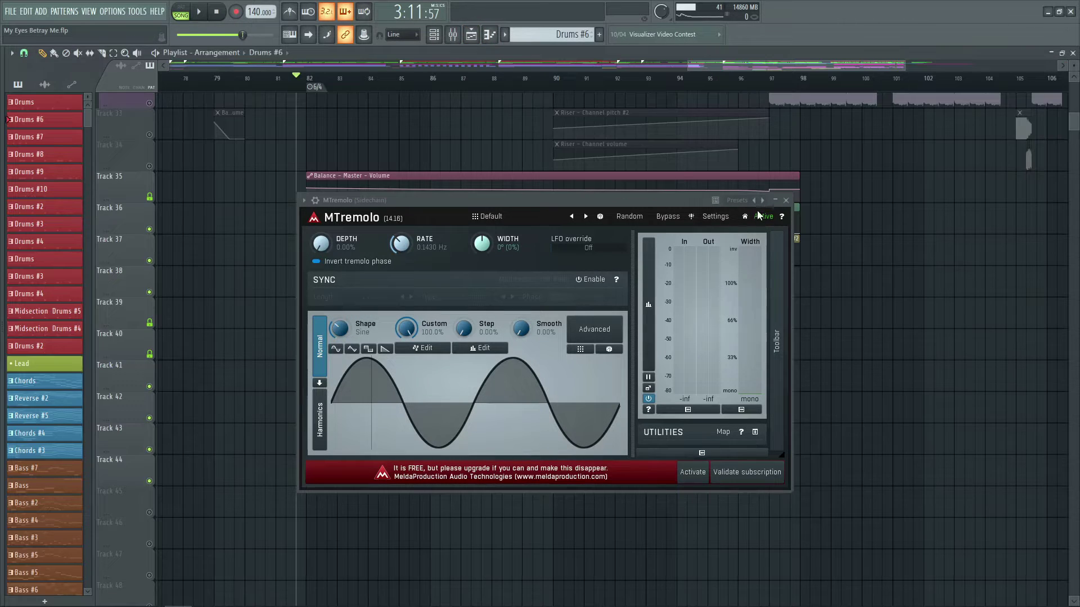
click(787, 200)
key(F5)
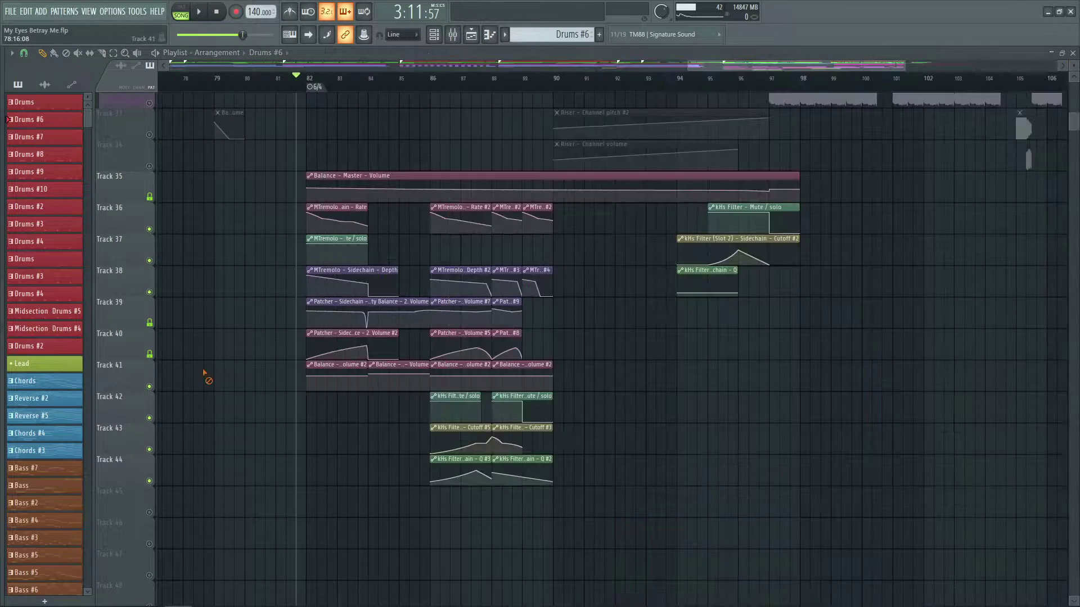
Play the soloed vocals from just before bar 82 and review their automation clips on the lower tracks.
scroll(213, 371, up, 7)
scroll(262, 322, up, 6)
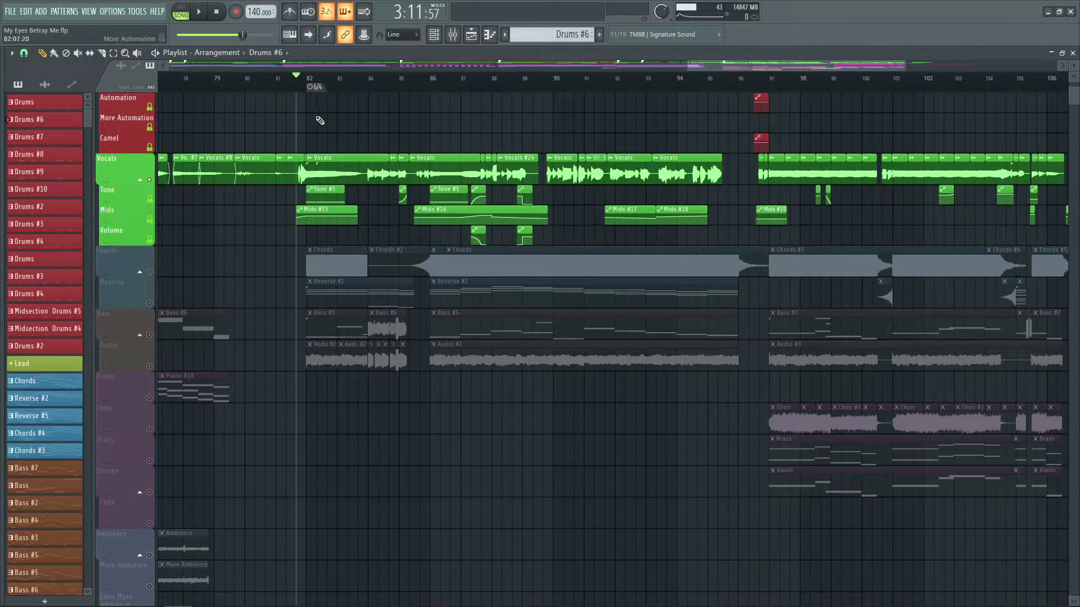
key(space)
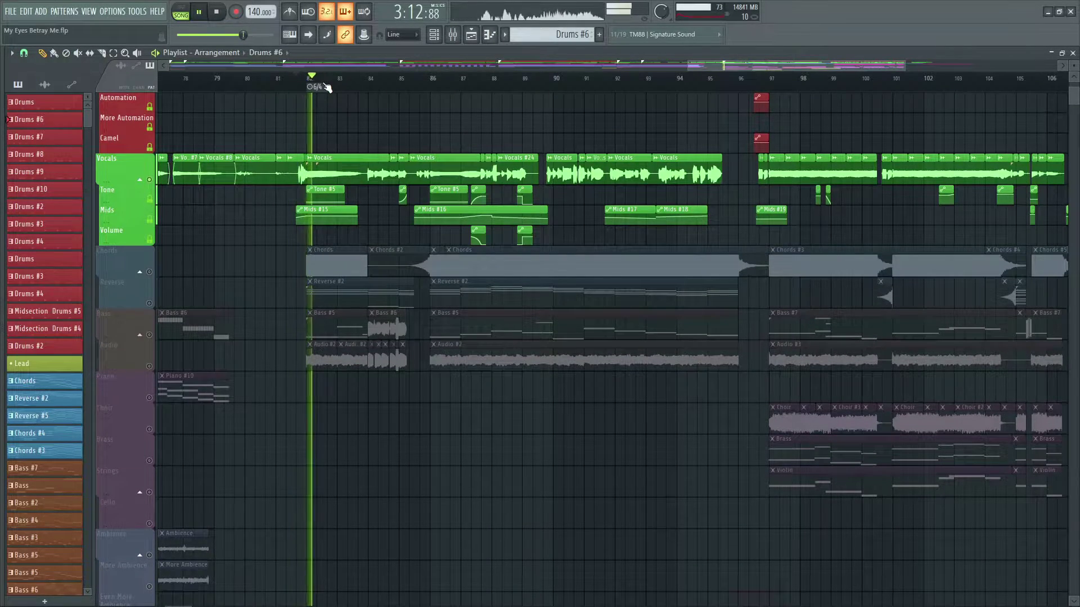
scroll(327, 87, up, 3)
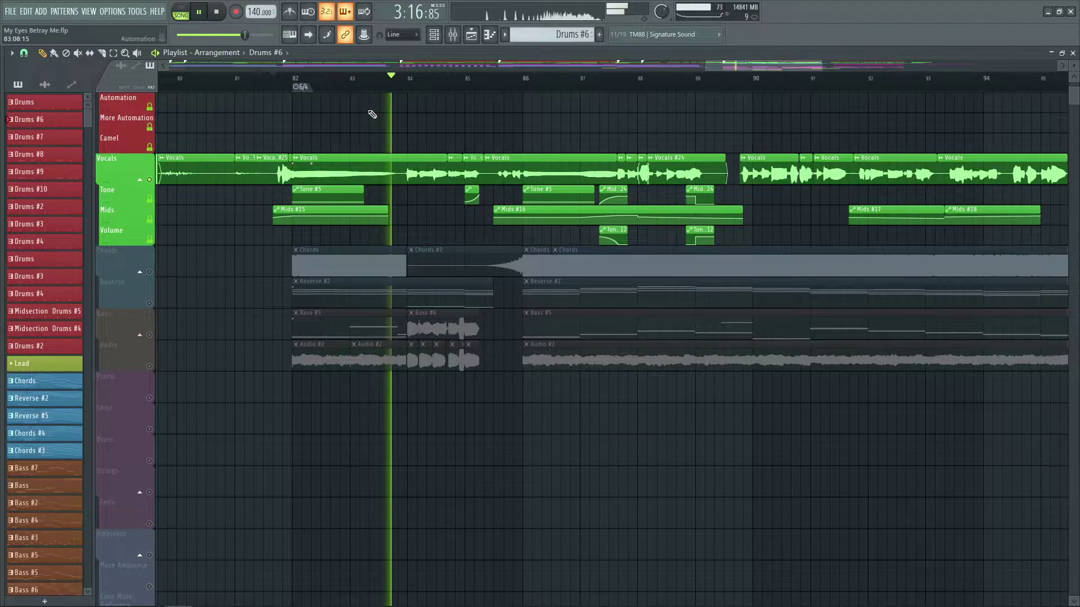
key(space)
scroll(372, 114, down, 10)
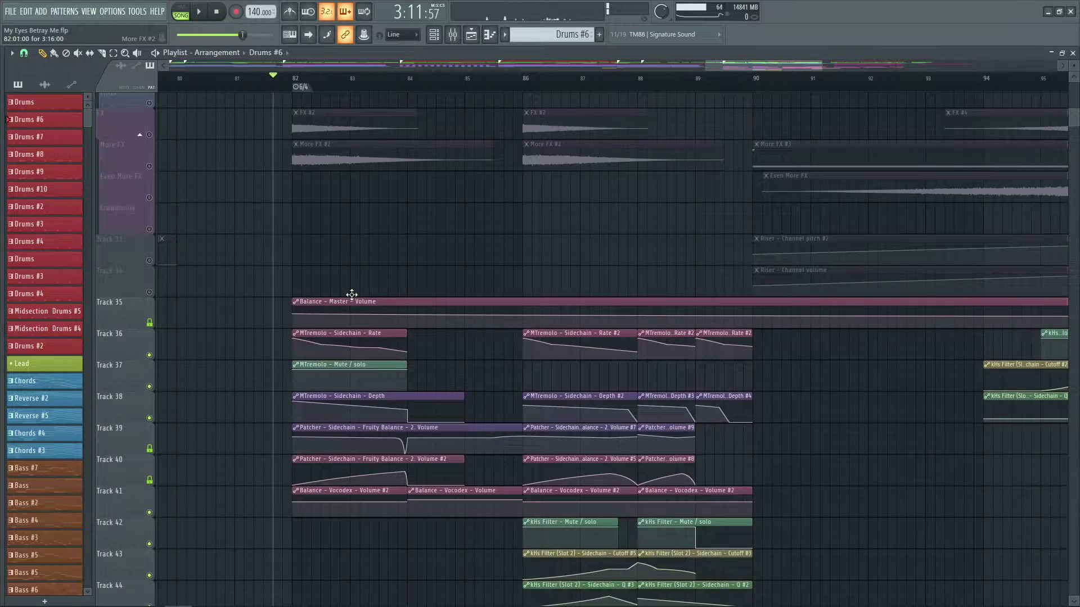
scroll(351, 295, up, 10)
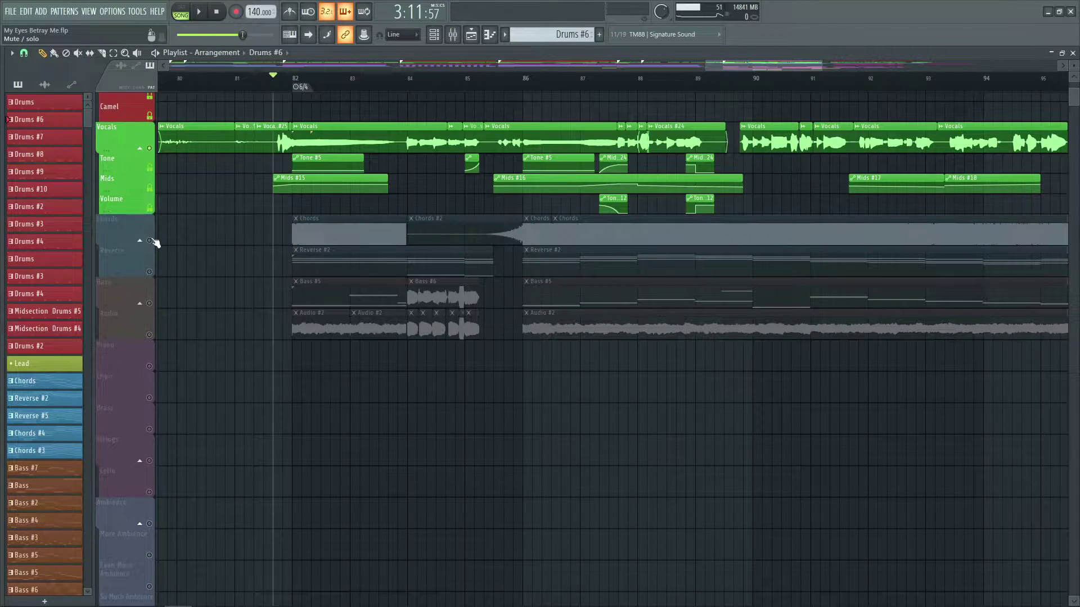
Mute the Vocals track, unmute the Chords and Reverse tracks, and listen to them from just before bar 82.
click(152, 149)
drag(149, 240, 149, 272)
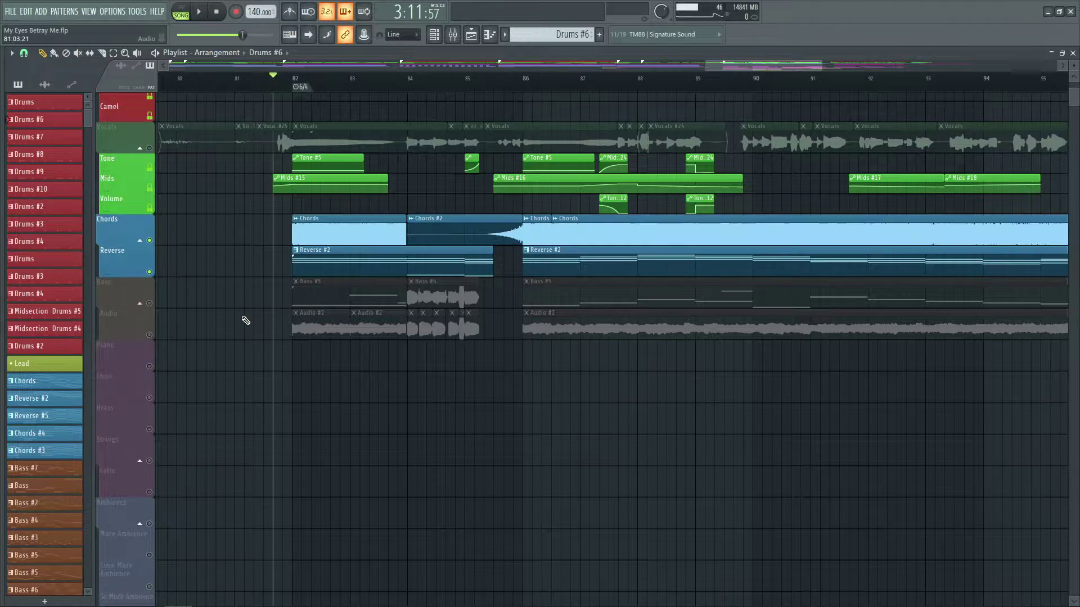
key(space)
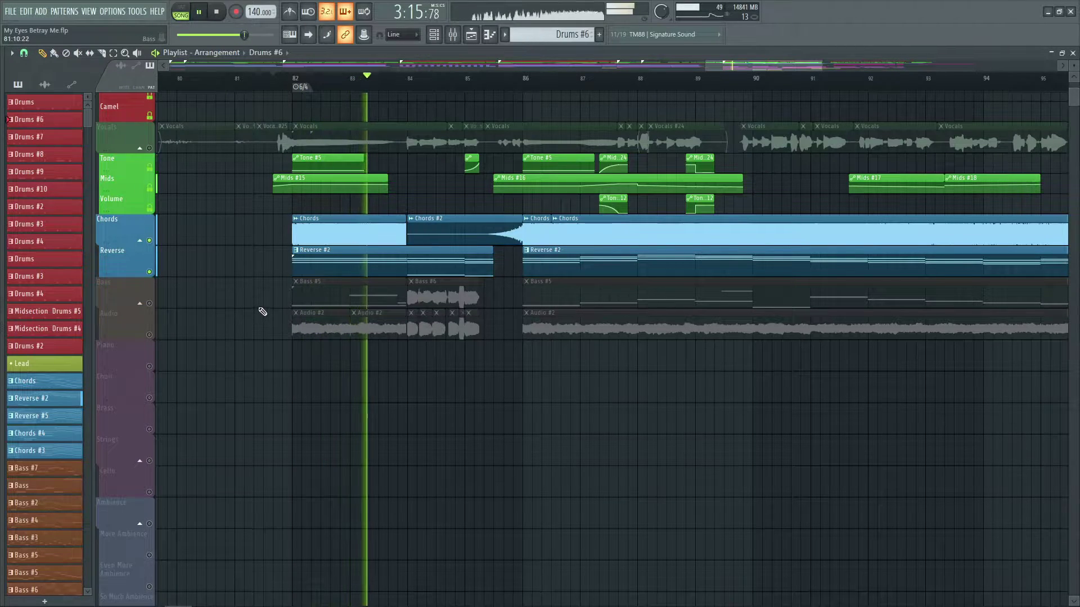
key(space)
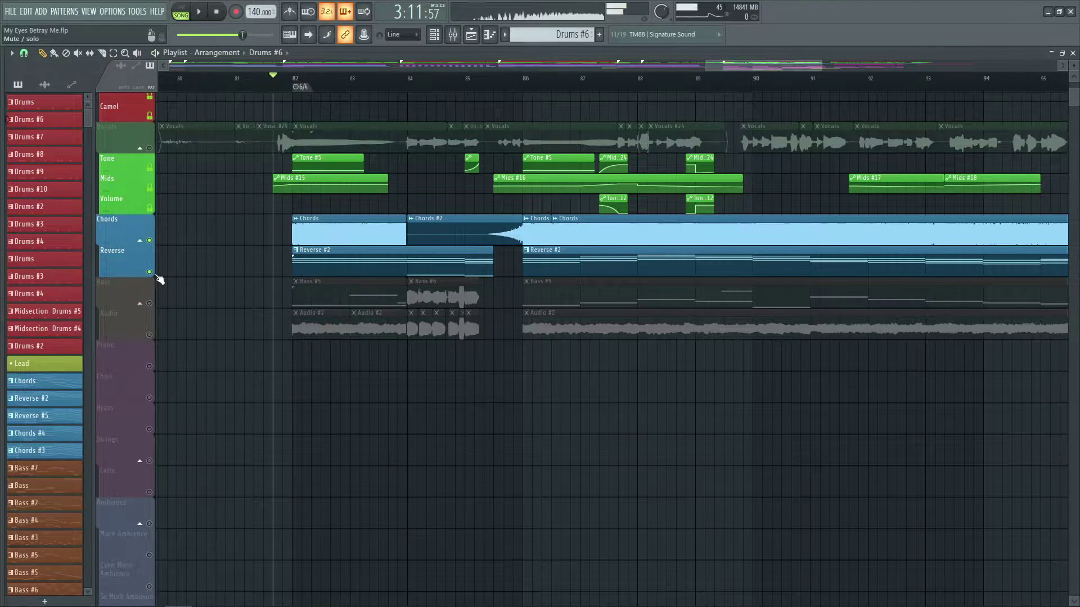
Mute the Reverse track, leaving the Chords track active.
click(149, 272)
scroll(357, 83, down, 5)
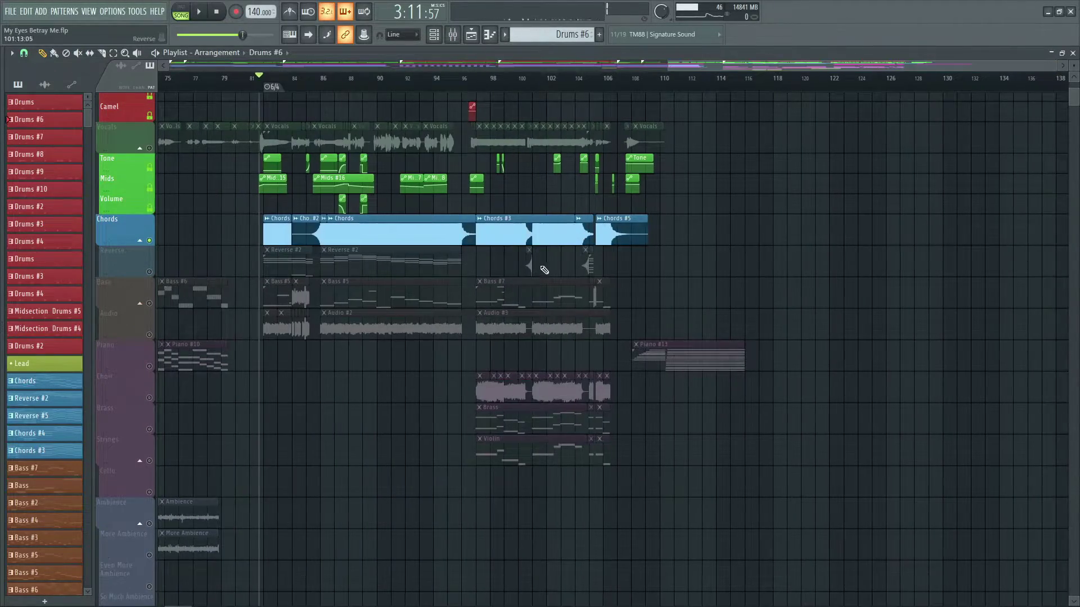
scroll(265, 84, up, 3)
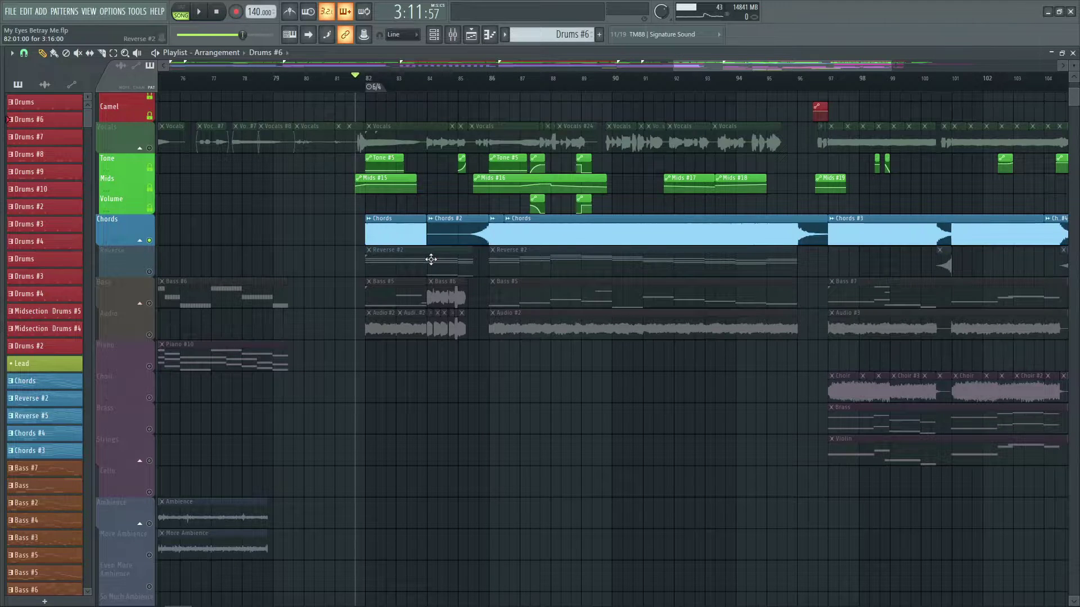
Play the soloed Chords track from bar 82, check its signal in the mixer, and stop playback back in the playlist.
scroll(383, 79, up, 3)
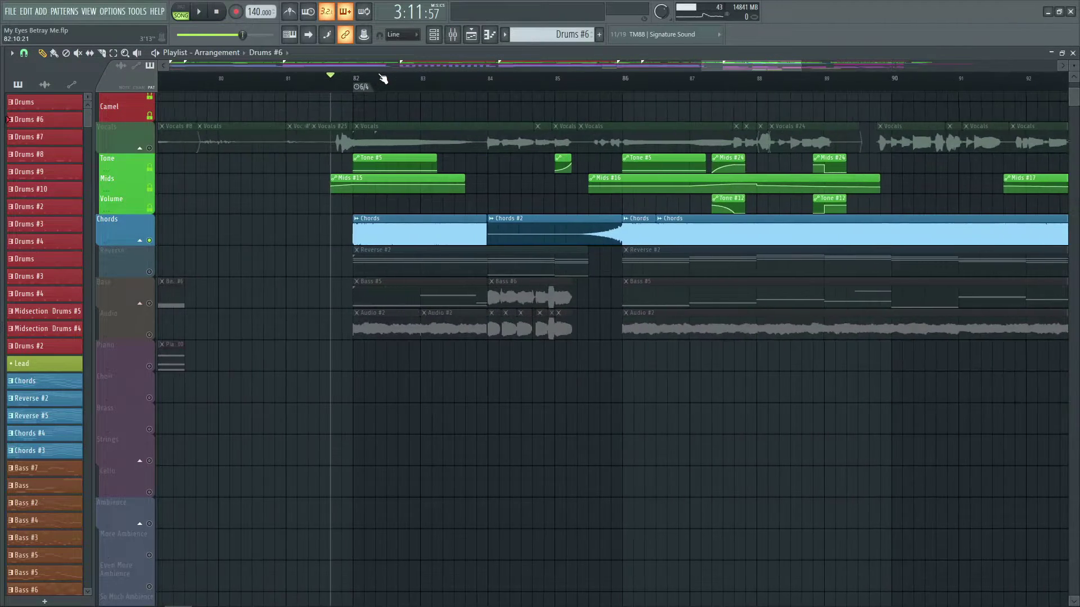
scroll(383, 78, up, 1)
click(350, 84)
key(space)
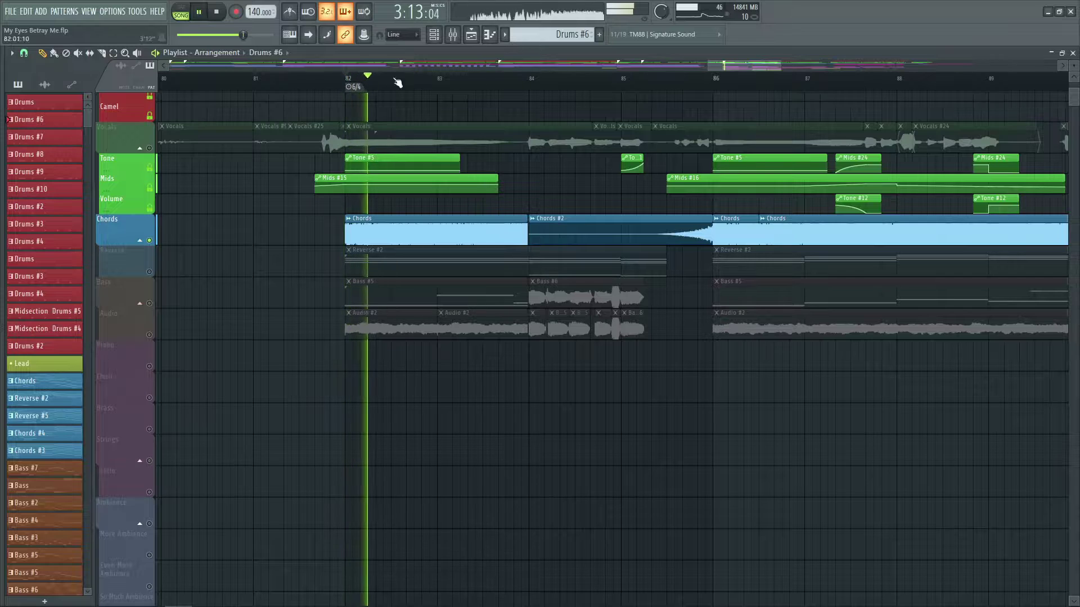
click(1073, 52)
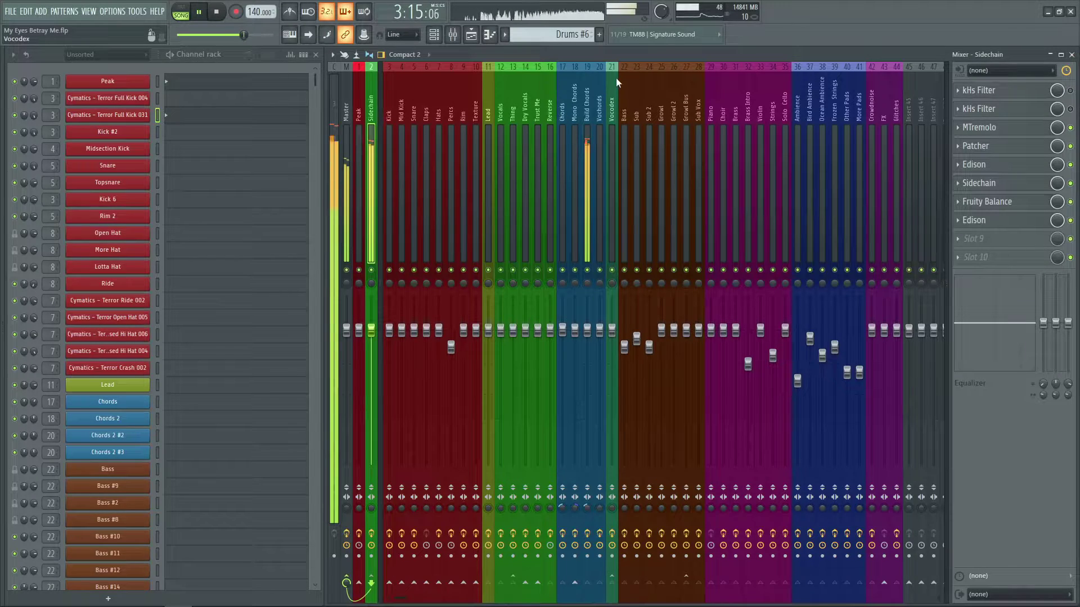
click(471, 34)
key(space)
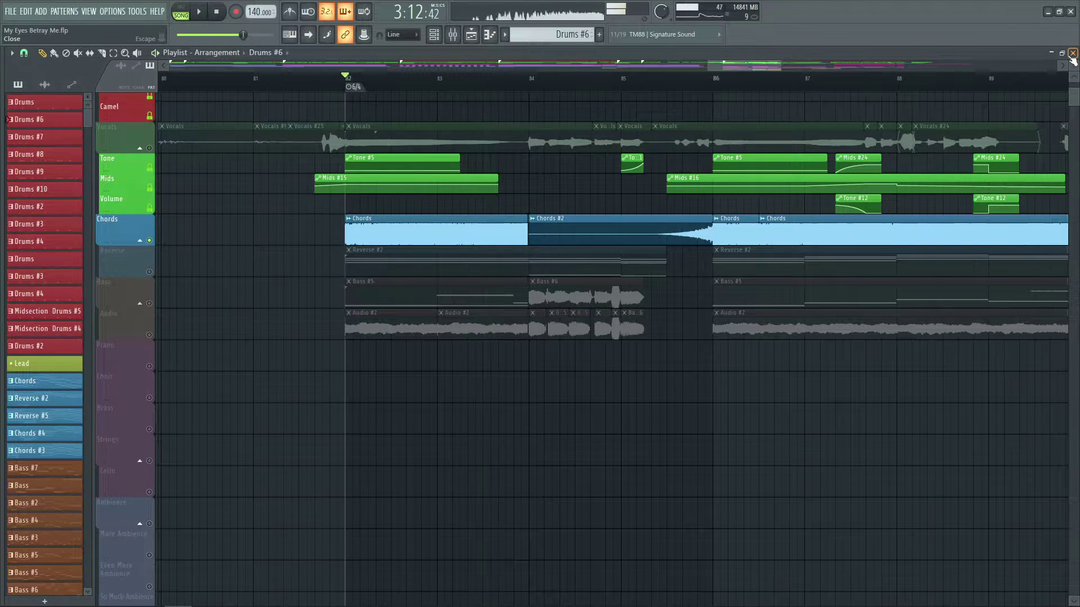
Browse through the project's patterns and make the Chords pattern the active one.
click(471, 35)
scroll(550, 34, down, 1)
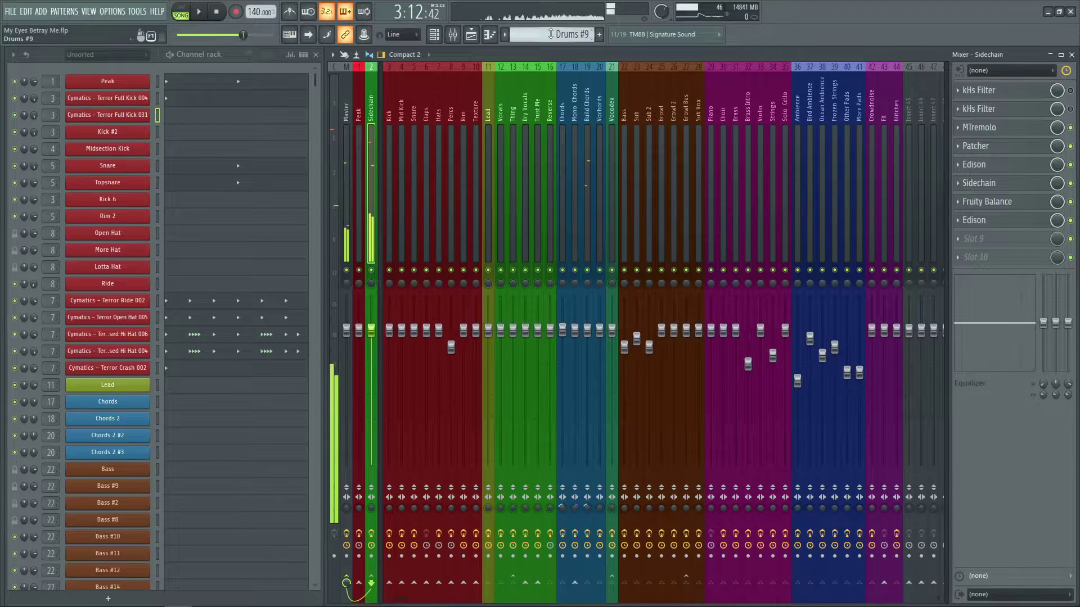
scroll(551, 35, up, 5)
scroll(550, 34, down, 1)
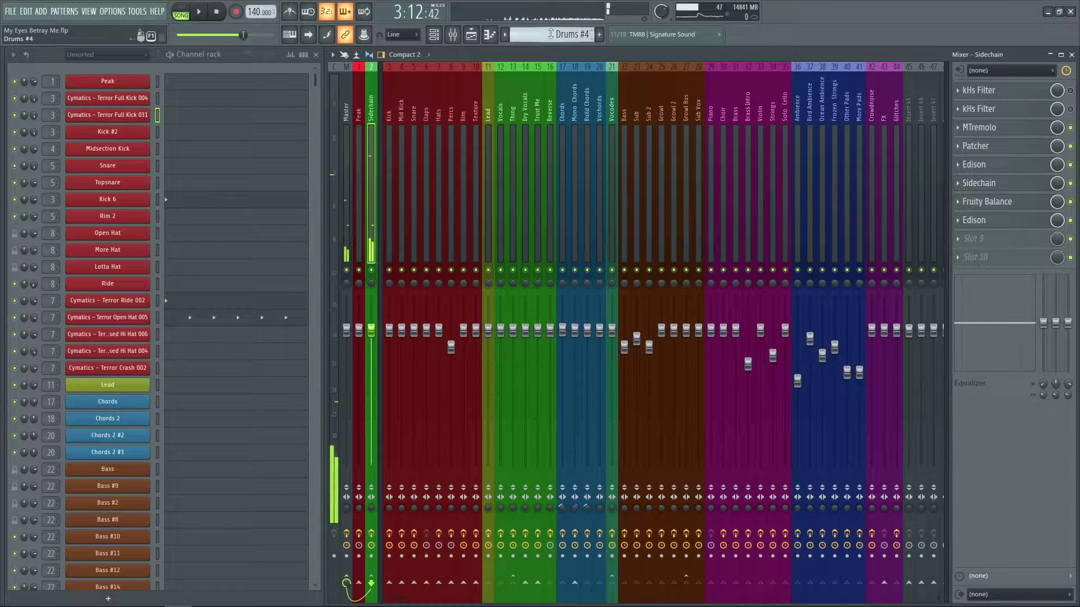
click(471, 34)
click(34, 381)
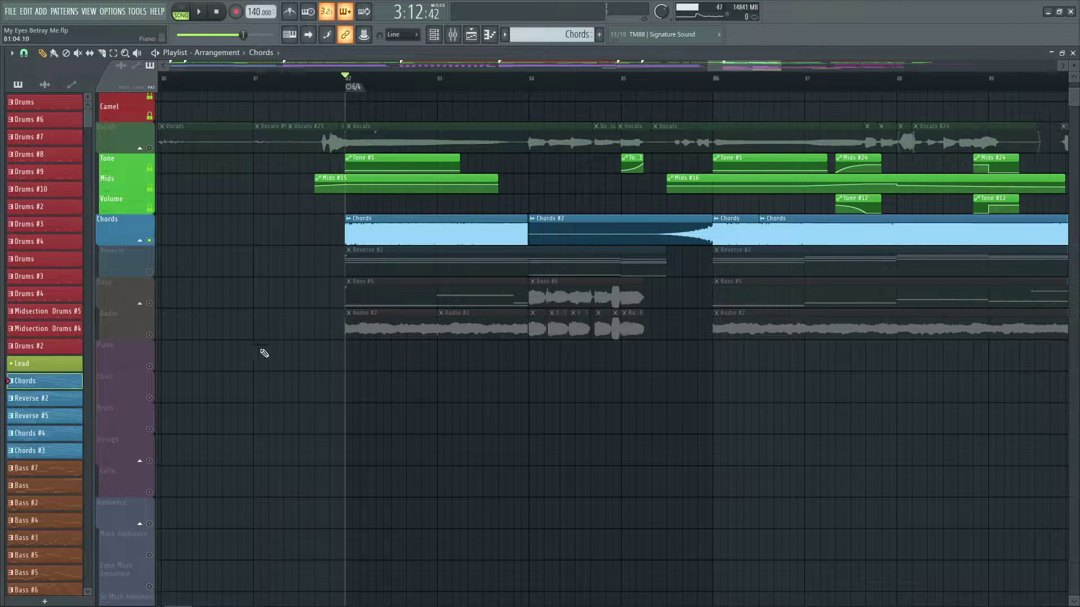
Listen to the Chords pattern on its own in pattern mode, stop it and return to the playlist.
click(1072, 53)
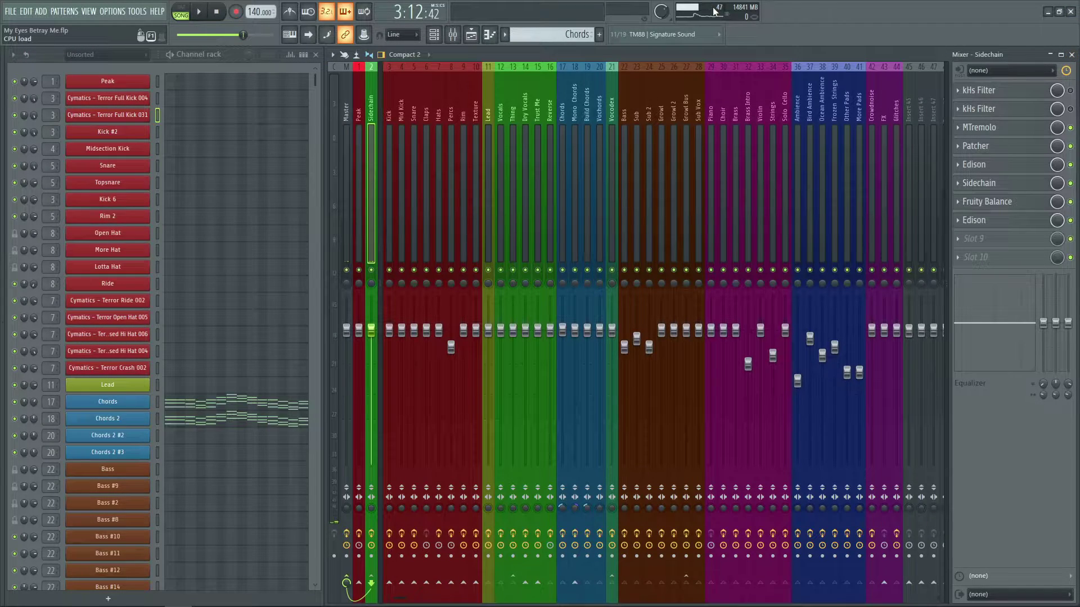
key(l)
key(space)
key(F5)
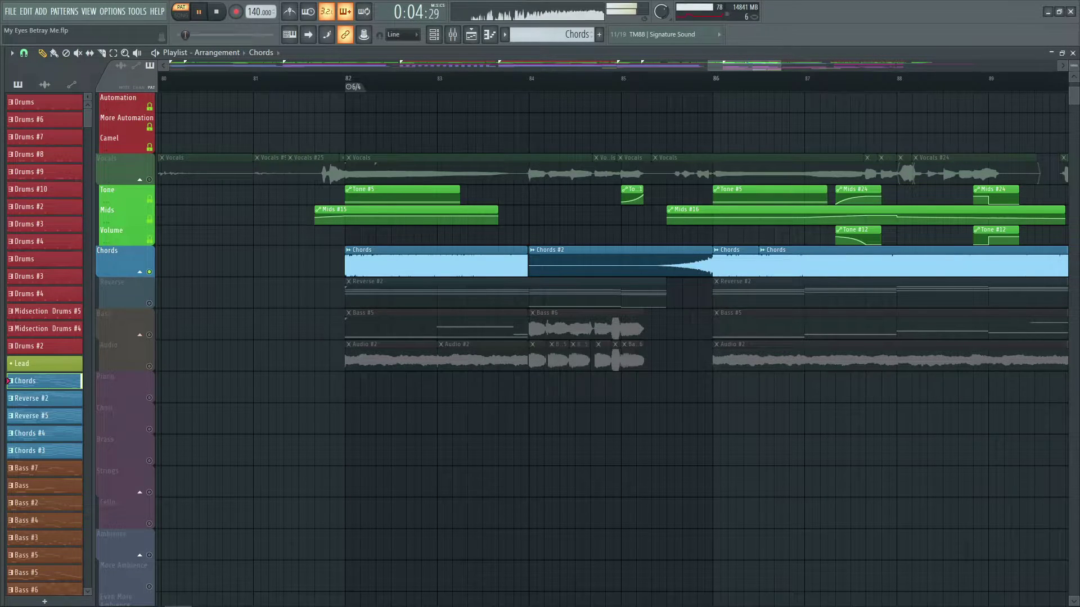
key(space)
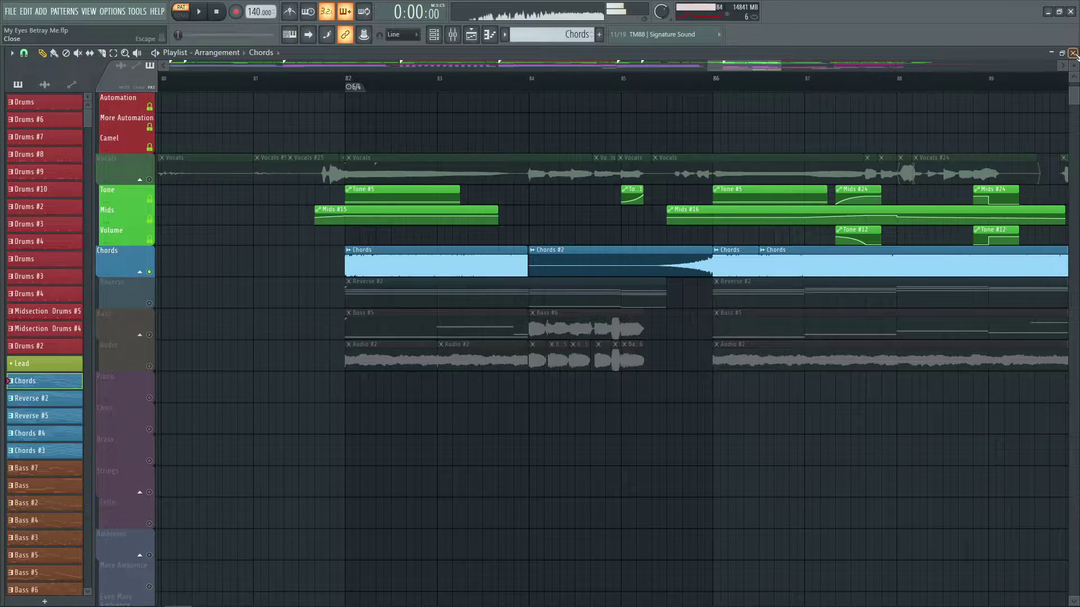
Place the Chords pattern on Track 33 at bar 82 in song mode and listen to it from there.
click(351, 86)
scroll(380, 330, down, 6)
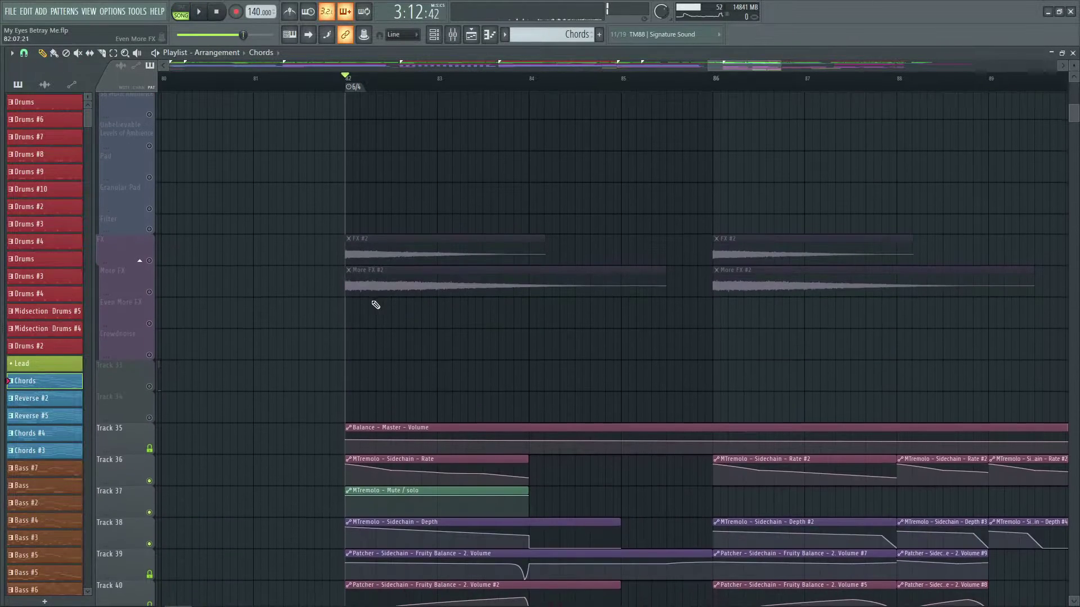
click(347, 364)
scroll(315, 223, up, 6)
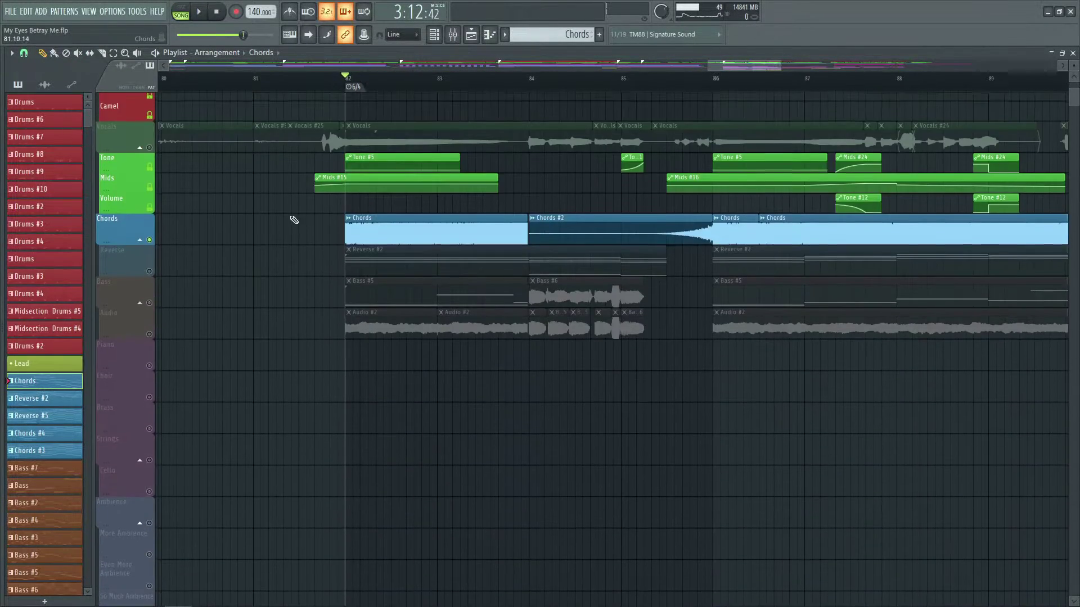
key(space)
scroll(265, 294, down, 6)
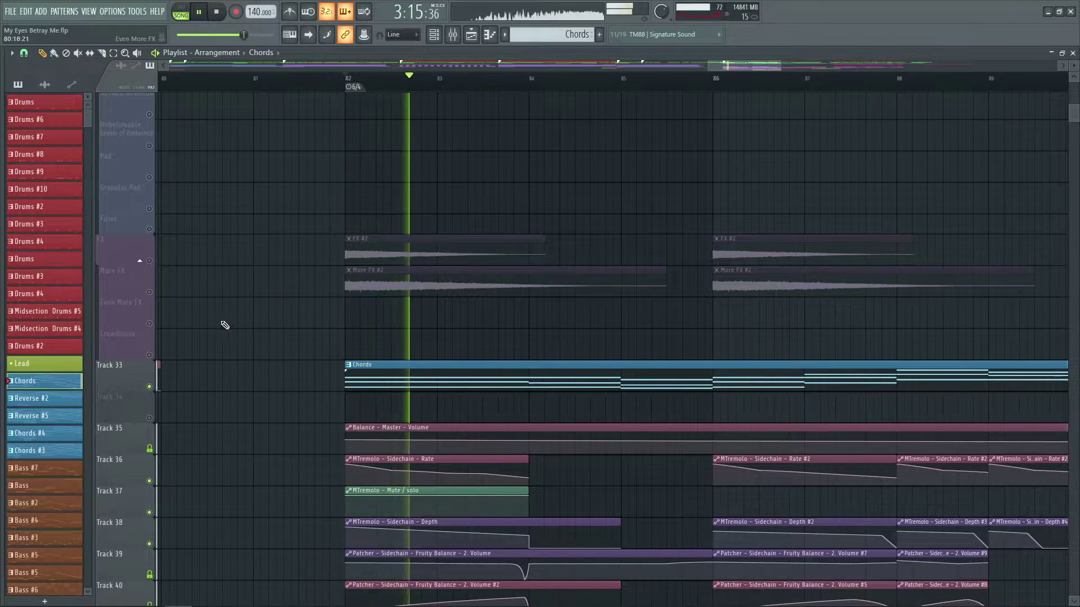
key(space)
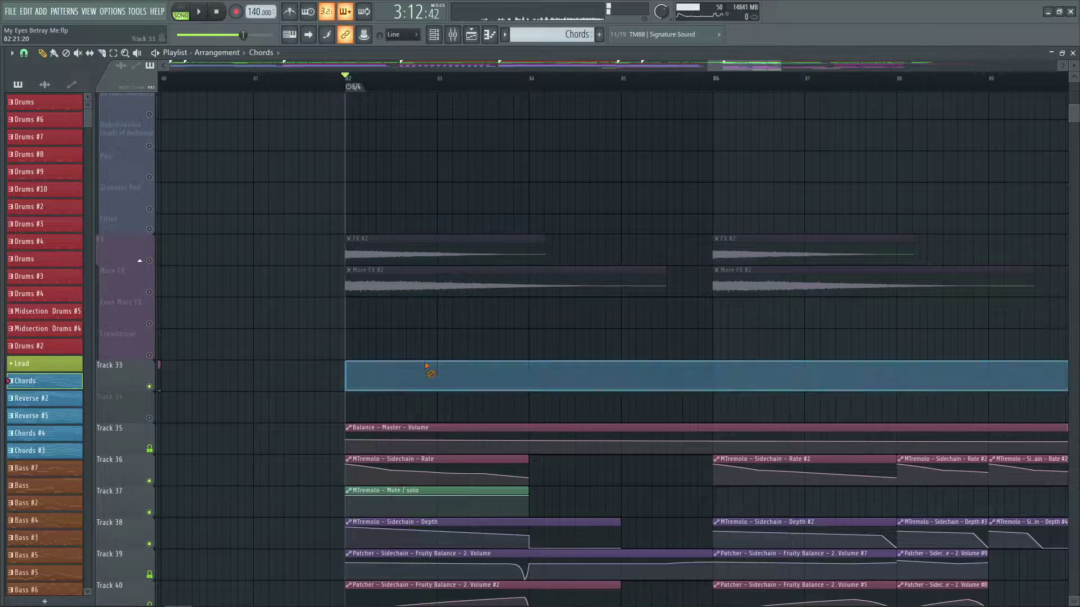
Remove the Chords pattern clip from Track 33 and leave Tracks 33 and 34 unmuted.
scroll(320, 361, up, 4)
click(149, 512)
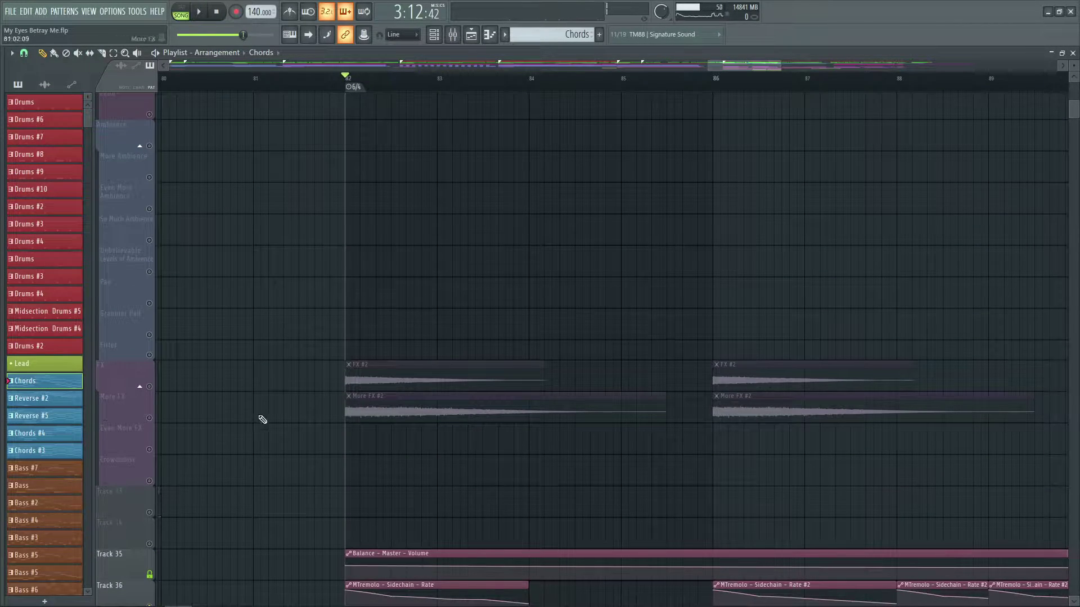
click(150, 535)
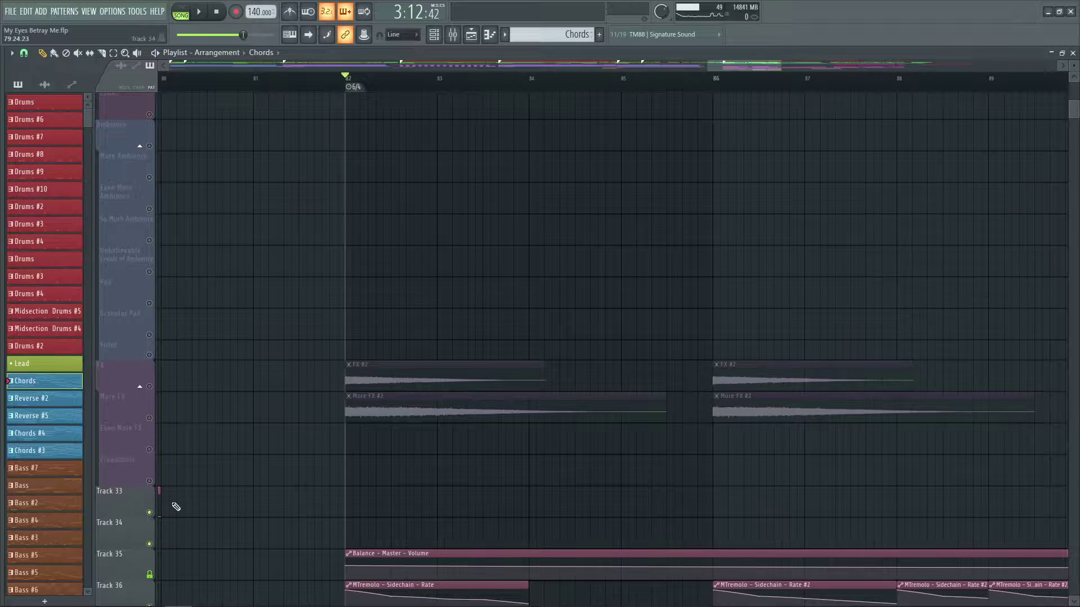
Unmute the Chords track, play it from bar 82, stop, and mute it again.
scroll(332, 354, up, 11)
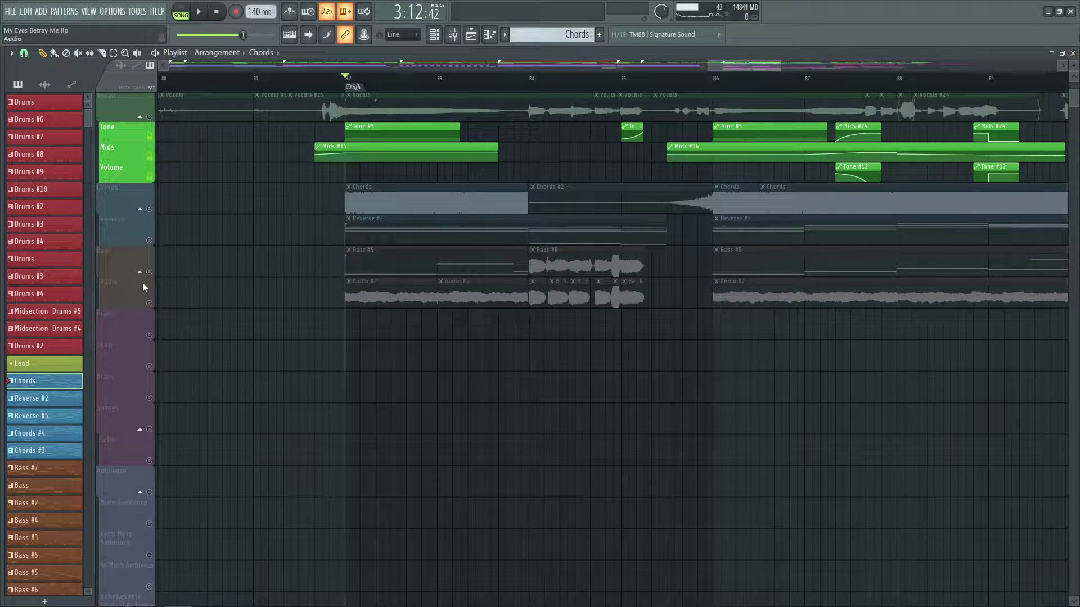
click(149, 208)
key(space)
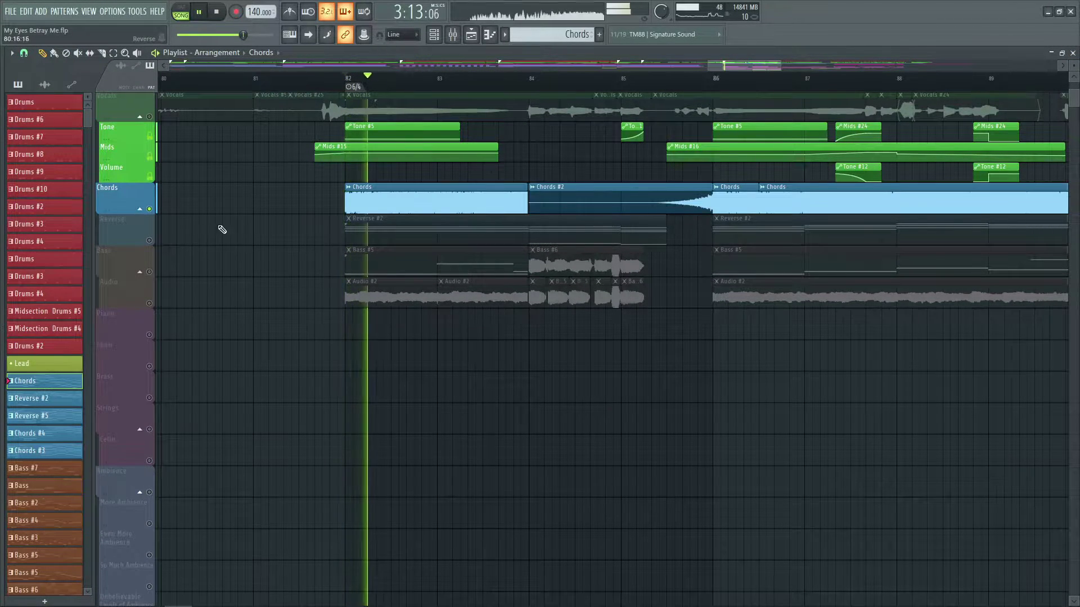
key(space)
click(151, 211)
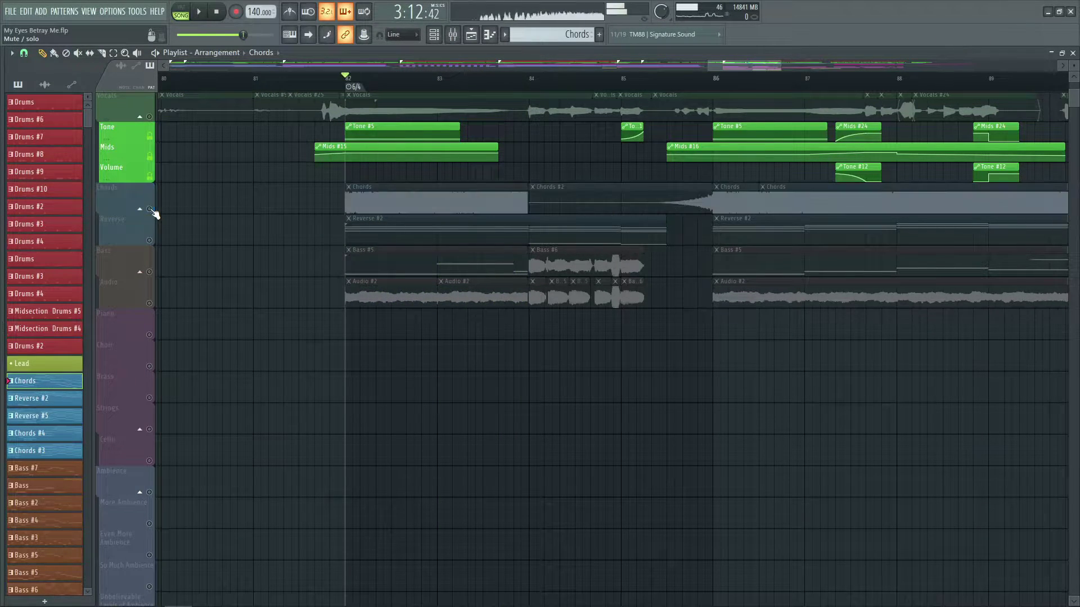
Close the playlist and open the Chords channel's Phase Plant instrument.
click(1073, 52)
key(alt+F8)
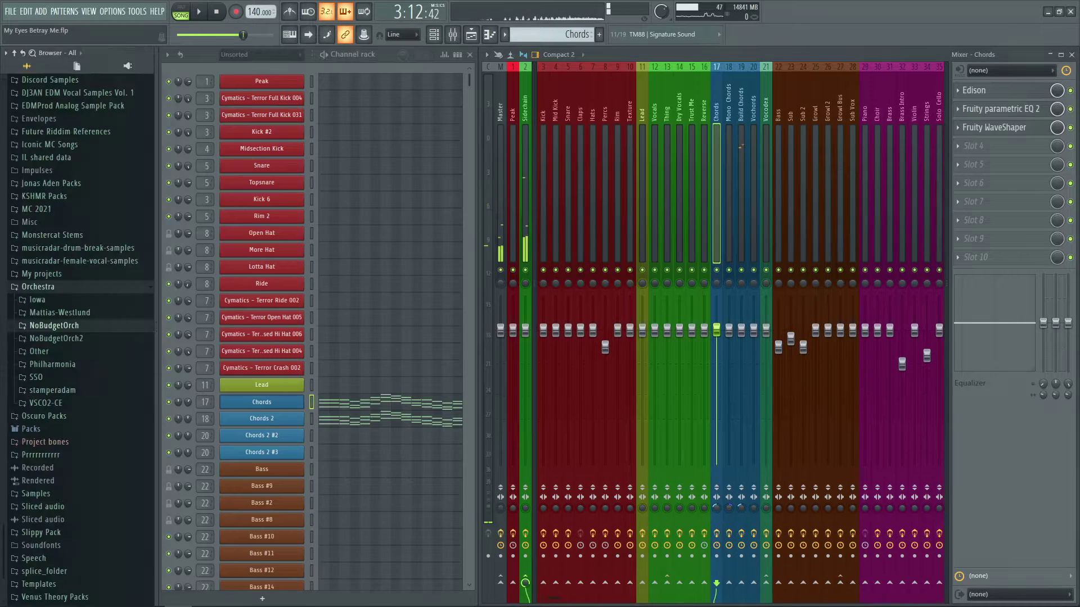
key(alt+F8)
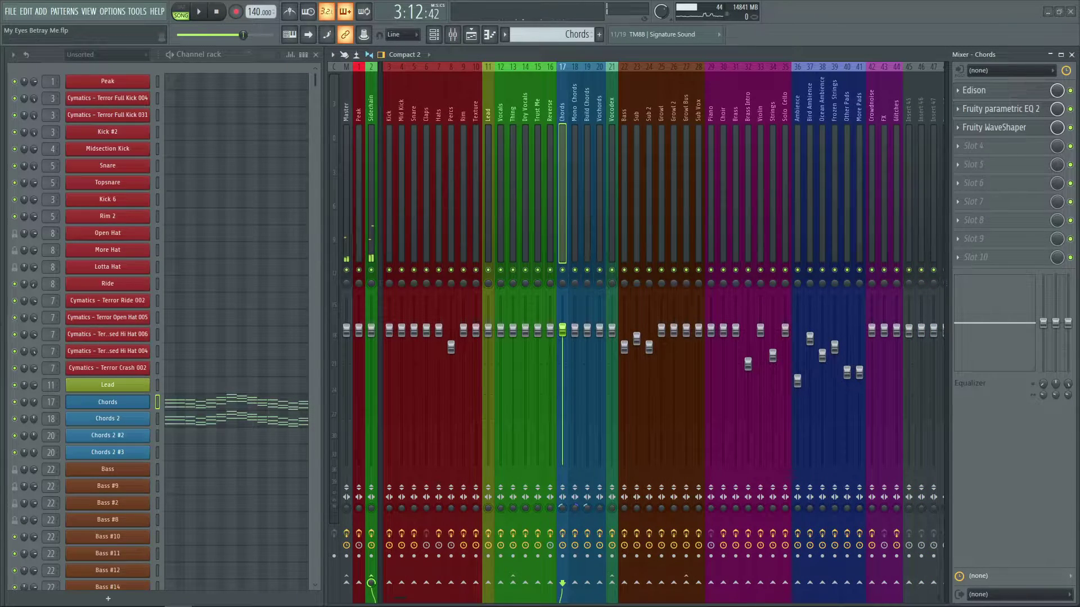
click(108, 402)
drag(575, 35, 580, 46)
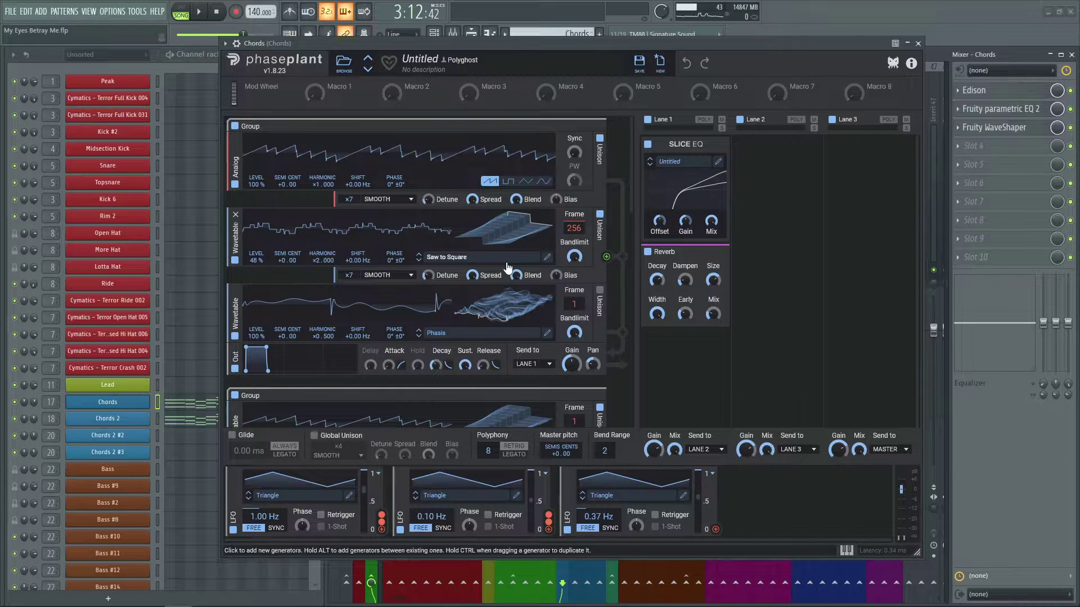
Examine the analog and wavetable oscillators in Phase Plant's first two generator groups, along with the lane 1 effects.
scroll(625, 267, down, 1)
scroll(625, 267, up, 1)
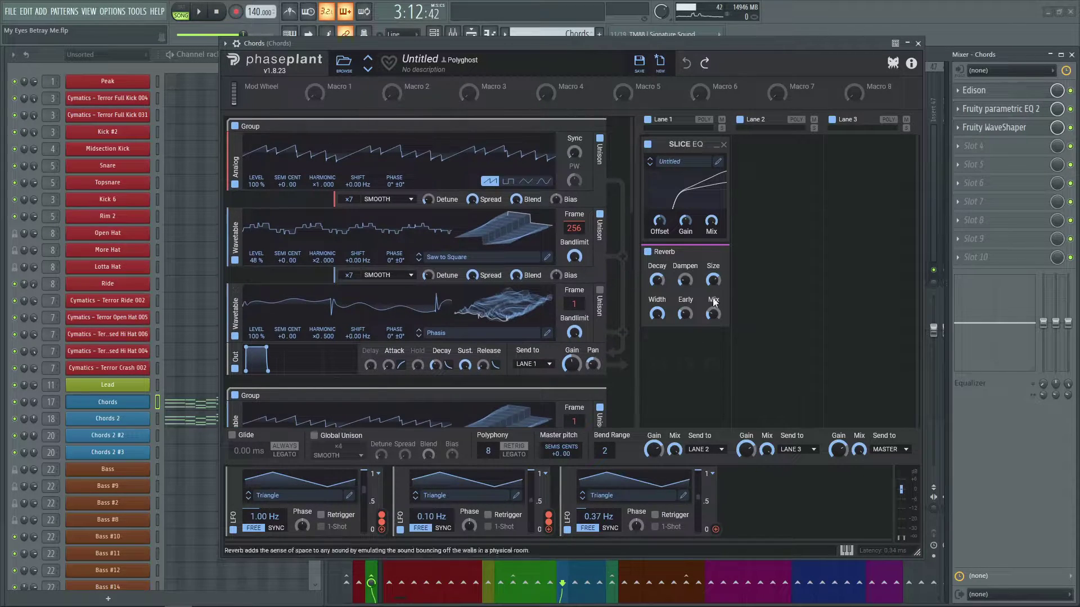
scroll(623, 271, down, 2)
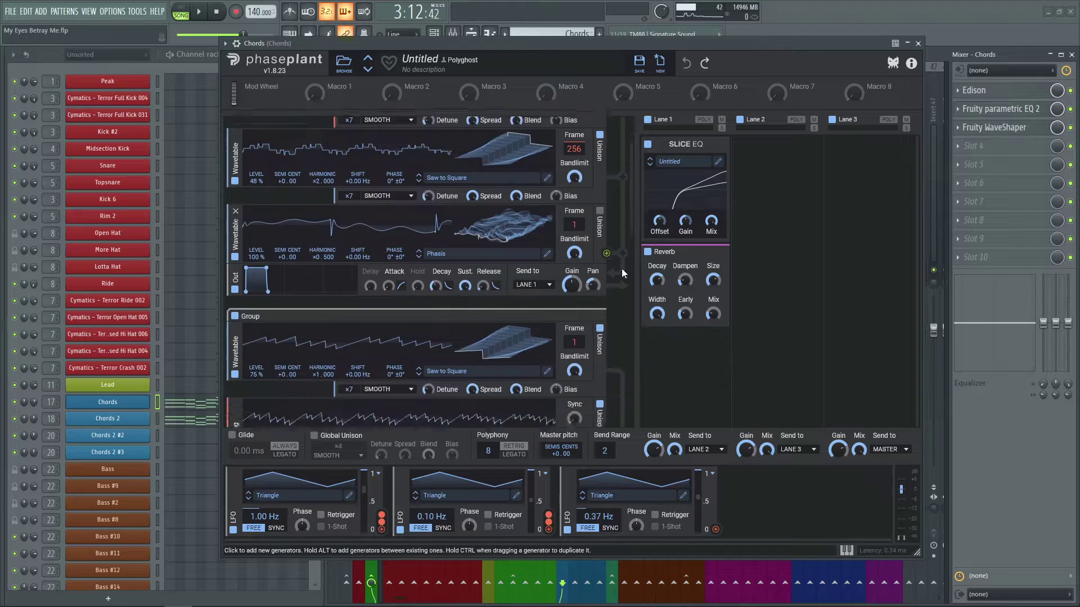
scroll(523, 239, down, 1)
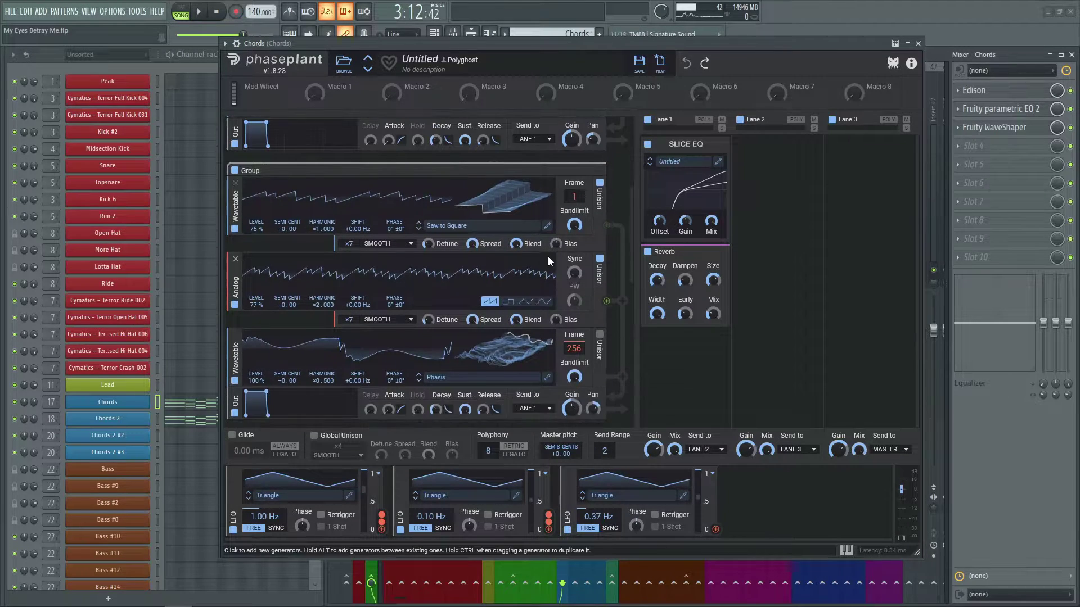
scroll(624, 268, down, 1)
scroll(621, 268, up, 1)
scroll(609, 355, down, 3)
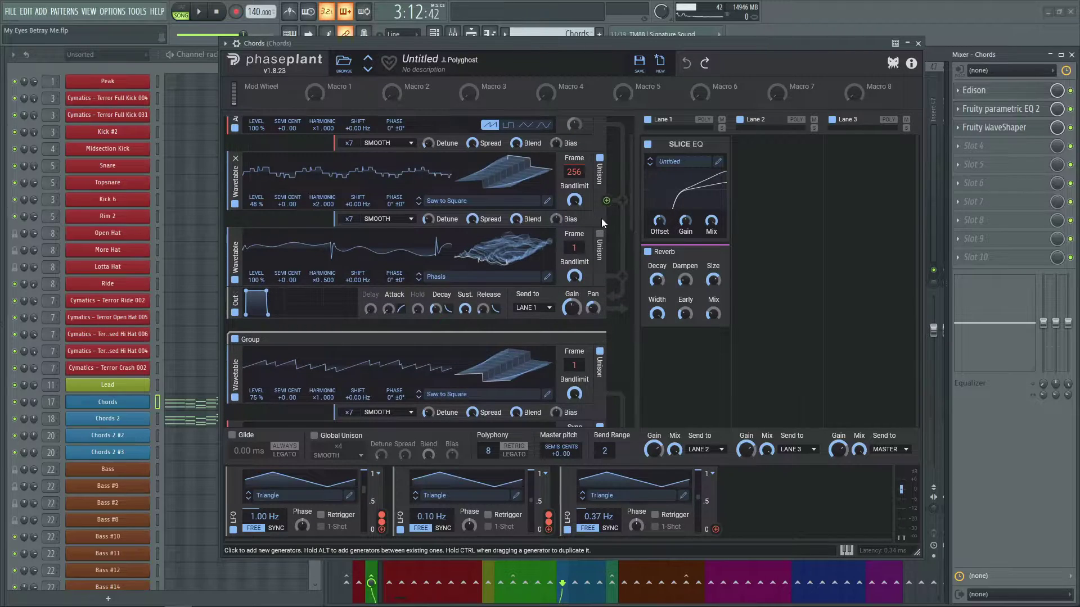
scroll(602, 218, down, 2)
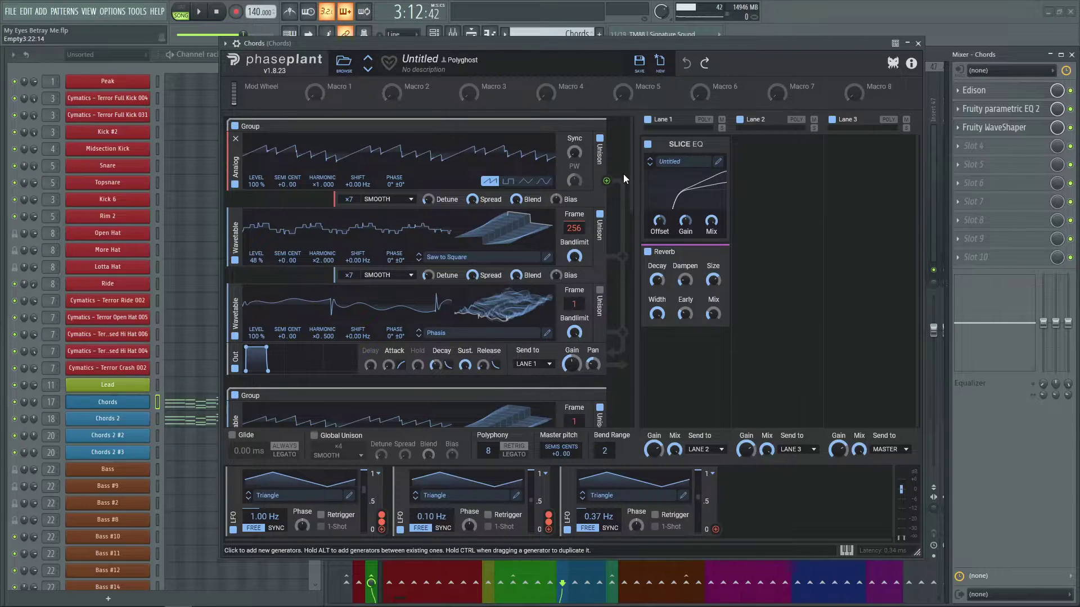
Review all of Phase Plant's generator groups in order, down to the filtered noise group sent to lane 2.
scroll(623, 174, down, 10)
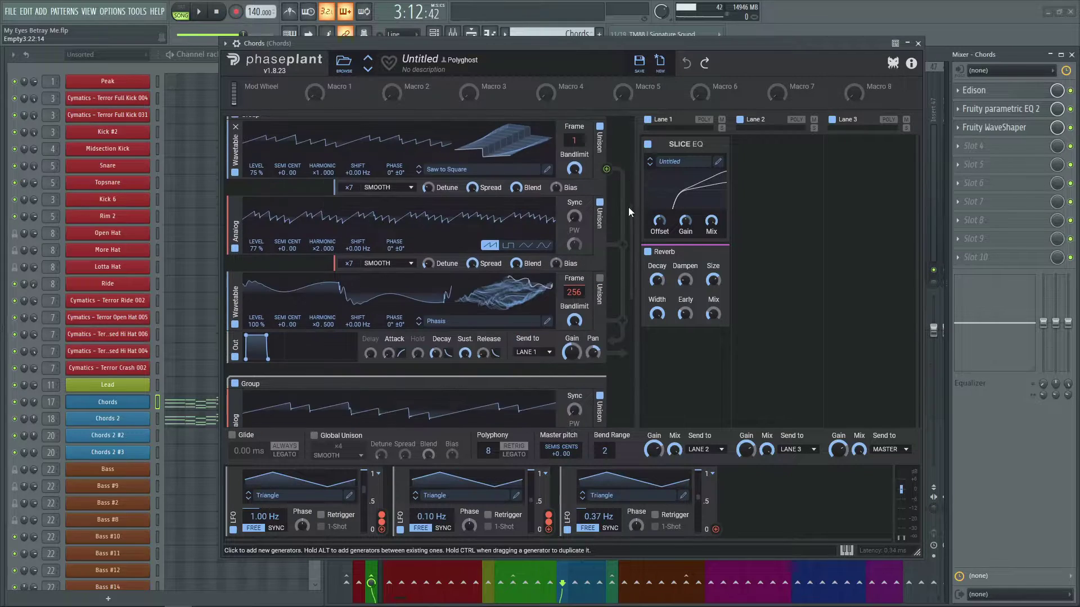
scroll(628, 207, down, 3)
scroll(631, 271, down, 2)
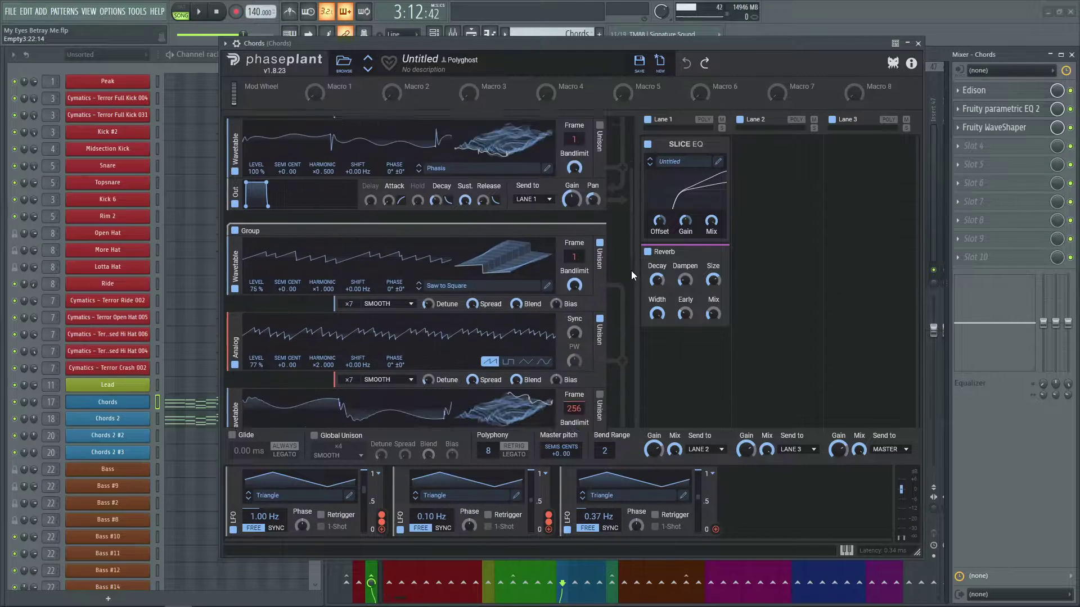
scroll(631, 271, down, 2)
scroll(613, 282, down, 4)
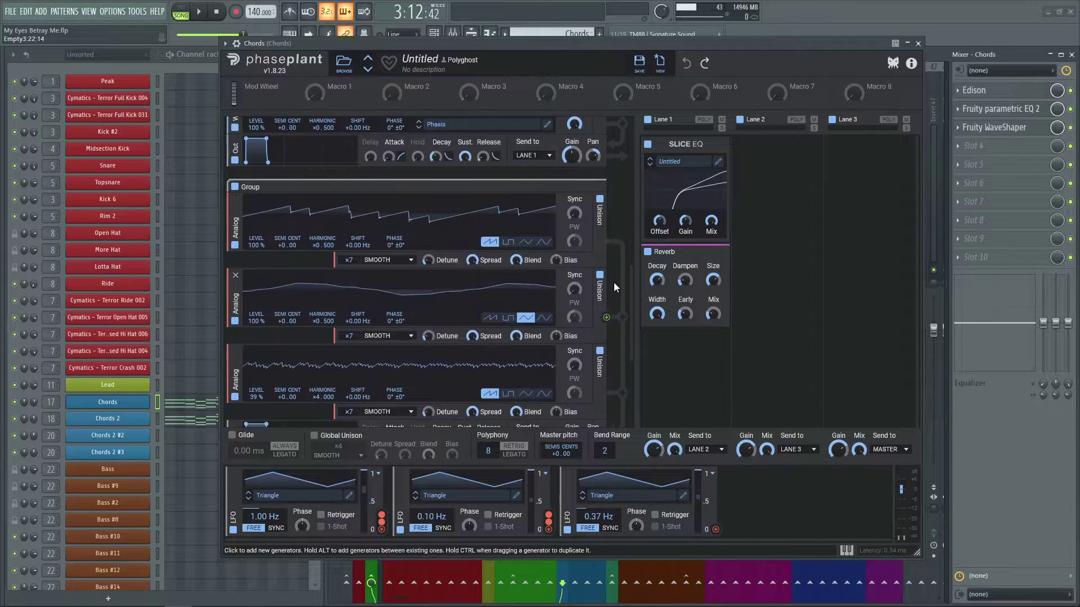
scroll(613, 282, down, 2)
scroll(495, 276, down, 3)
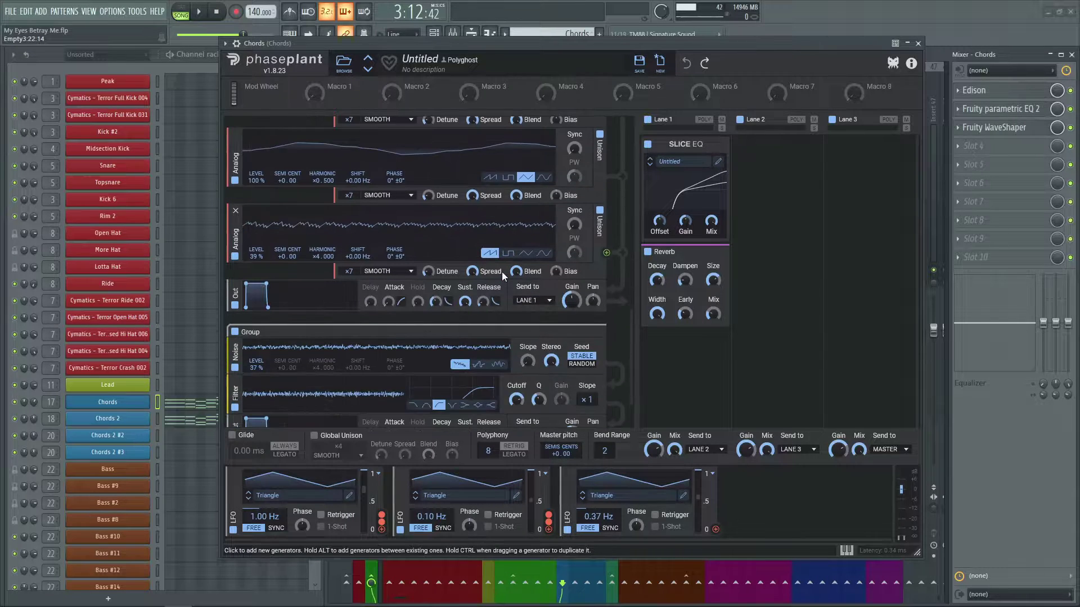
scroll(501, 271, down, 2)
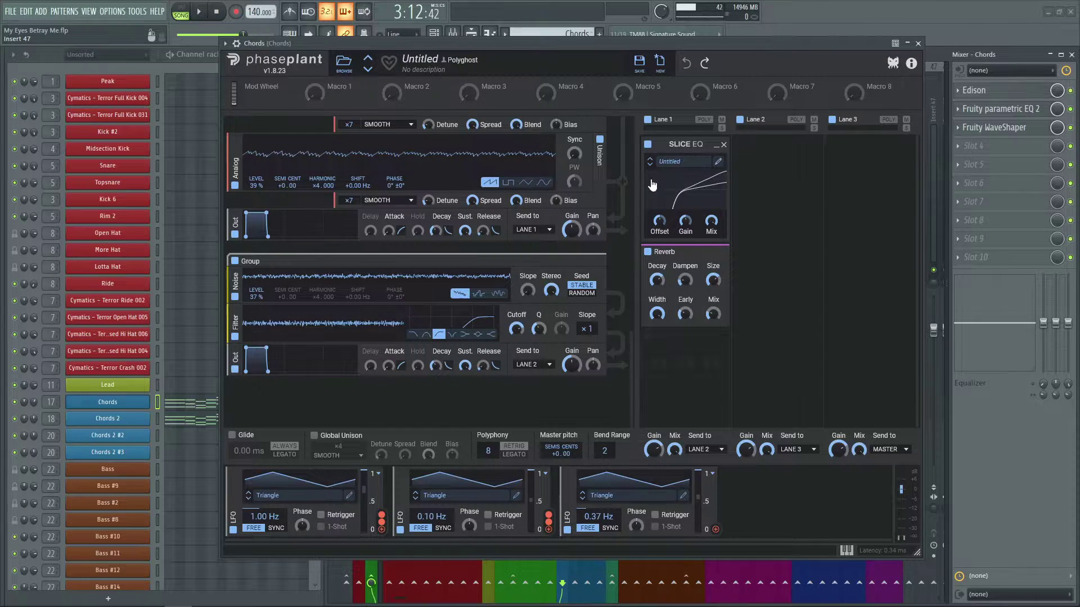
Examine the filter curves of lane 1's Slice EQ, then close it and the Phase Plant window.
click(718, 162)
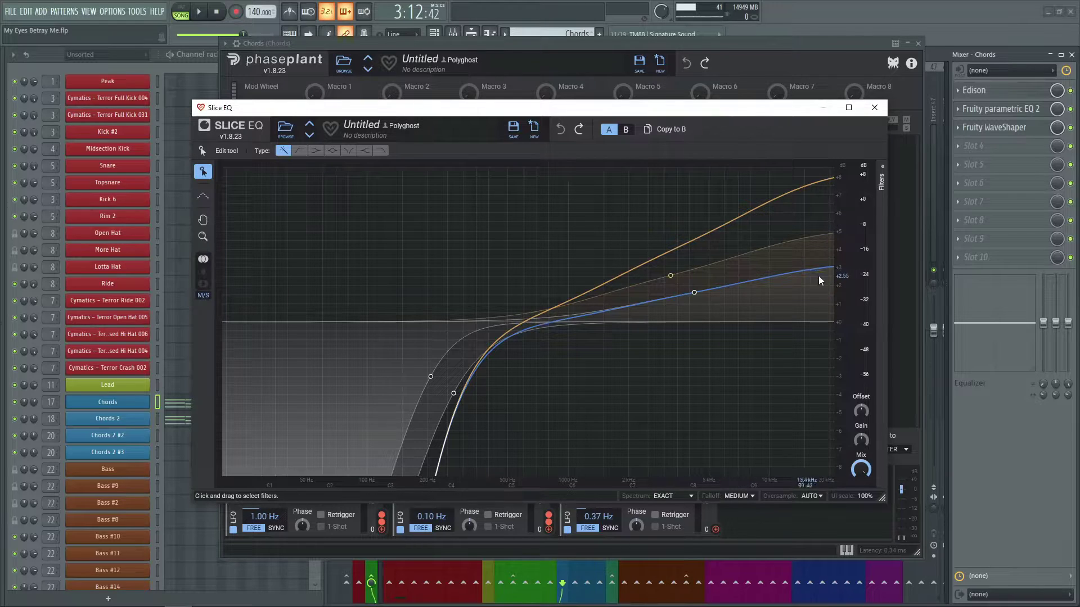
drag(693, 303, 686, 281)
click(874, 108)
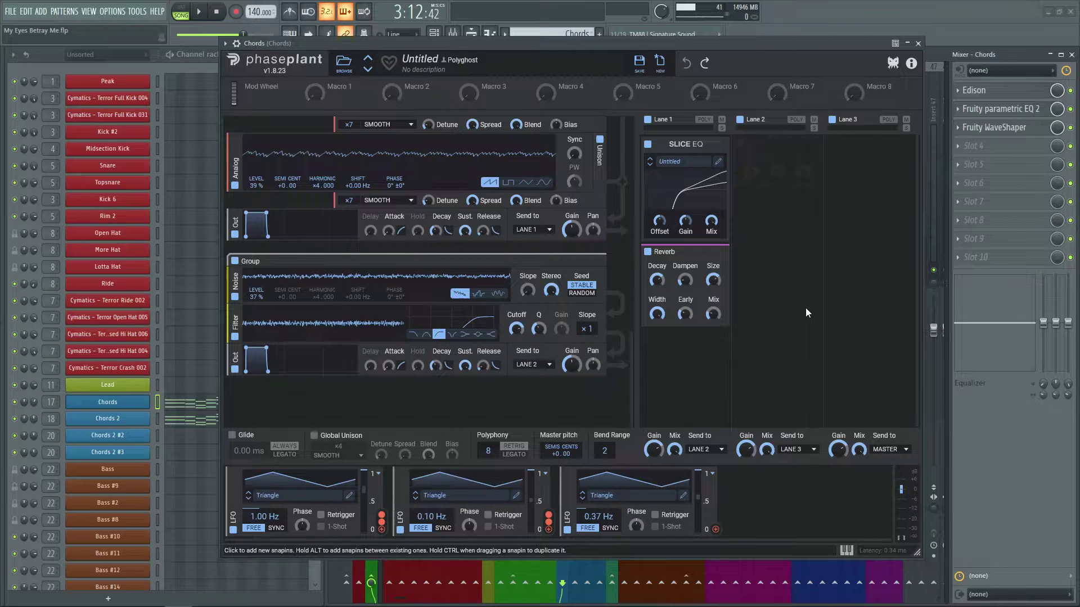
click(917, 43)
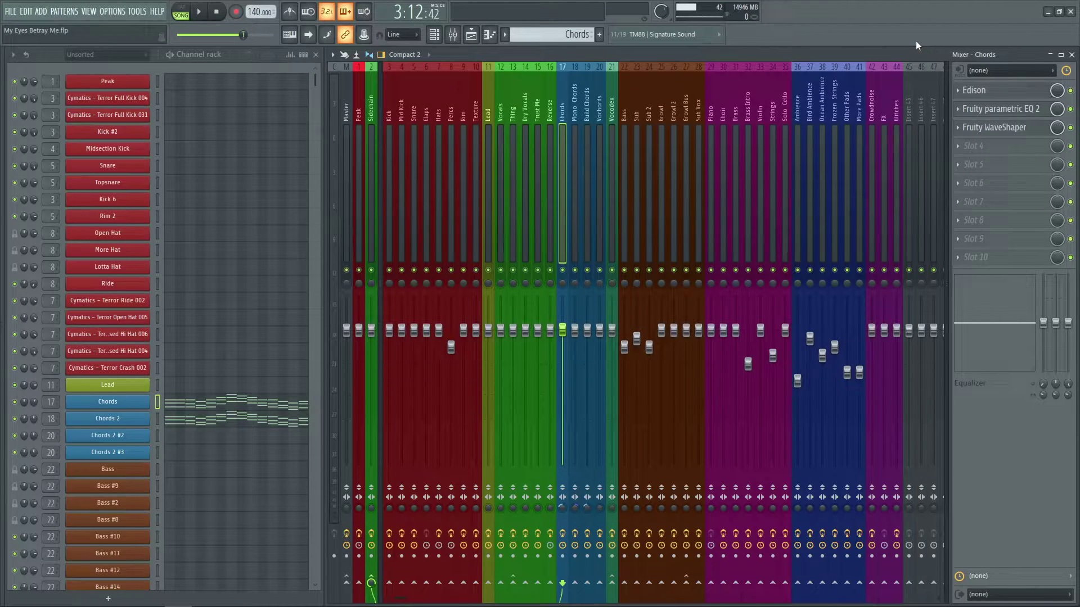
Examine the Fruity parametric EQ 2 curve on the Chords mixer track, then close it.
click(998, 109)
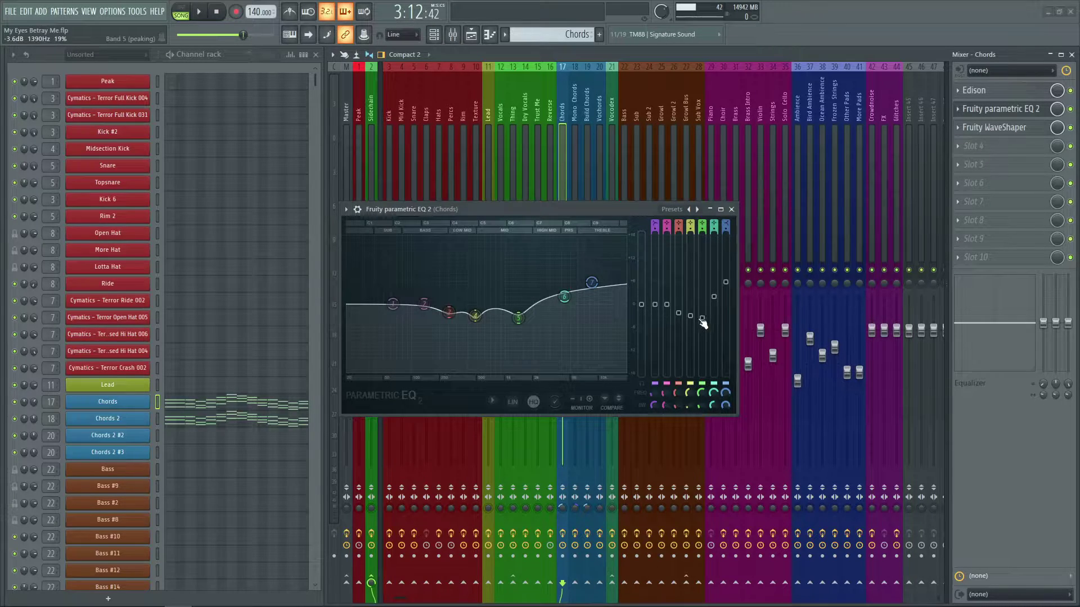
click(732, 209)
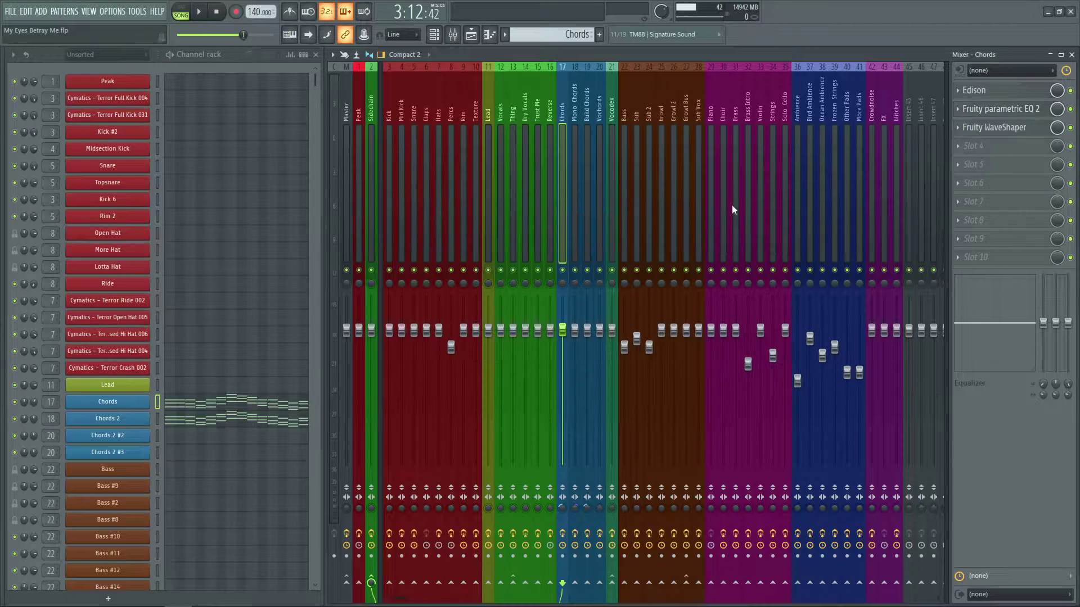
Open the Chords 2 channel's Phase Plant instrument and skim the effect chains in its three lanes.
click(130, 417)
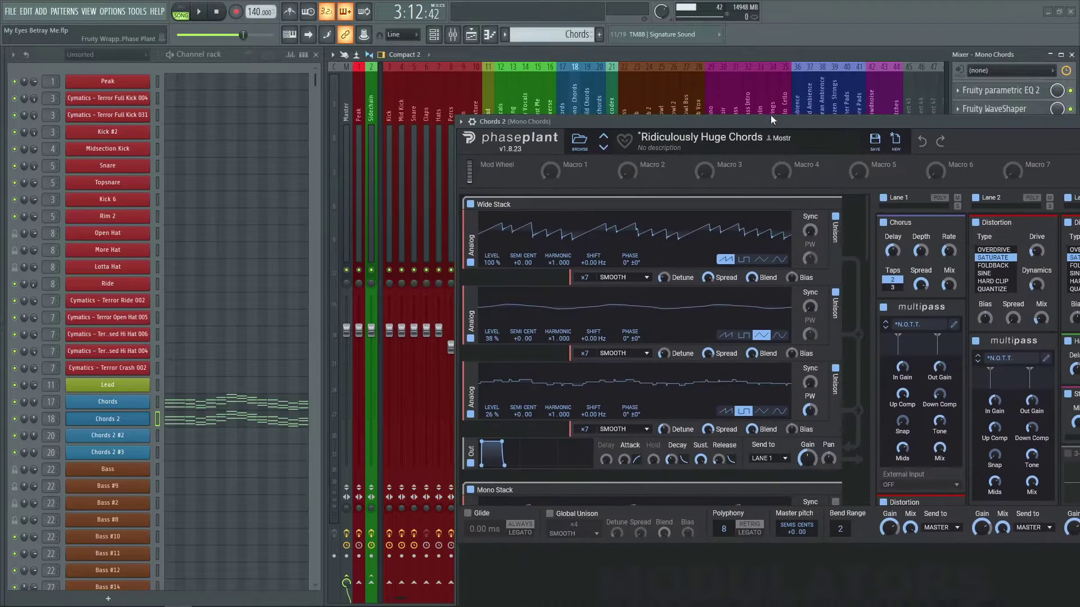
drag(771, 115, 584, 74)
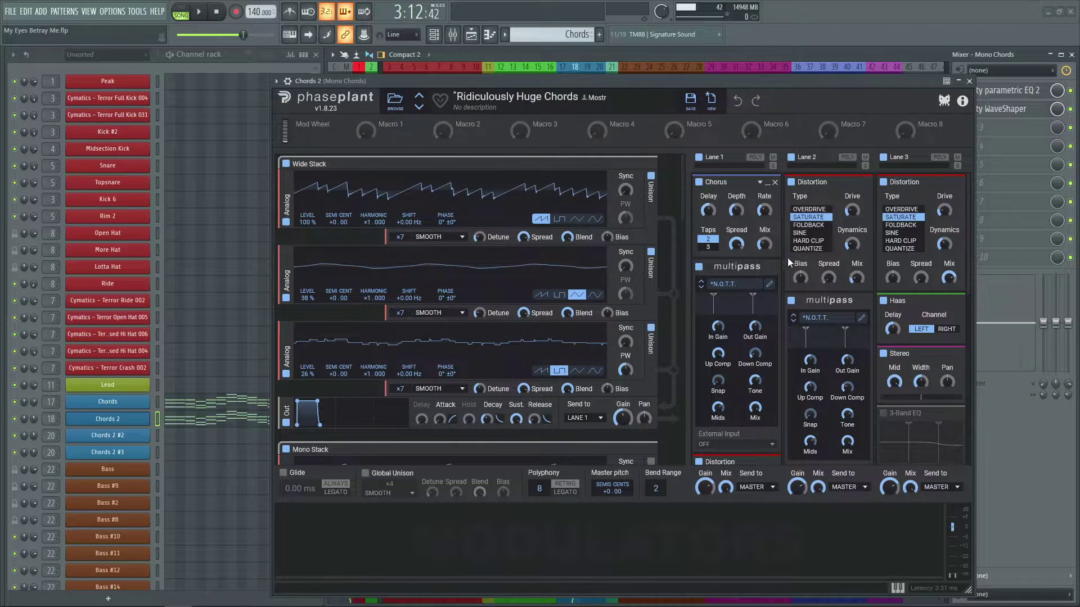
scroll(886, 290, down, 1)
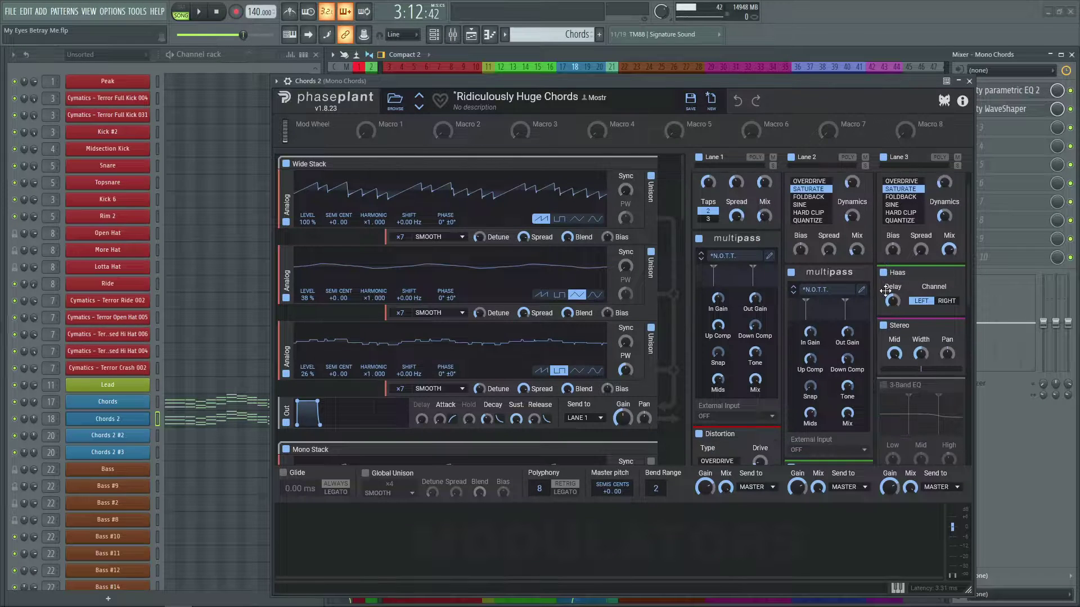
scroll(885, 292, down, 10)
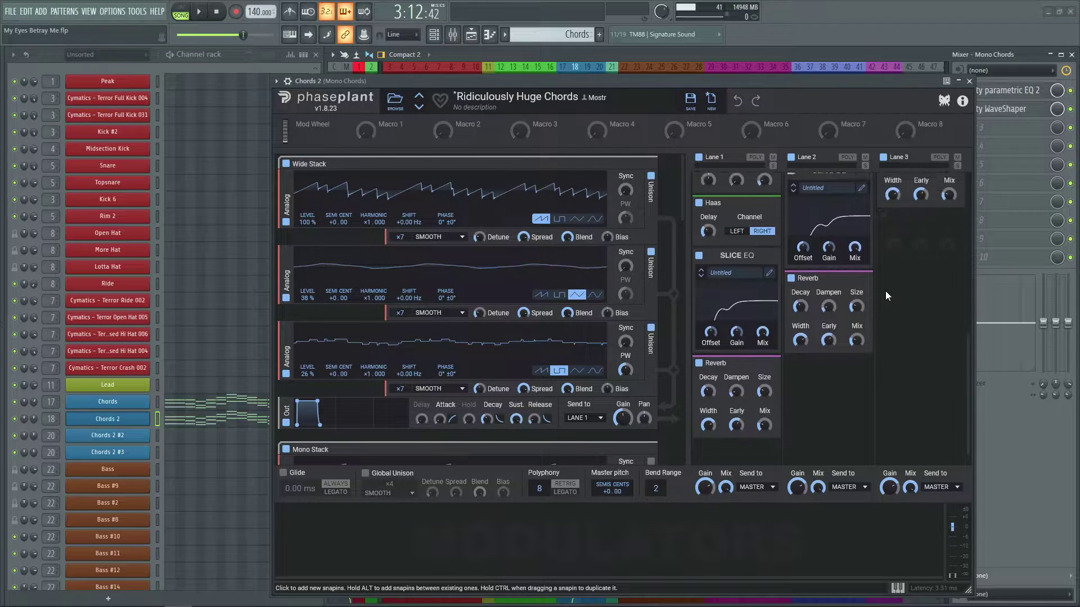
scroll(893, 319, up, 10)
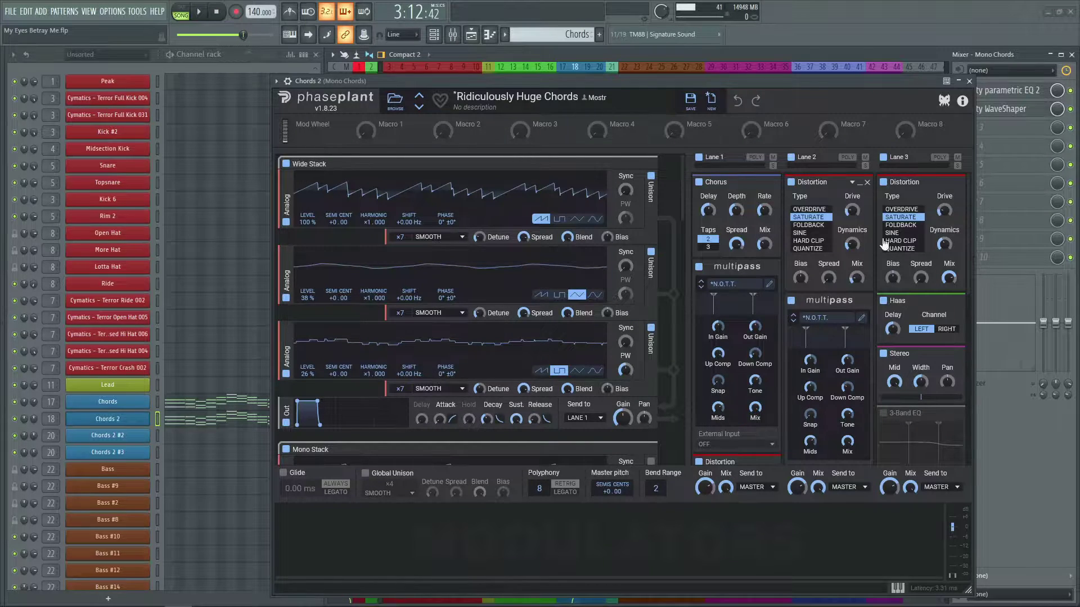
Examine the lane effects in order, from the Distortion and Haas units down to the Slice EQs and Reverbs.
scroll(884, 267, down, 2)
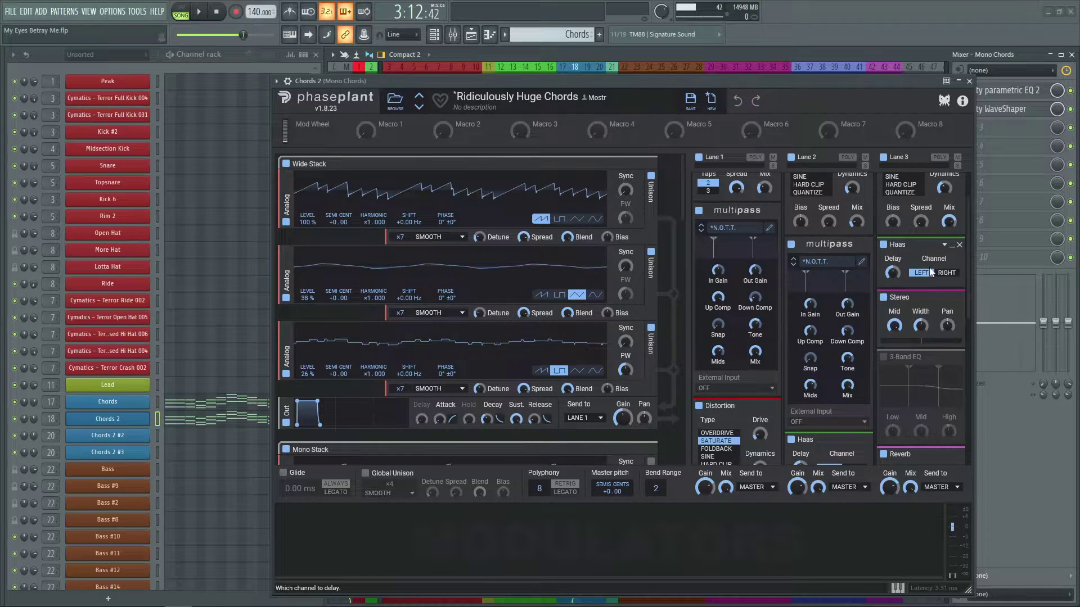
scroll(930, 272, down, 3)
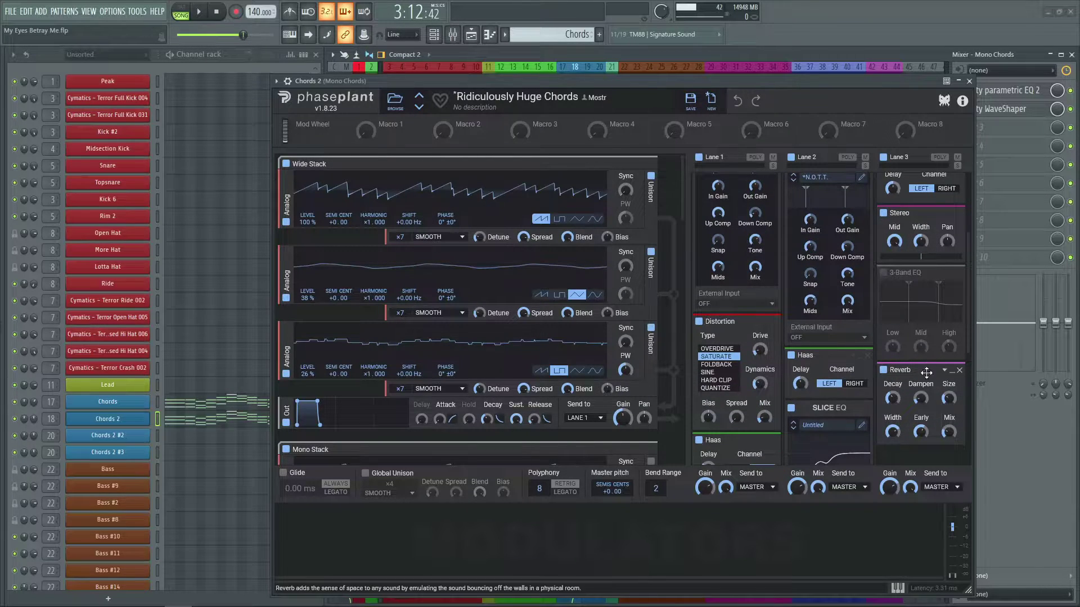
scroll(730, 311, down, 1)
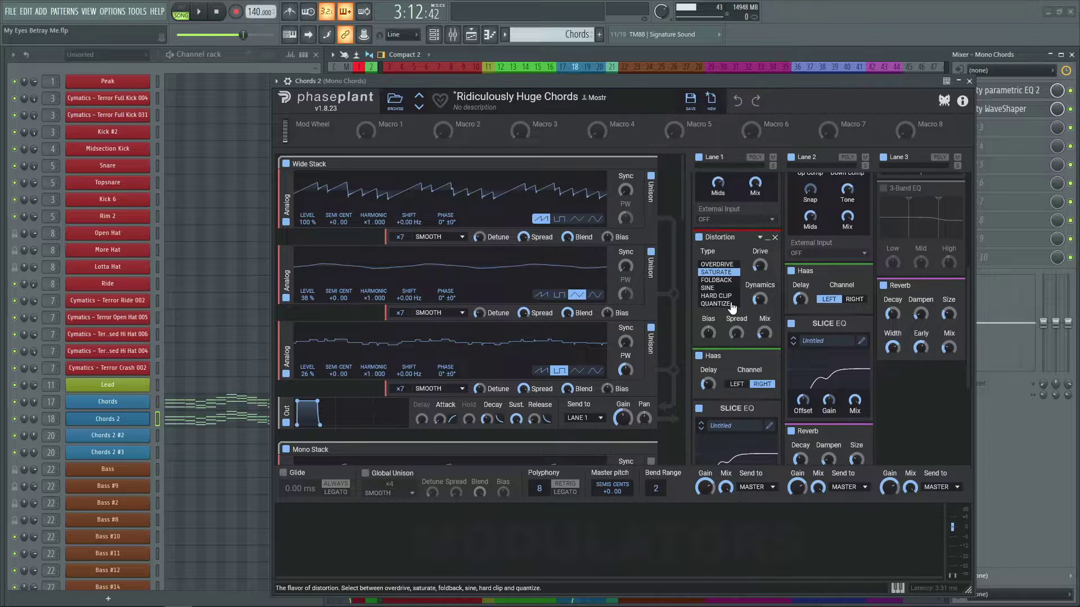
scroll(966, 413, down, 3)
scroll(966, 408, down, 3)
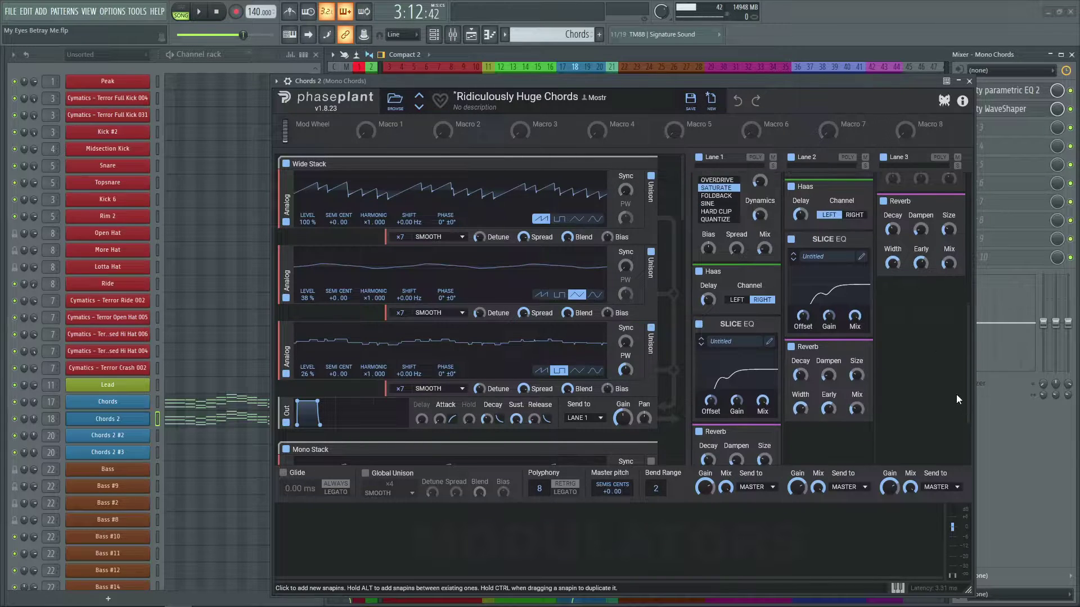
scroll(946, 304, down, 1)
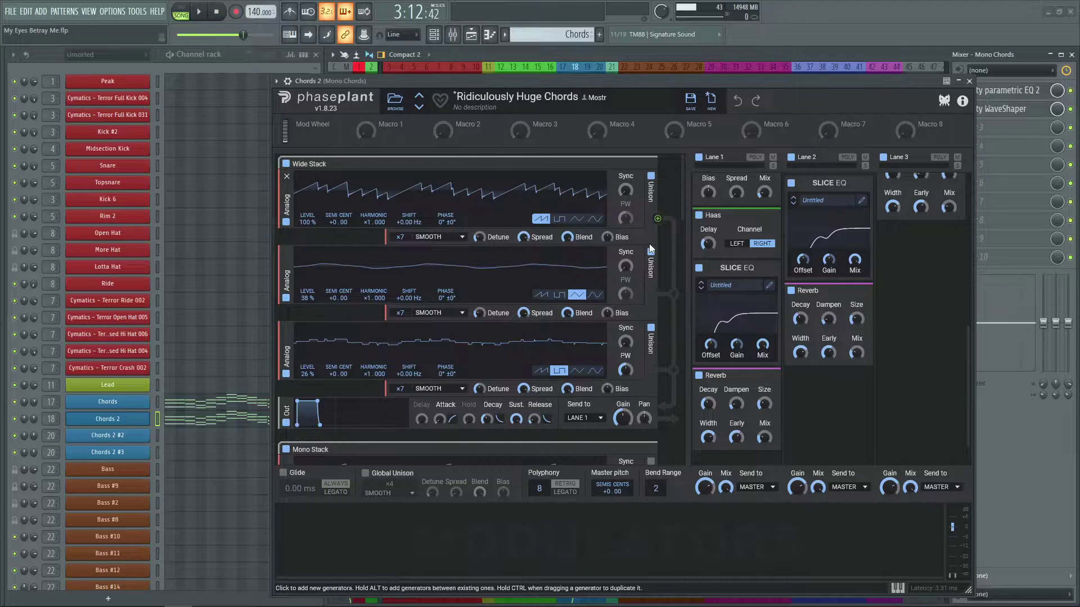
Compare the analog oscillators of the Wide Stack and Mono Stack generator groups.
scroll(608, 311, down, 5)
scroll(650, 304, down, 2)
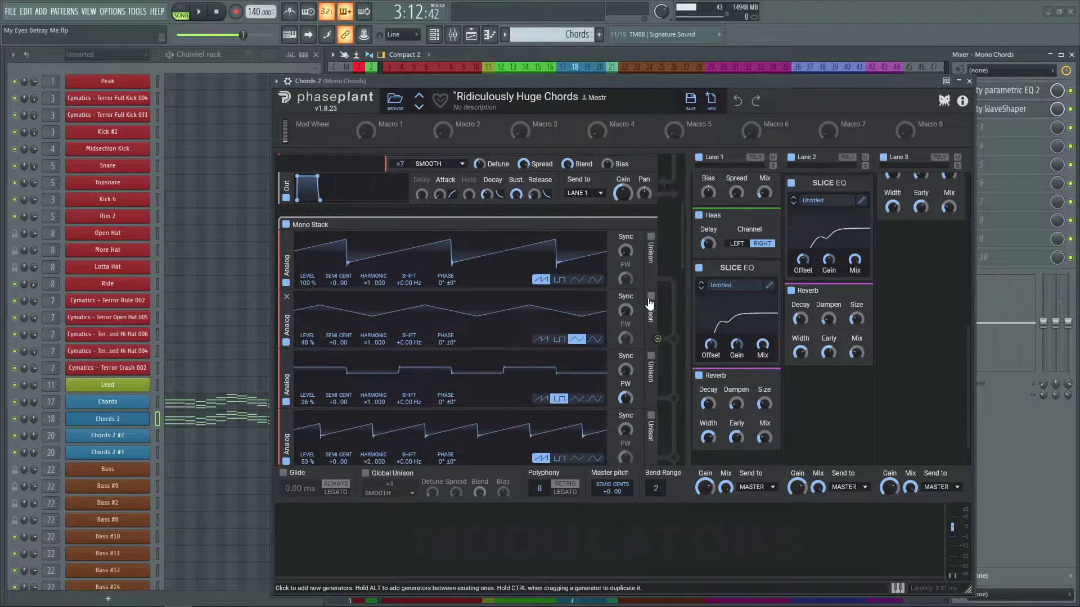
scroll(668, 291, down, 6)
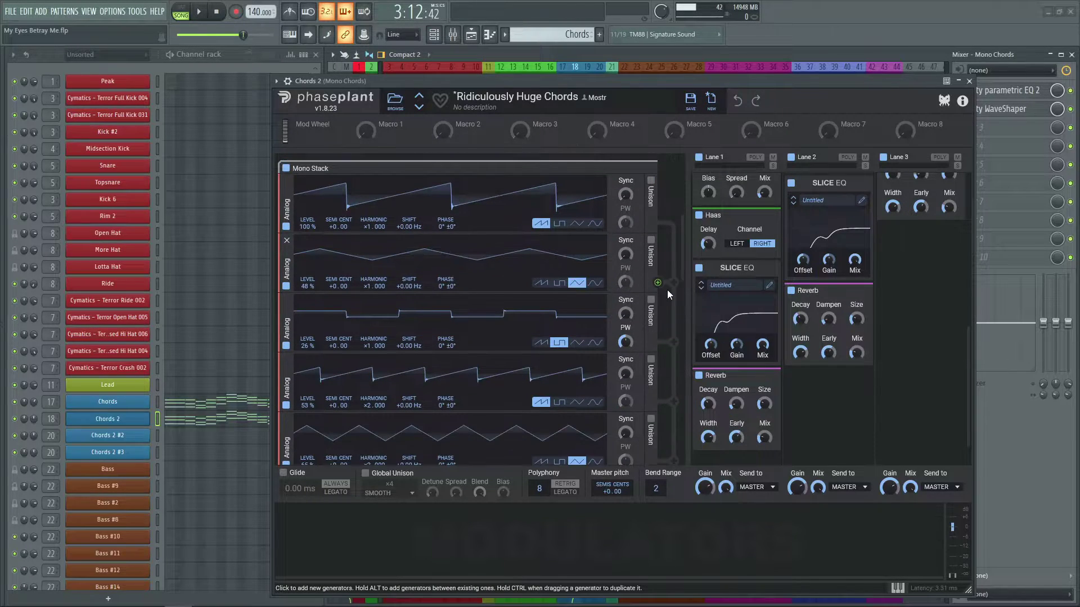
scroll(667, 289, up, 1)
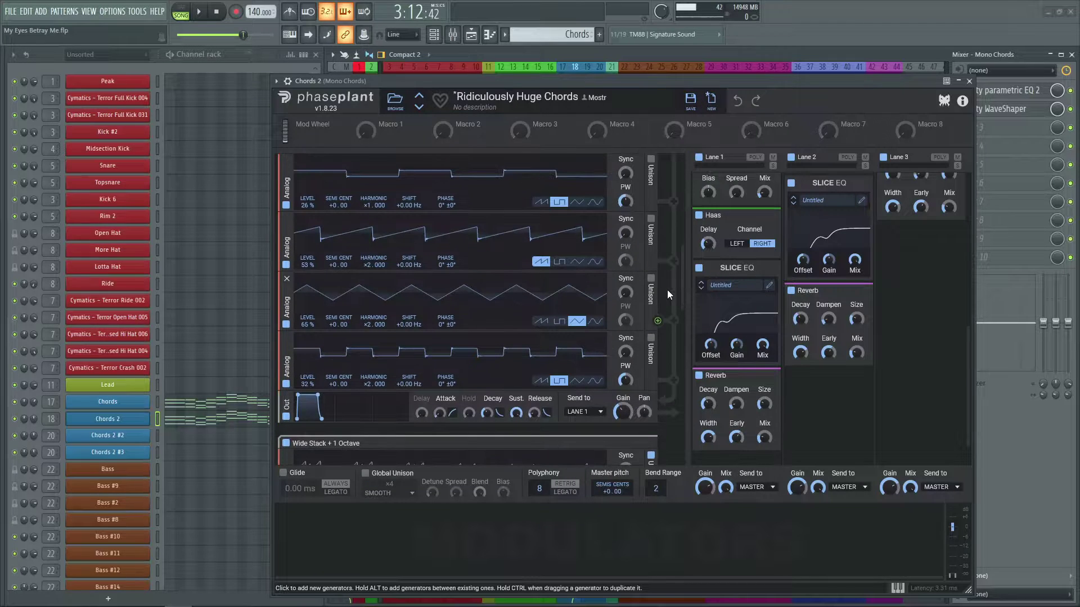
scroll(658, 253, up, 4)
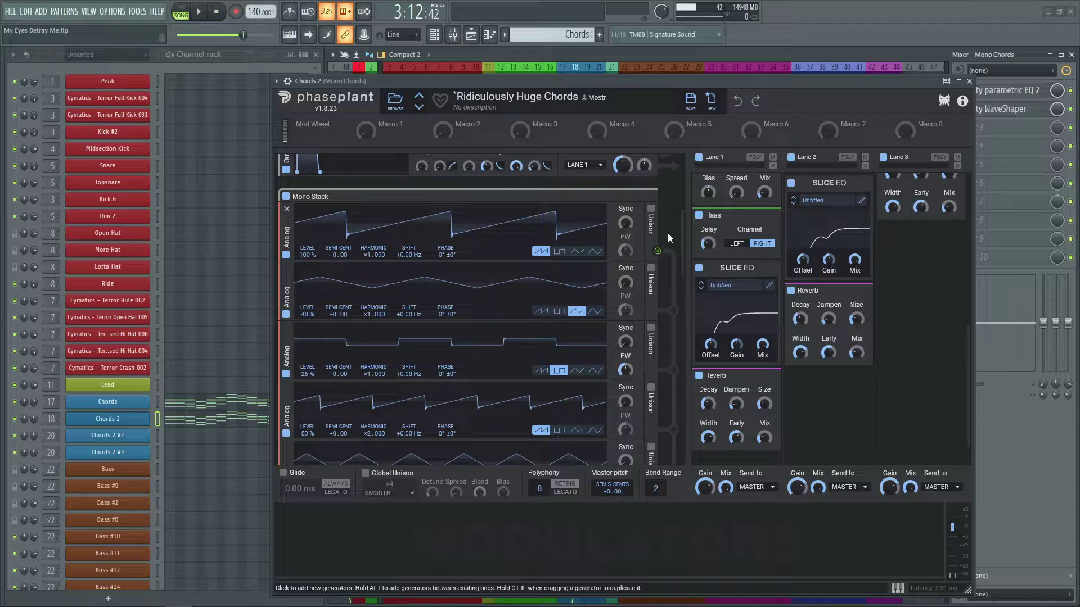
scroll(659, 251, up, 8)
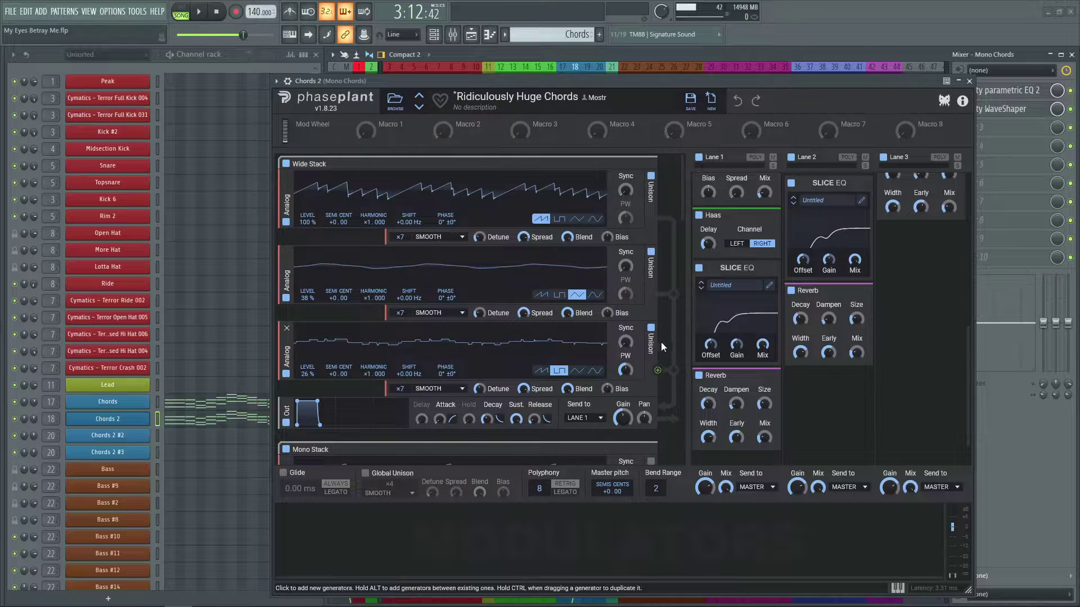
Review the generators from Mono Stack through Wide Stack + 1 Octave to the filtered noise group sent to lane 3.
scroll(662, 347, down, 10)
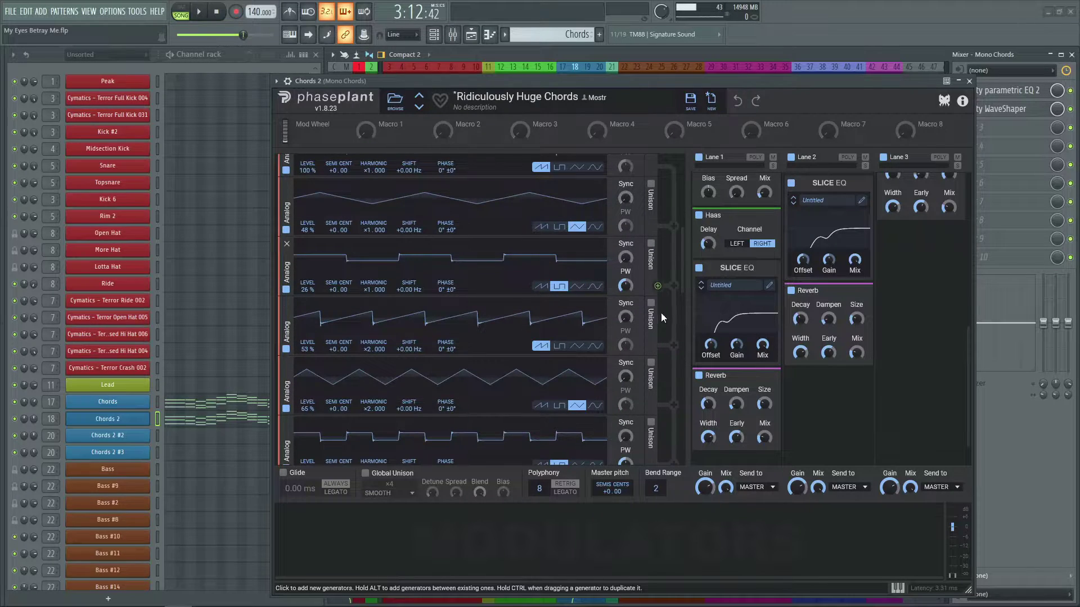
scroll(660, 319, down, 3)
scroll(652, 336, down, 7)
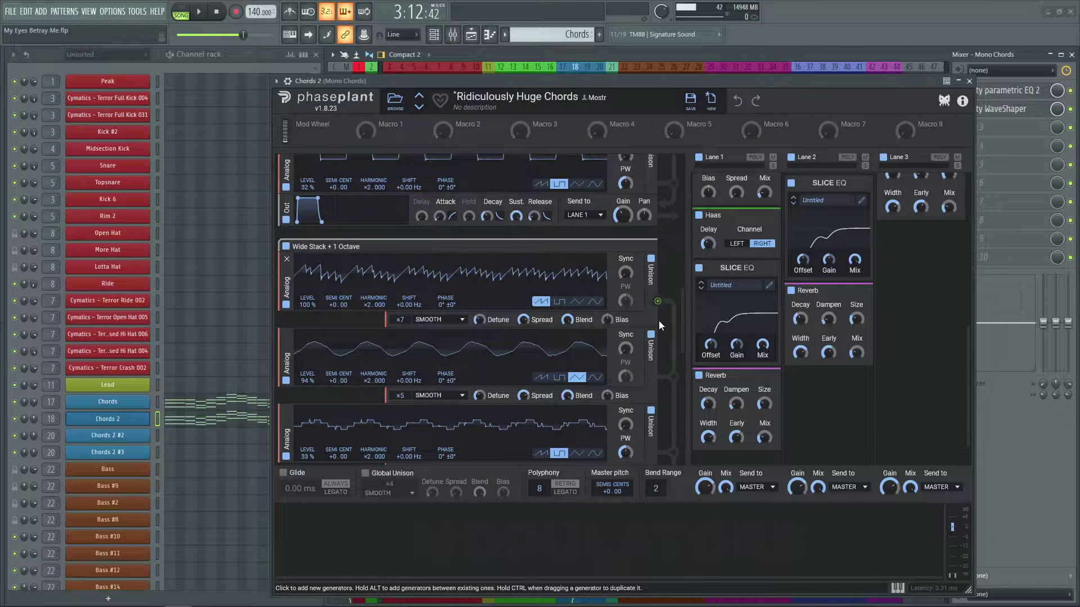
scroll(659, 320, down, 10)
scroll(659, 320, down, 4)
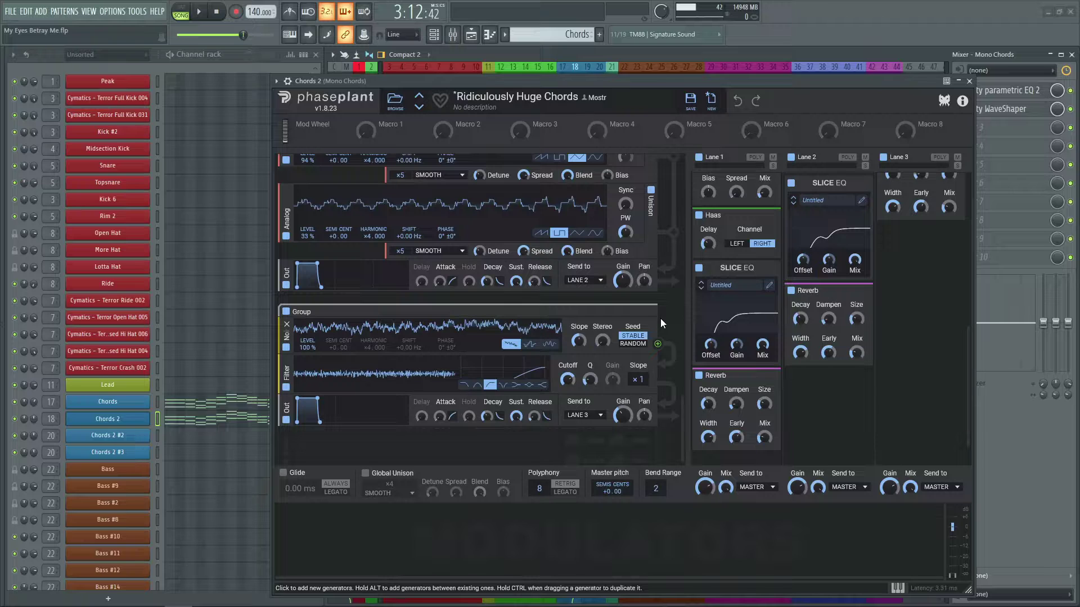
scroll(660, 318, down, 5)
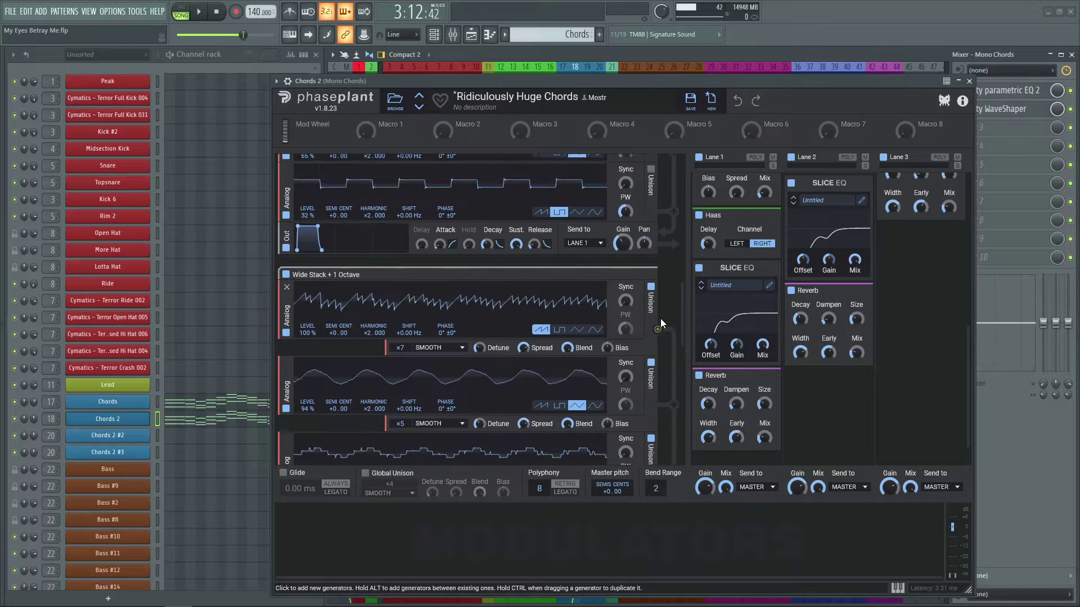
Return to the start of the generators and lane effects, then close the Chords 2 Phase Plant window.
scroll(660, 318, up, 5)
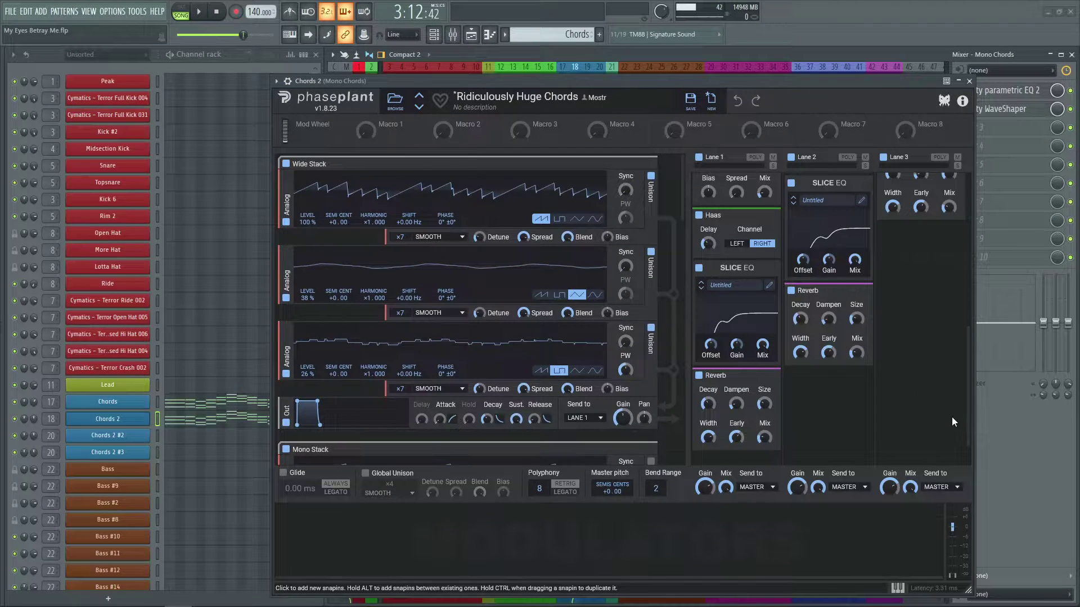
scroll(909, 405, up, 4)
scroll(909, 405, up, 2)
scroll(882, 315, up, 2)
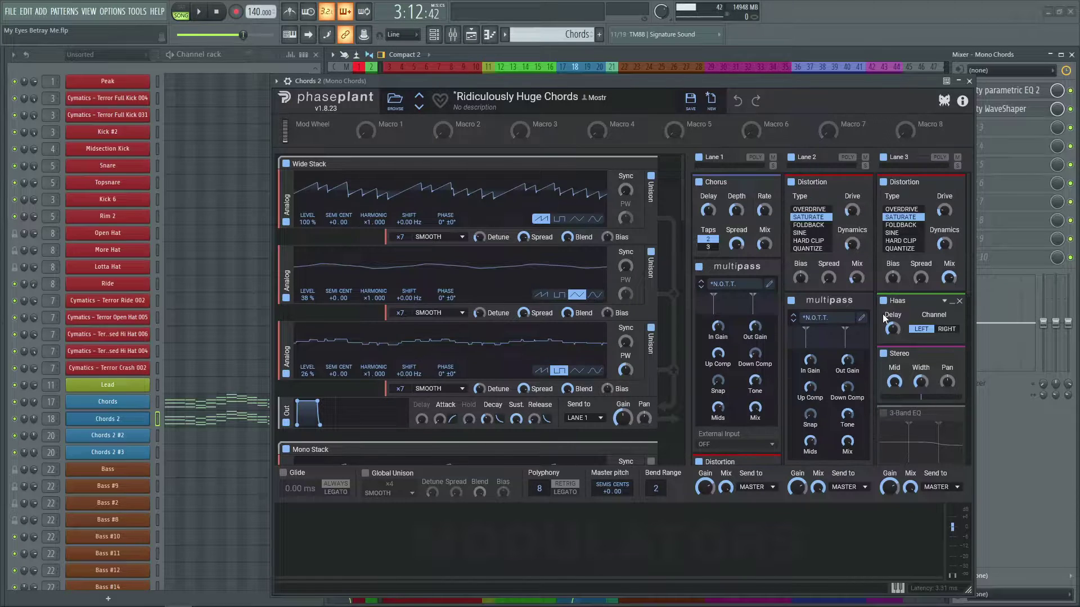
click(969, 83)
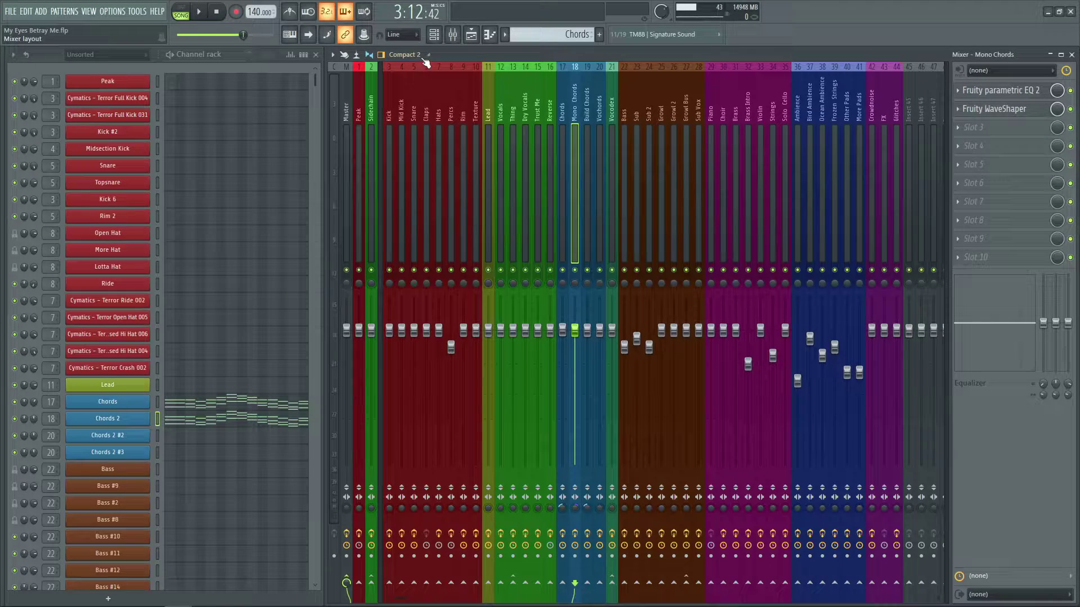
Open the playlist, unmute the Chords track and play the section from bar 82, then stop playback.
click(478, 41)
scroll(287, 180, up, 4)
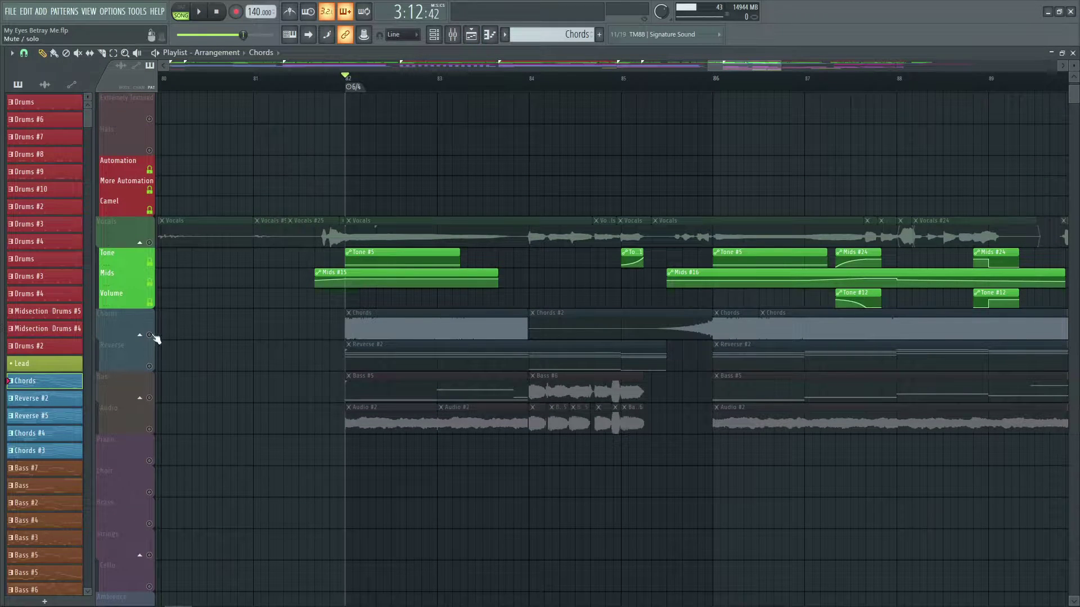
click(150, 335)
key(space)
scroll(266, 384, down, 3)
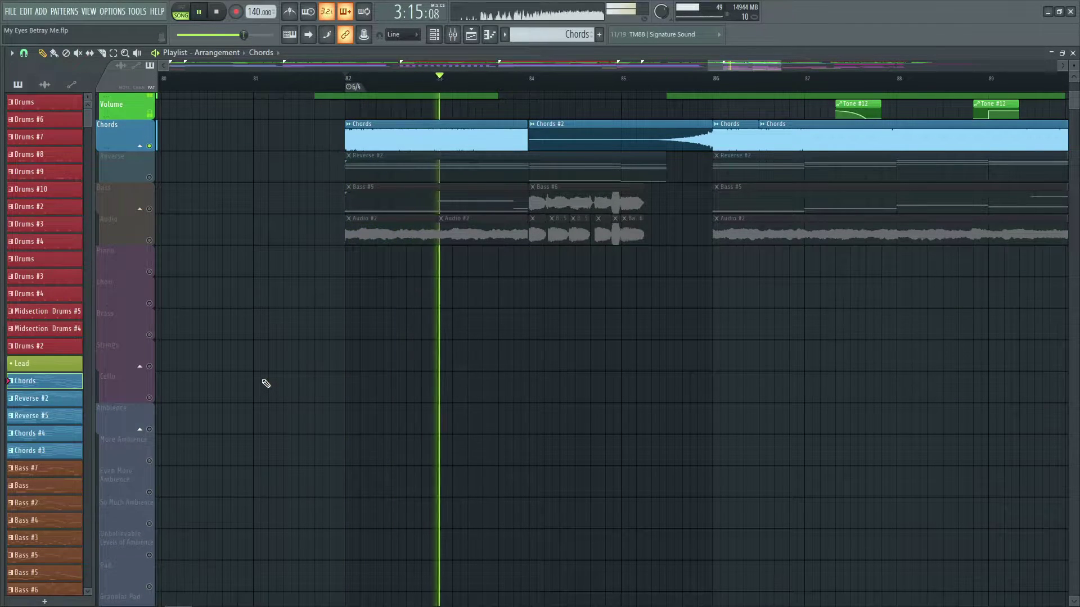
scroll(266, 384, up, 4)
key(space)
Unmute the Vocals track and play it together with the Chords from just before bar 82, then stop playback.
click(149, 305)
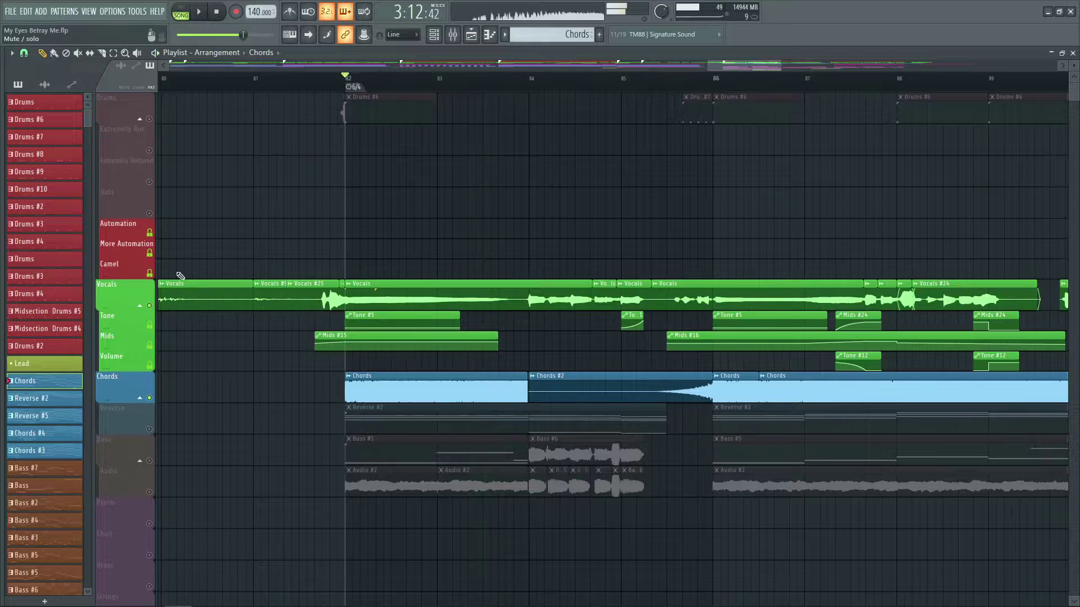
click(314, 82)
key(space)
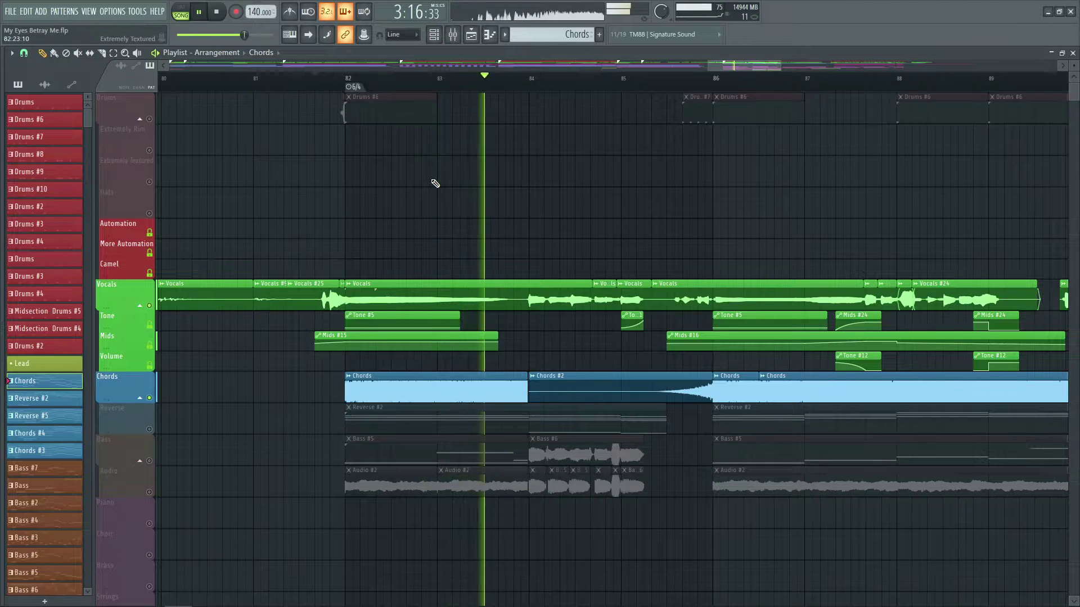
key(space)
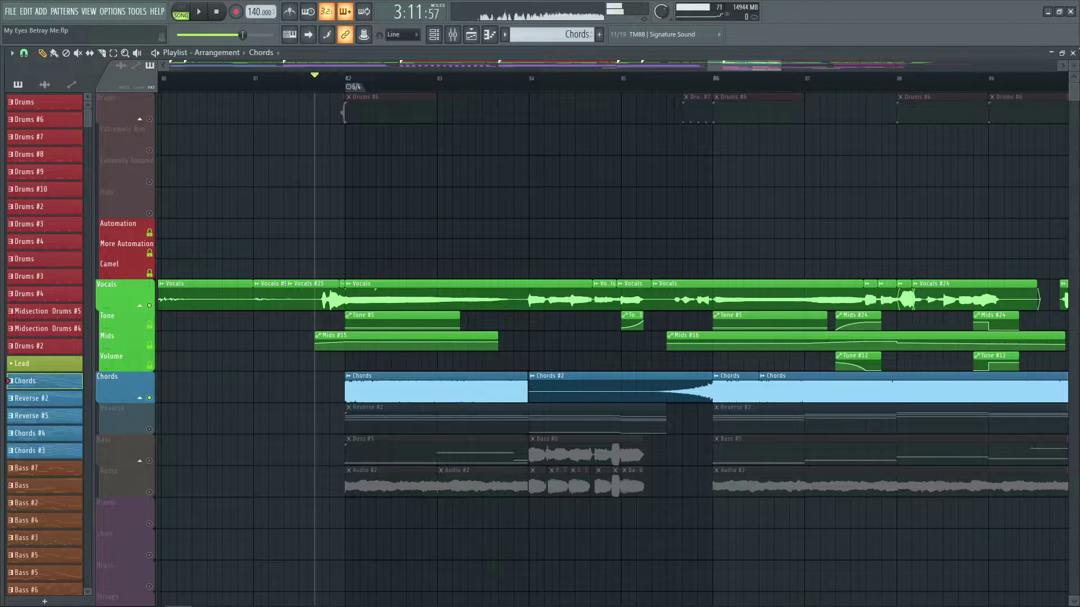
Check the Sidechain track in the mixer, then examine the sidechain automation clips on playlist tracks 35 to 44.
click(1072, 53)
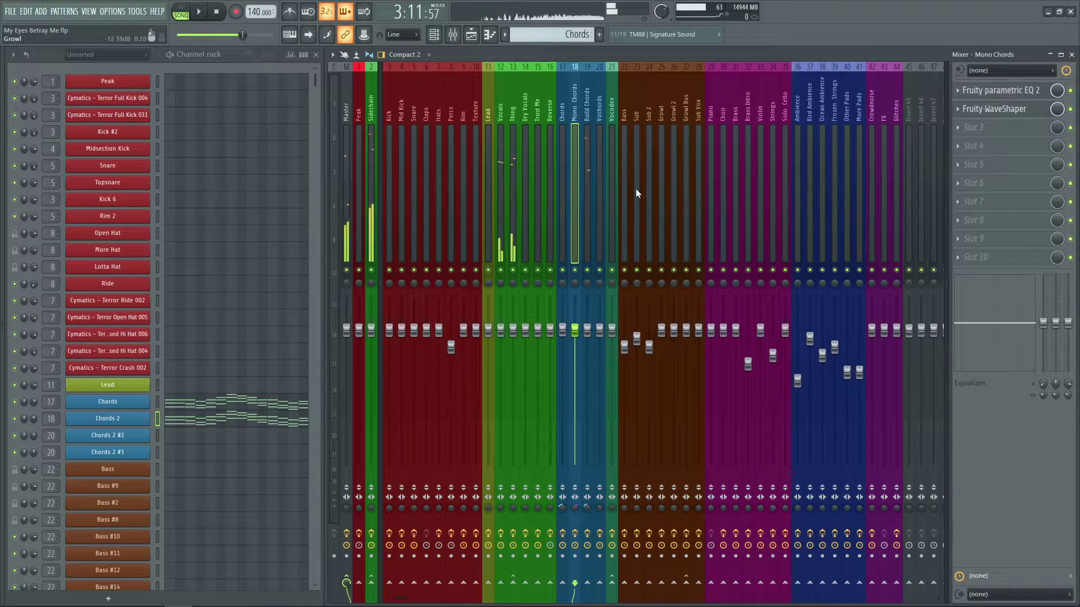
click(374, 167)
click(471, 34)
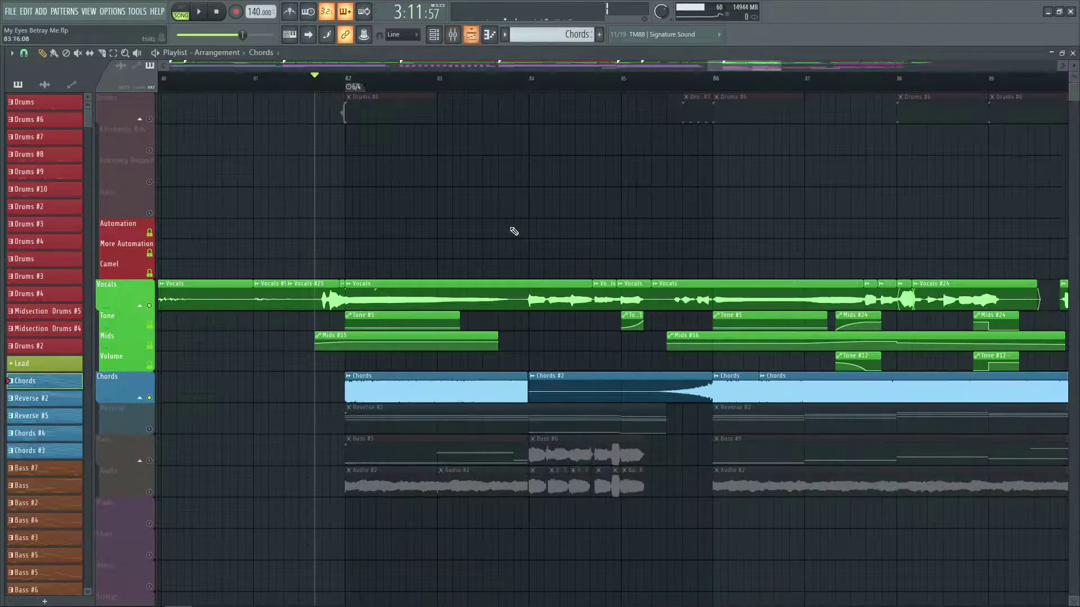
scroll(647, 444, down, 15)
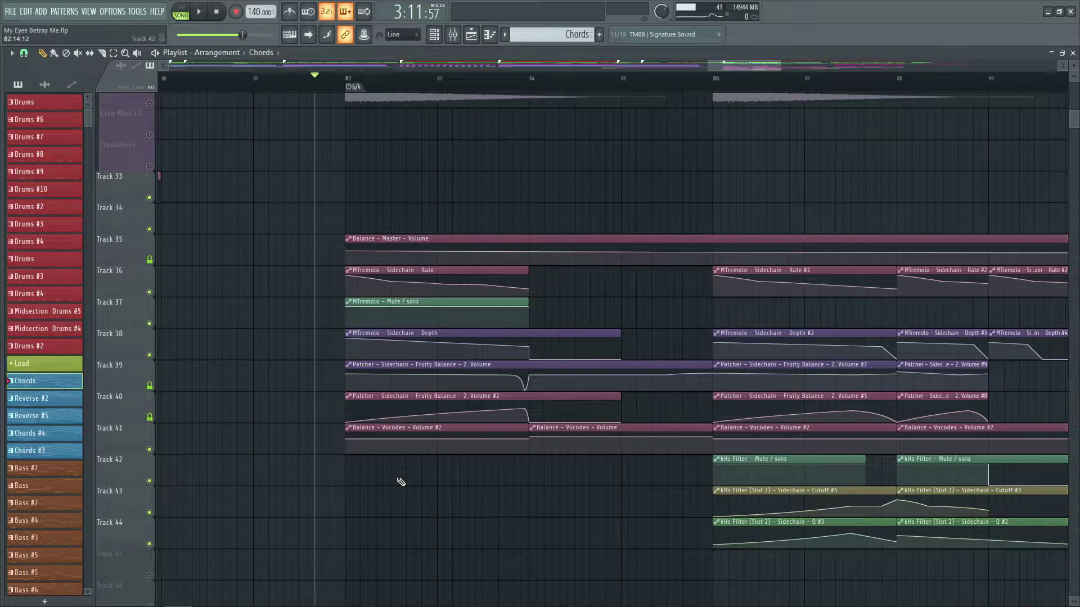
scroll(388, 444, up, 10)
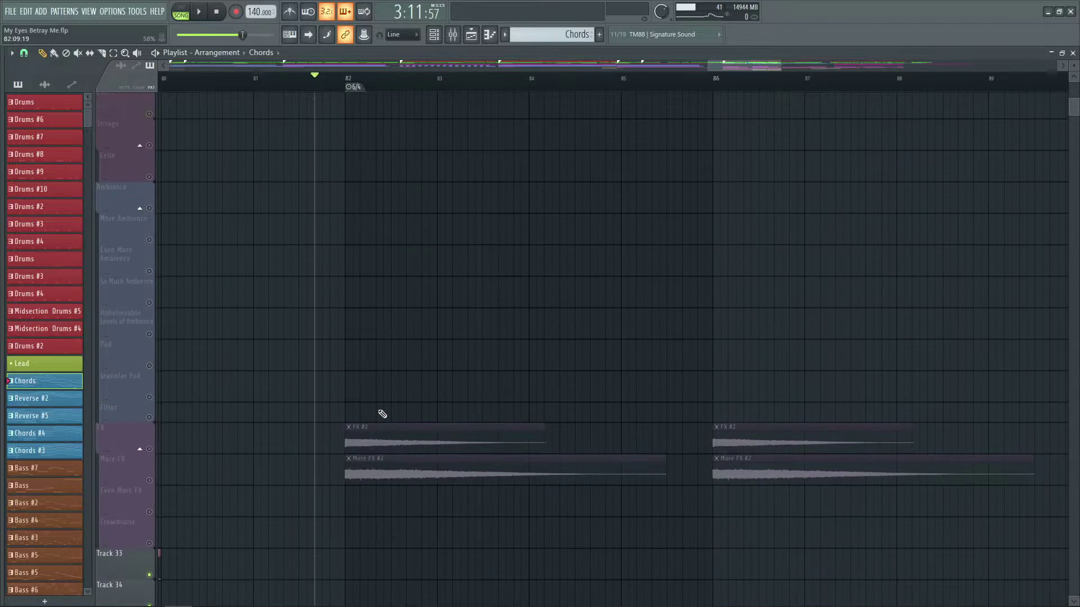
Solo the Reverse track beneath Chords in the playlist.
right_click(149, 304)
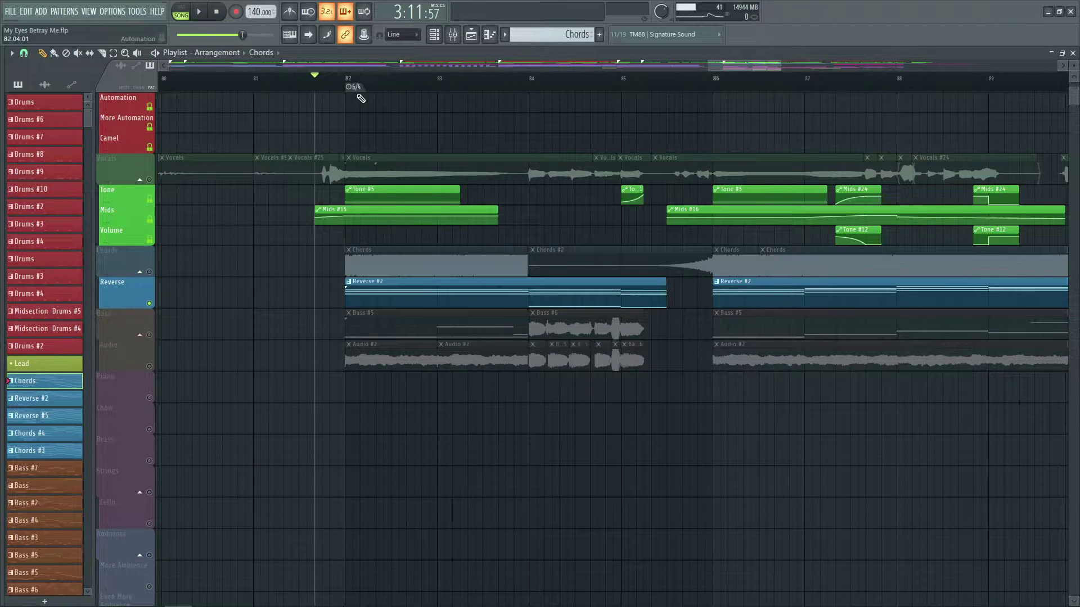
scroll(400, 345, up, 4)
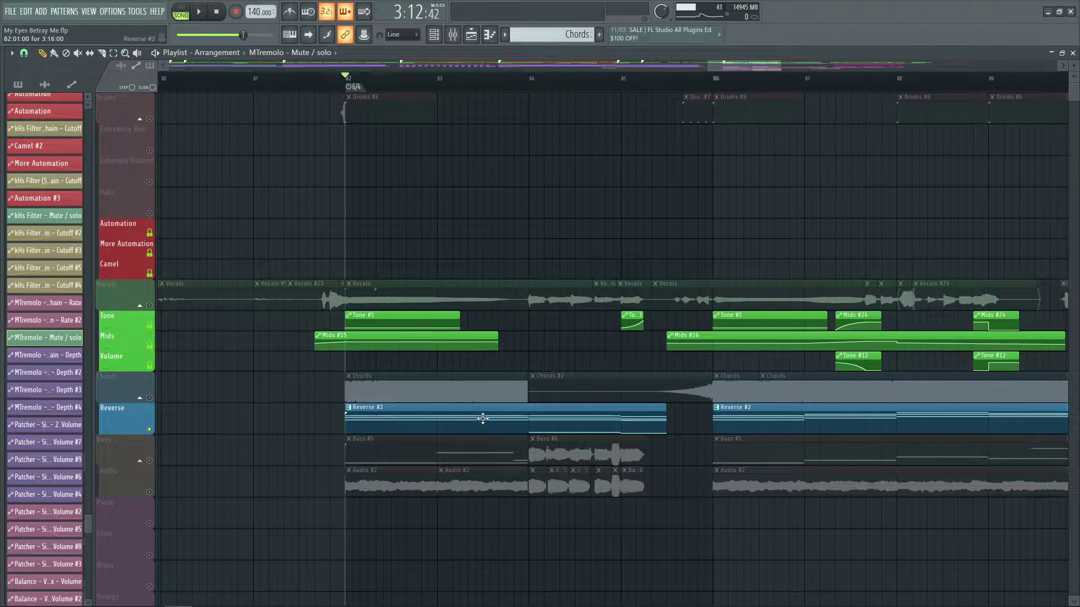
Solo the Bass track, add its Audio subtrack, and play the bass parts from bar 82, then stop playback.
scroll(482, 418, down, 2)
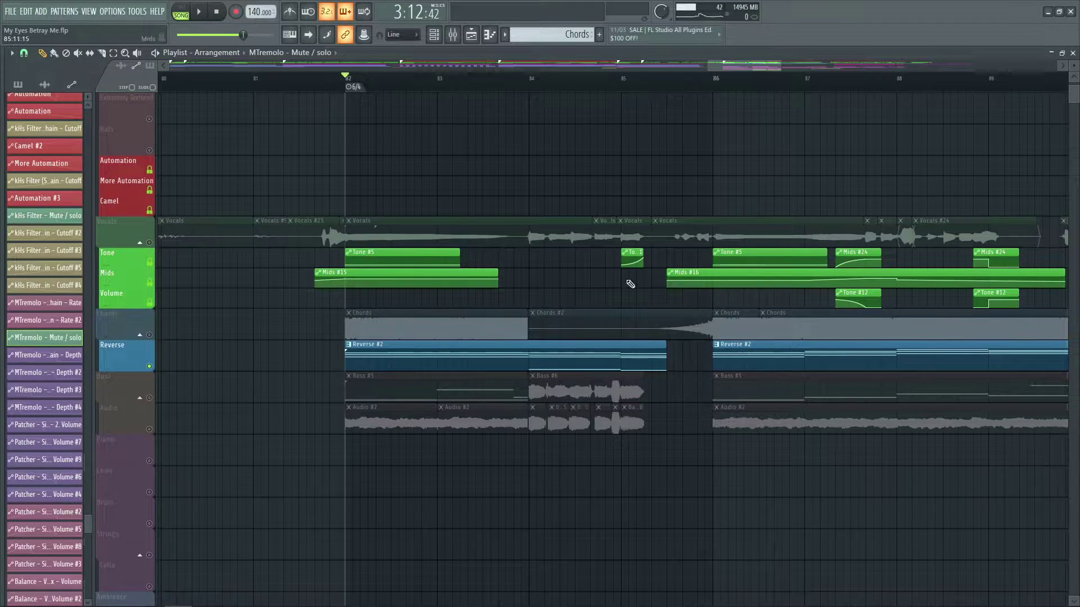
click(149, 367)
click(149, 398)
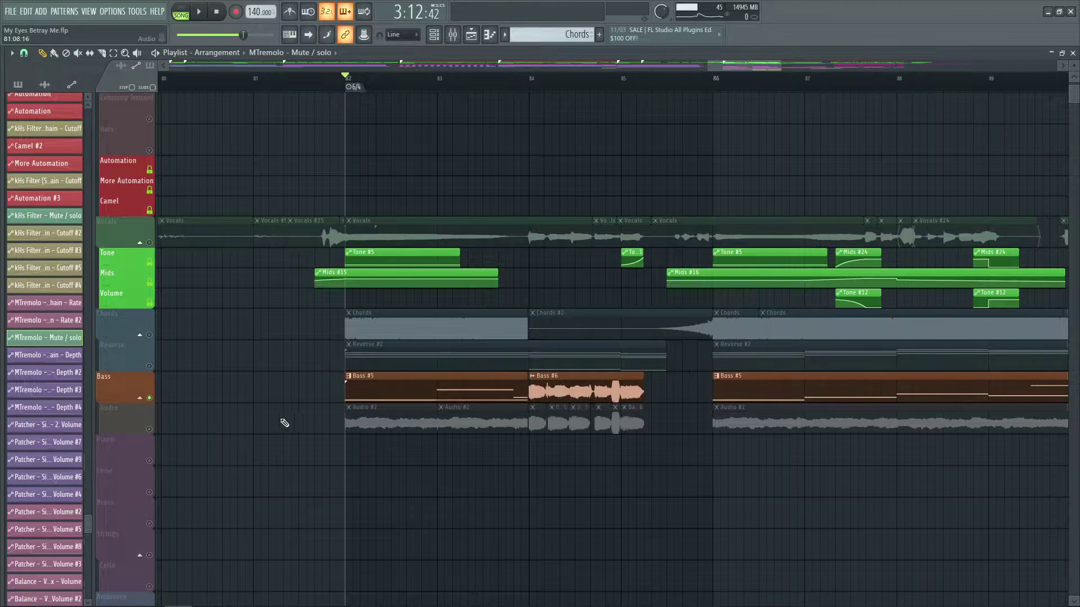
scroll(282, 422, down, 1)
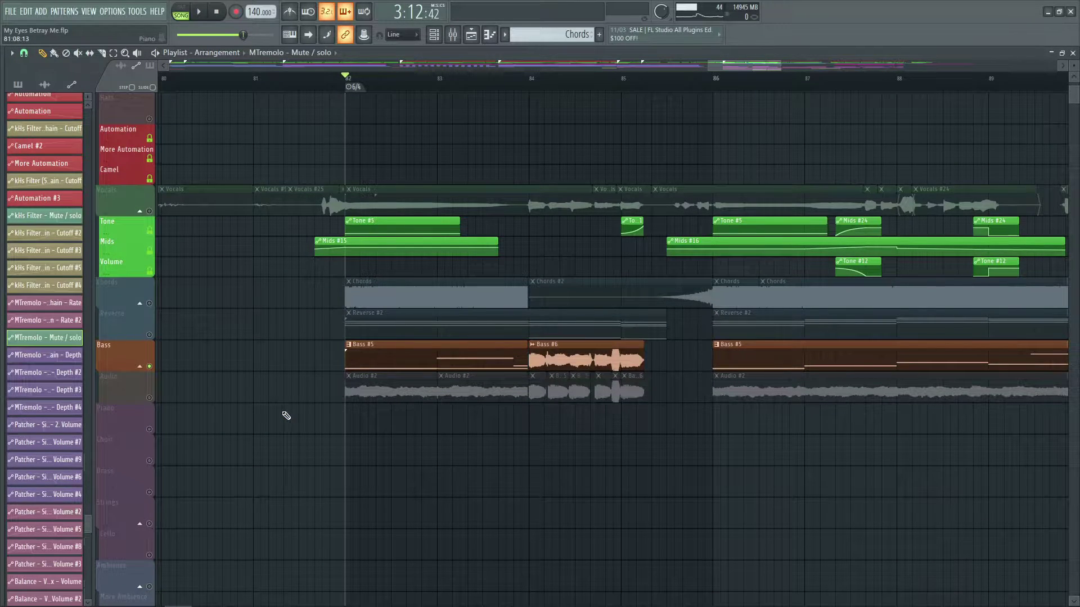
key(space)
click(149, 398)
scroll(160, 182, down, 6)
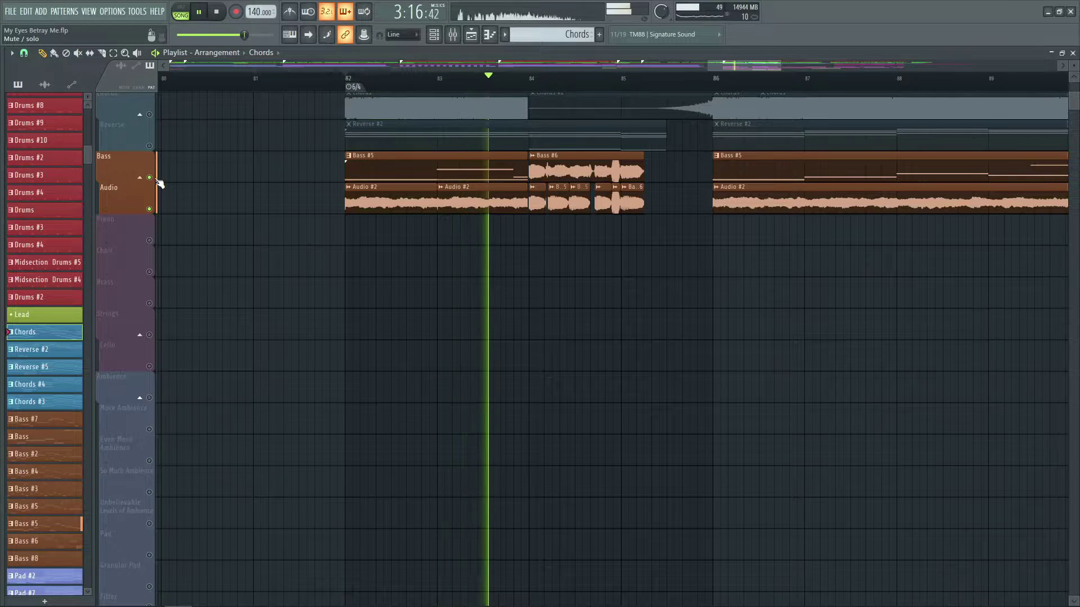
scroll(289, 277, up, 9)
key(space)
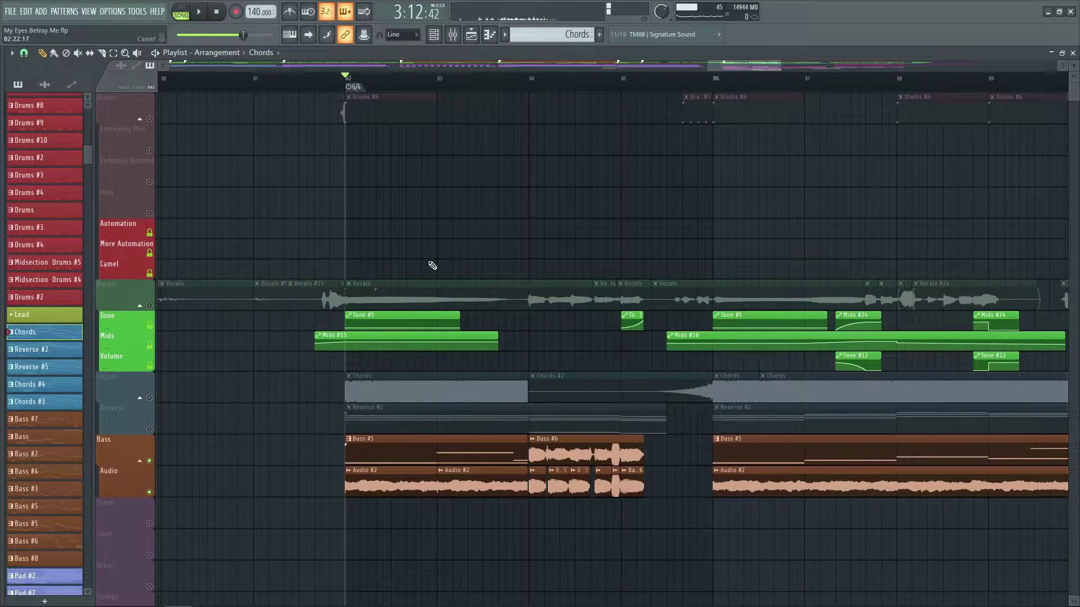
Isolate the FX and More FX tracks and play both effects from bar 82, then stop playback.
scroll(528, 478, down, 10)
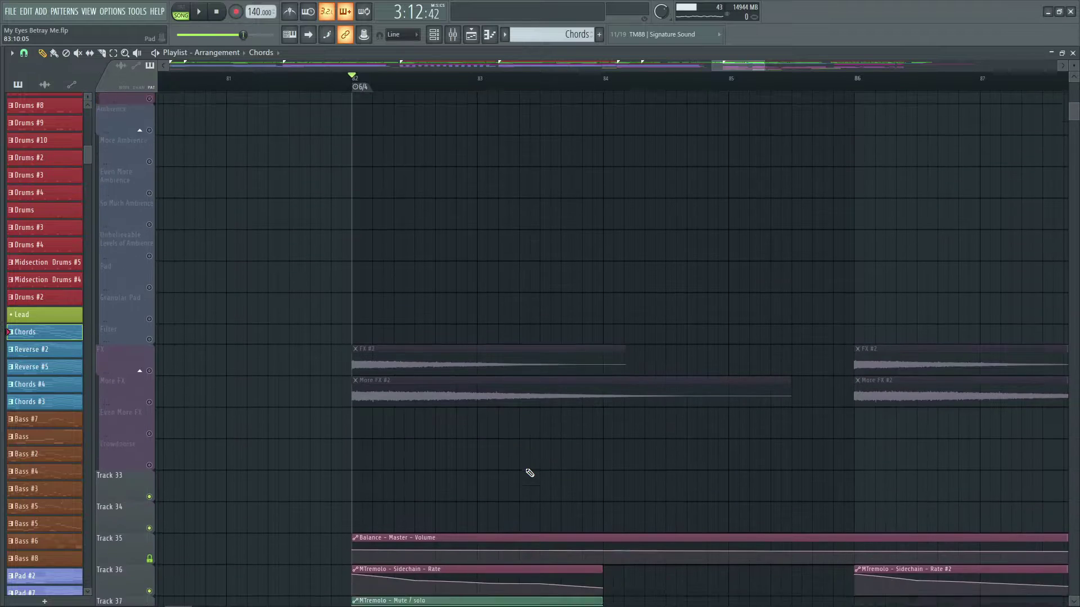
scroll(530, 472, down, 4)
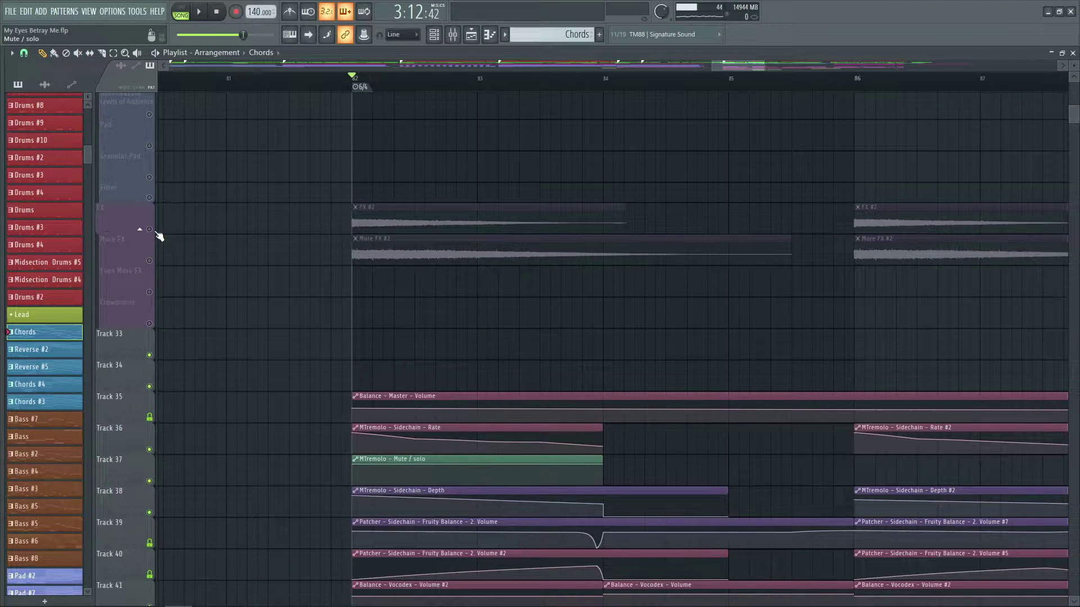
scroll(159, 239, up, 14)
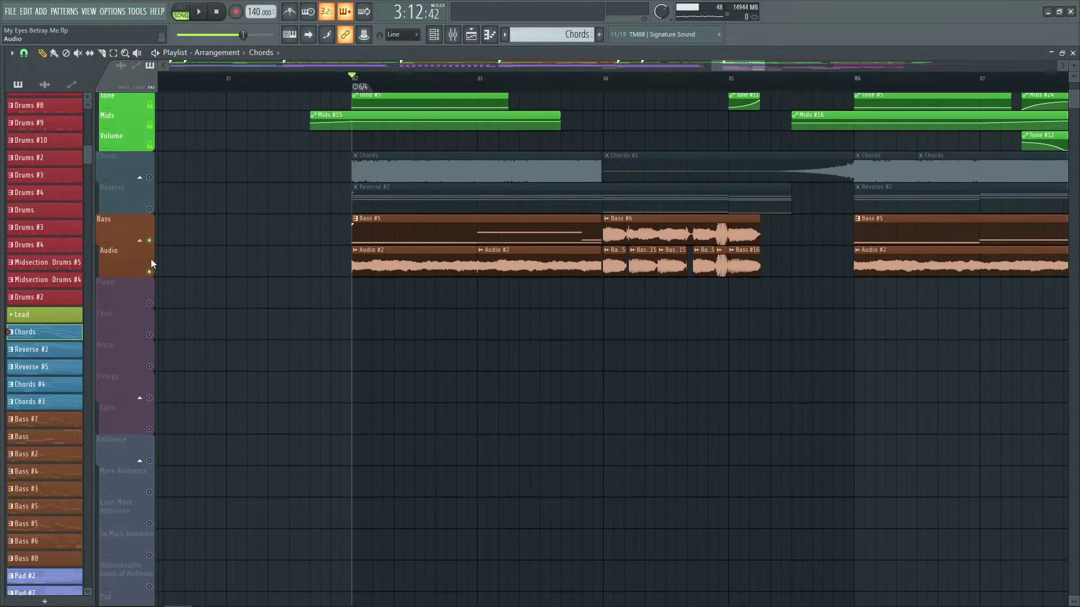
click(149, 272)
scroll(208, 294, down, 14)
key(space)
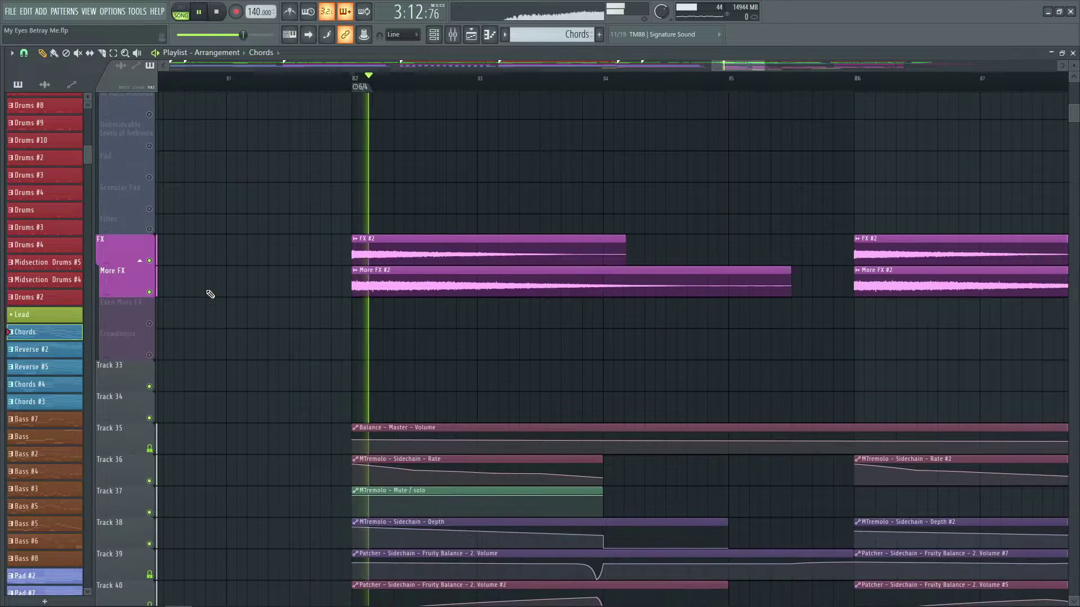
key(space)
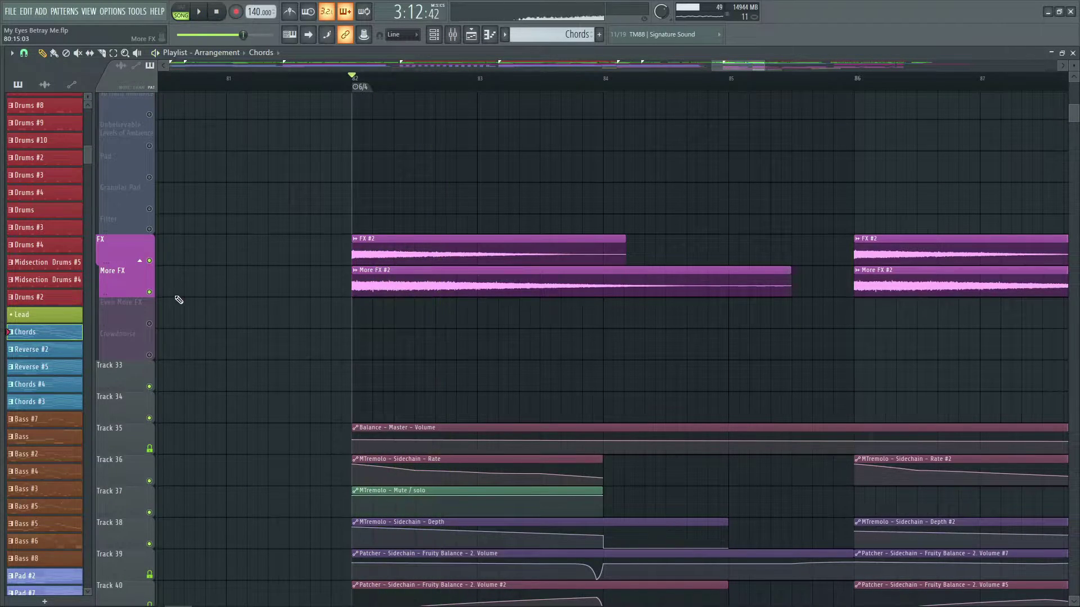
Mute More FX, open the FX #2 clip's channel settings and compare its sound at 0 cents pitch with its original pitch.
click(149, 292)
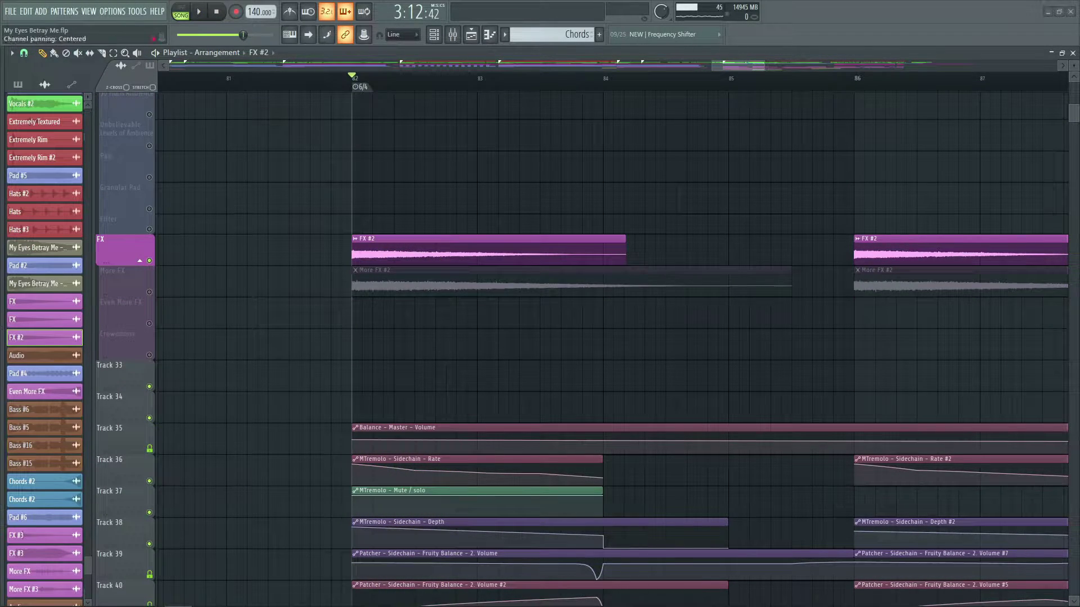
double_click(403, 253)
drag(403, 309, 539, 305)
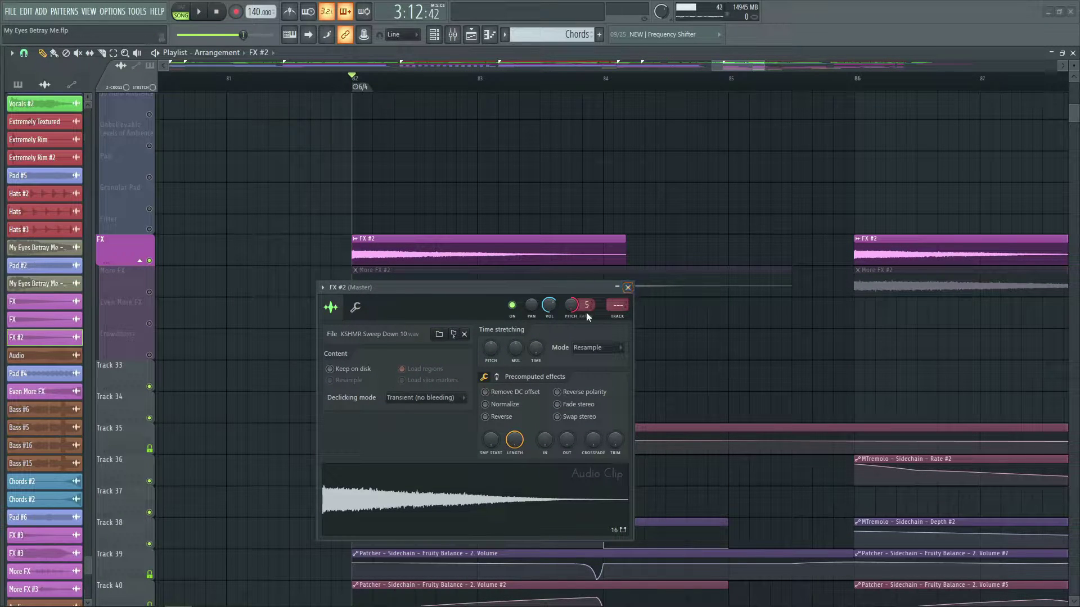
key(space)
key(space)
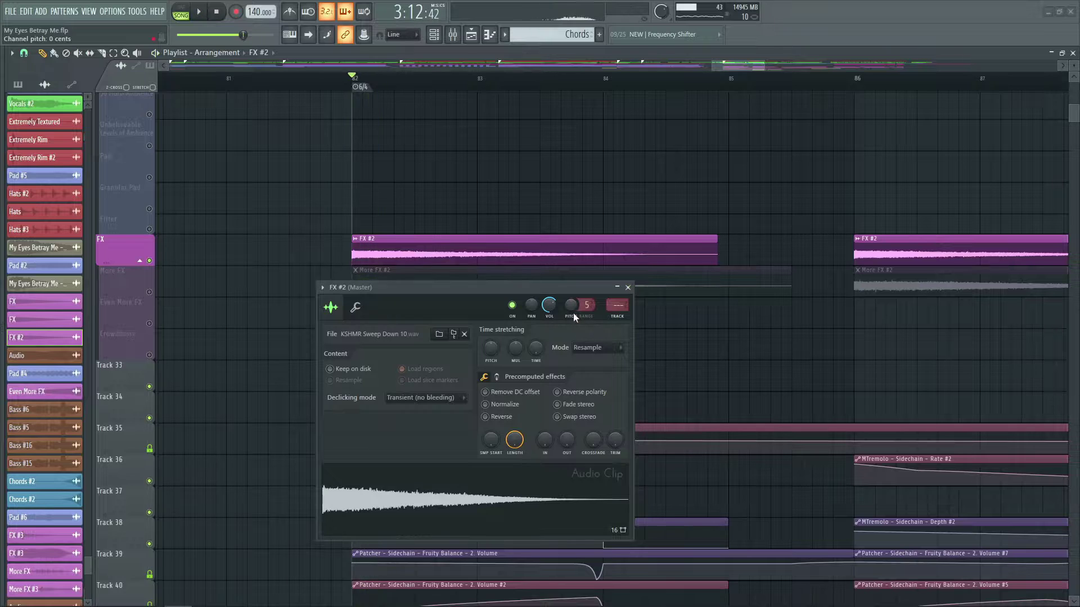
key(space)
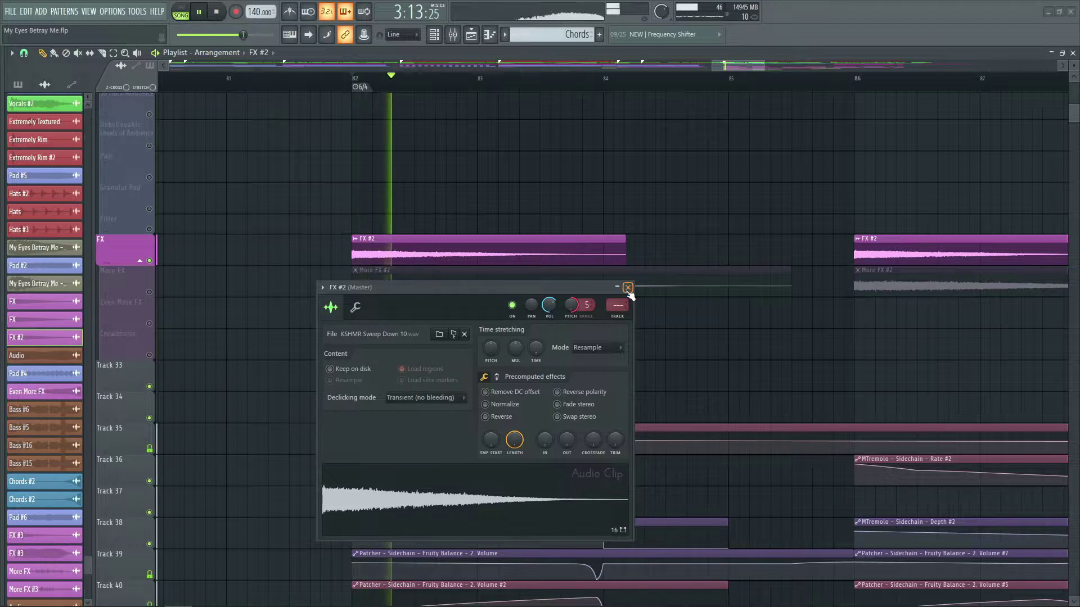
click(628, 288)
key(space)
Isolate the More FX track, play its More FX #2 clip from bar 82 and check the clip's channel settings.
click(149, 291)
click(149, 261)
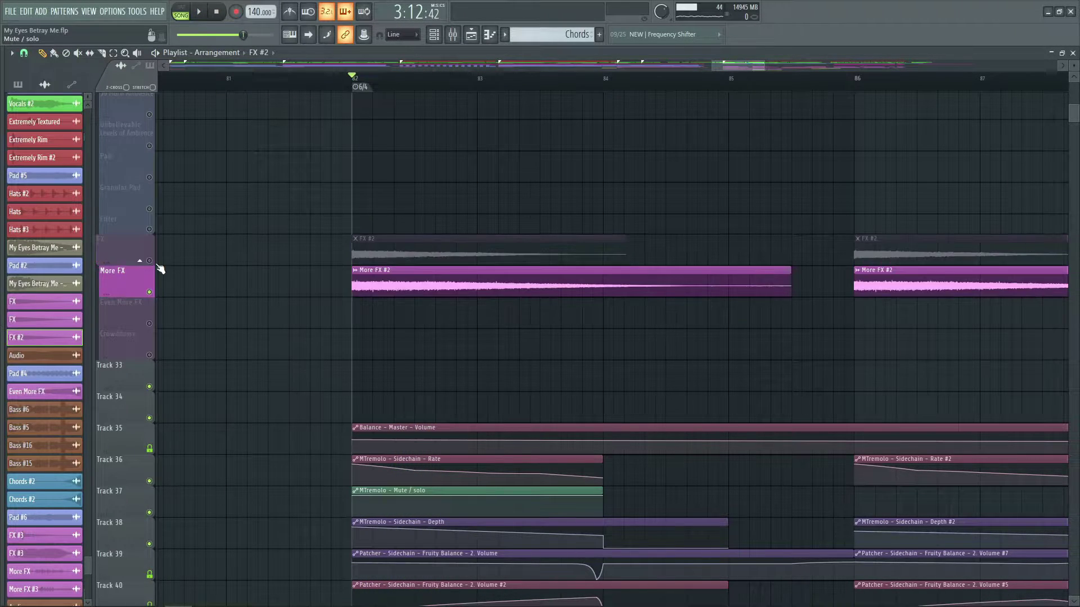
click(398, 273)
key(space)
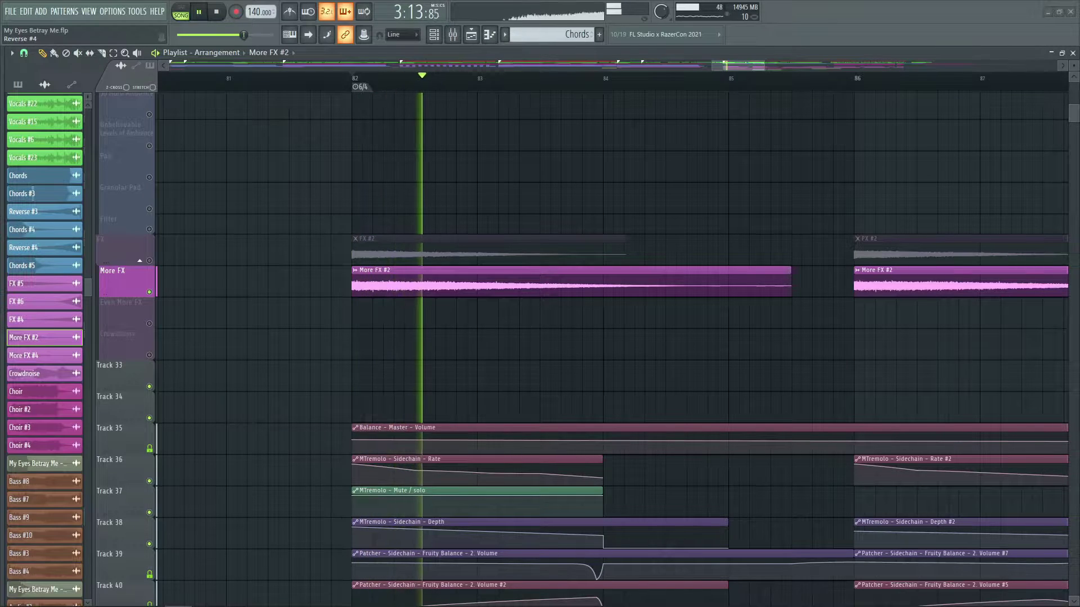
double_click(539, 273)
key(space)
drag(539, 258, 518, 250)
click(602, 250)
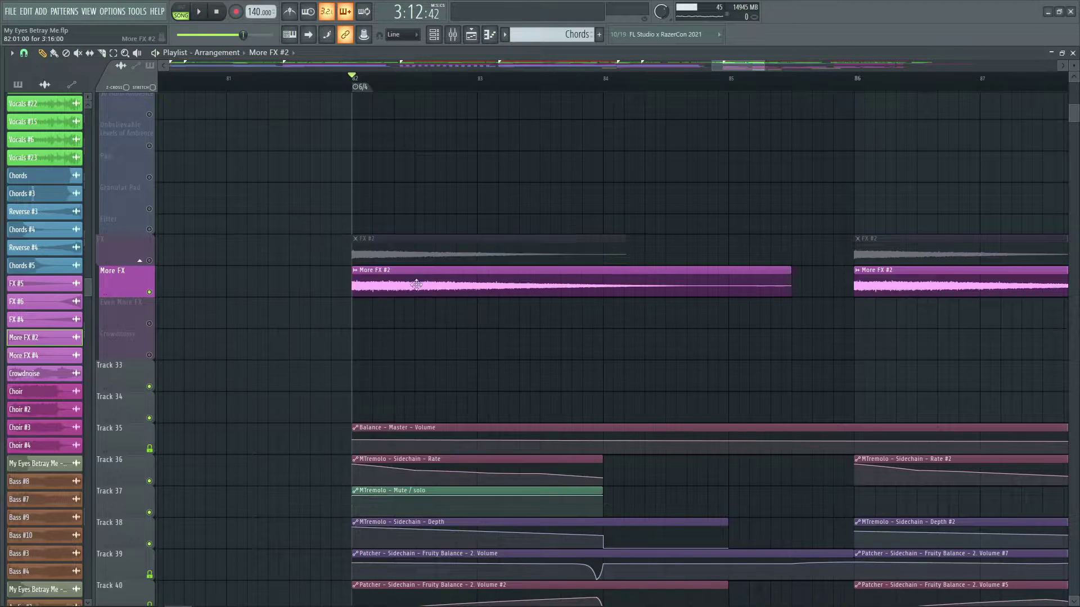
Unmute the FX track and play it together with More FX from bar 82, then stop playback.
scroll(248, 279, up, 5)
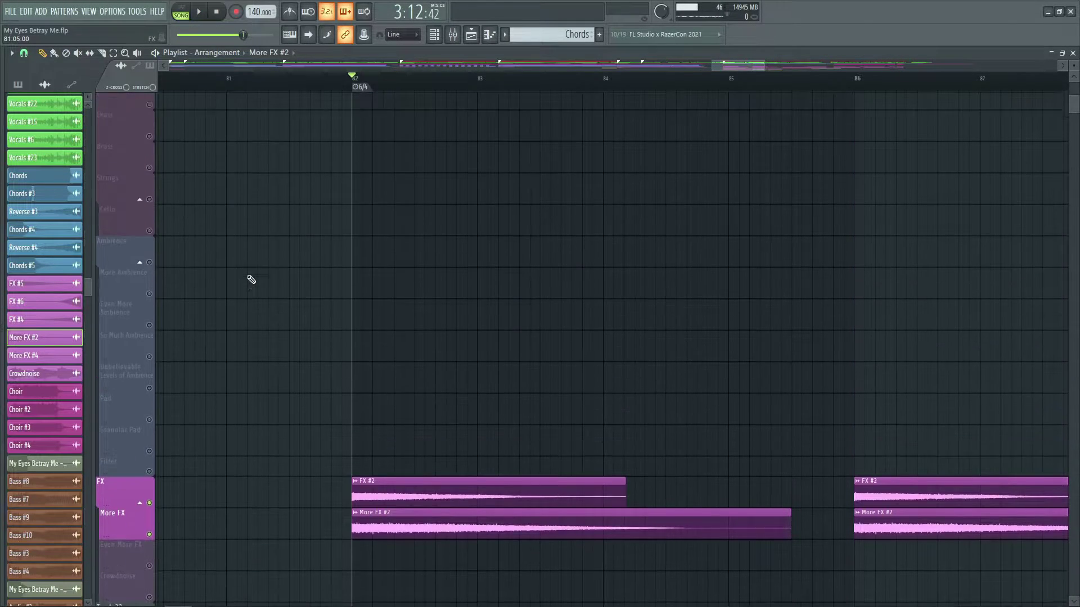
scroll(251, 279, down, 5)
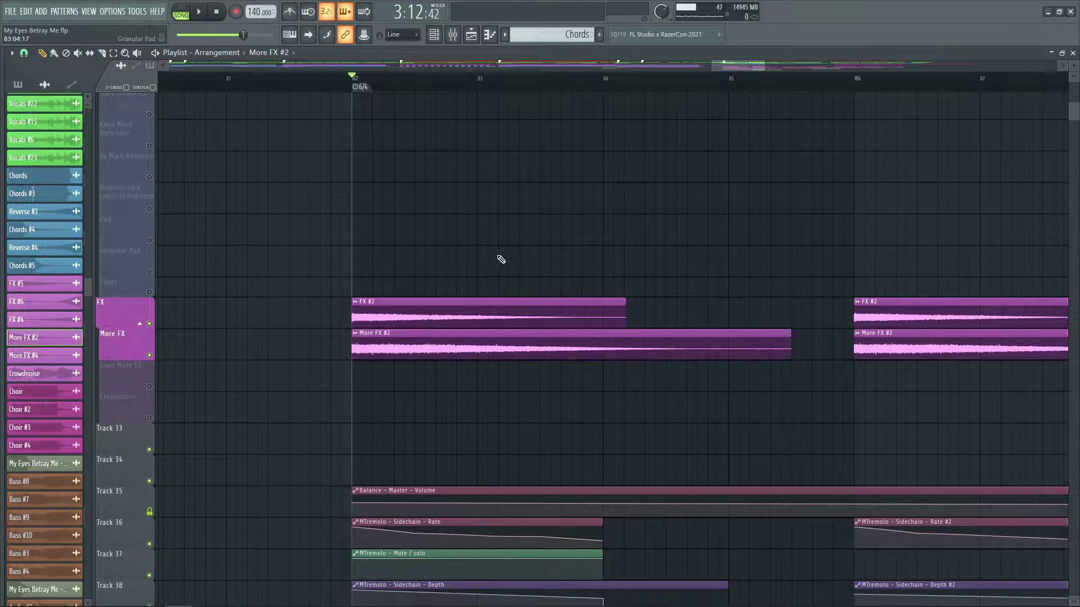
key(space)
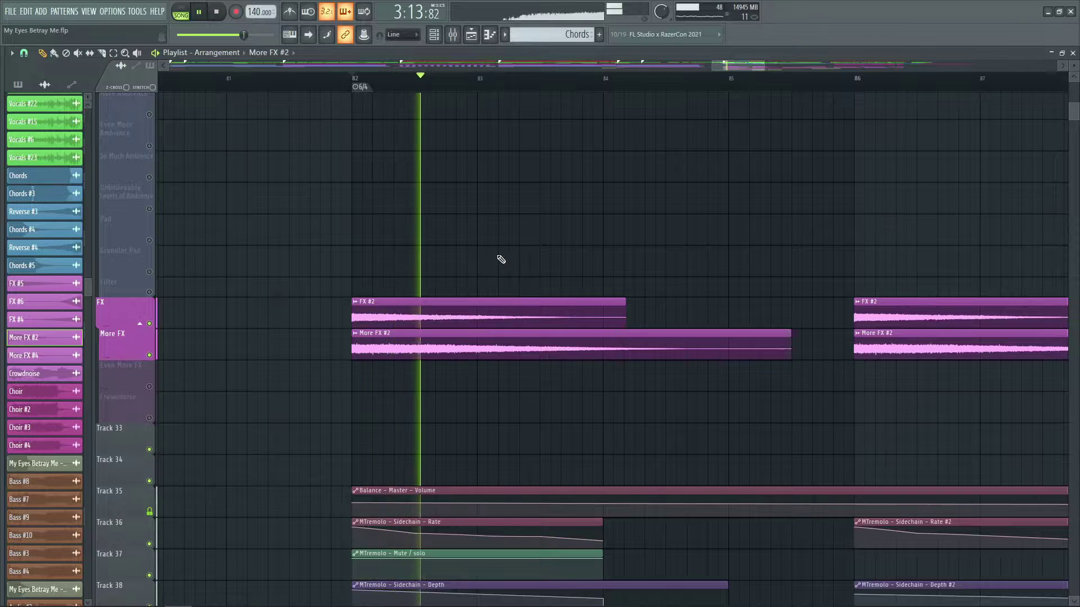
scroll(501, 259, up, 9)
key(space)
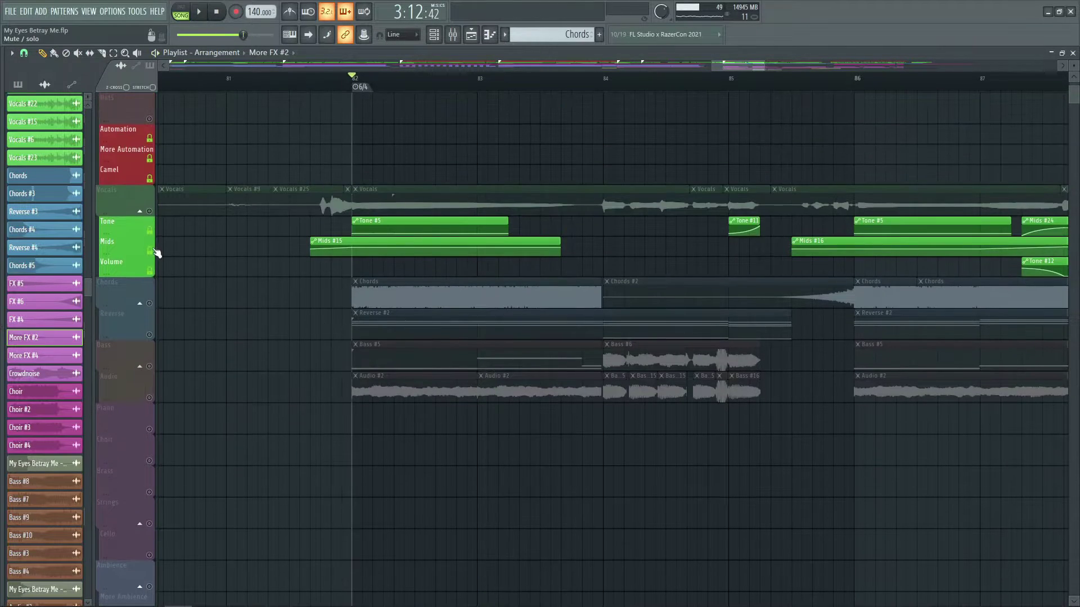
Unmute all playlist tracks and play the full arrangement up to bar 86, then stop playback.
right_click(153, 206)
click(186, 309)
scroll(393, 176, up, 5)
key(space)
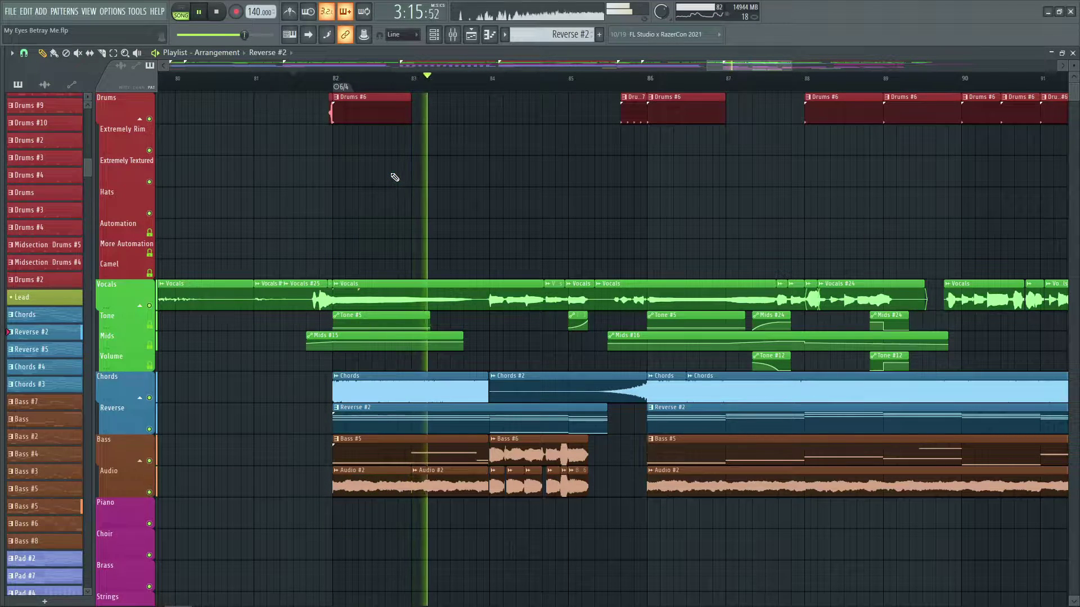
scroll(669, 79, up, 2)
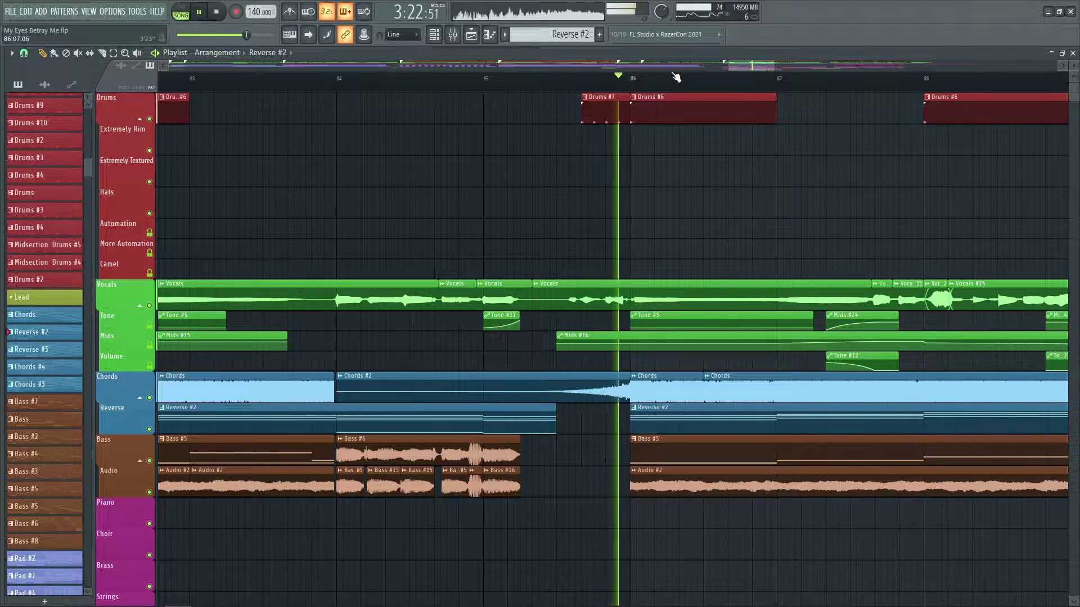
key(space)
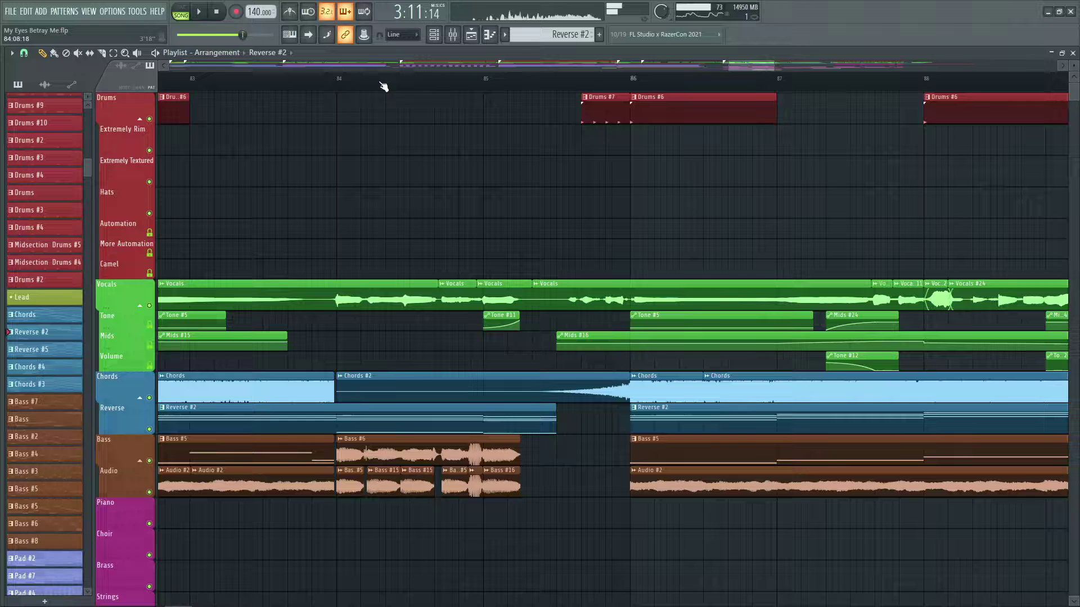
Solo the Vocals track and play it from just before bar 84, then stop playback.
click(337, 81)
scroll(338, 80, down, 3)
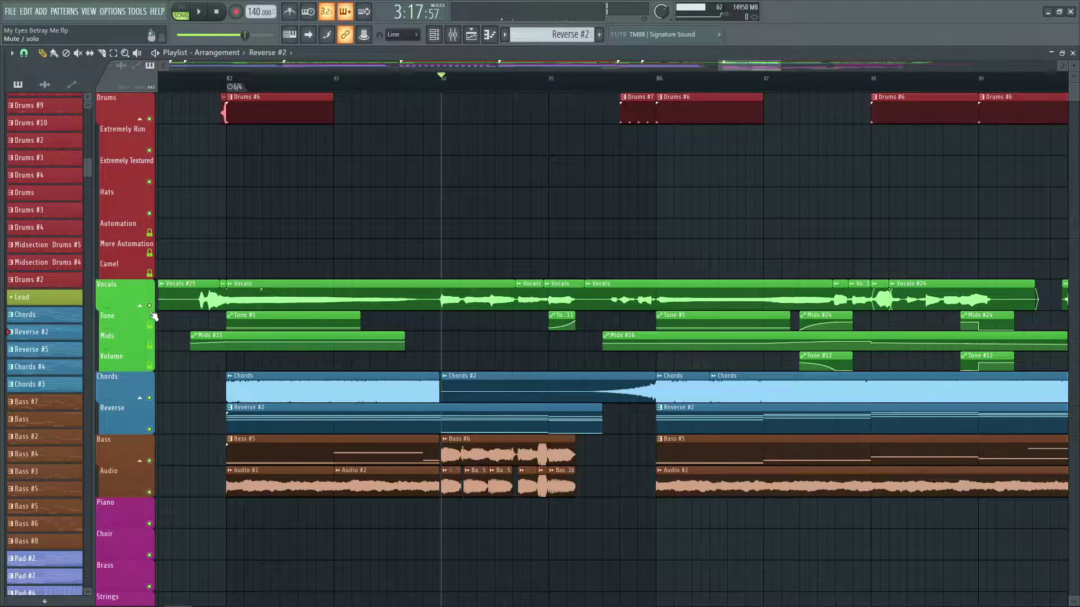
right_click(150, 306)
click(414, 82)
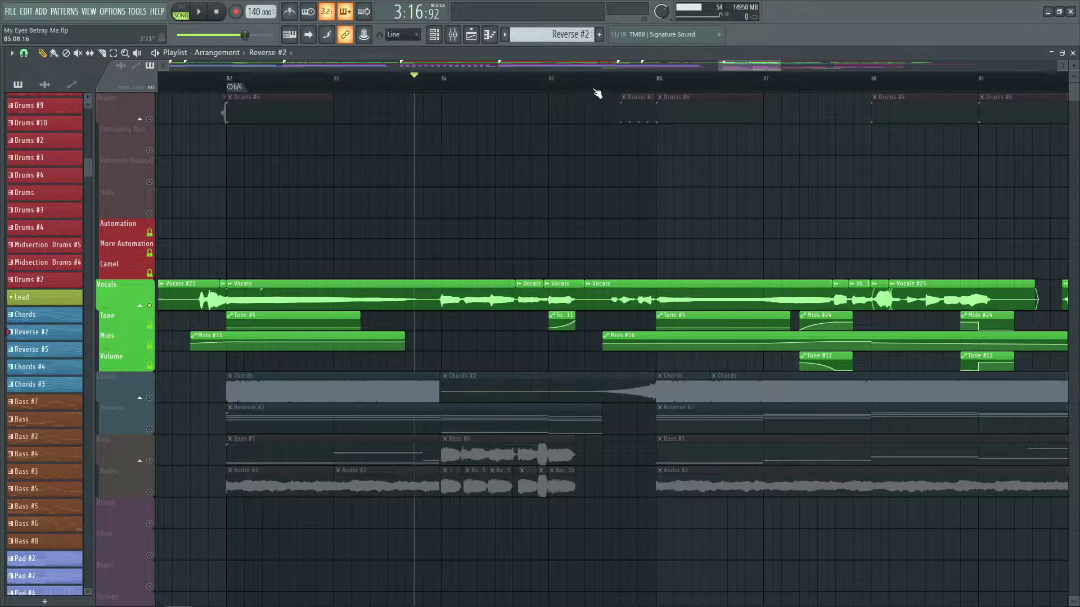
key(space)
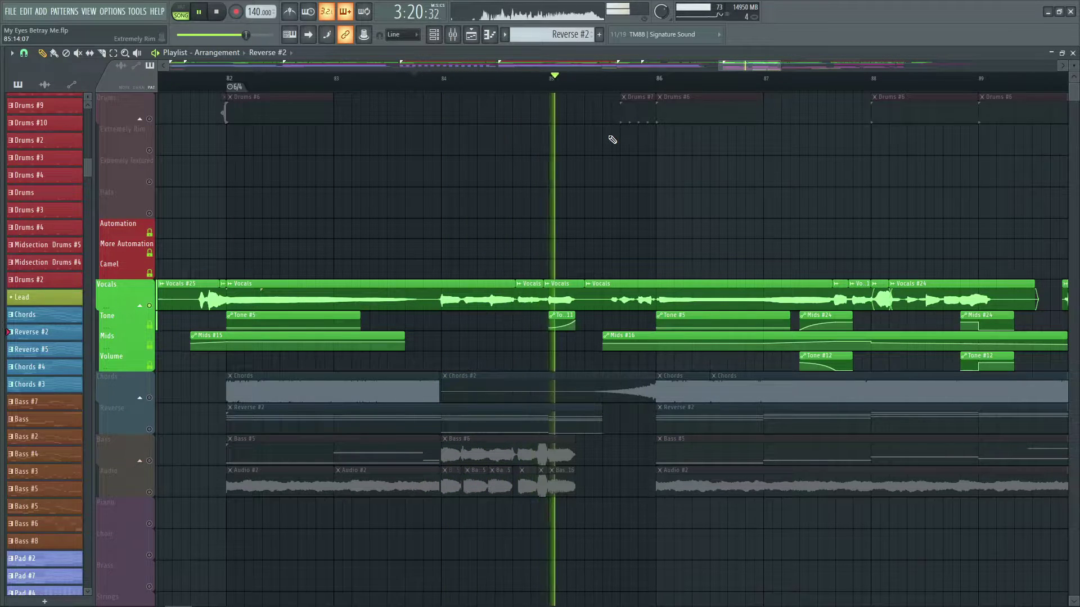
key(space)
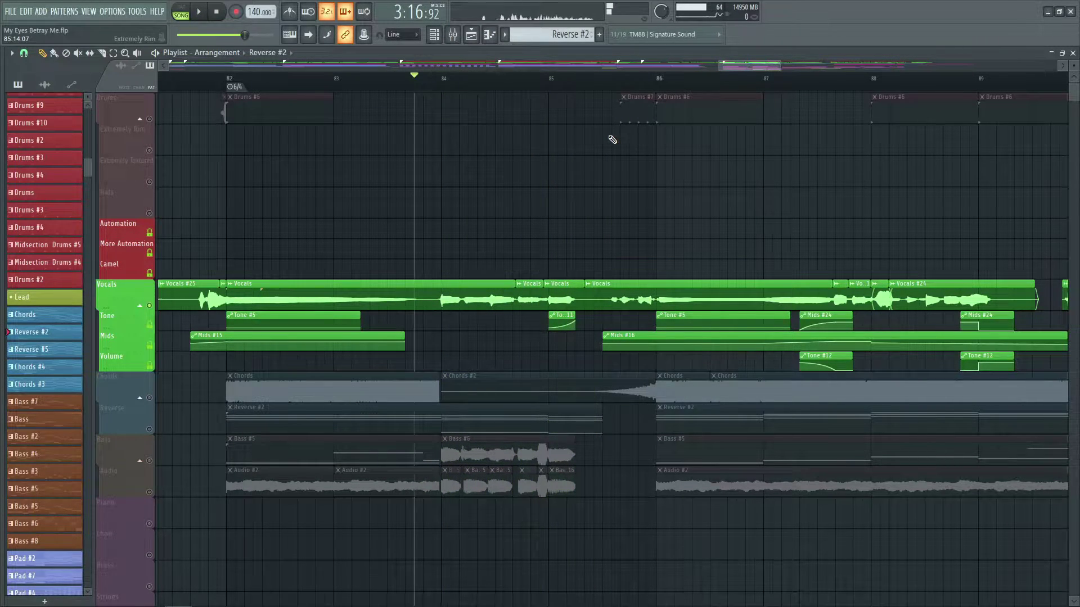
Select the Vocodex track in the mixer and examine the settings of its Vocodex plugin.
key(F5)
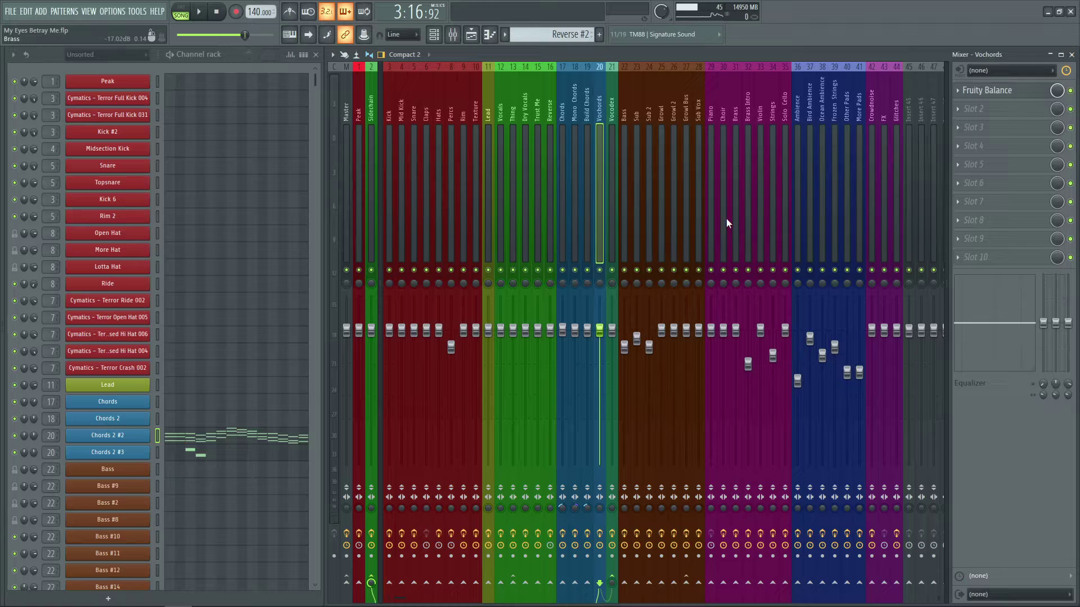
click(615, 127)
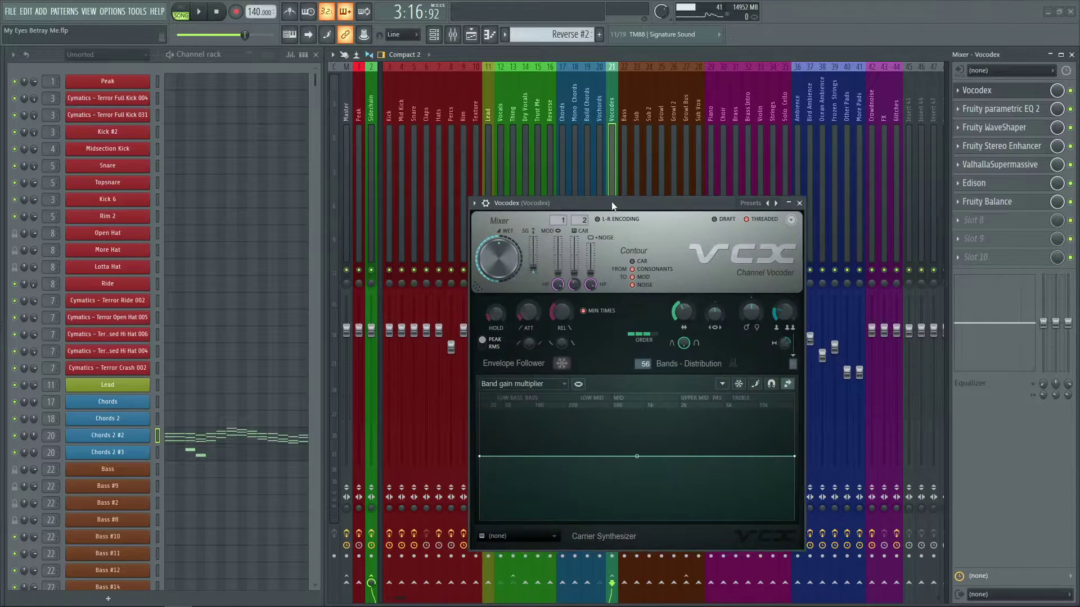
click(832, 190)
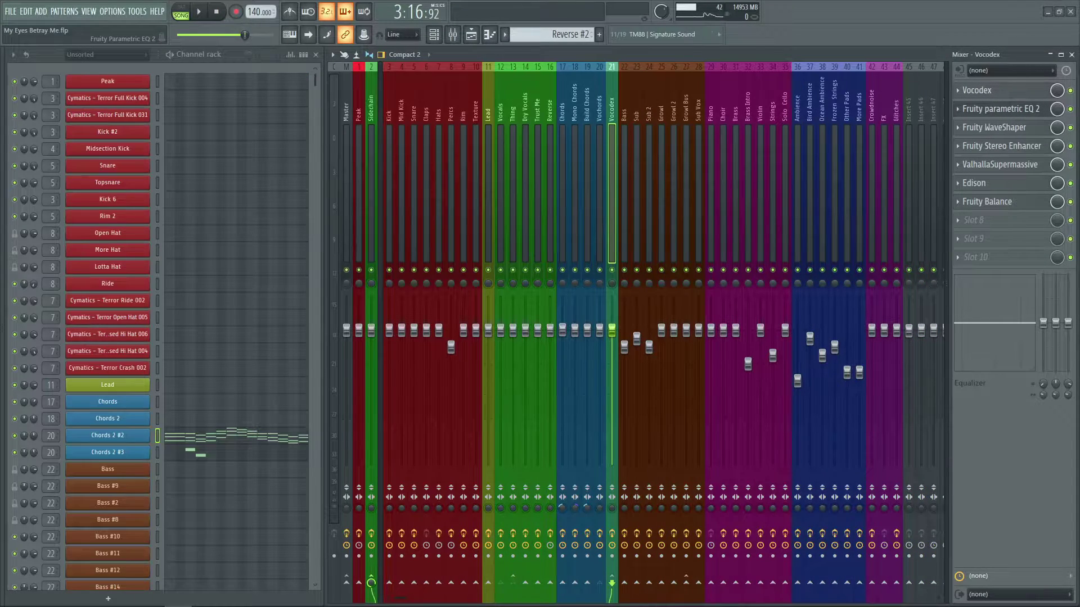
Examine the Fruity Parametric EQ 2, Fruity WaveShaper and Fruity Stereo Enhancer settings on the Vocodex mixer track.
click(863, 217)
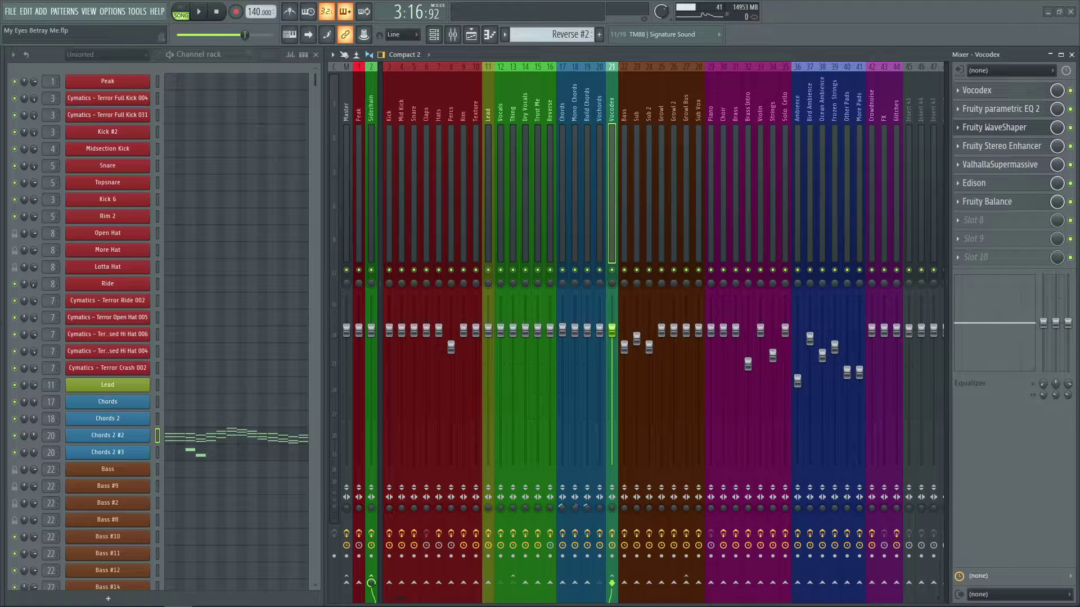
drag(186, 221, 602, 224)
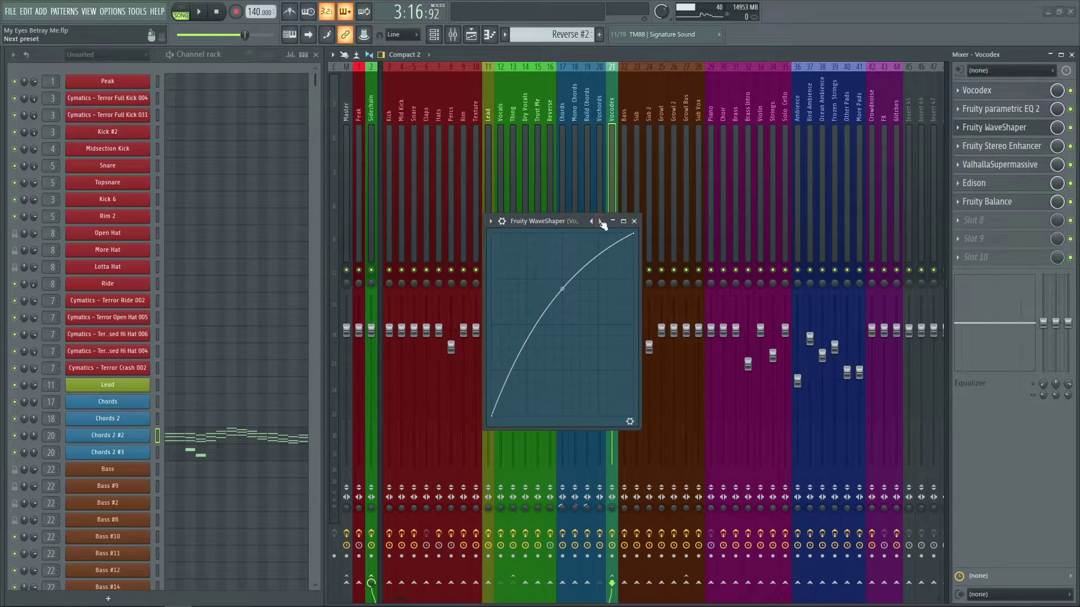
click(634, 222)
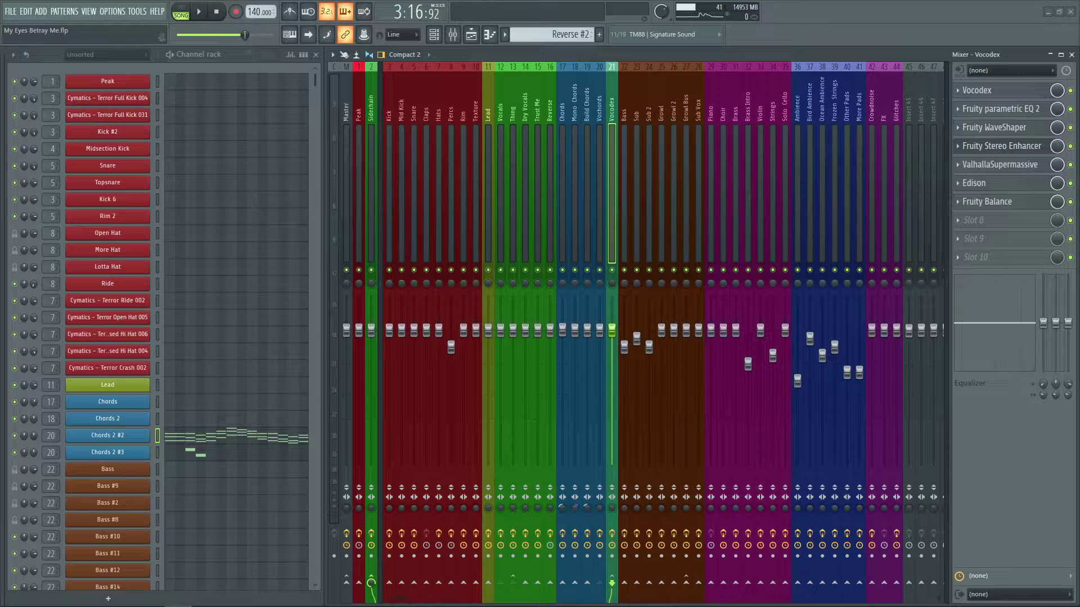
click(1001, 145)
drag(309, 328, 359, 328)
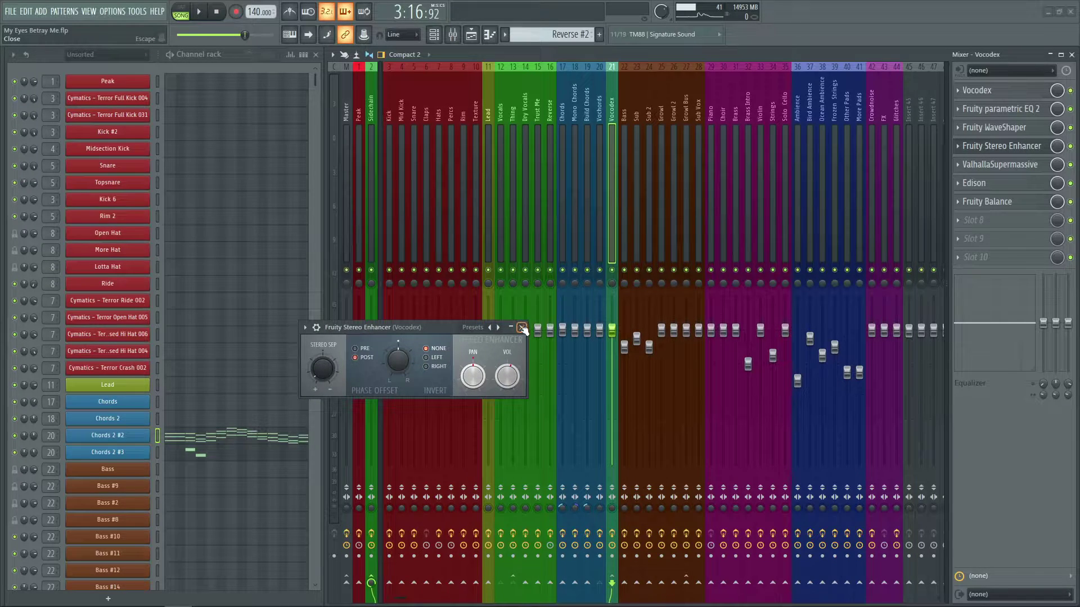
Lower the ValhallaSupermassive delay on the Vocodex mixer track to 192 ms.
click(522, 328)
click(1000, 164)
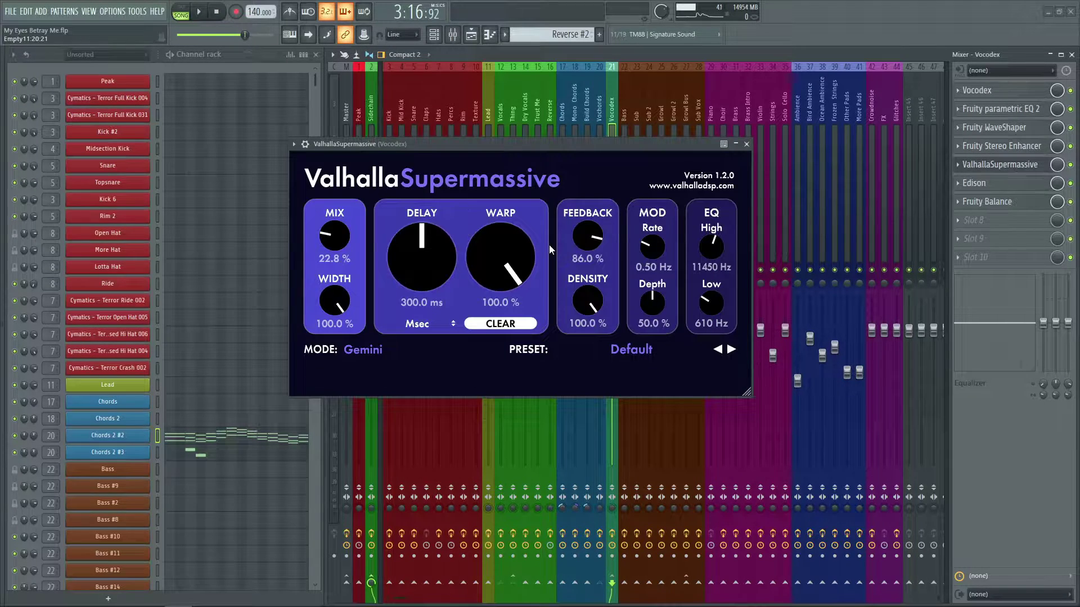
drag(443, 250, 419, 277)
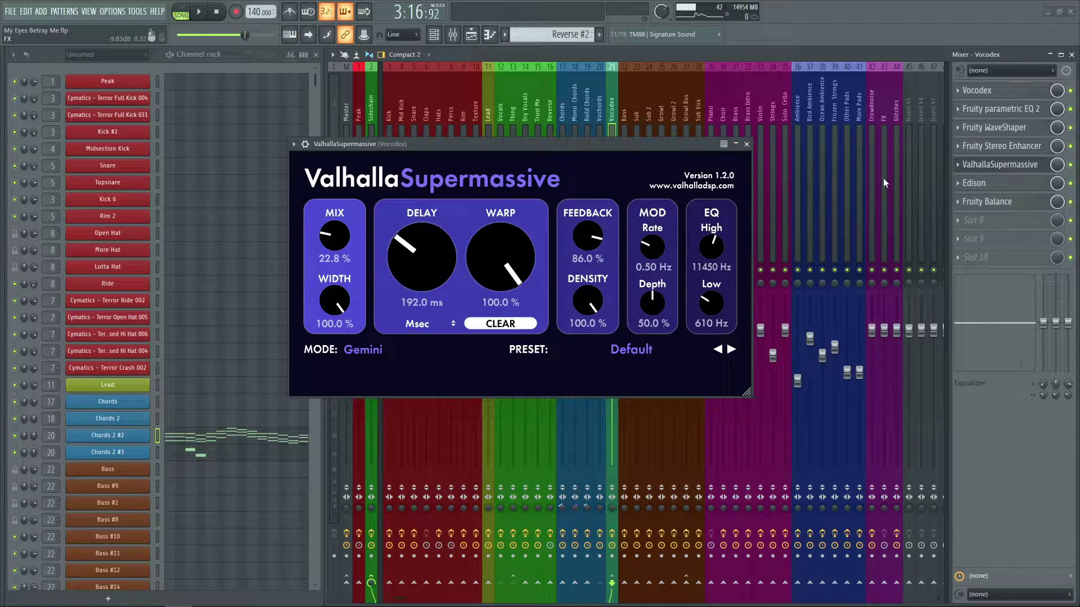
click(747, 144)
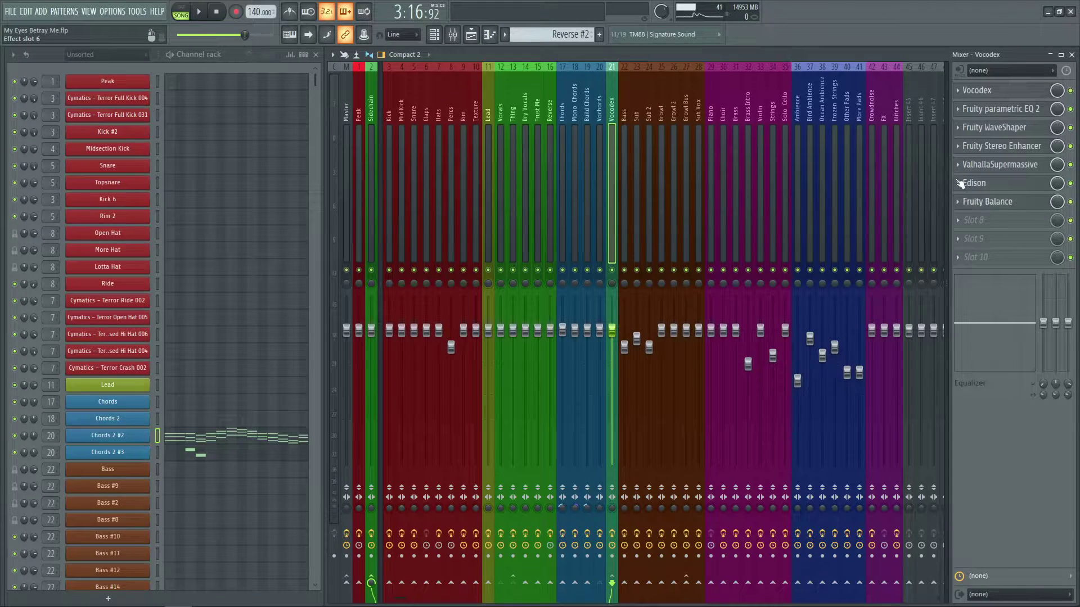
Unmute the Vocals playlist track alongside Reverse and play both from just before bar 82 to about bar 95, then stop playback.
click(479, 34)
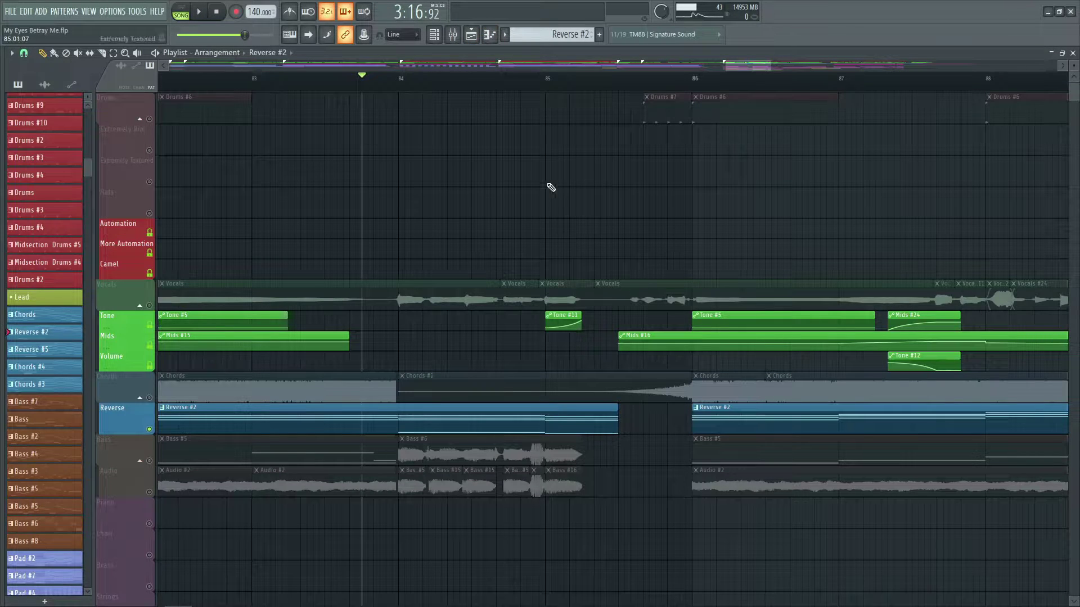
click(150, 306)
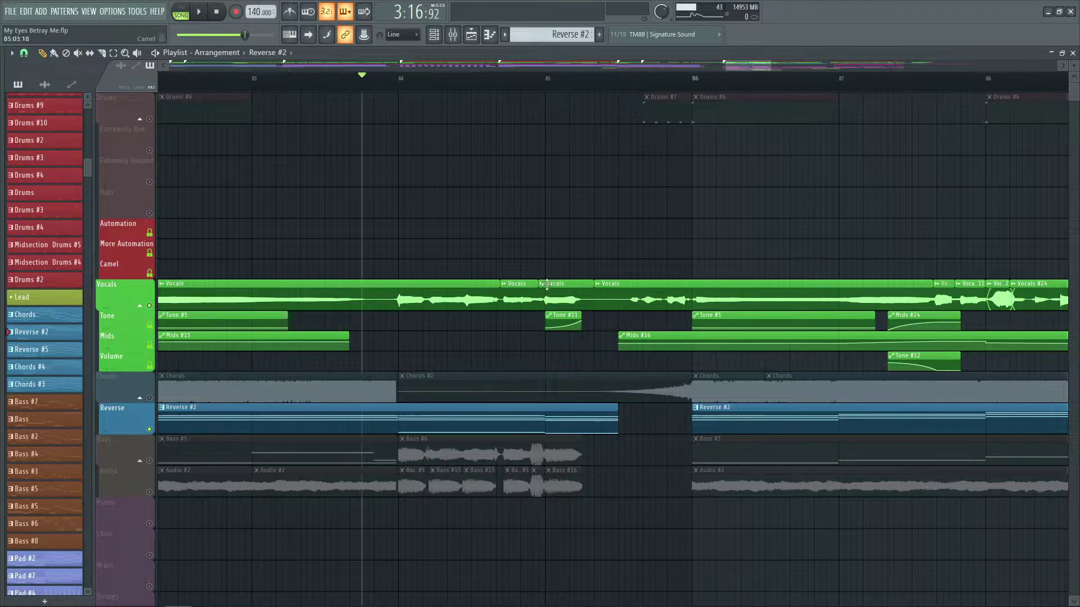
click(471, 36)
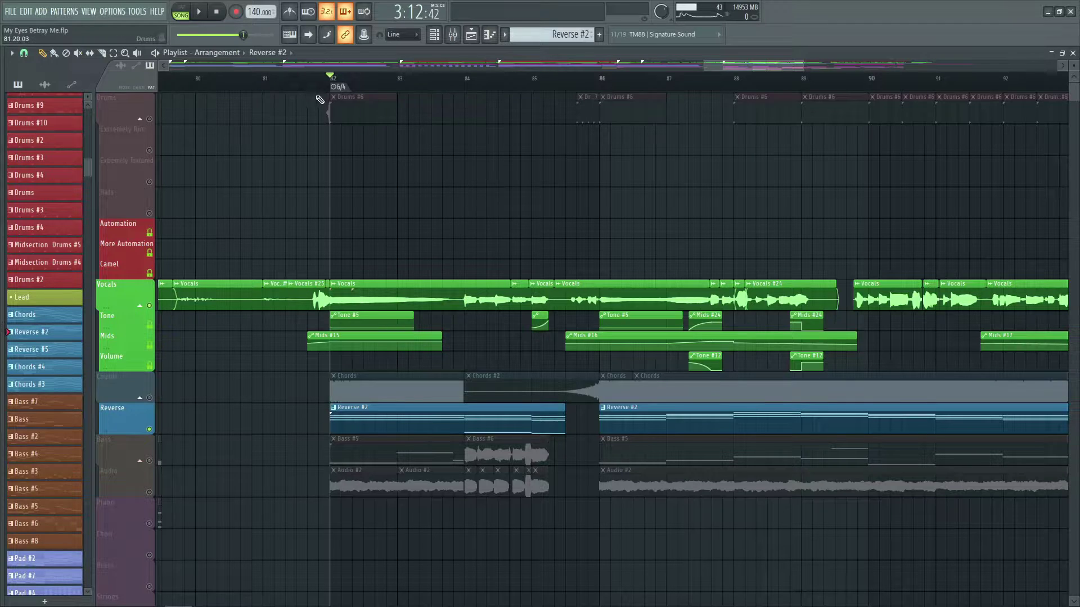
click(308, 84)
scroll(312, 86, down, 2)
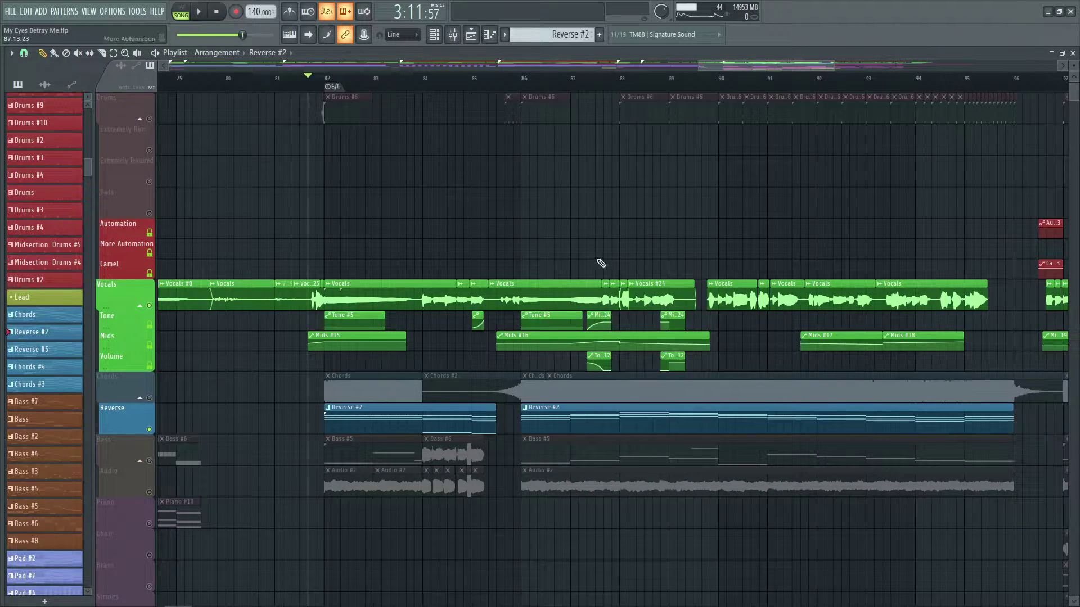
scroll(272, 85, down, 2)
key(space)
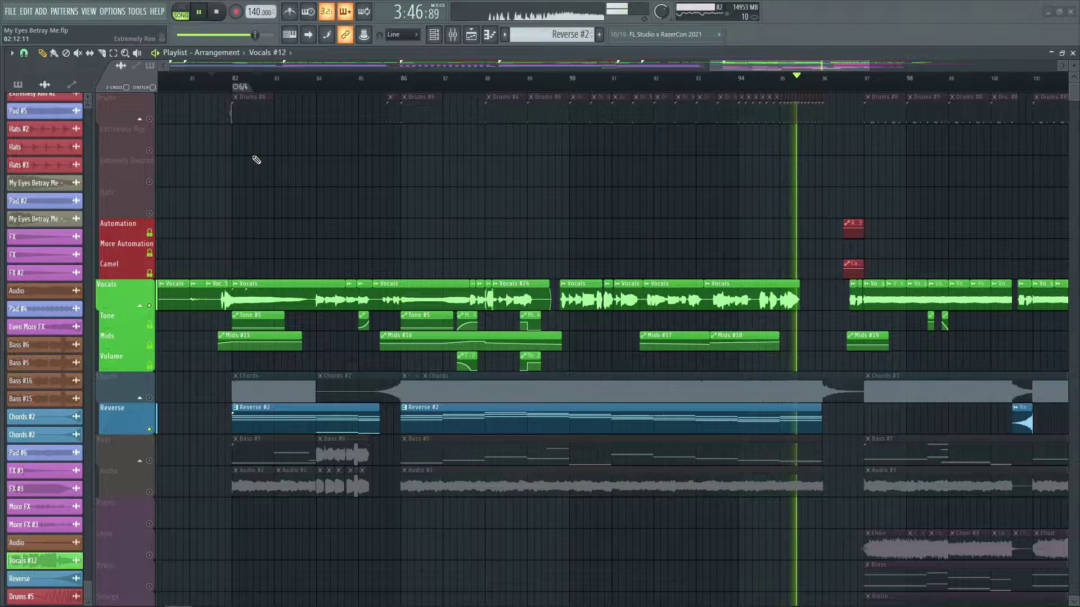
key(space)
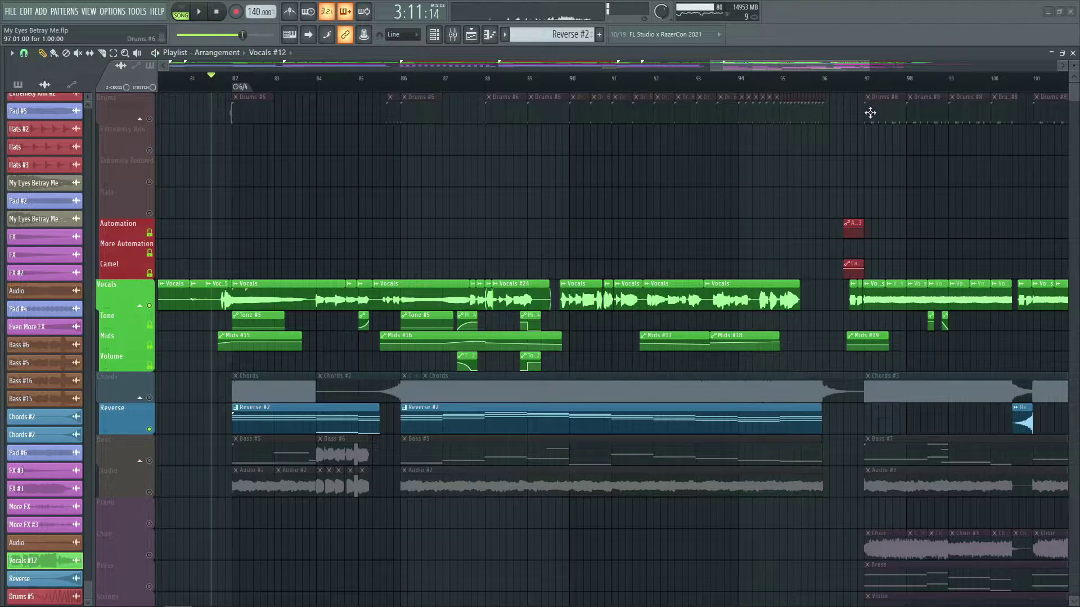
Examine the Phase Plant settings of the Chords 2 #2 channel, then close the plugin.
click(1073, 53)
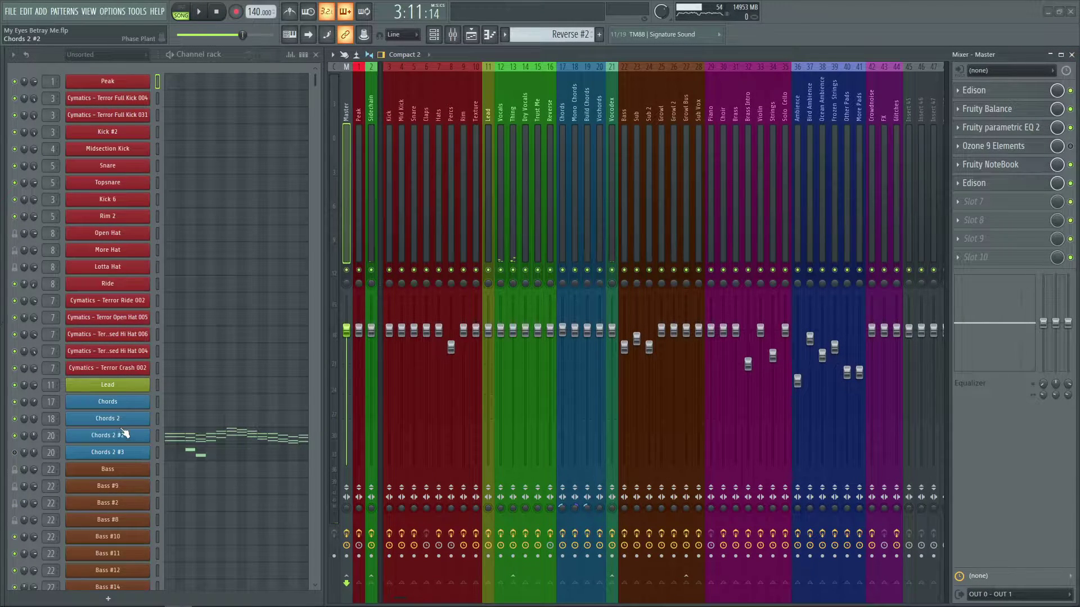
click(123, 433)
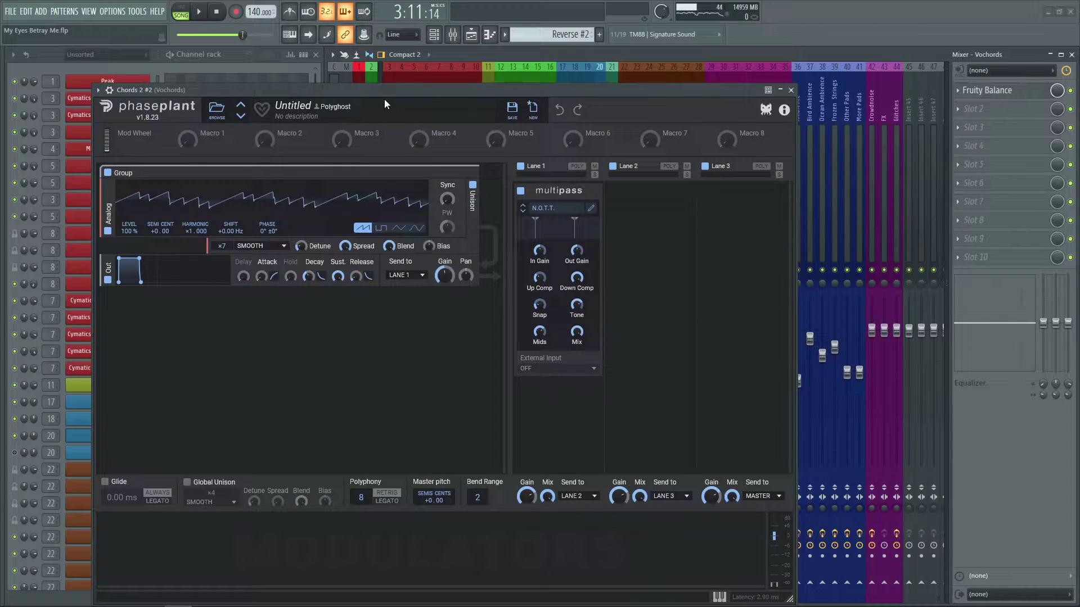
click(789, 90)
Inspect the mixer routing of the Vochords, Vocodex and Thing tracks.
click(601, 125)
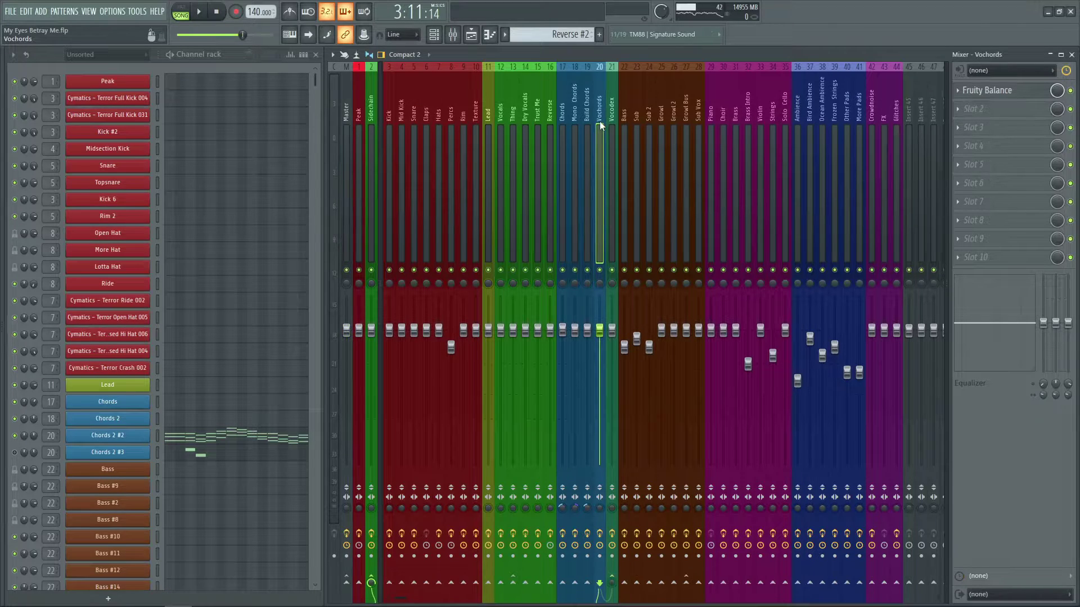
click(612, 124)
click(513, 127)
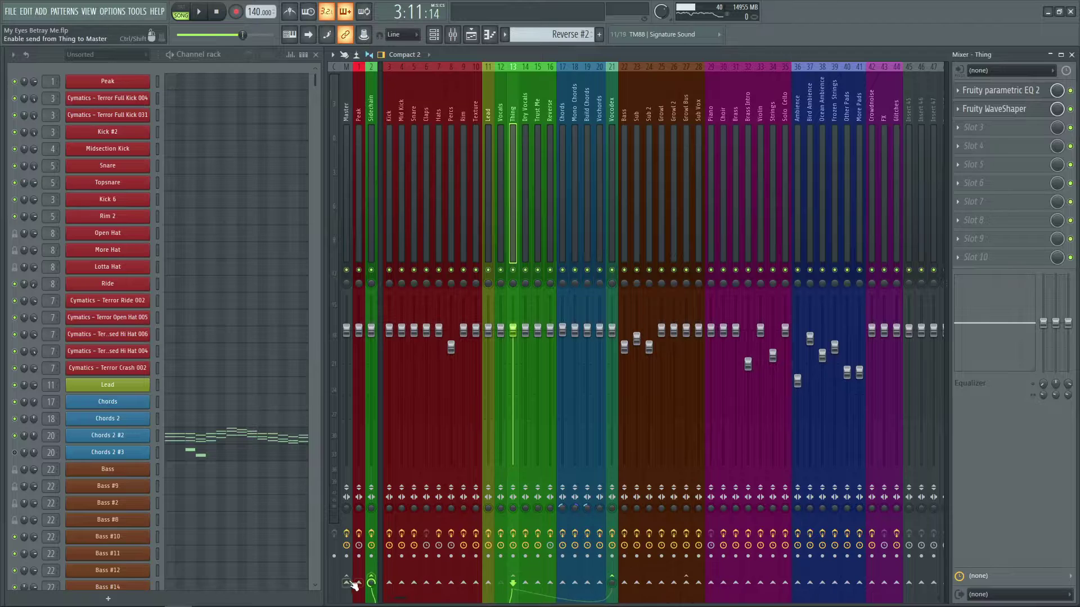
Return to the playlist and play Vocals and Reverse together from just after bar 81 to about bar 95, then stop playback.
click(477, 35)
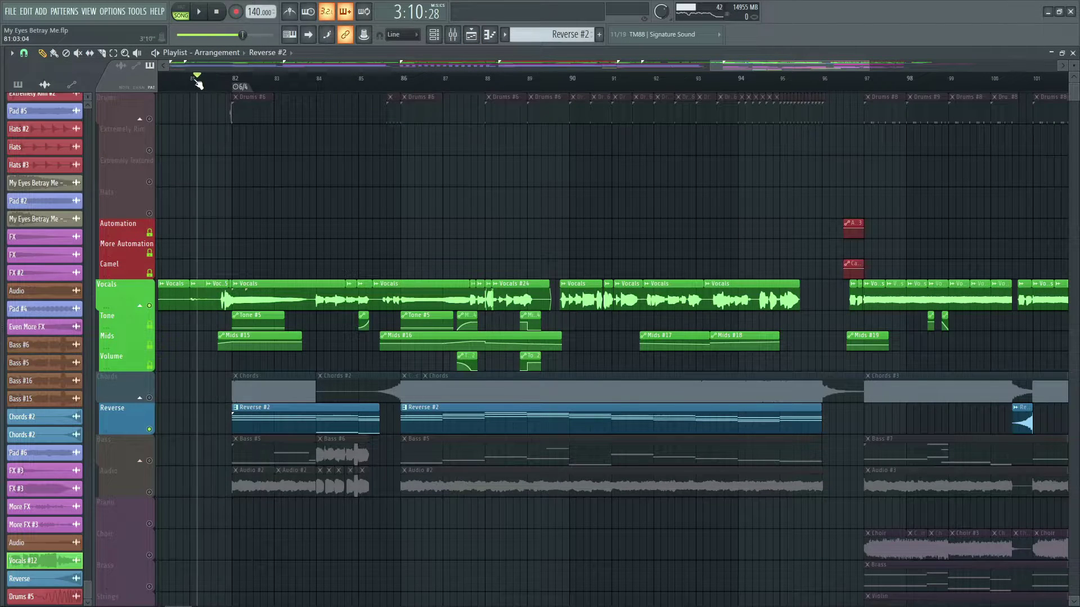
scroll(195, 83, up, 2)
key(space)
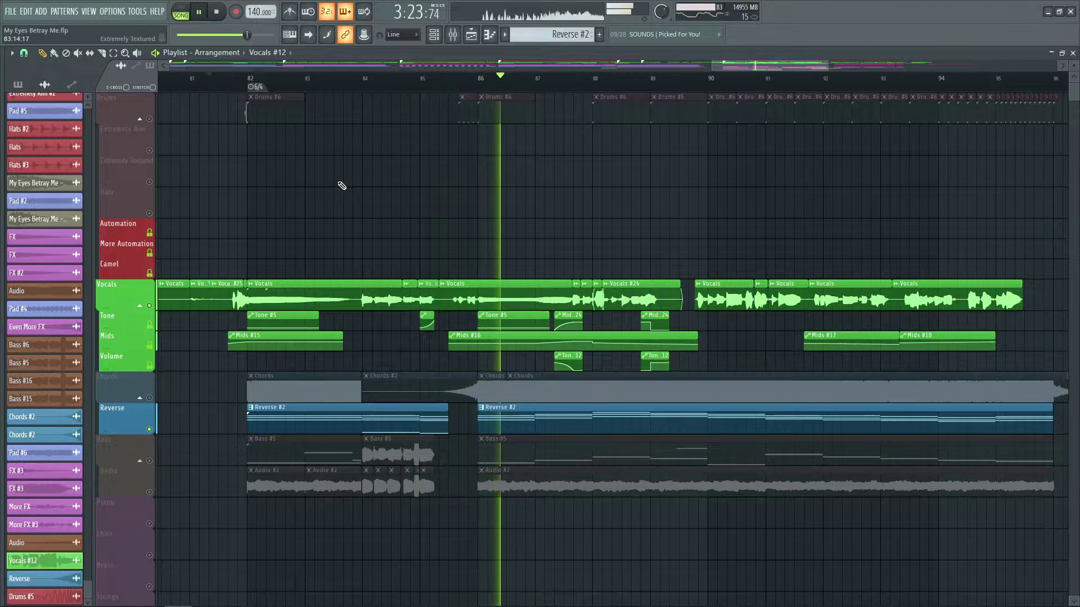
scroll(529, 79, down, 2)
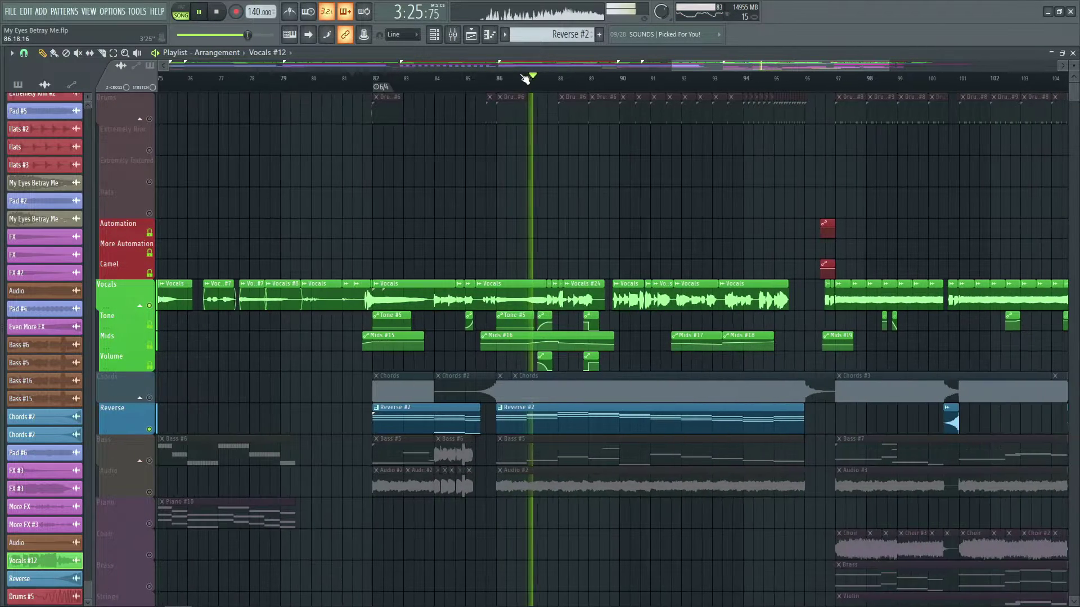
scroll(690, 85, up, 1)
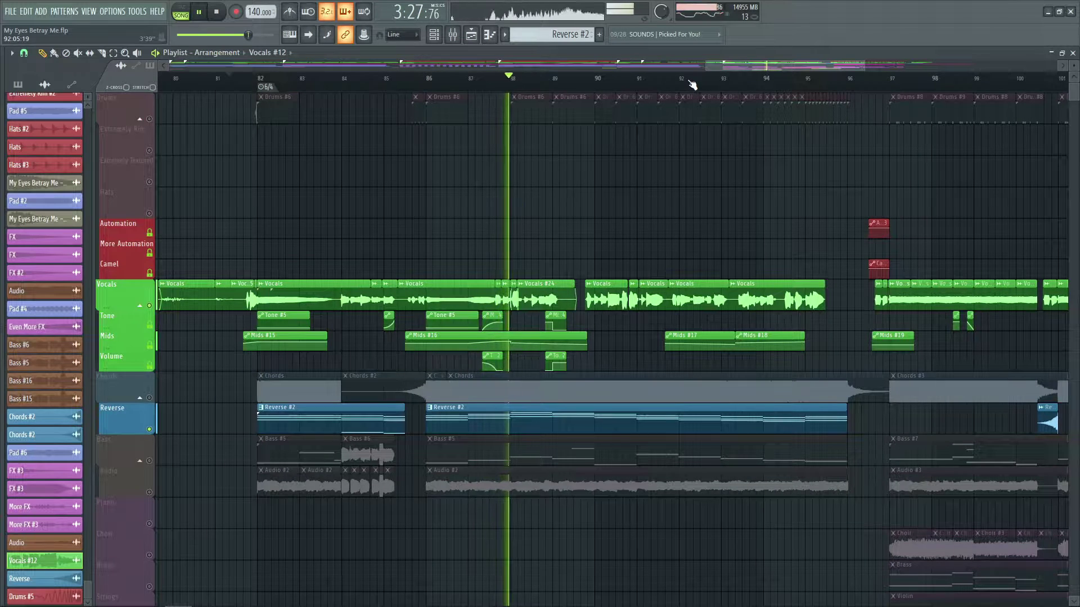
scroll(691, 85, up, 3)
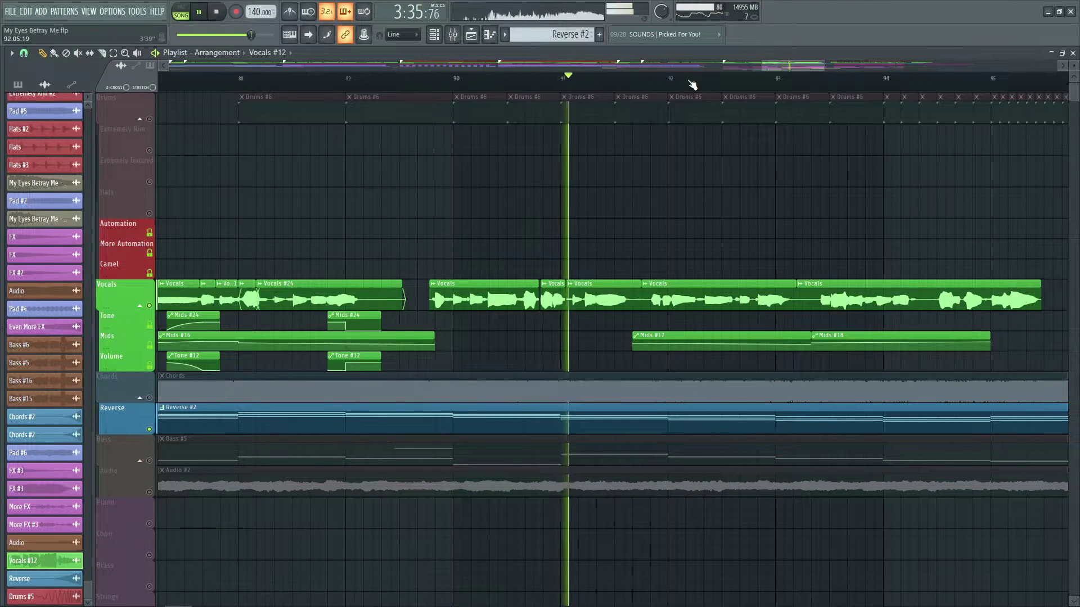
scroll(692, 85, down, 1)
scroll(691, 85, down, 1)
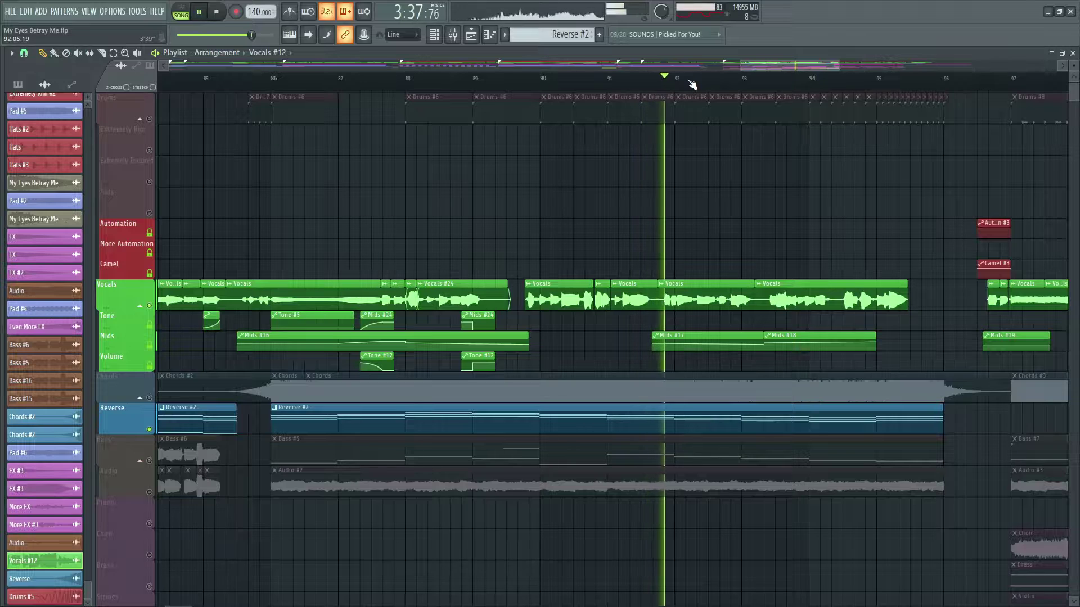
scroll(692, 85, down, 2)
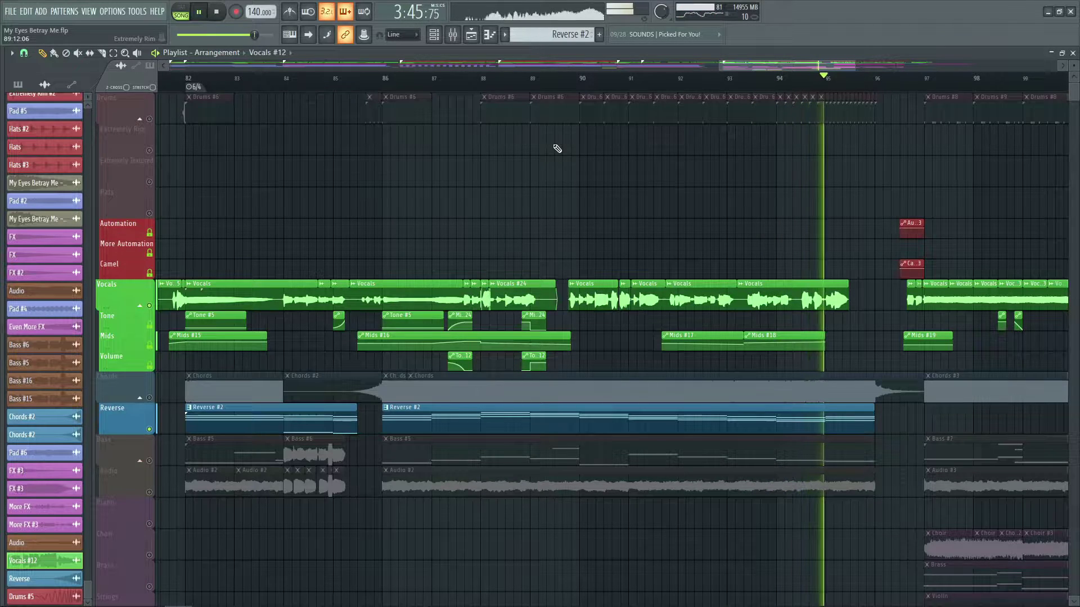
key(space)
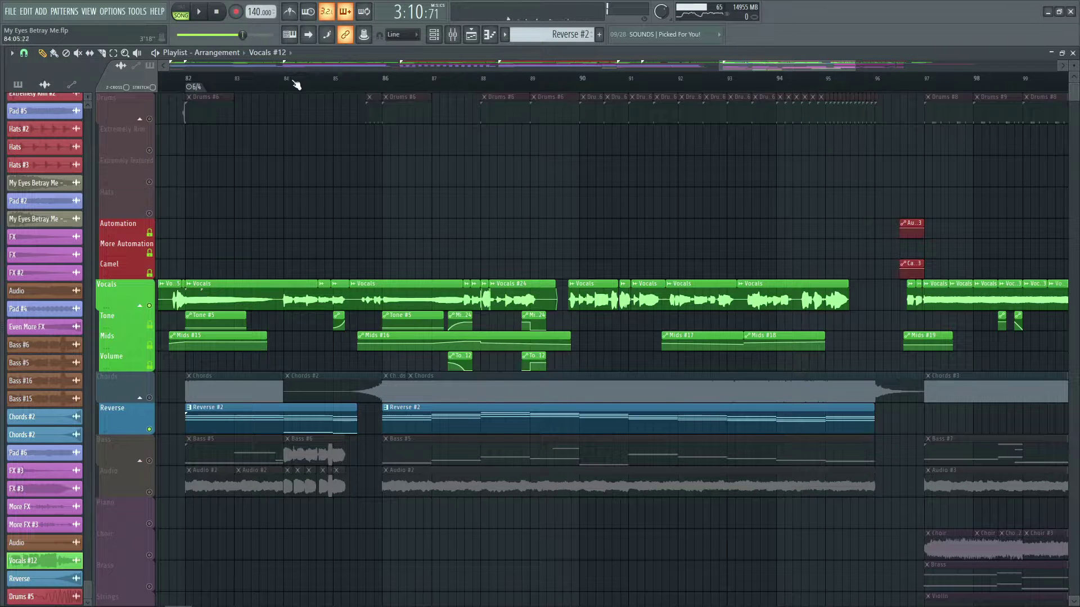
Place the playback position at bar 84 and play Vocals and Reverse to just past bar 85, then stop.
drag(285, 85, 292, 97)
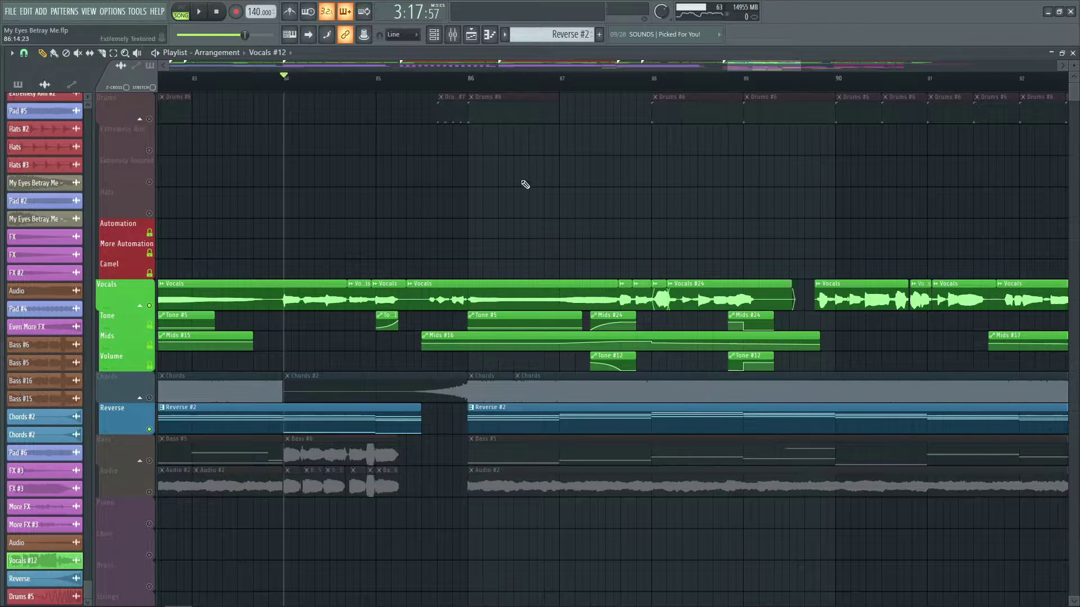
scroll(374, 84, down, 3)
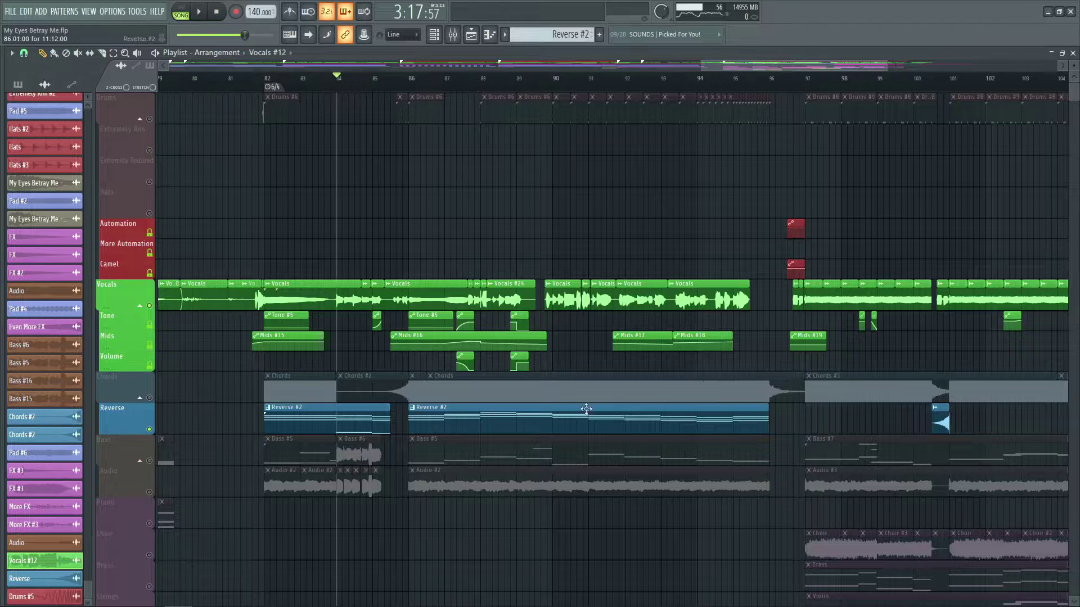
scroll(341, 79, up, 3)
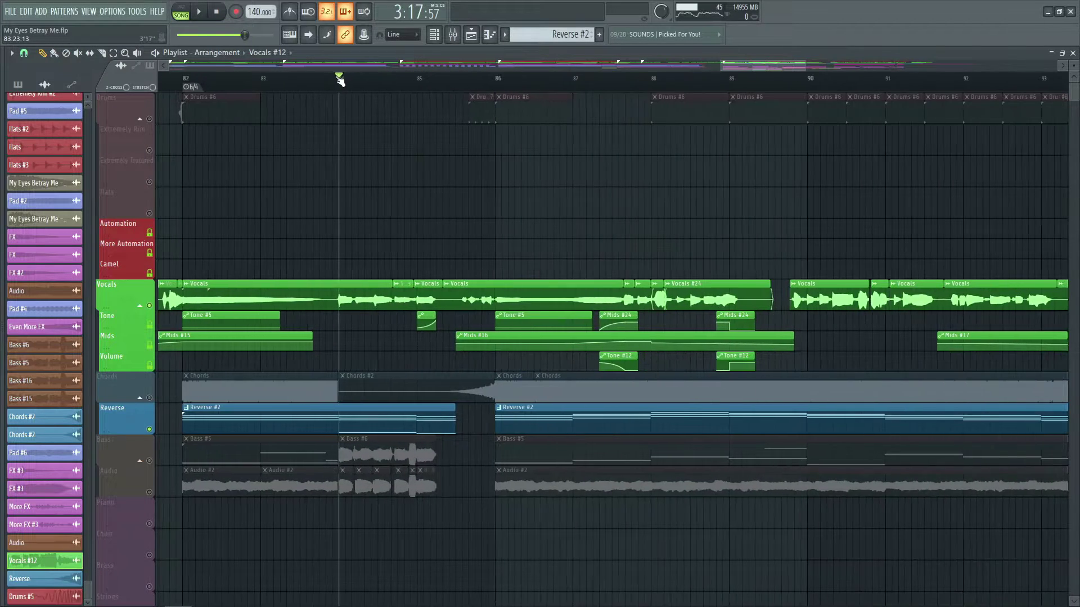
key(space)
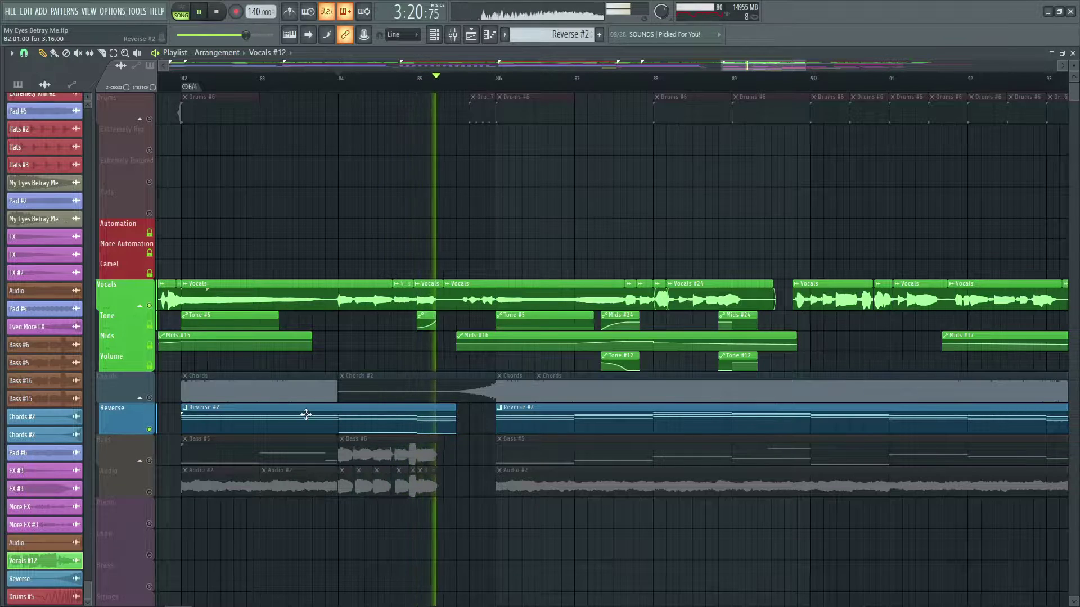
key(space)
Solo the Bass playlist track and play its bar 84 phrase twice, stopping playback after each pass.
click(149, 461)
click(149, 492)
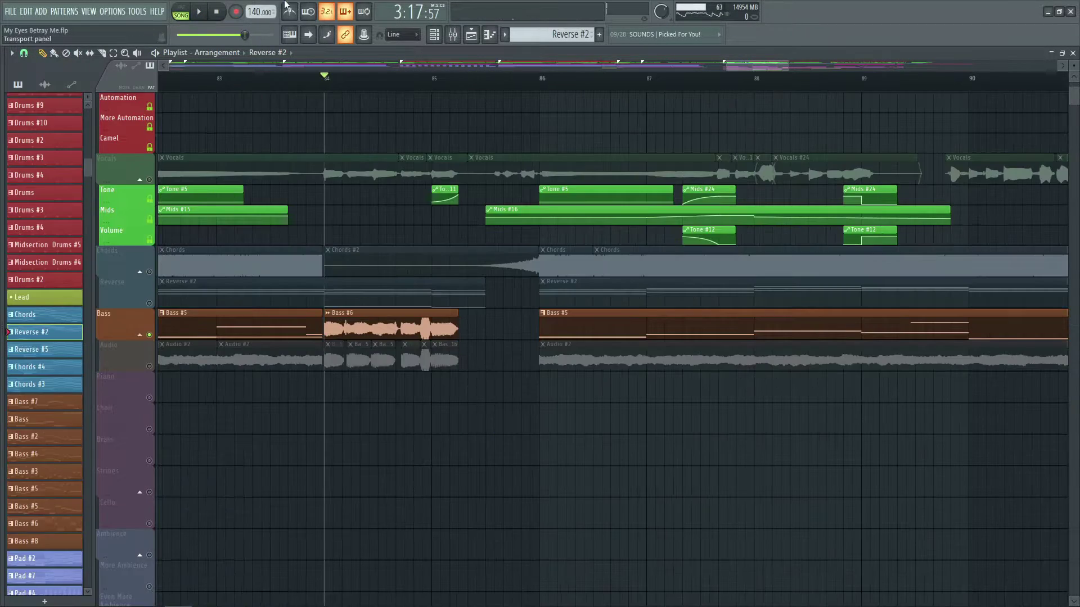
key(space)
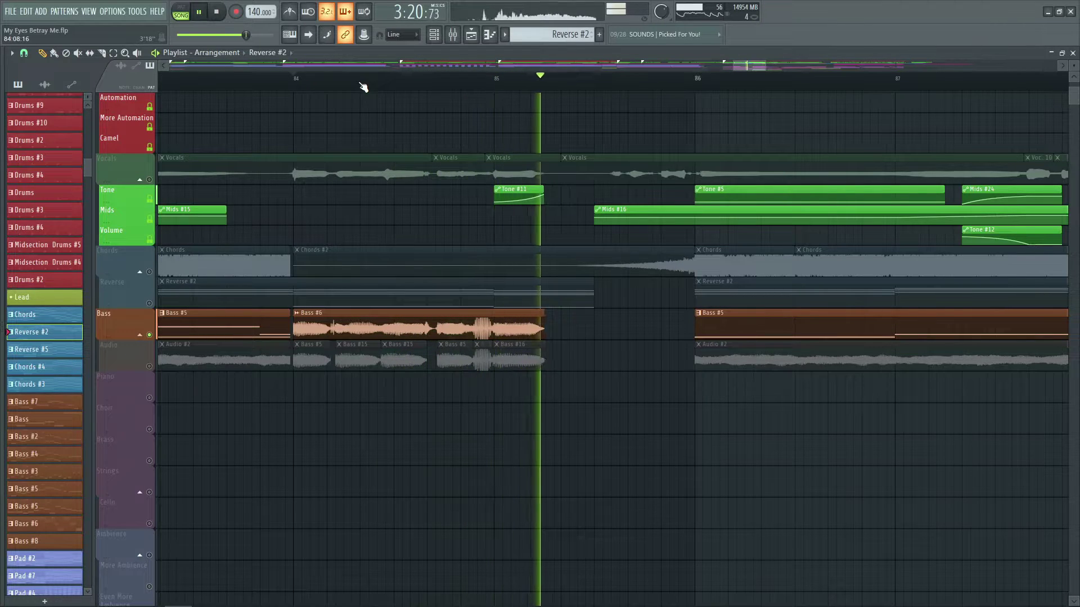
key(space)
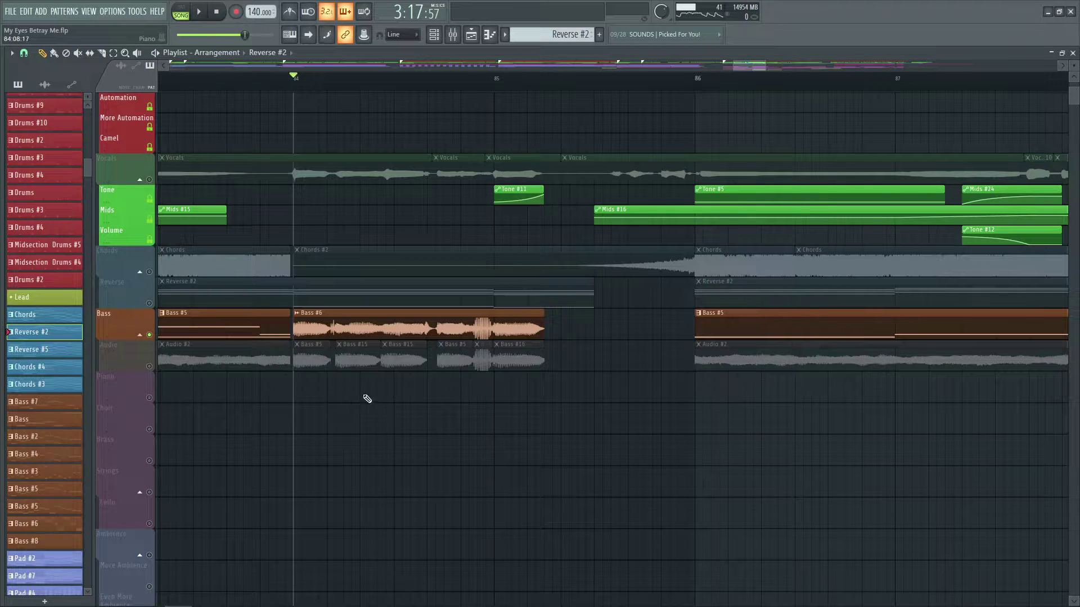
key(space)
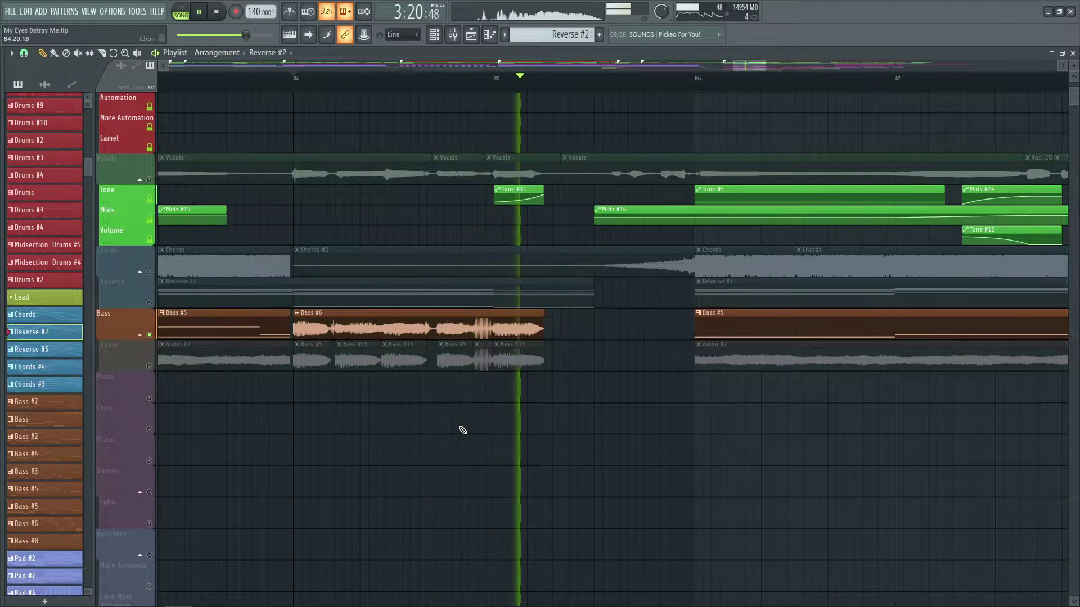
key(space)
Solo the Audio track below Bass and open the channel settings of its Bass #15 clip.
right_click(150, 367)
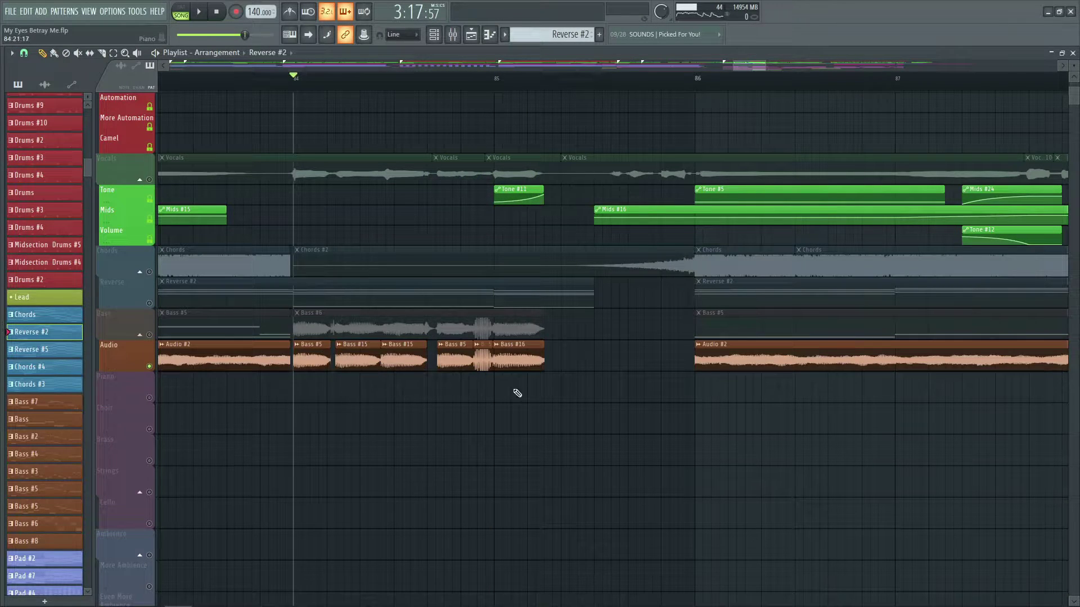
click(412, 363)
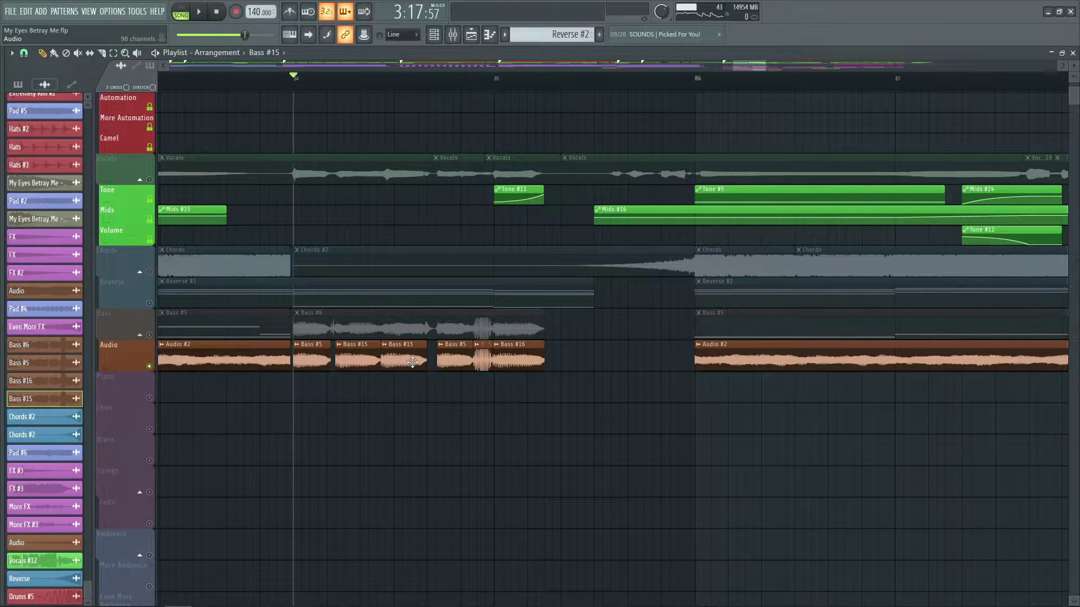
click(1073, 53)
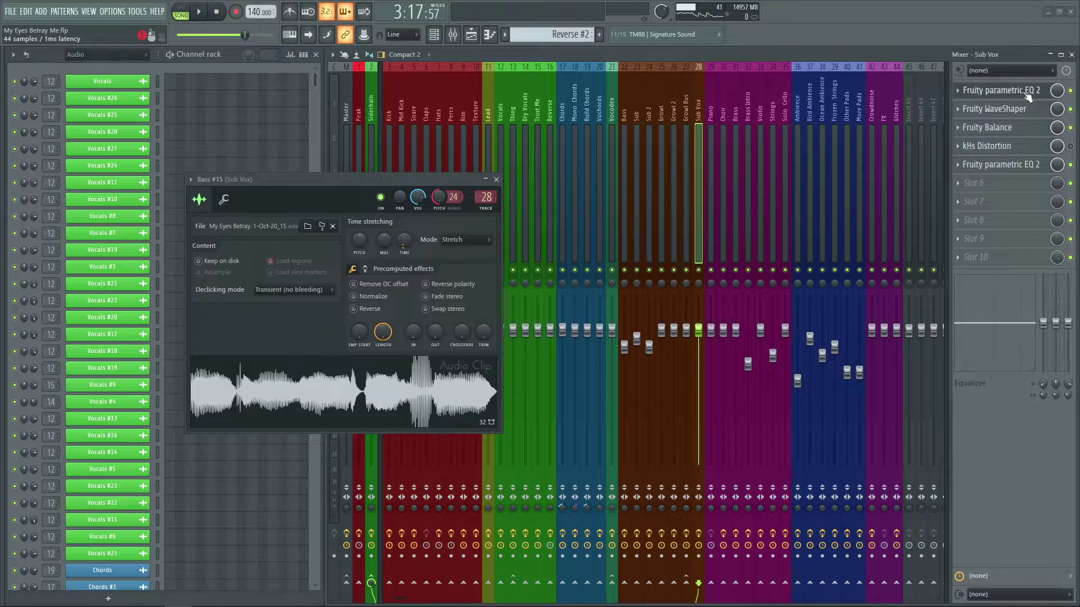
Inspect the first Fruity parametric EQ 2 and the Fruity WaveShaper on the Sub Vox mixer track, closing each window after viewing.
click(995, 90)
drag(117, 201, 537, 270)
click(496, 179)
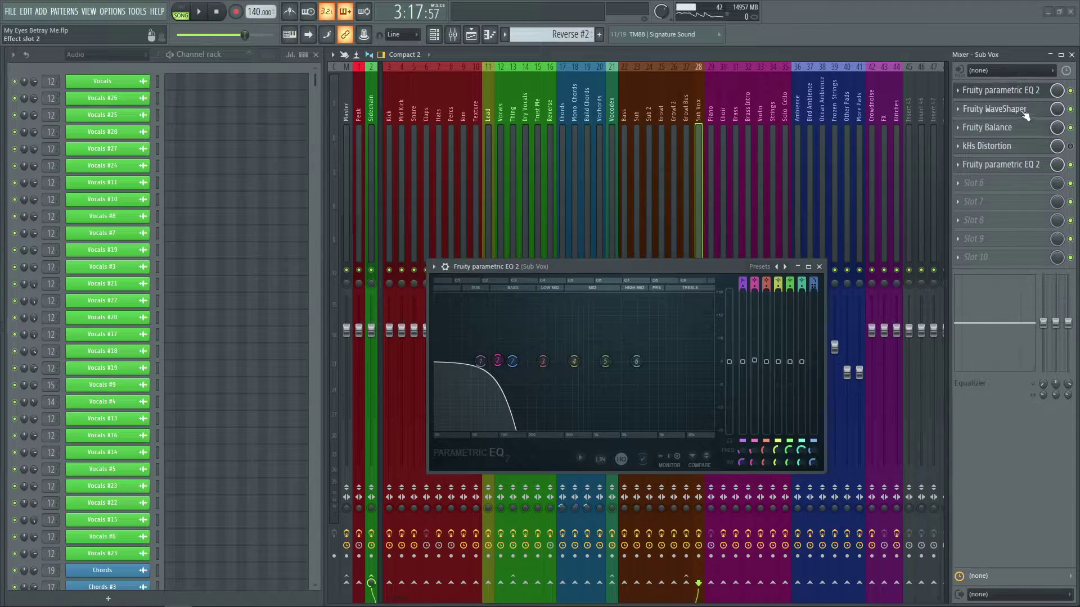
click(819, 267)
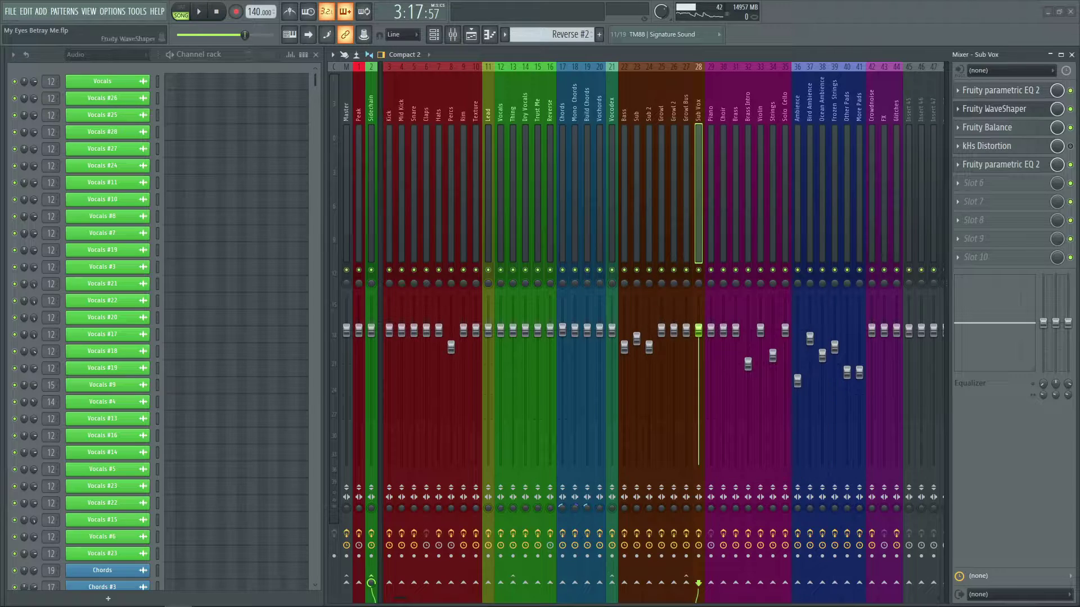
click(994, 108)
drag(648, 292, 659, 283)
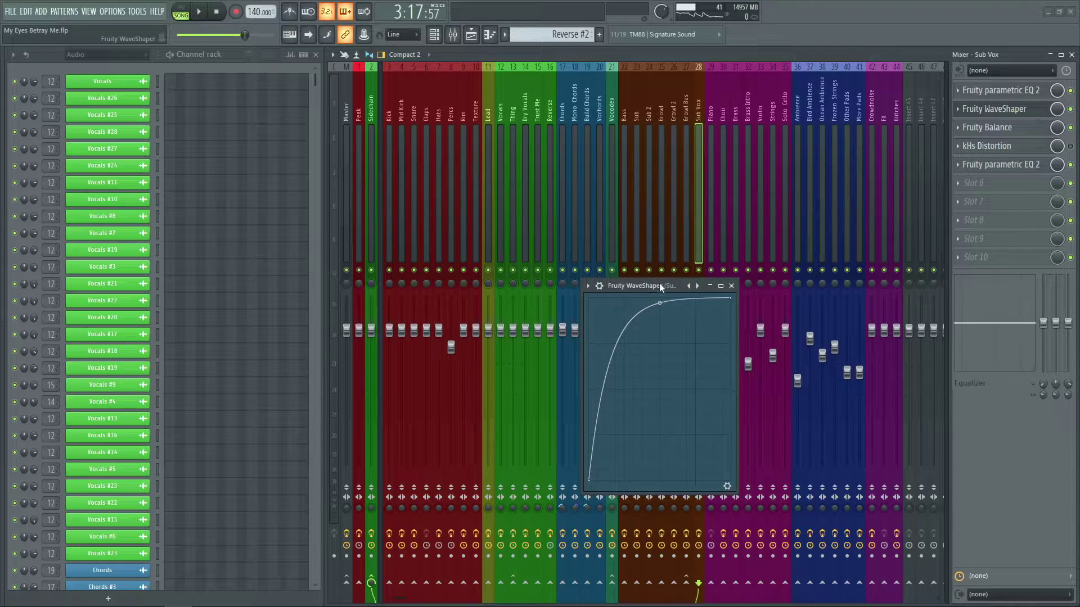
click(731, 286)
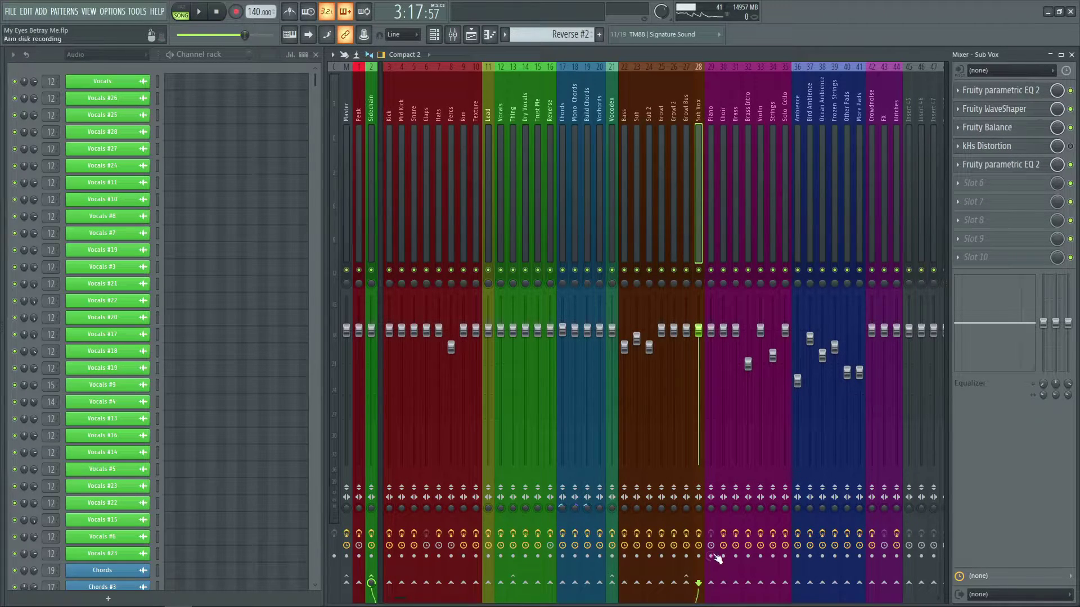
Play the soloed Audio track's bar 84 phrase while watching the Sub Vox level in the mixer, then stop playback.
click(471, 37)
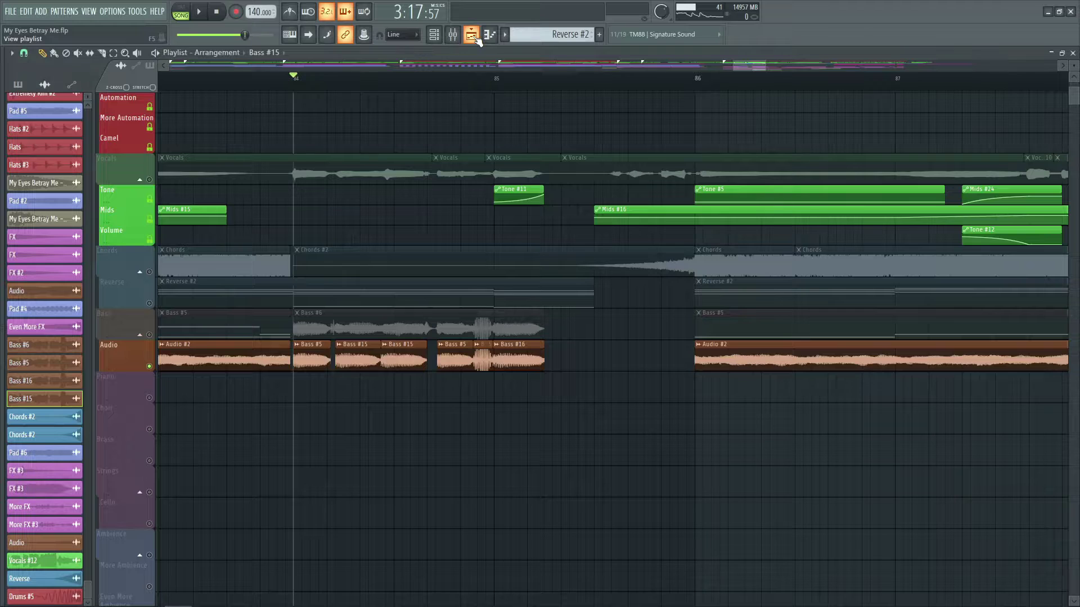
click(472, 36)
key(space)
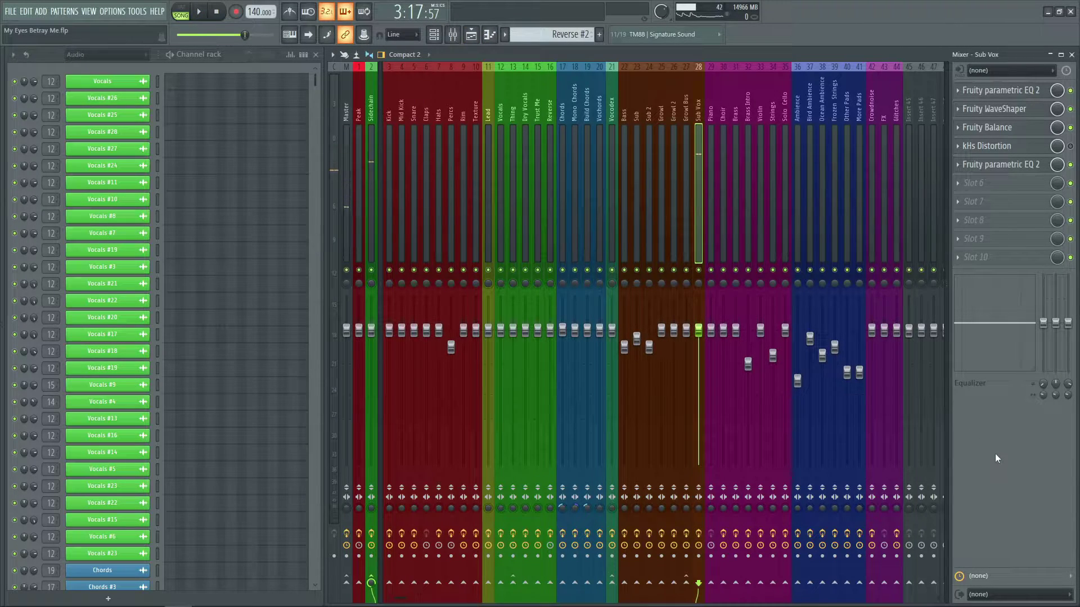
key(space)
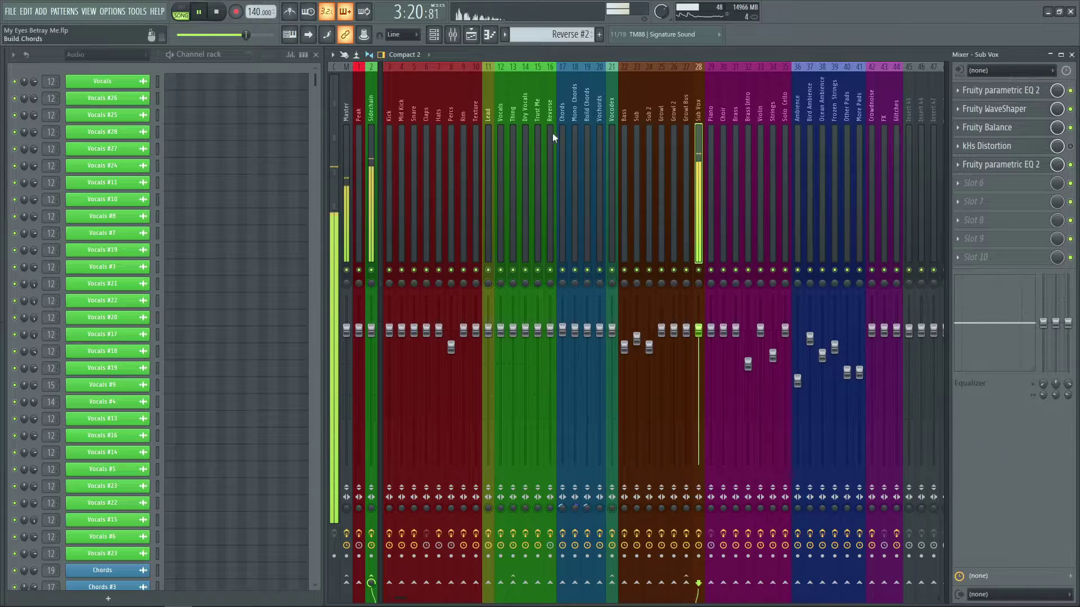
key(space)
Return to the playlist, enable Bass alongside Audio and play their bar 84 phrase together, then stop.
click(471, 35)
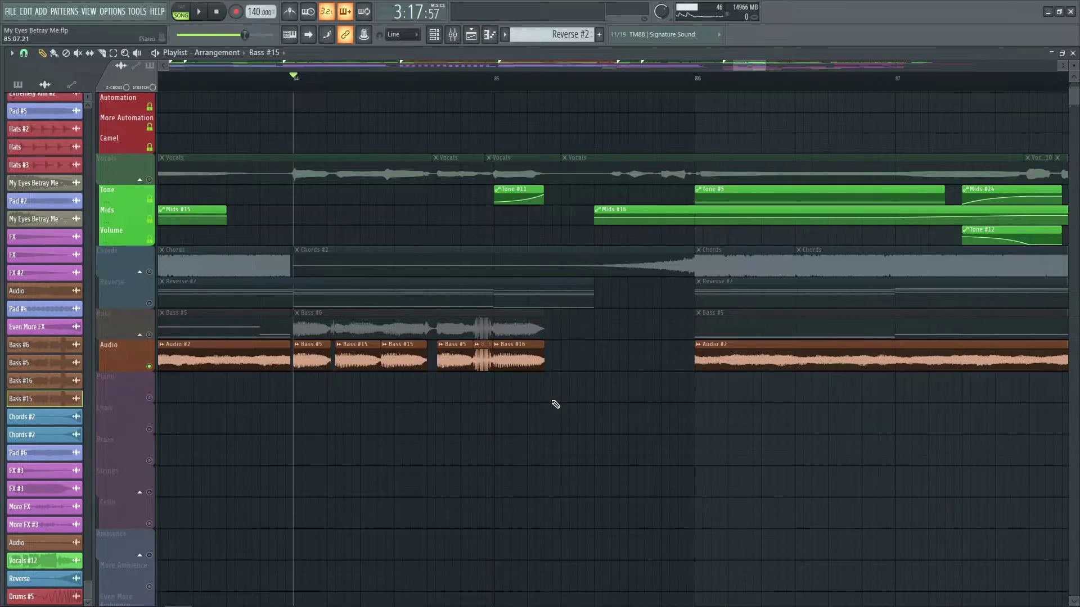
scroll(556, 404, up, 2)
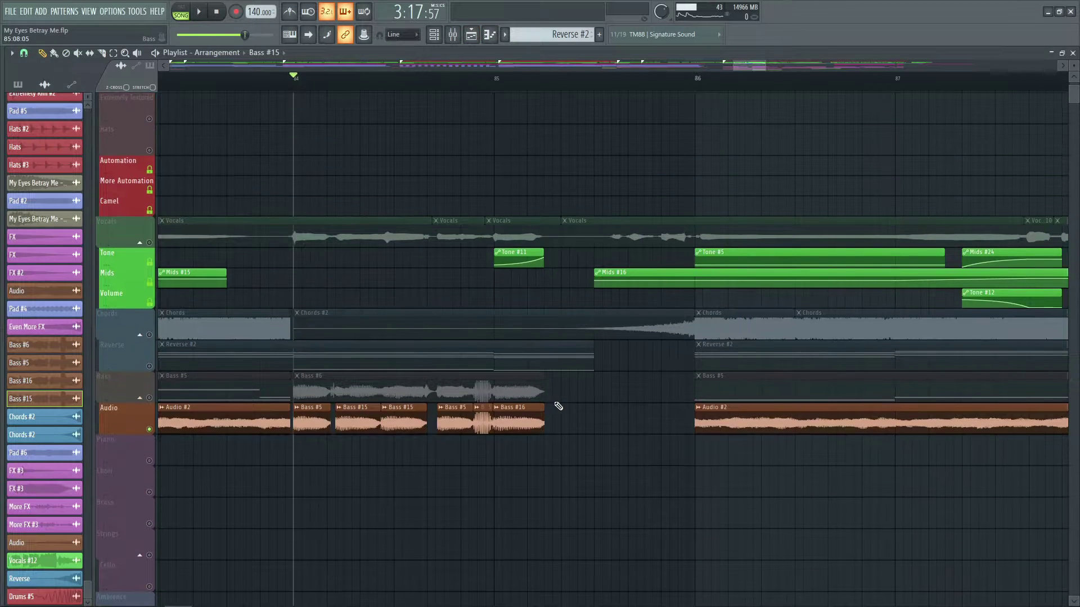
click(150, 367)
key(space)
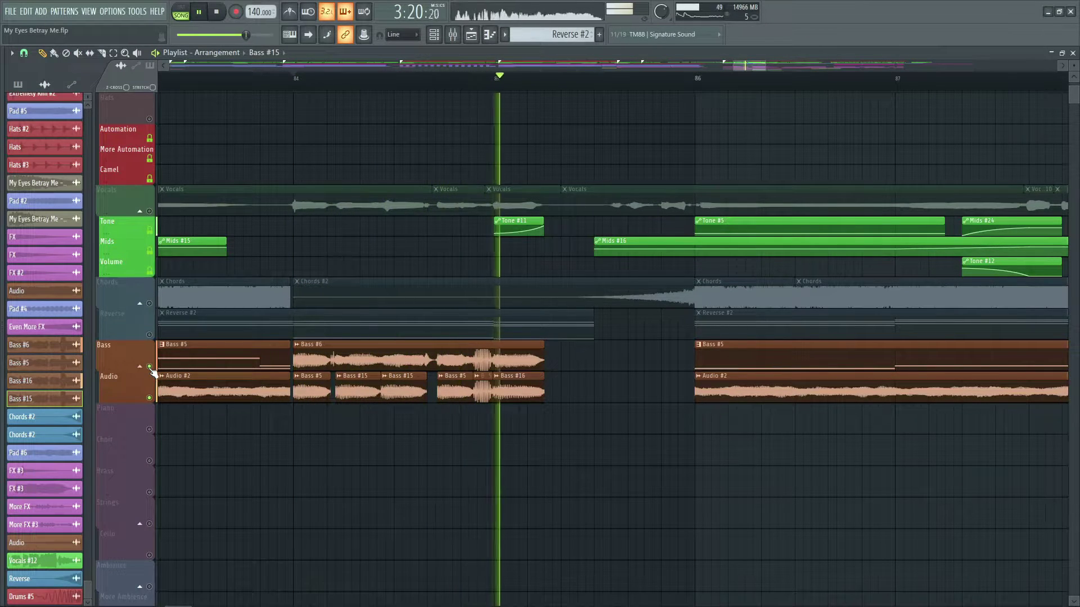
key(space)
Solo Bass and the Audio track below it in turn, playing the bar 84 phrase once with each.
click(150, 366)
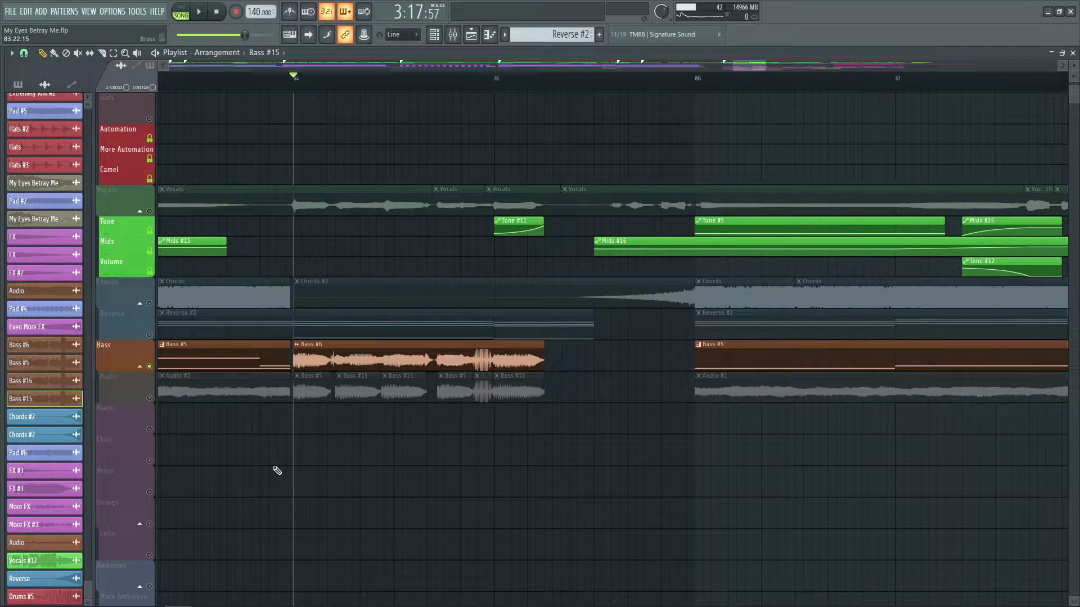
key(space)
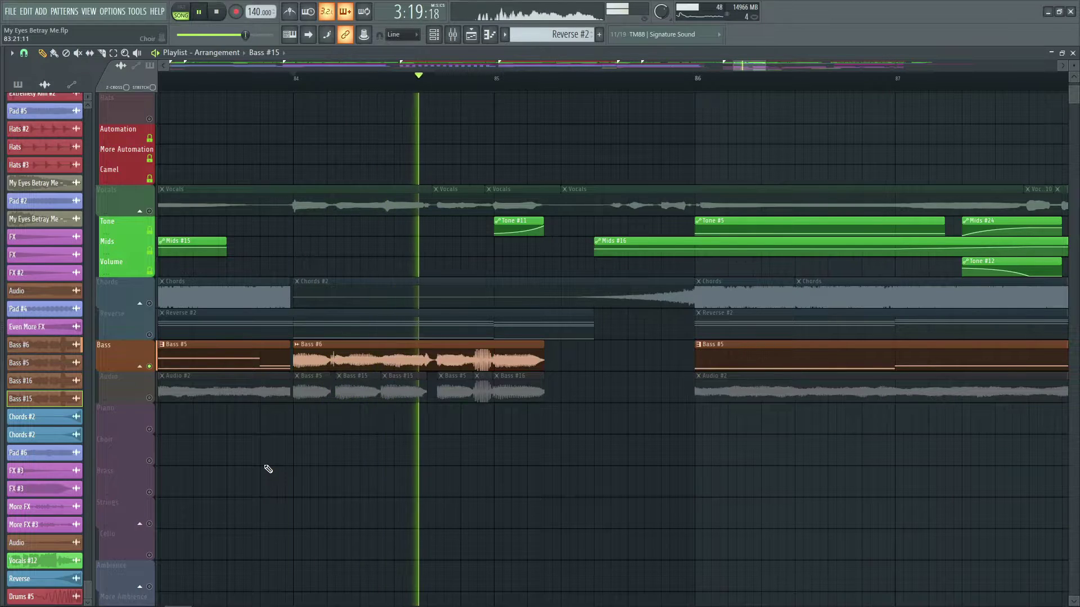
key(space)
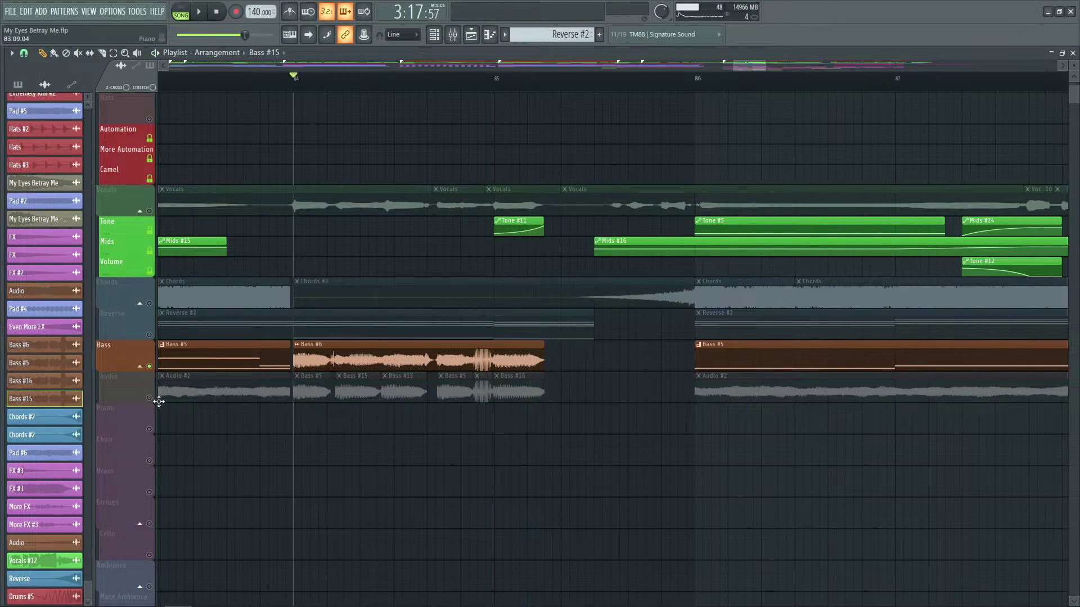
click(149, 397)
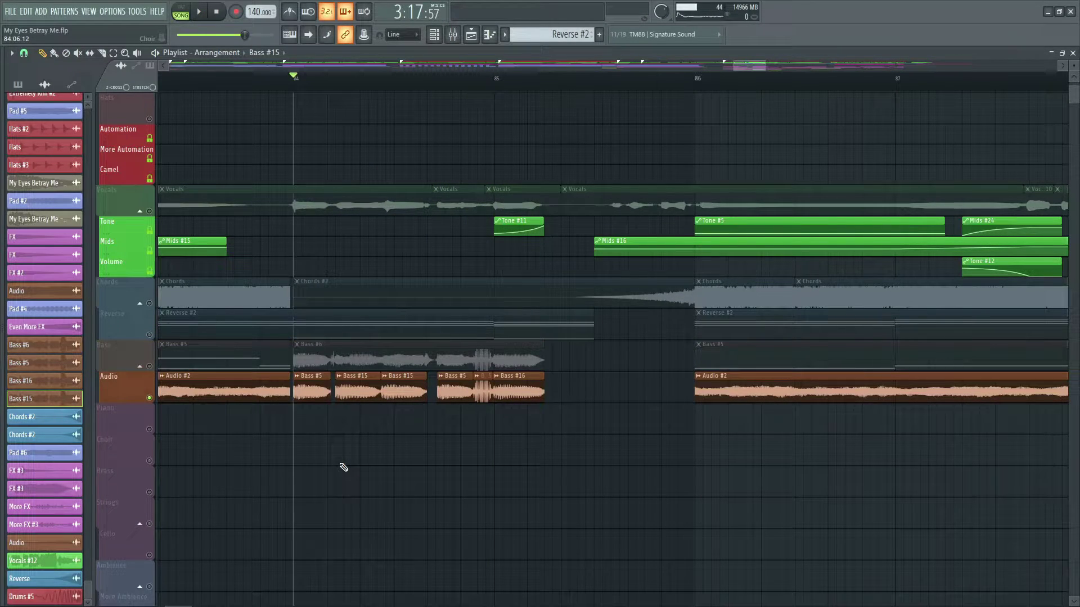
key(space)
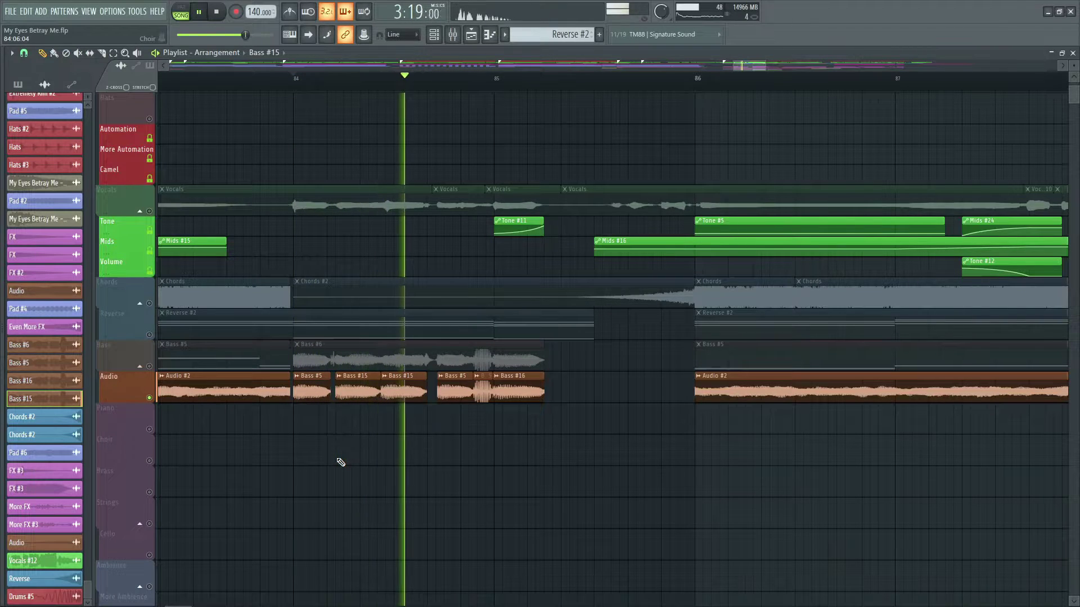
key(space)
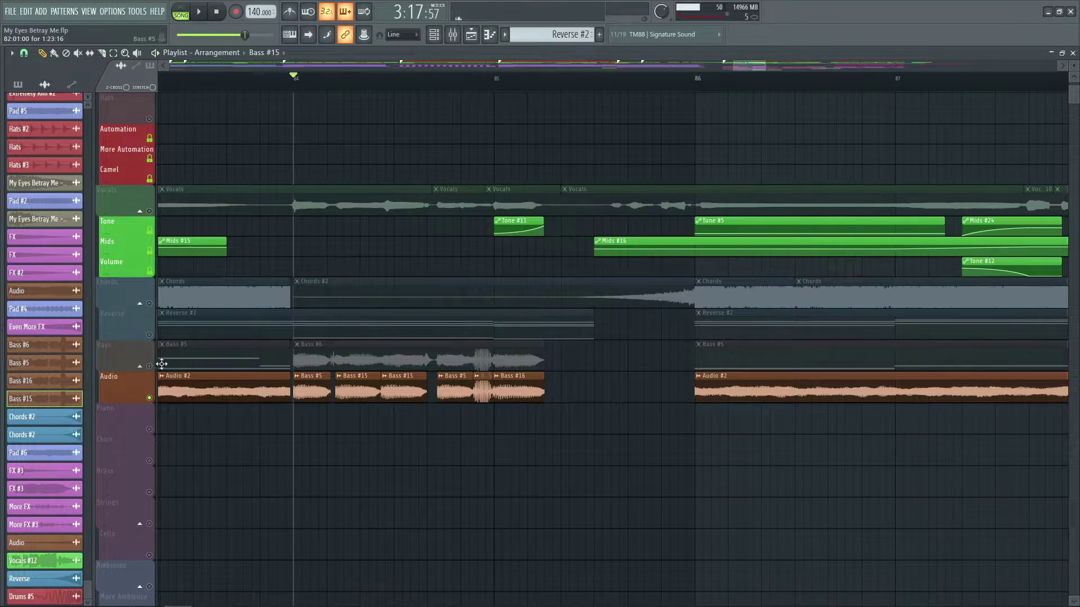
Enable Vocals, Reverse and Bass together with Audio and play from bar 84 to just past bar 85, then stop.
click(149, 366)
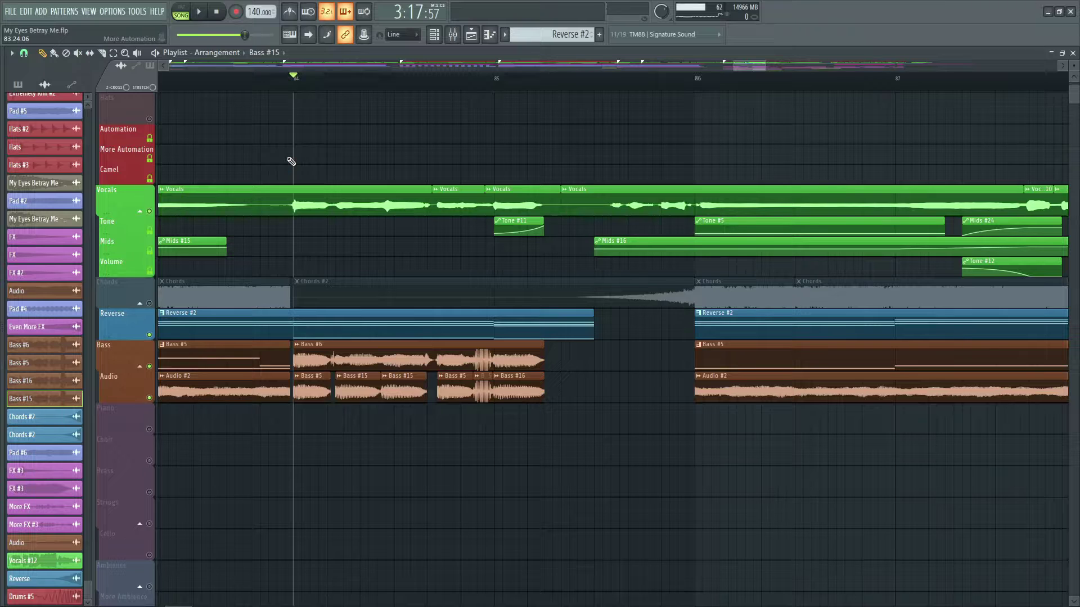
key(space)
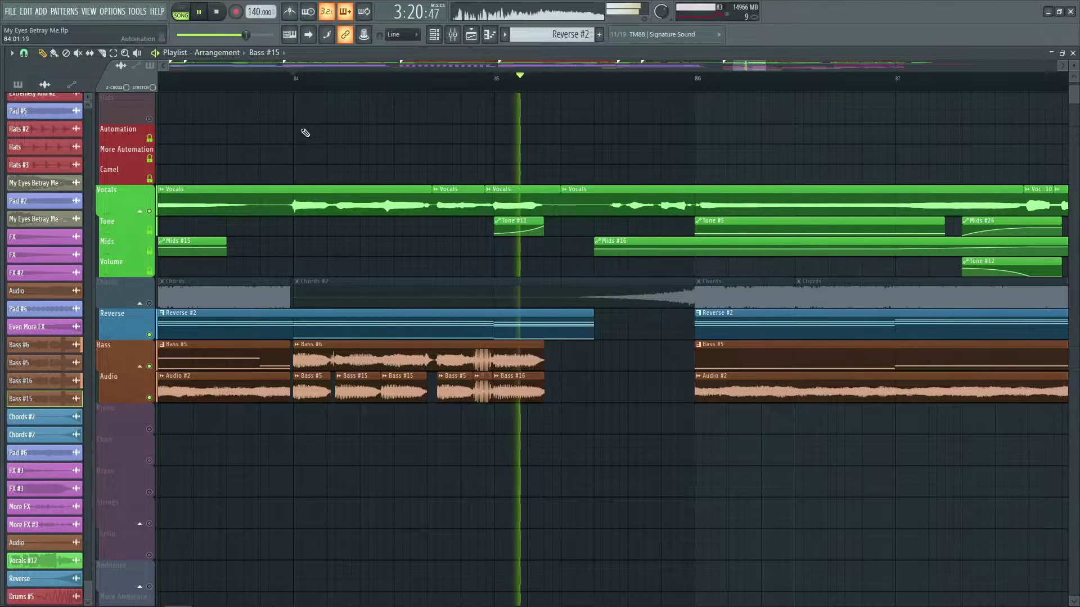
key(space)
Unmute the muted automation clip tracks 33, 34, 36 to 38 and 41 to 44 in the playlist.
scroll(330, 86, down, 2)
scroll(331, 86, down, 4)
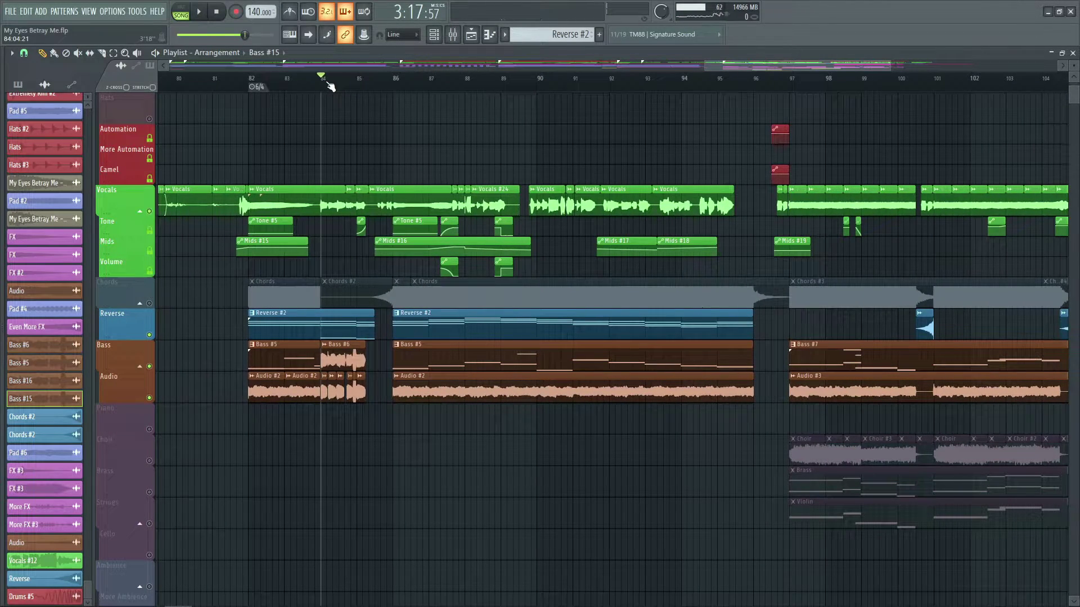
scroll(330, 87, down, 2)
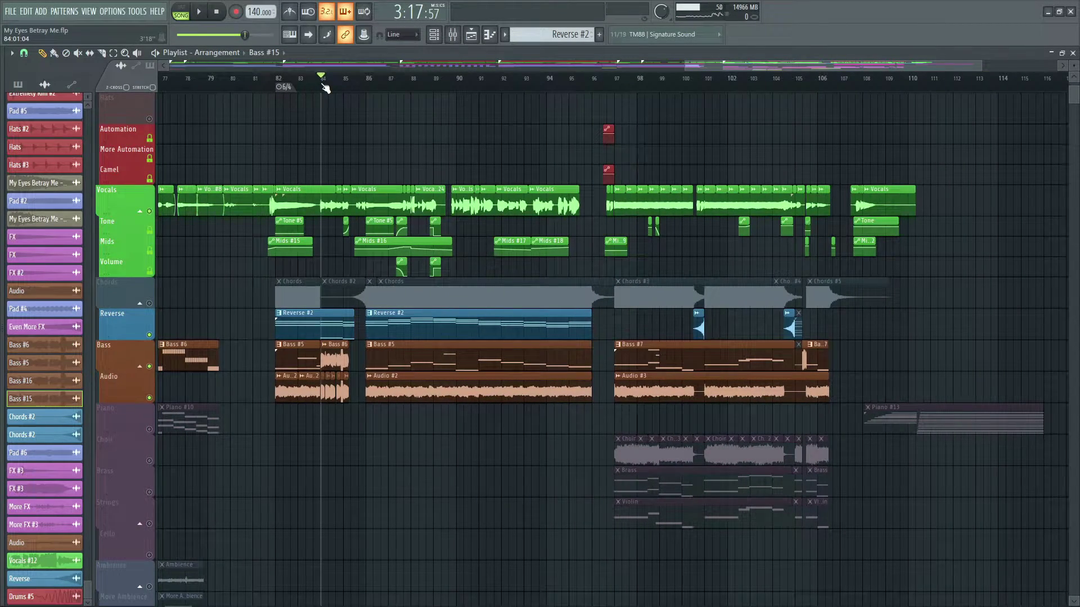
scroll(287, 246, down, 8)
scroll(287, 246, up, 5)
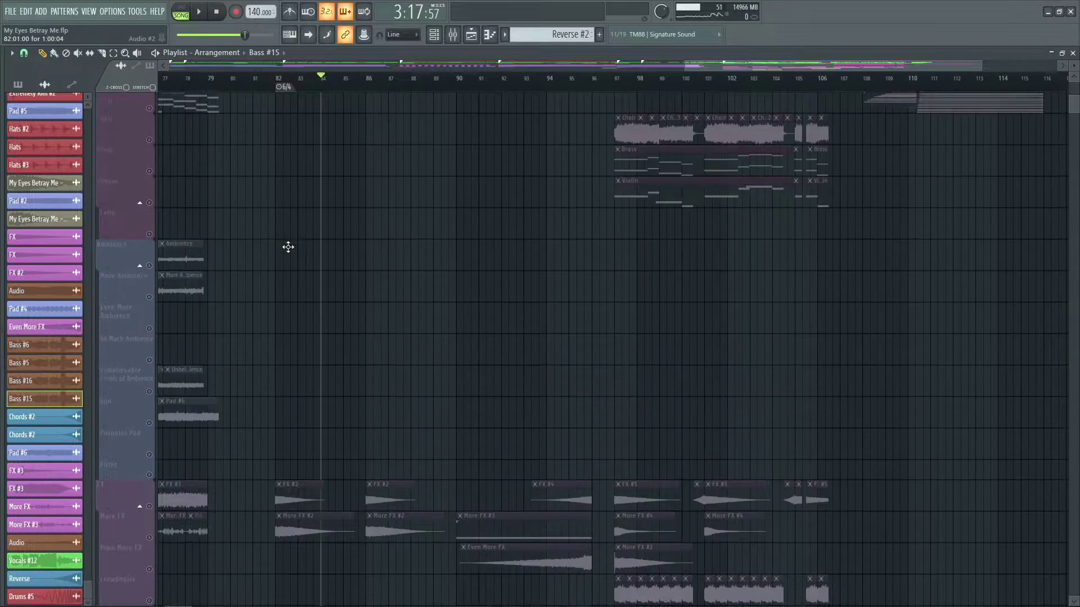
scroll(270, 276, down, 10)
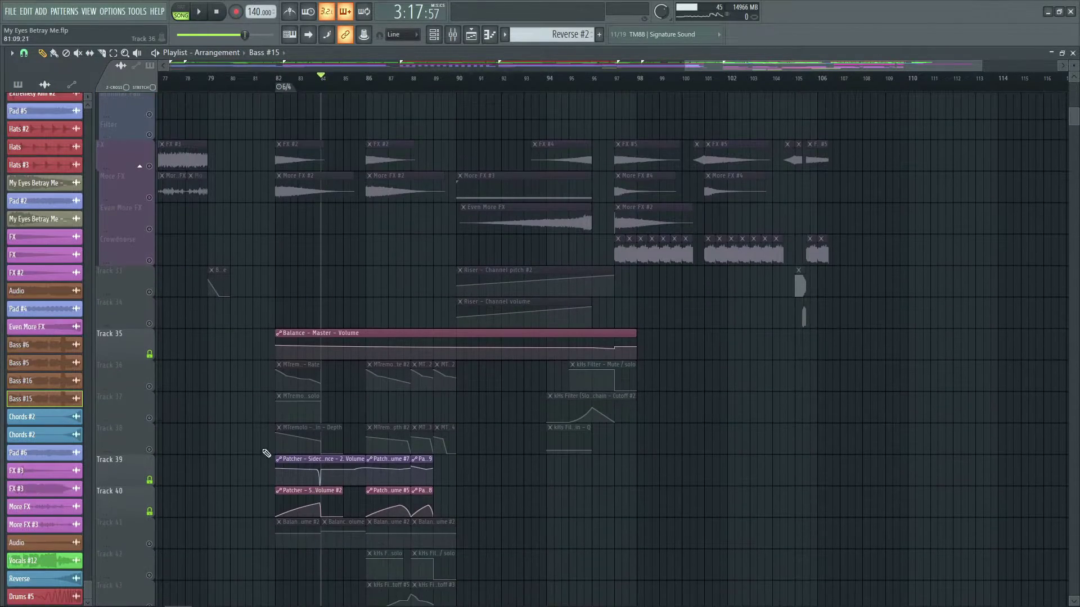
drag(150, 449, 152, 419)
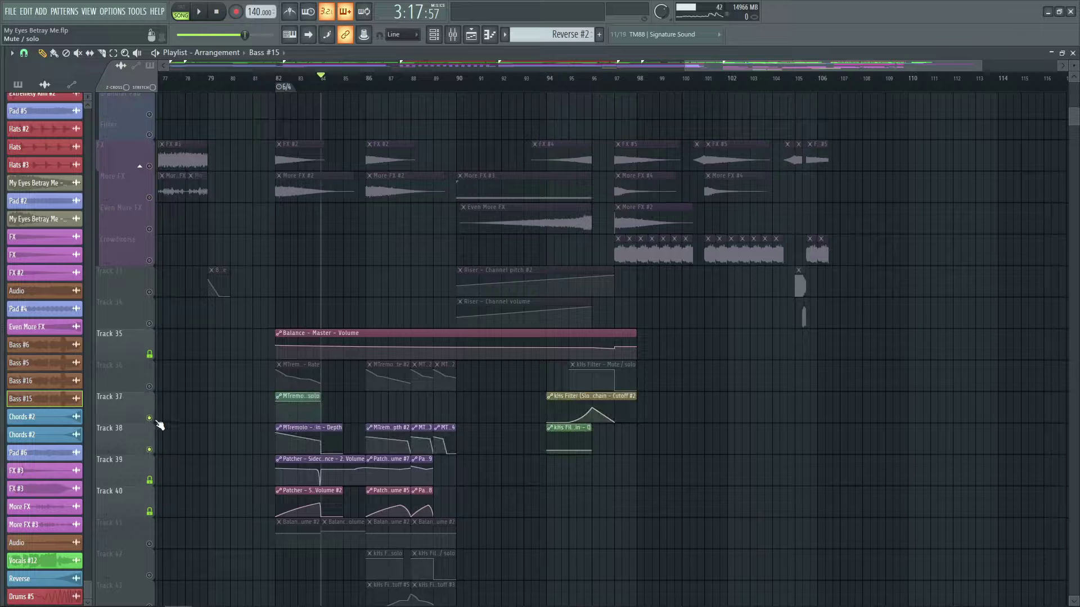
click(150, 387)
click(153, 543)
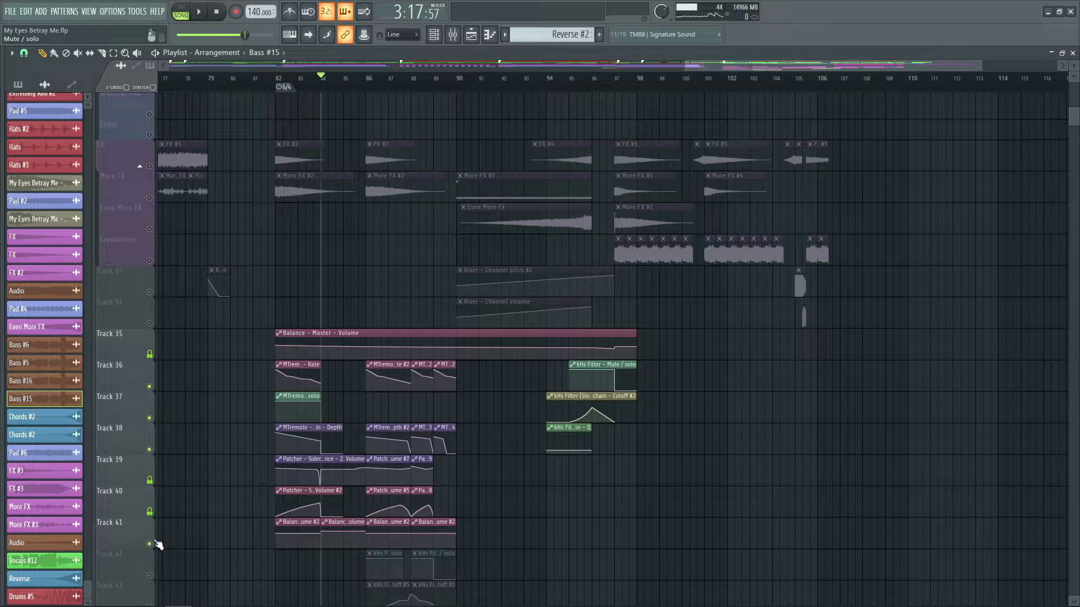
click(149, 292)
scroll(174, 350, down, 5)
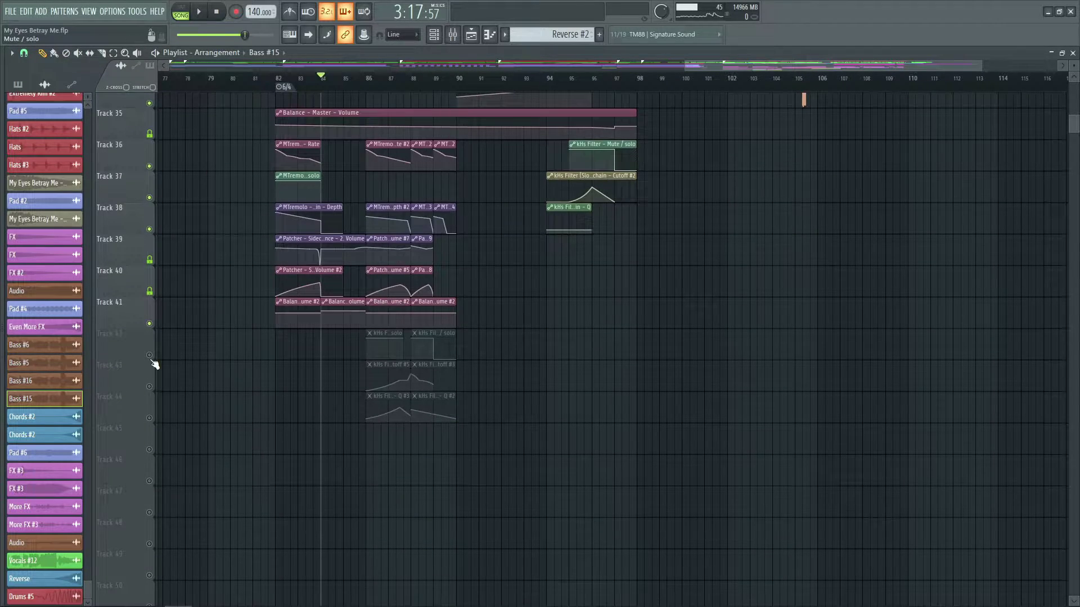
click(149, 387)
click(149, 418)
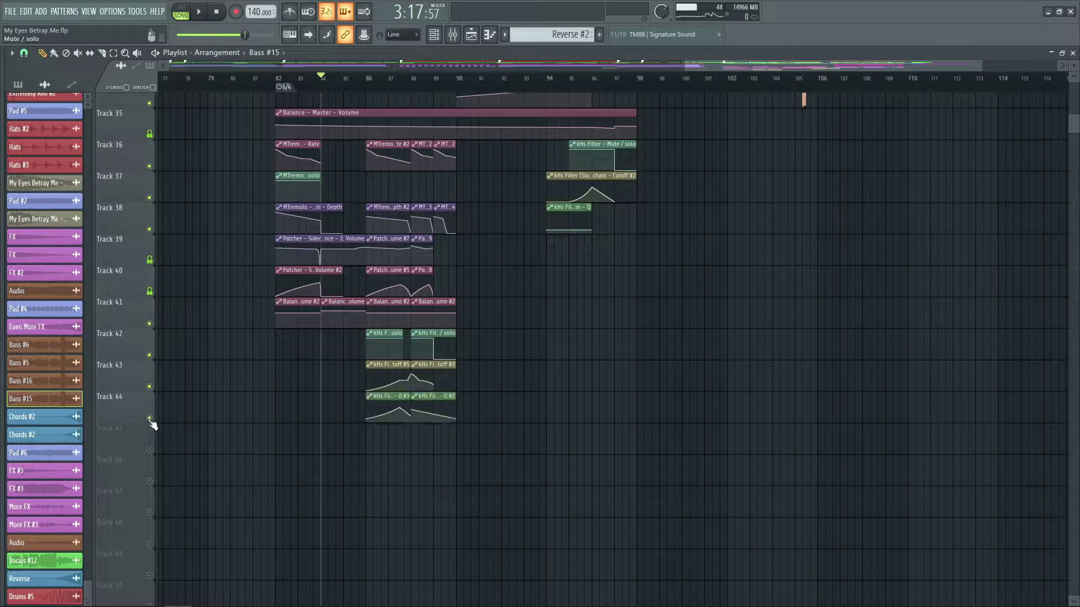
Play the bar 84 phrase with the Audio track below Bass muted, then replay it with that track unmuted.
scroll(166, 415, up, 6)
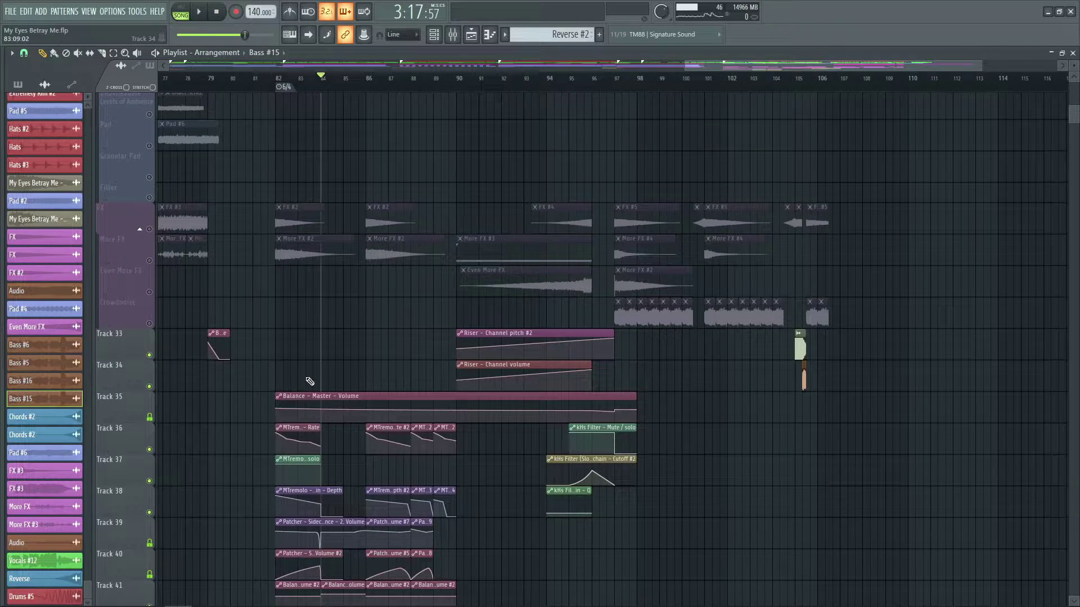
scroll(304, 478, up, 10)
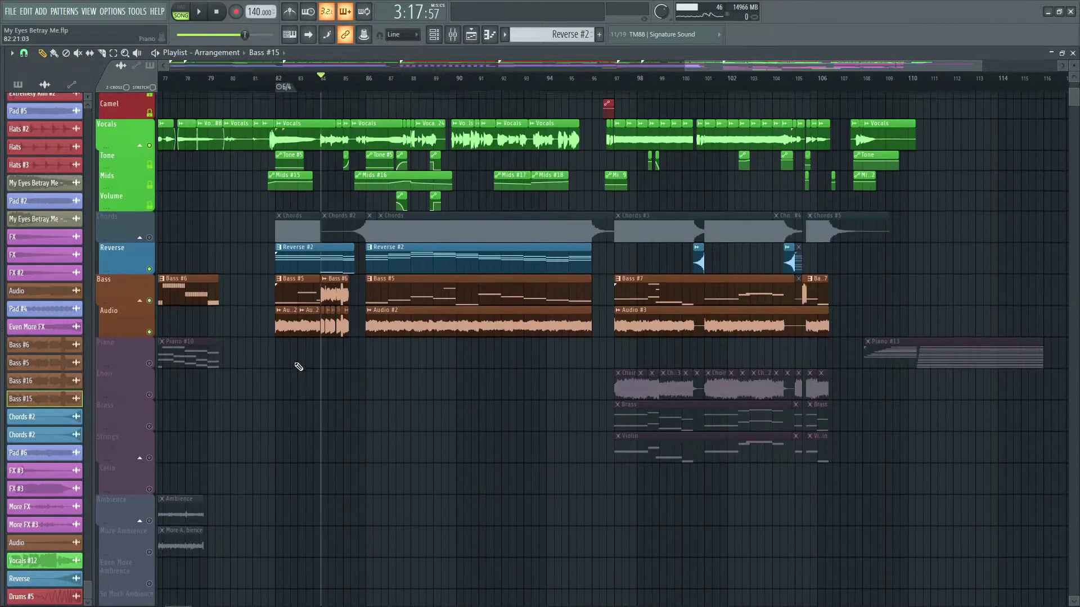
scroll(327, 93, up, 4)
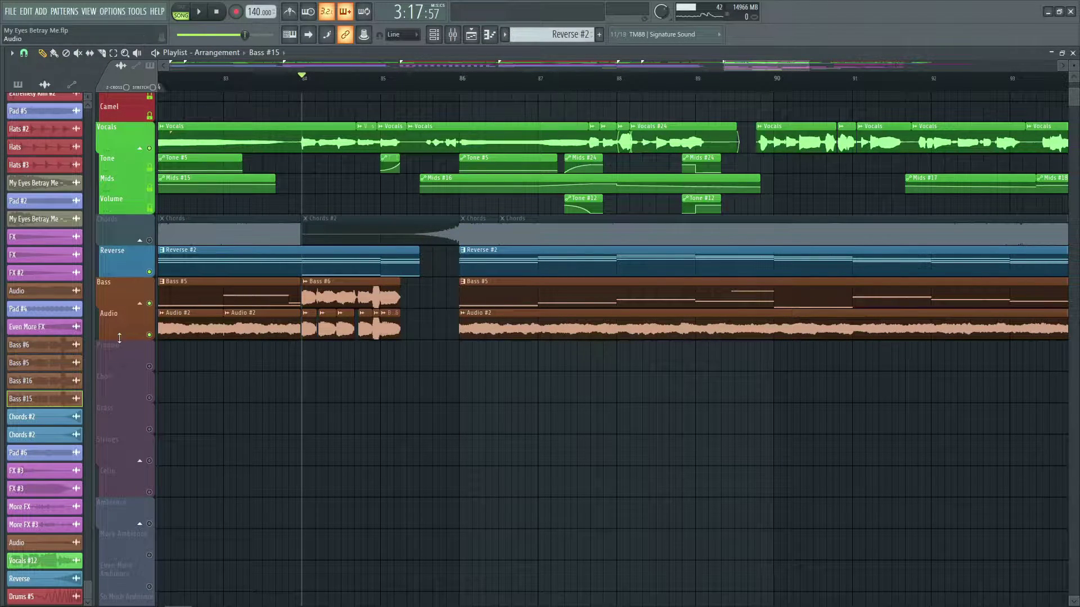
click(150, 336)
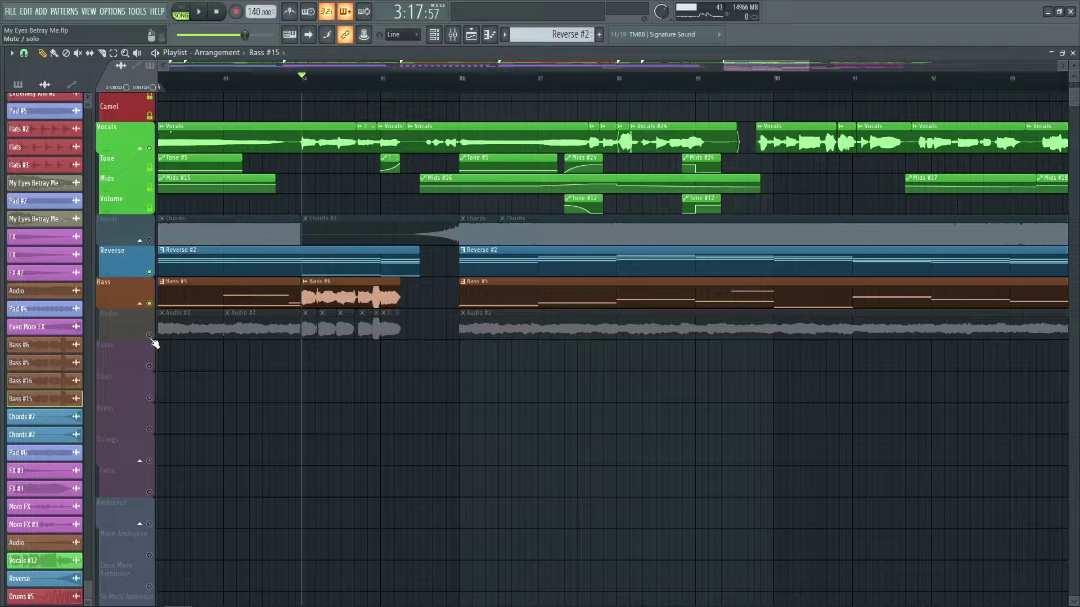
key(space)
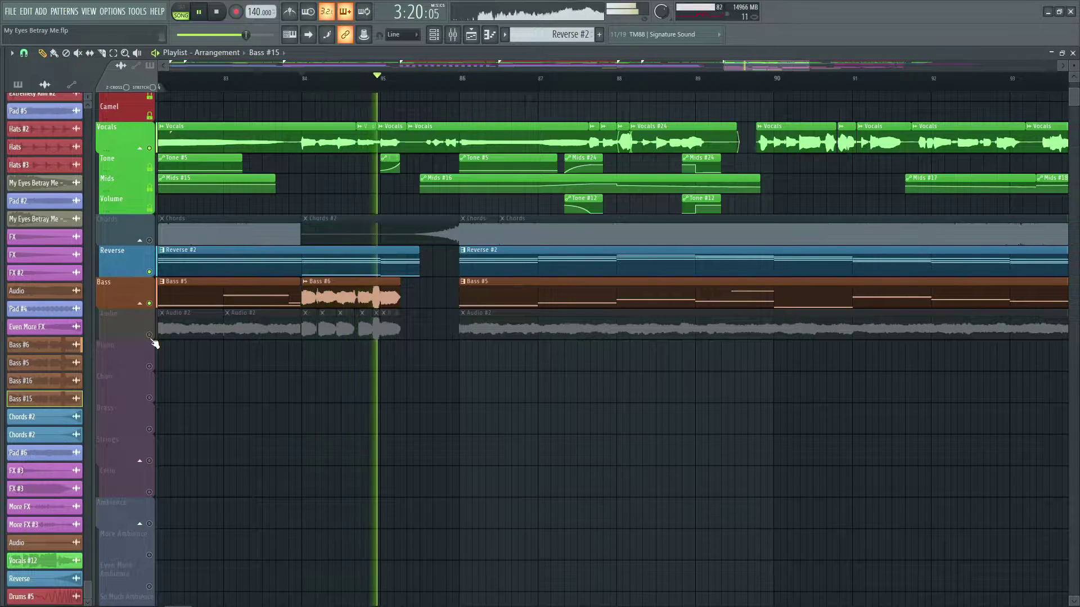
key(space)
click(150, 336)
key(space)
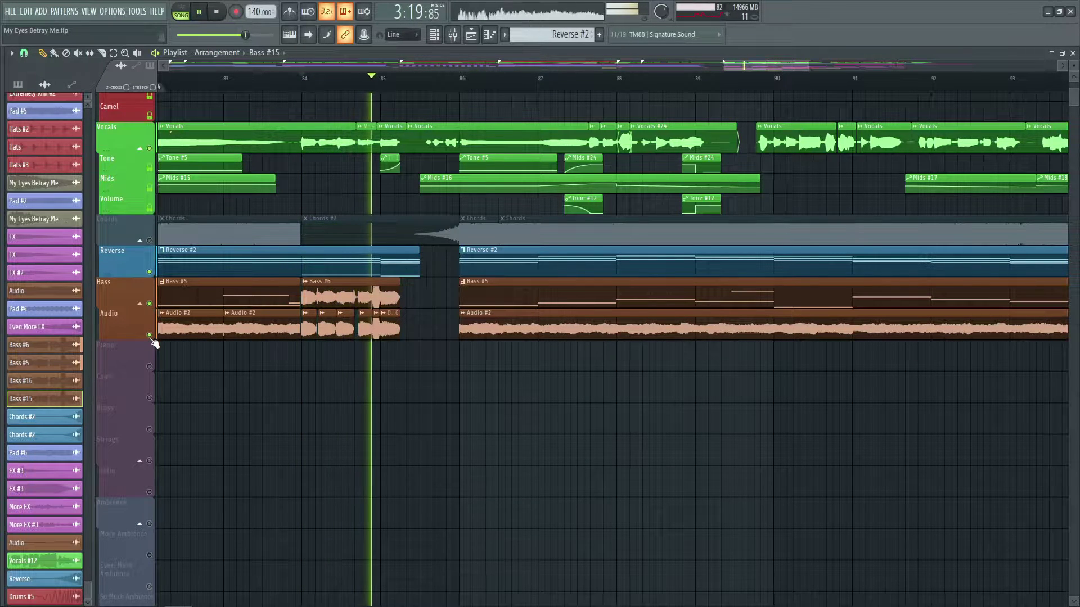
Re-enable all playlist tracks, stop playback and show the section from bar 82 with the Drums track.
ctrl+click(150, 337)
key(space)
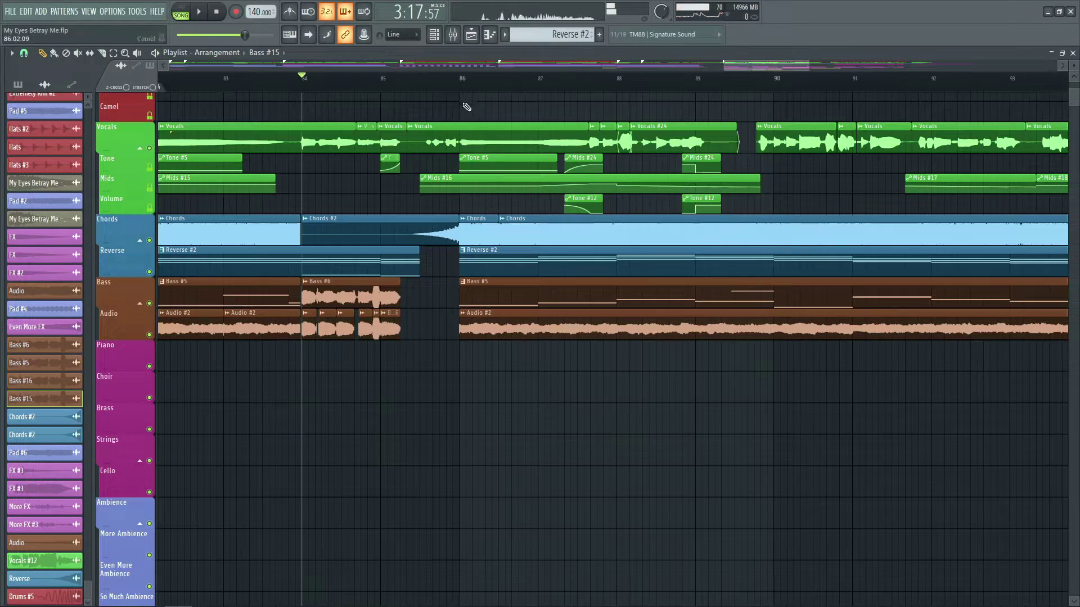
scroll(480, 84, down, 6)
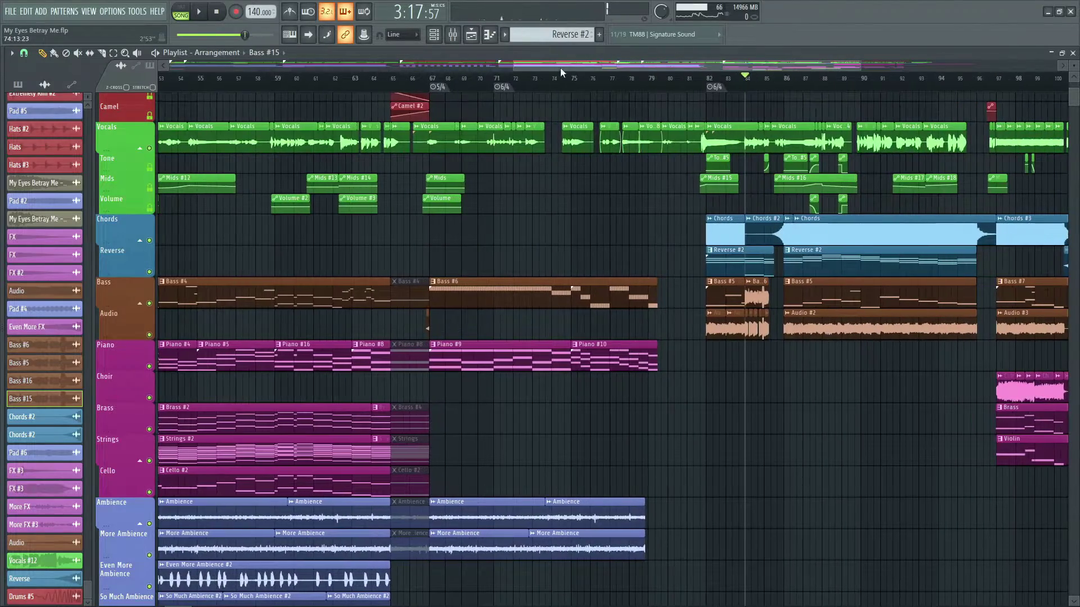
drag(560, 67, 685, 56)
scroll(585, 281, up, 5)
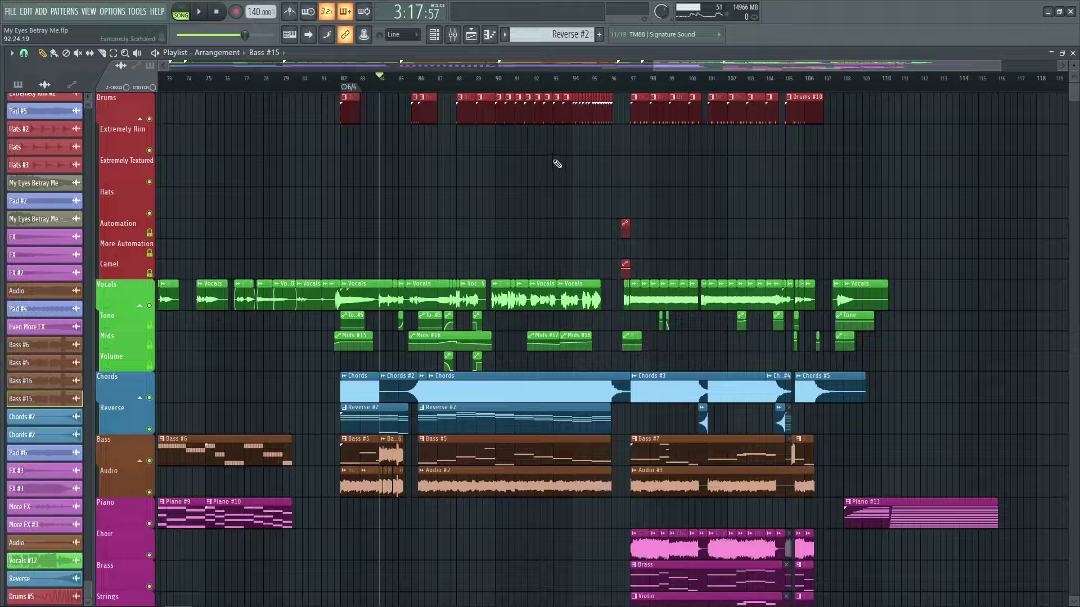
Select the Drums #7 clip just before bar 86, close the playlist to view the channel rack and mixer, and reopen the playlist.
scroll(419, 101, up, 5)
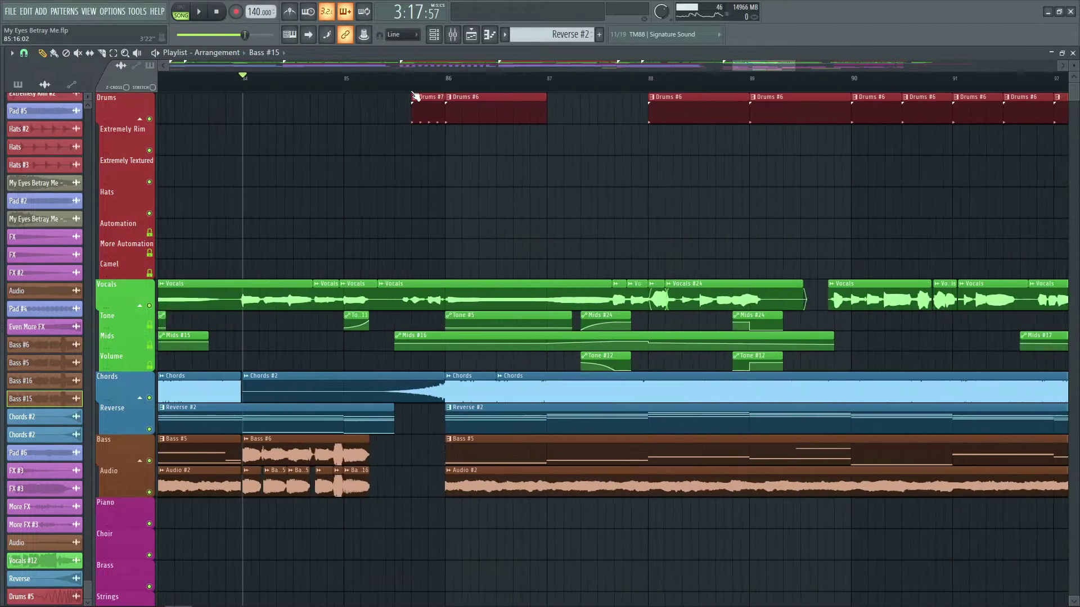
click(434, 113)
click(1073, 52)
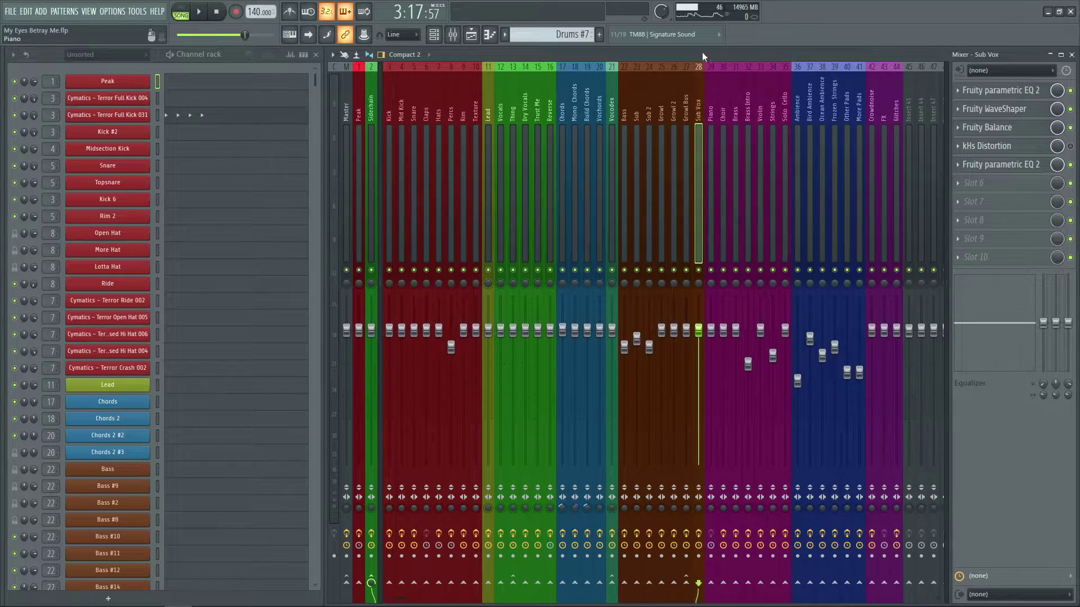
click(471, 35)
Play the full section with all tracks from bar 81 to about bar 89, then stop playback.
scroll(549, 84, down, 5)
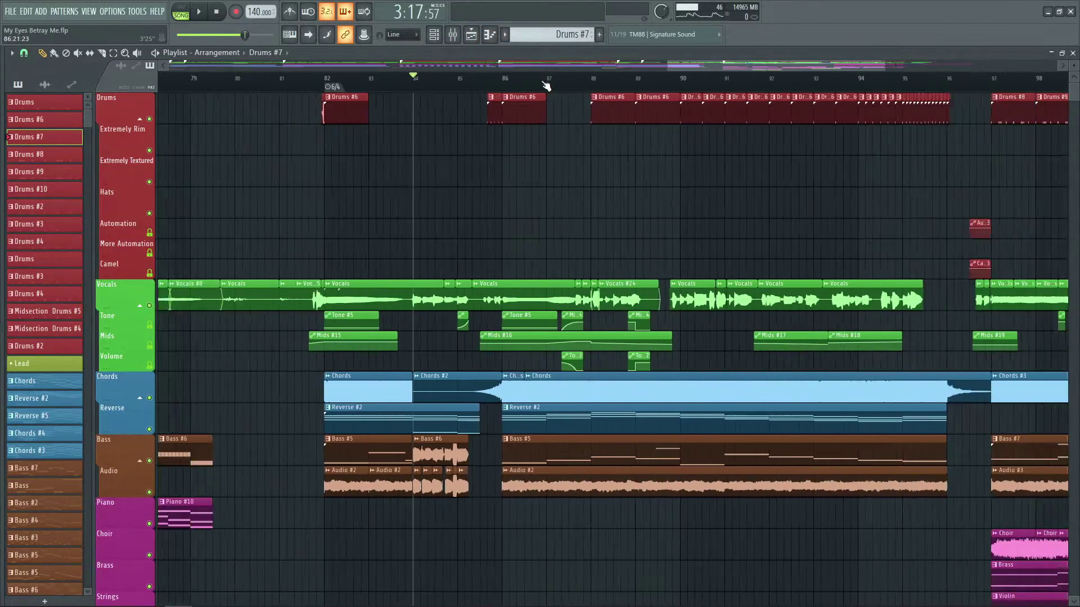
scroll(574, 420, down, 6)
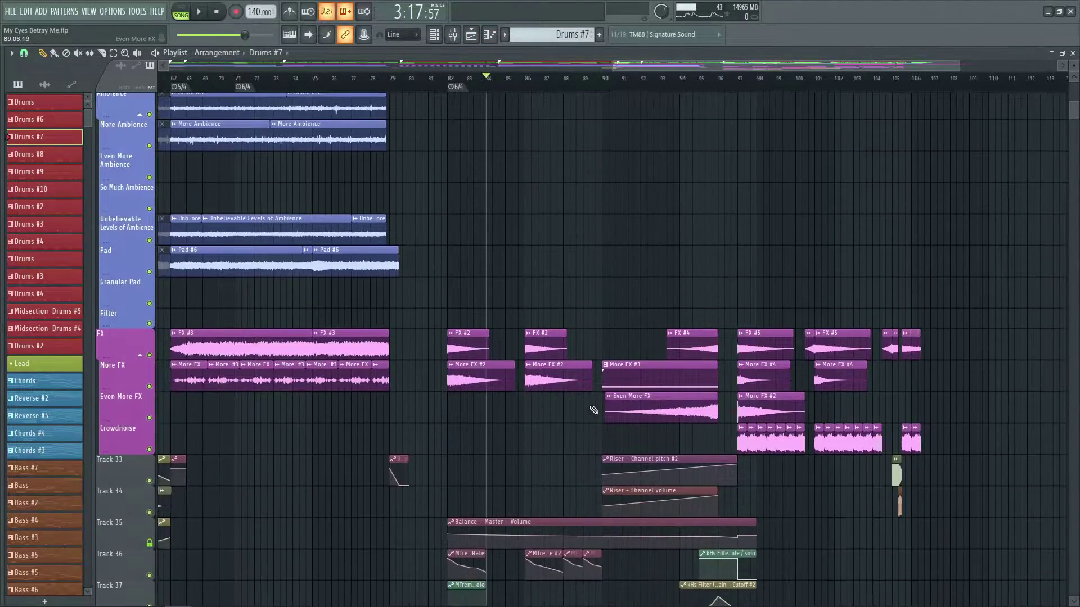
scroll(703, 301, up, 10)
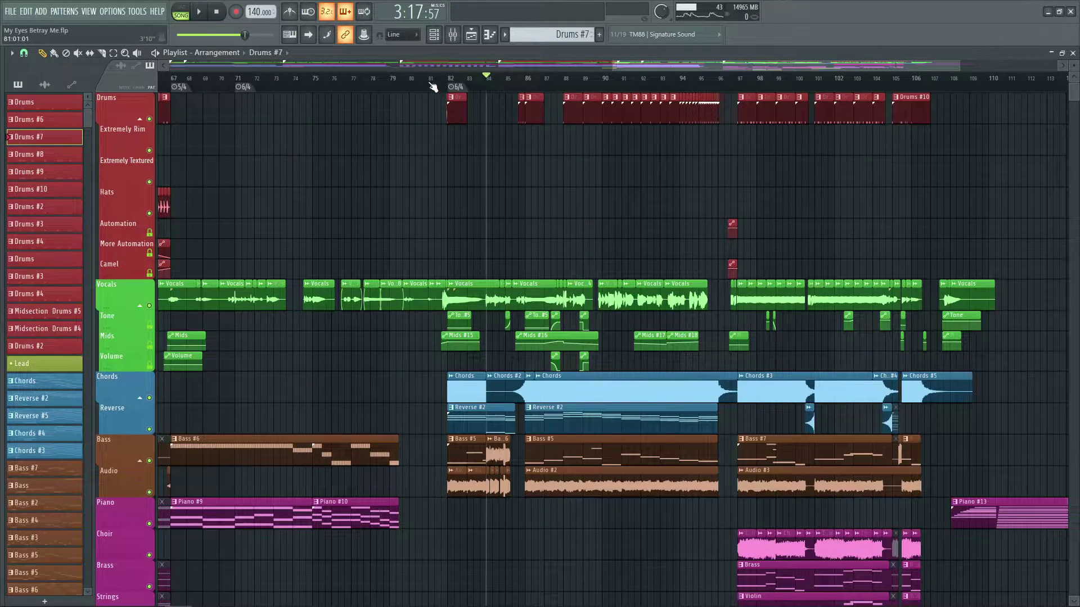
click(433, 86)
key(space)
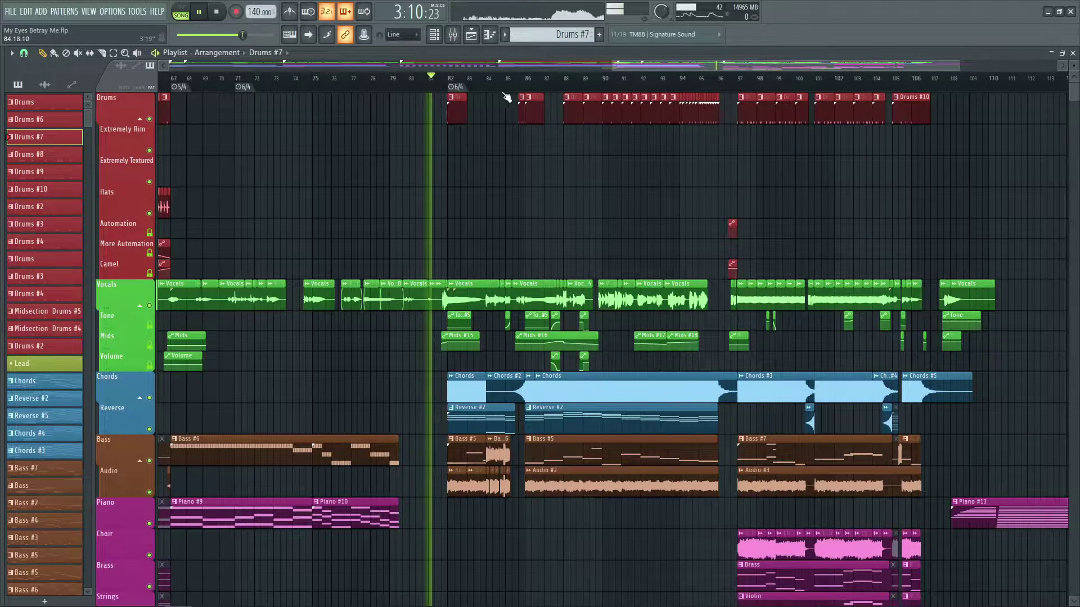
scroll(559, 83, up, 3)
scroll(559, 83, up, 1)
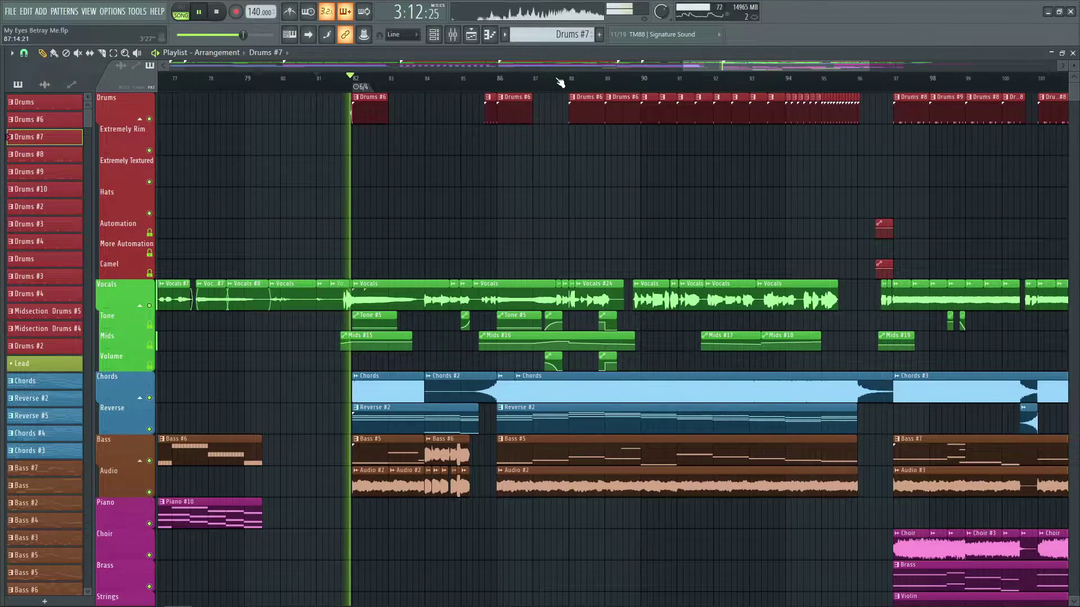
scroll(562, 83, up, 3)
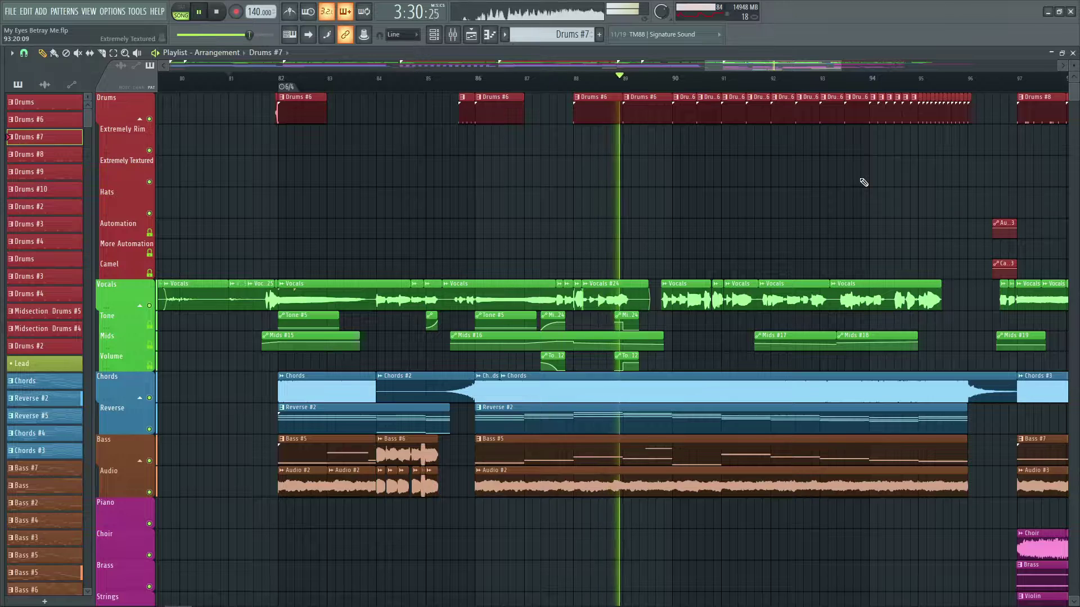
key(space)
Set the playback position to bar 86 and show the Sidechain mixer track's kHs Filter beside the automation clips on tracks 34 to 44.
scroll(844, 186, down, 15)
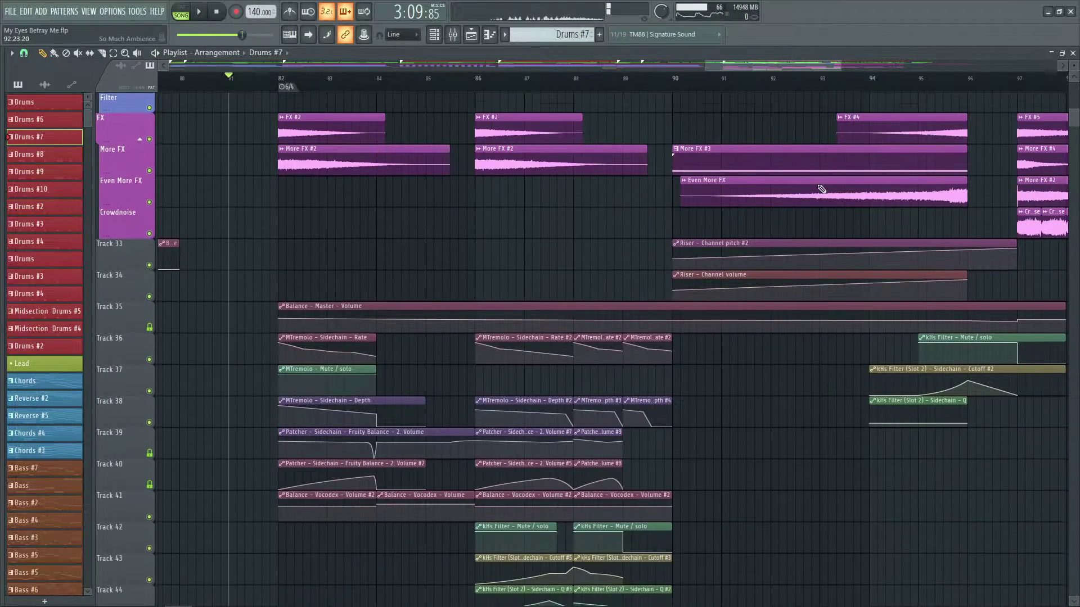
scroll(821, 190, down, 5)
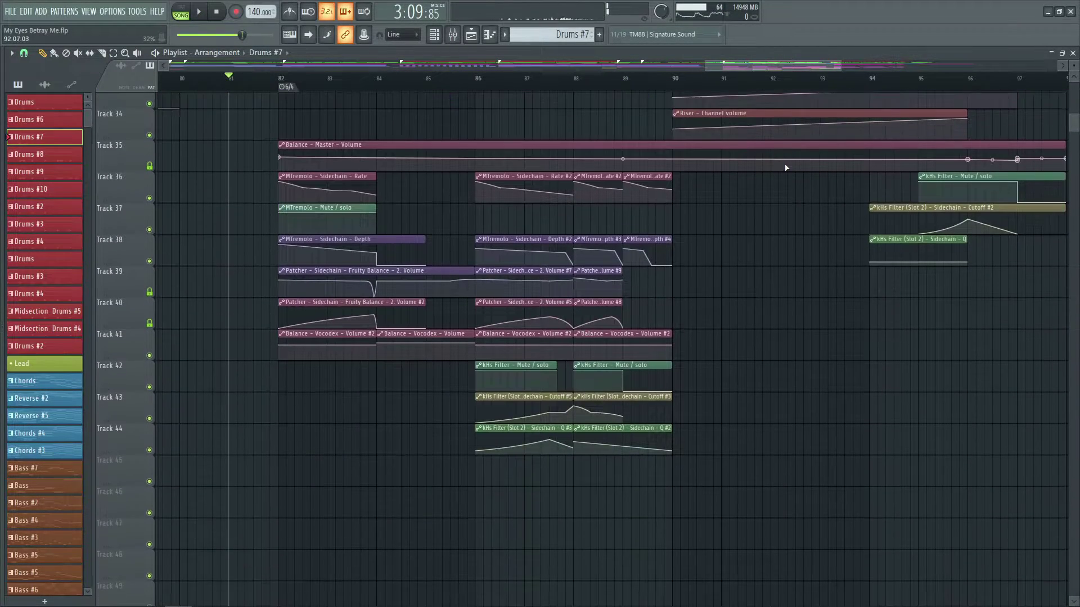
click(478, 79)
scroll(477, 79, up, 2)
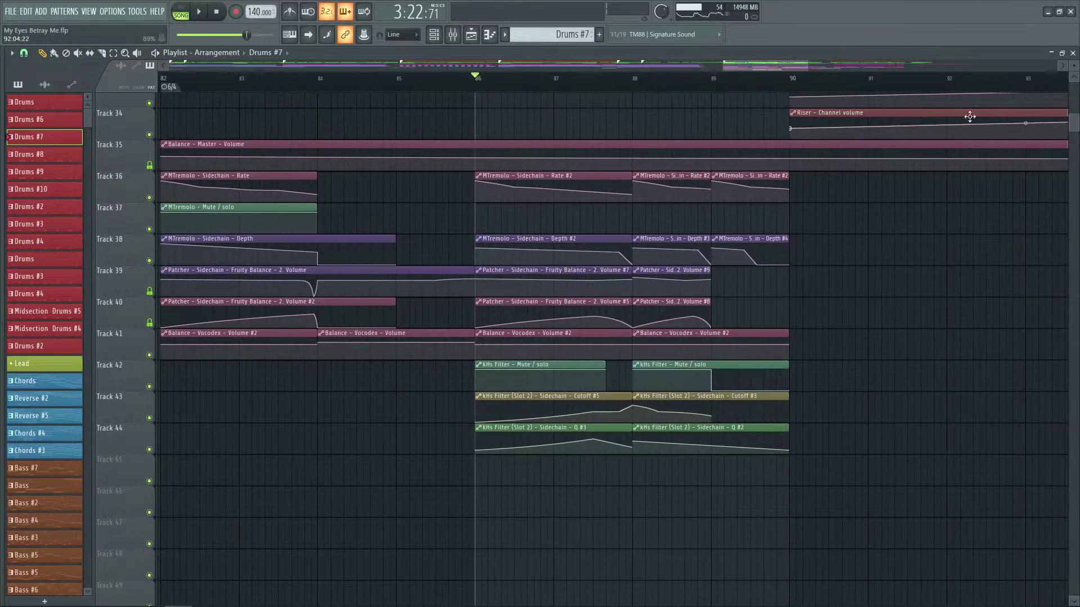
click(1072, 53)
click(371, 149)
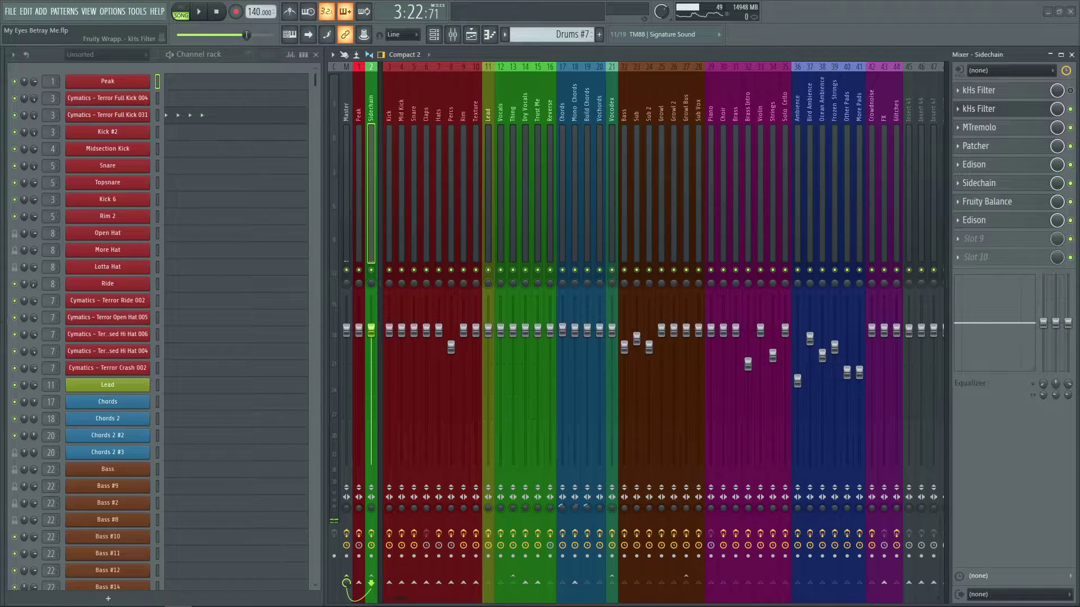
drag(347, 302, 506, 297)
click(471, 35)
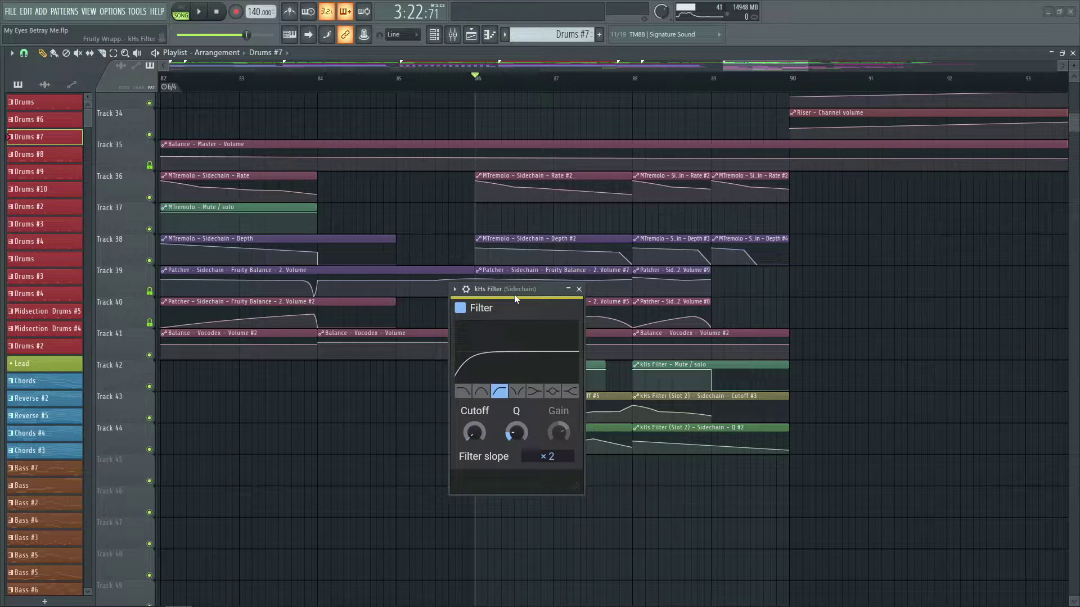
drag(503, 291, 258, 220)
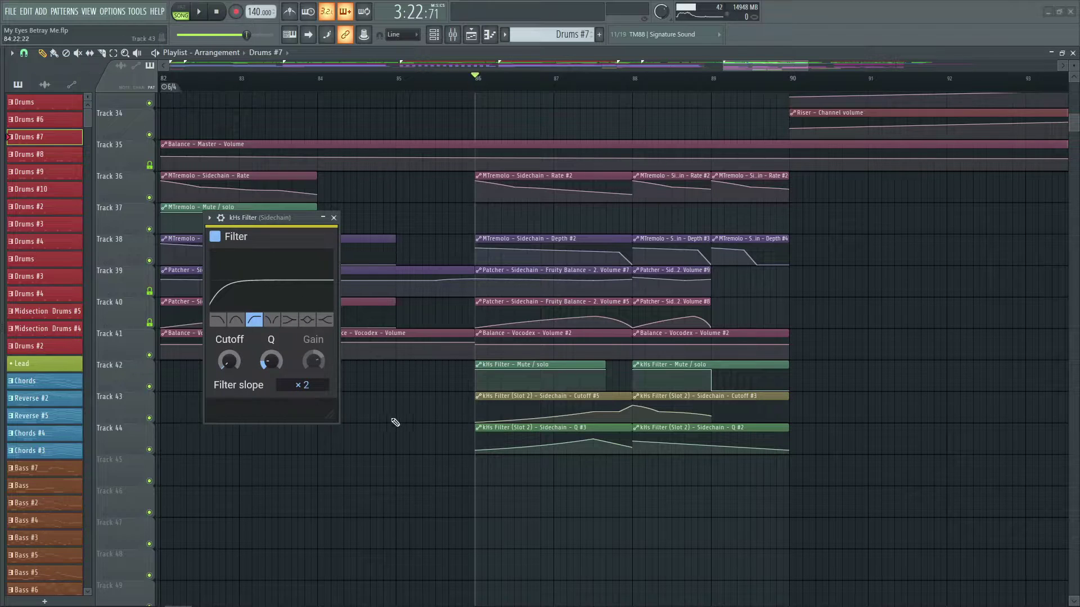
Play from bar 86 past bar 89, then from bar 88 to just before bar 89, to examine the kHs Filter's automated movement.
key(space)
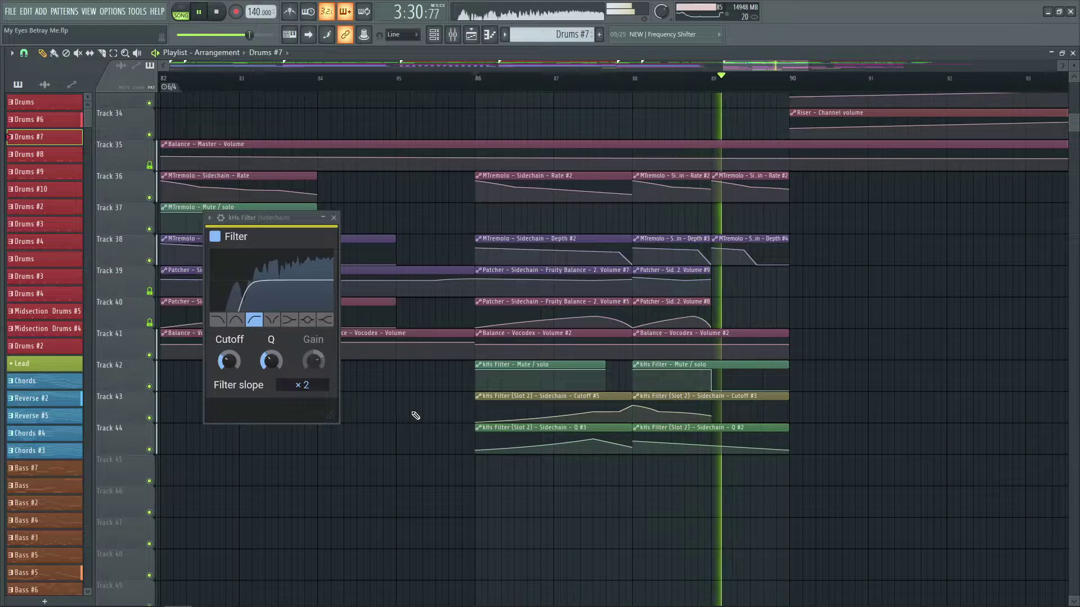
key(space)
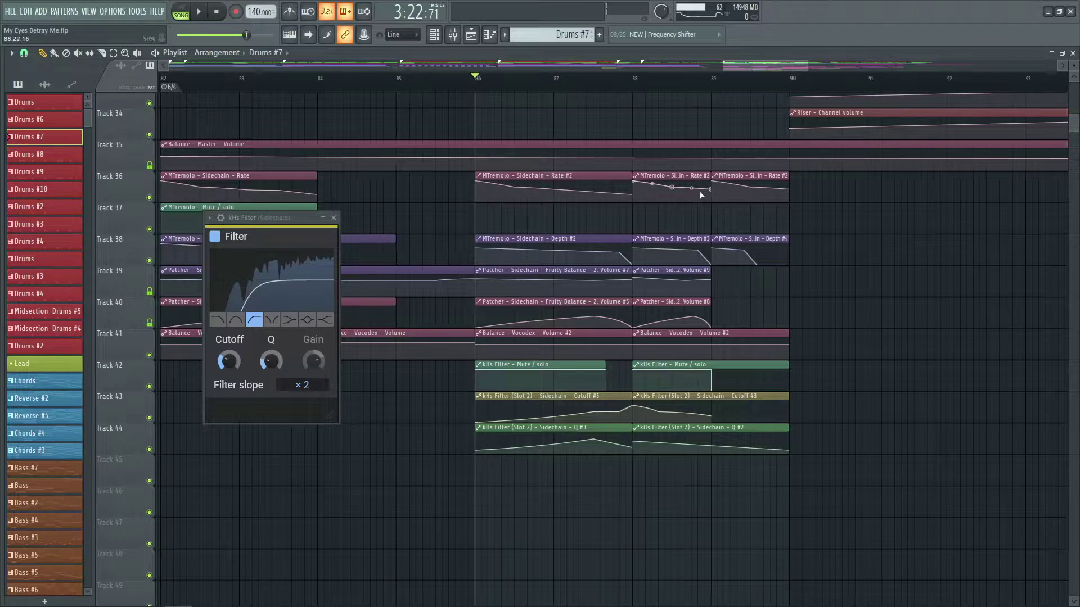
click(636, 83)
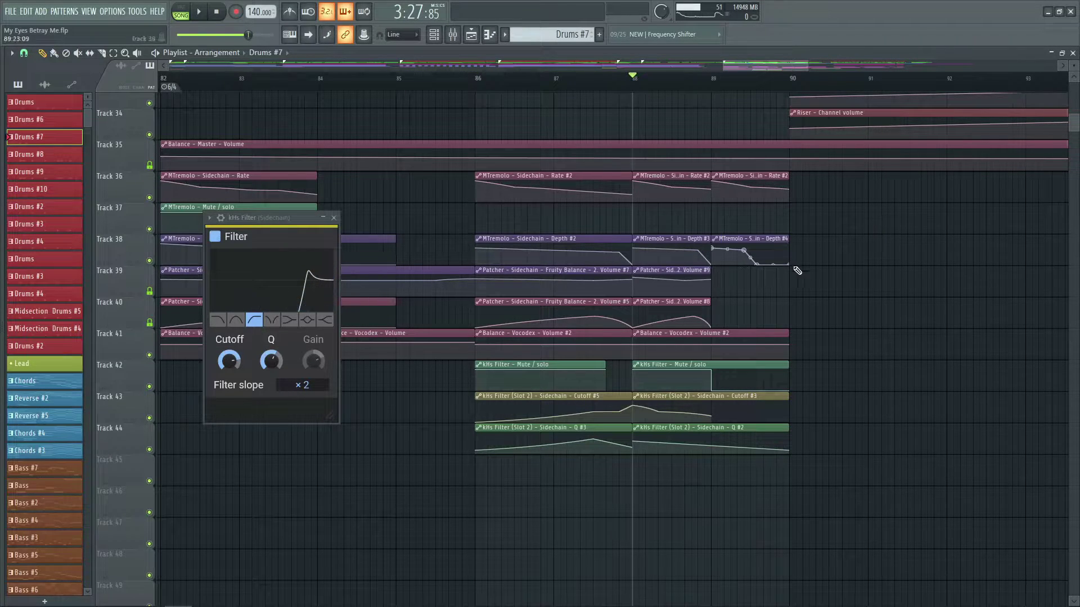
key(space)
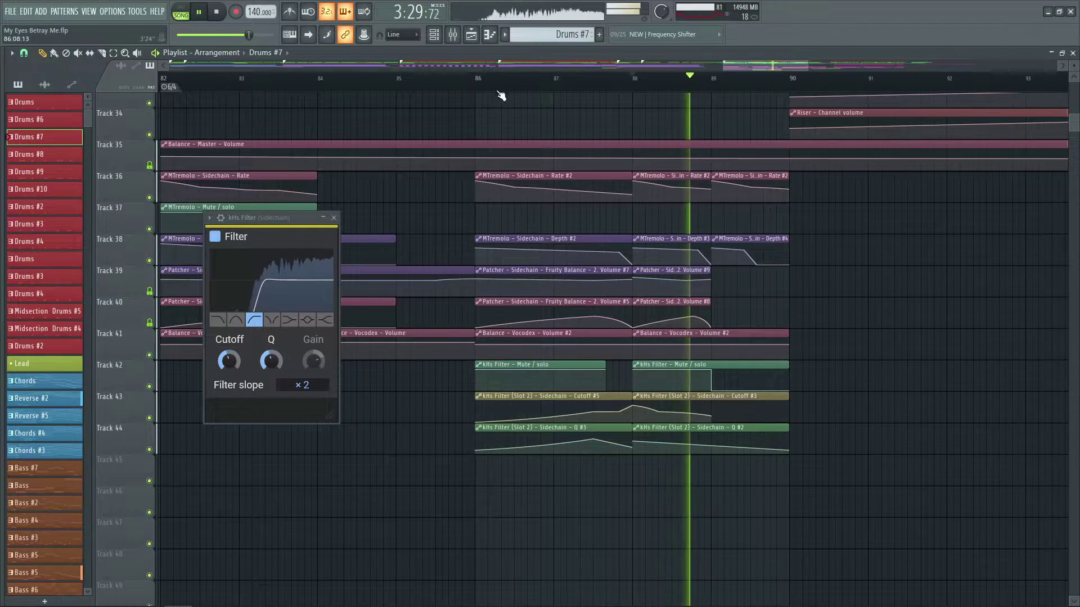
key(space)
Mute the filter Q automation on Track 44, play from bar 86 to about bar 89, then unmute the track.
click(475, 84)
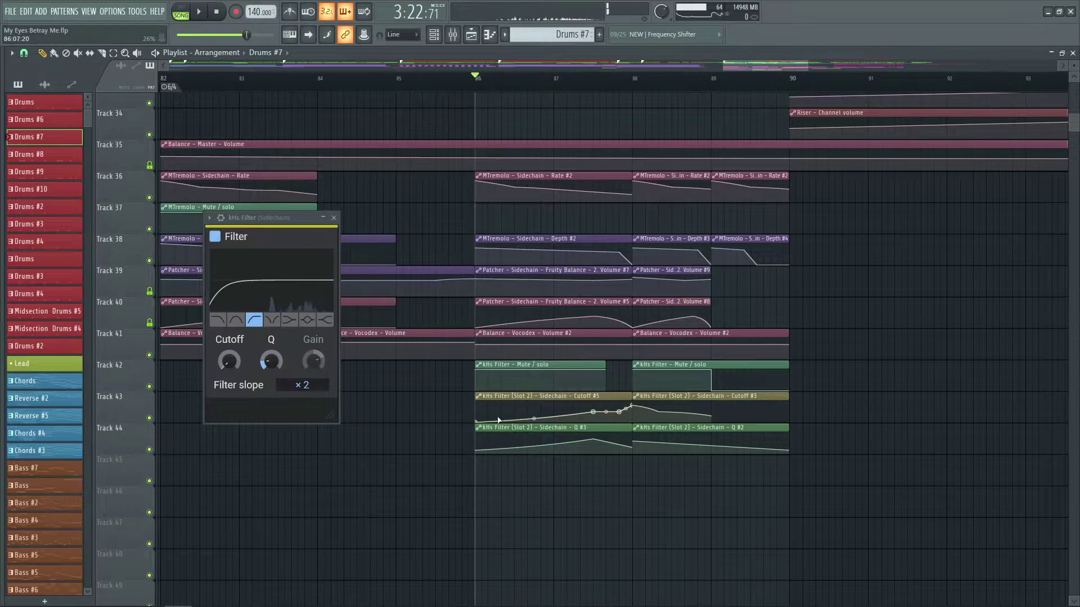
click(149, 449)
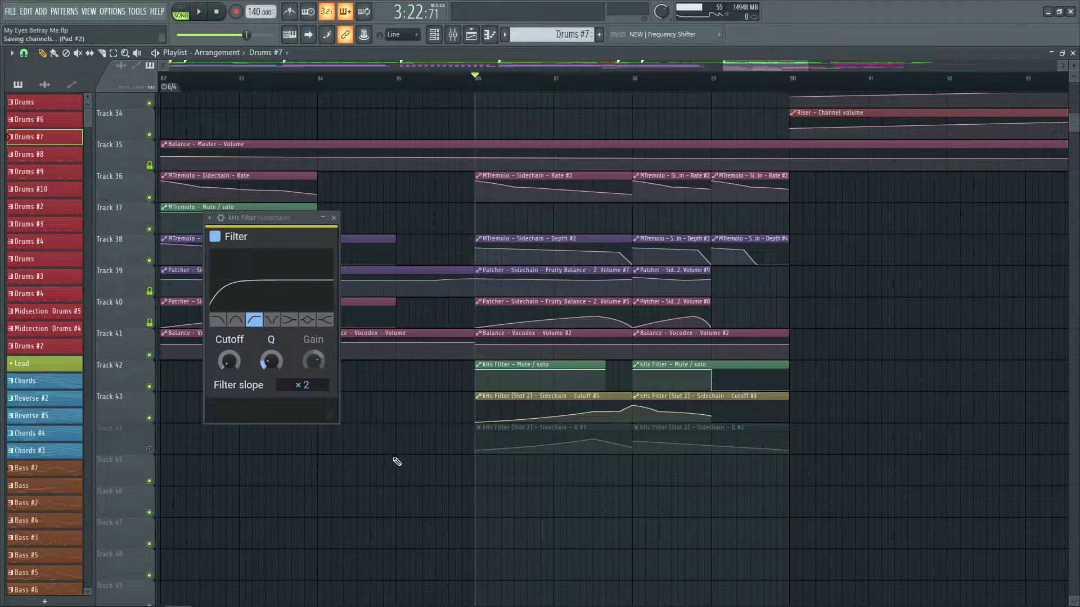
key(space)
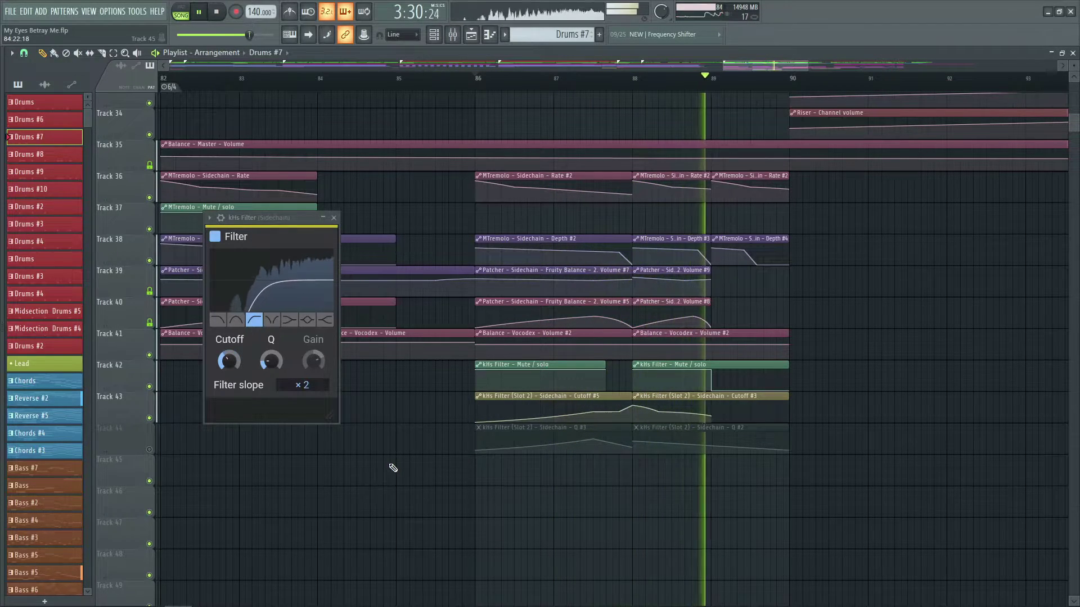
key(space)
click(150, 450)
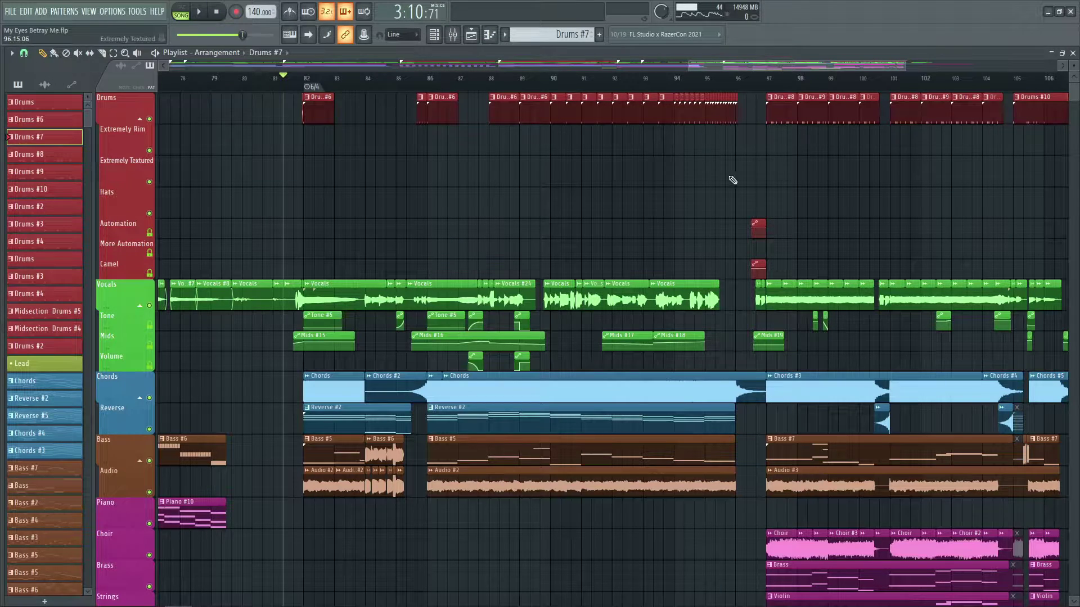
Play the full section from bar 81 to about bar 96, stop, and set the playback position to bar 84.
key(space)
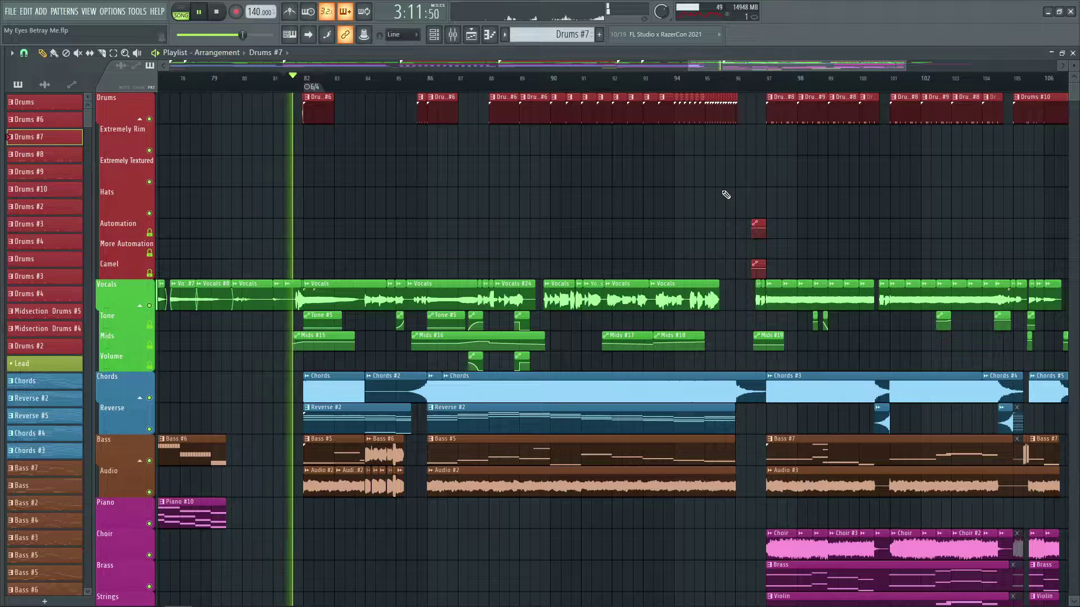
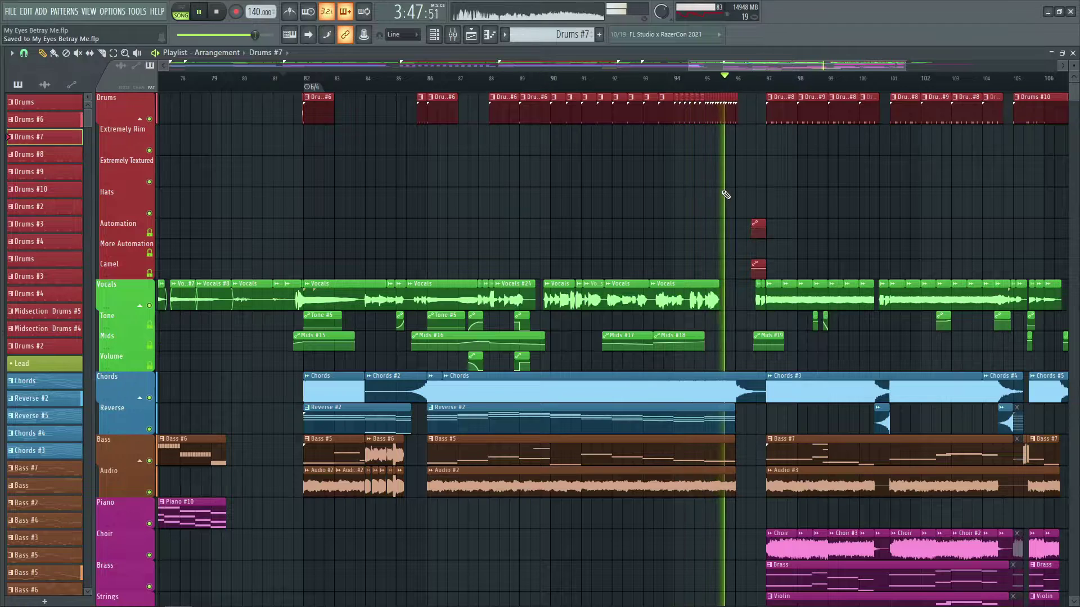
key(space)
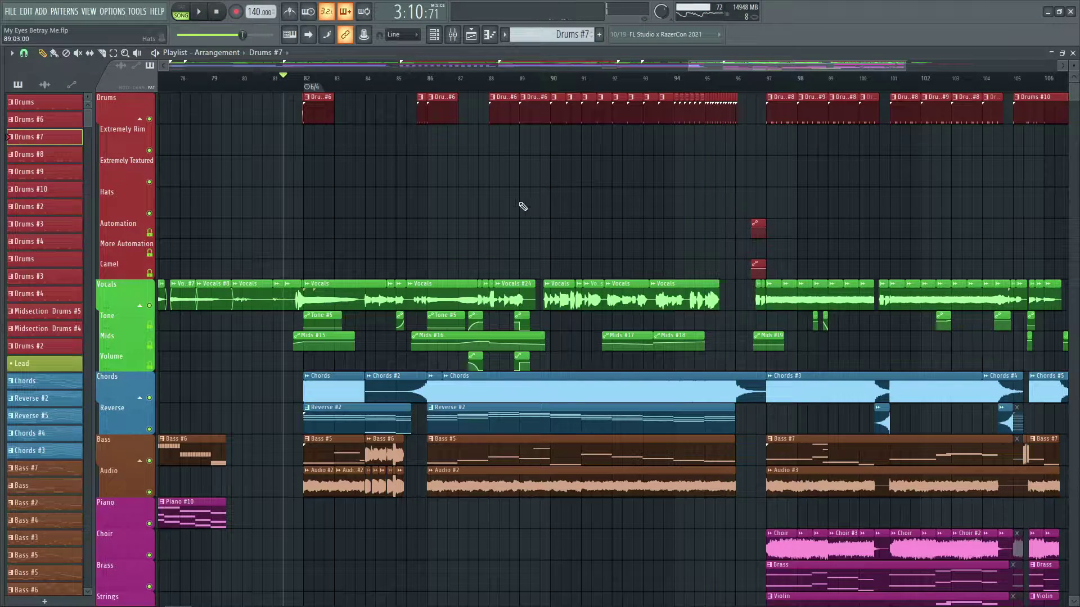
click(381, 86)
scroll(371, 85, up, 3)
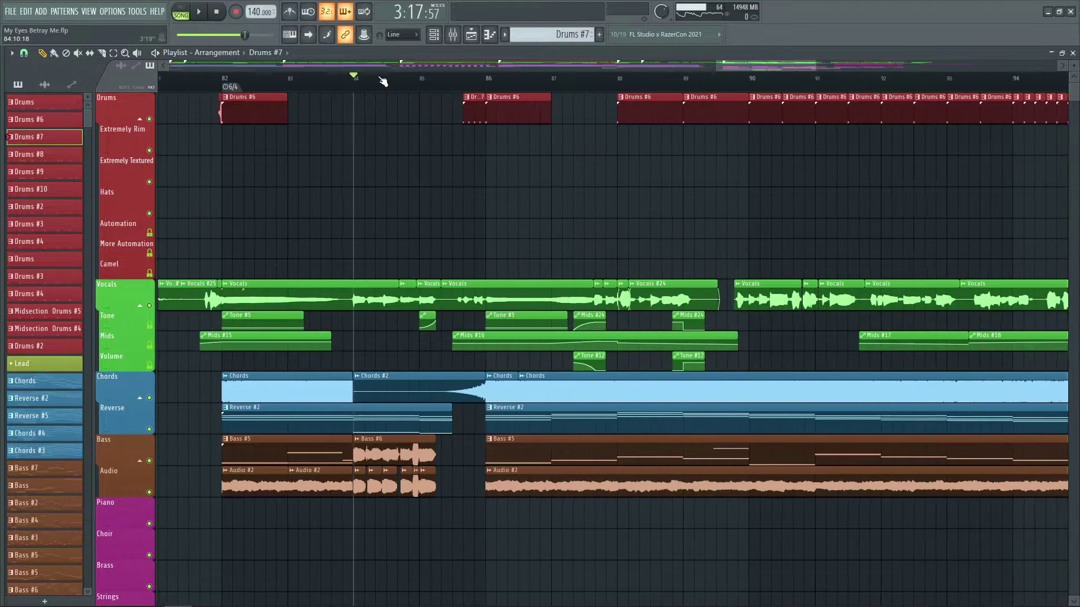
Solo the Chords track, play its reversed swell from just past bar 85 to about bar 86, then unsolo the track.
ctrl+click(150, 398)
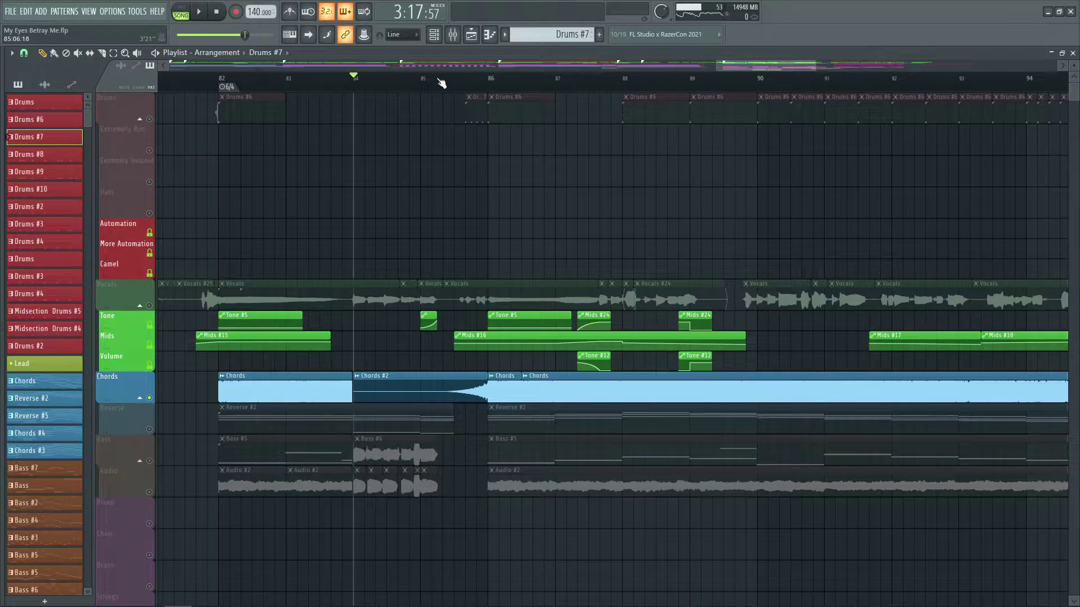
click(441, 83)
key(space)
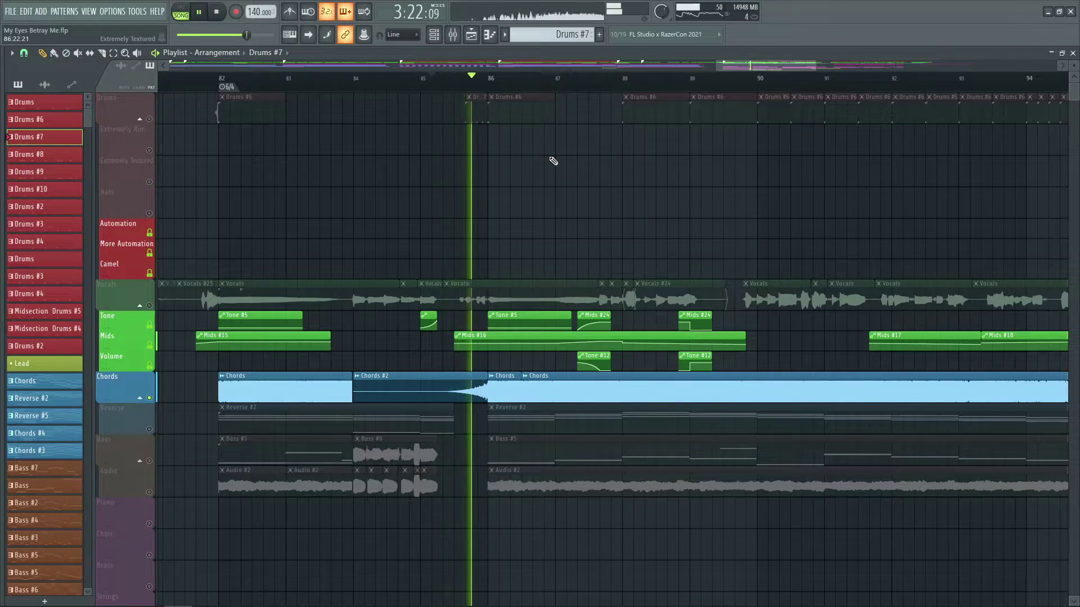
key(space)
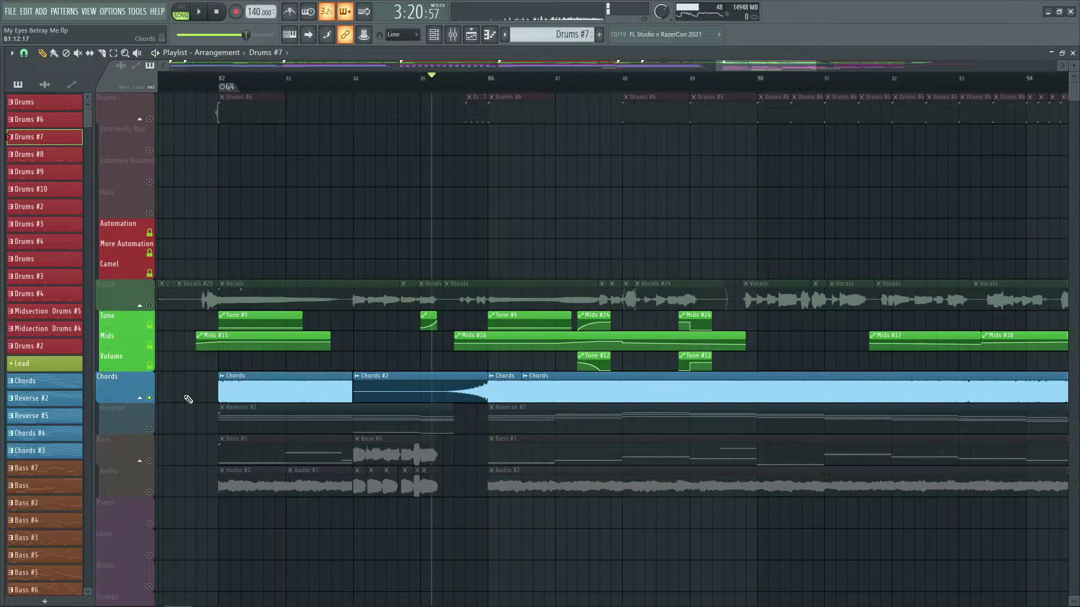
ctrl+click(151, 397)
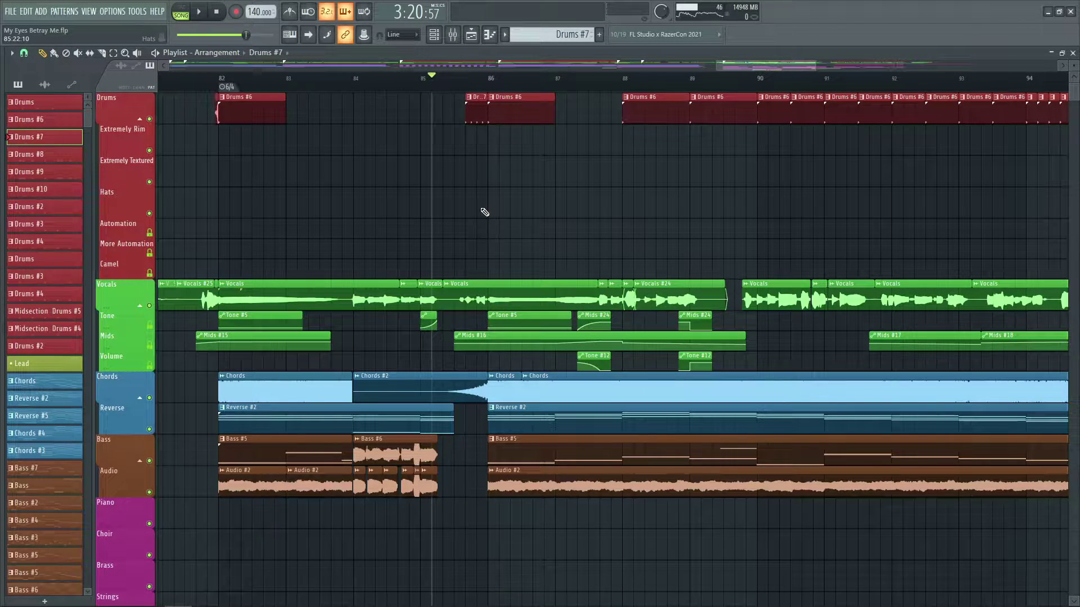
Select the Bass #5 clip after bar 86 and open the Bass #9 channel's notes in the piano roll.
scroll(429, 91, down, 2)
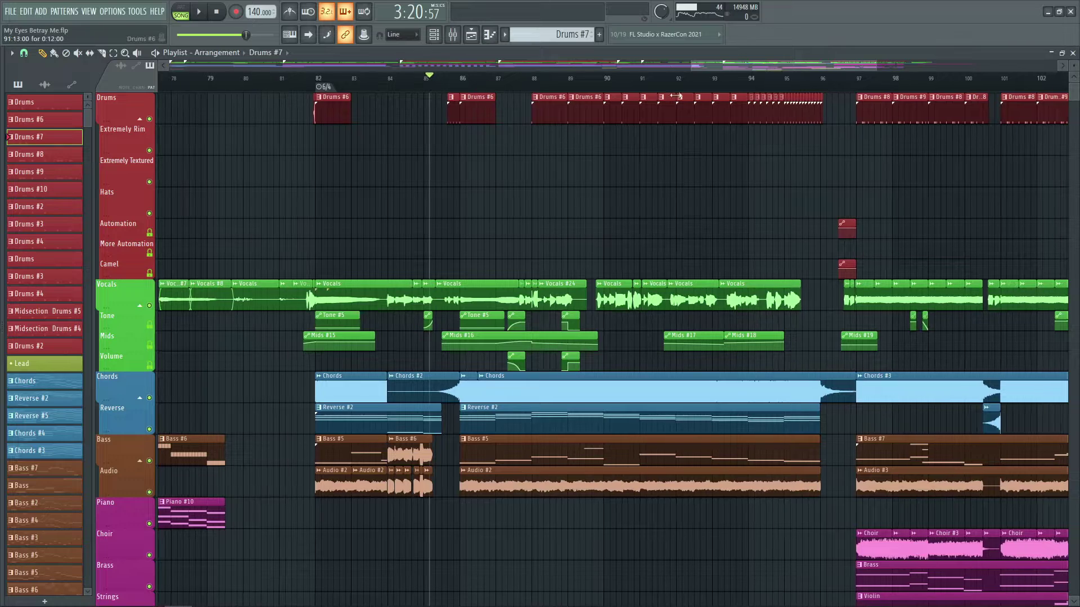
scroll(721, 89, up, 3)
scroll(583, 212, down, 5)
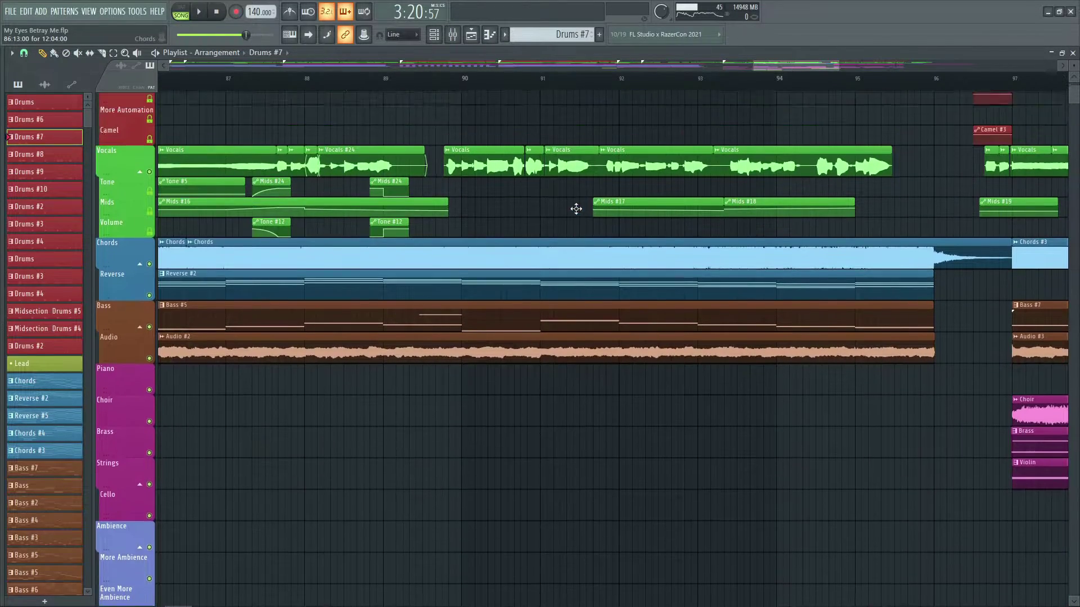
scroll(574, 207, up, 3)
click(597, 408)
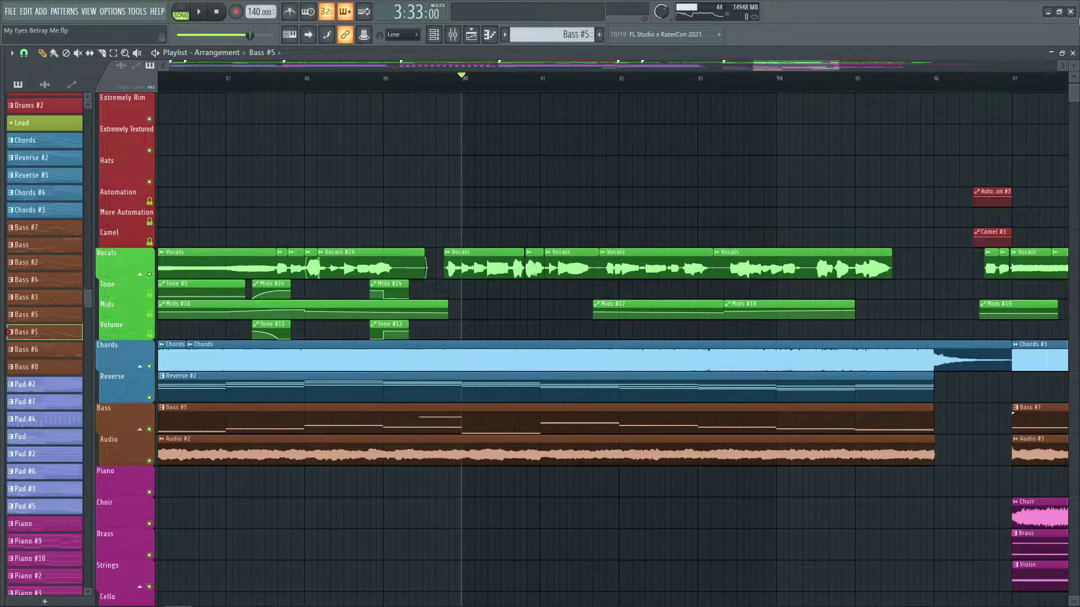
click(1072, 53)
click(246, 488)
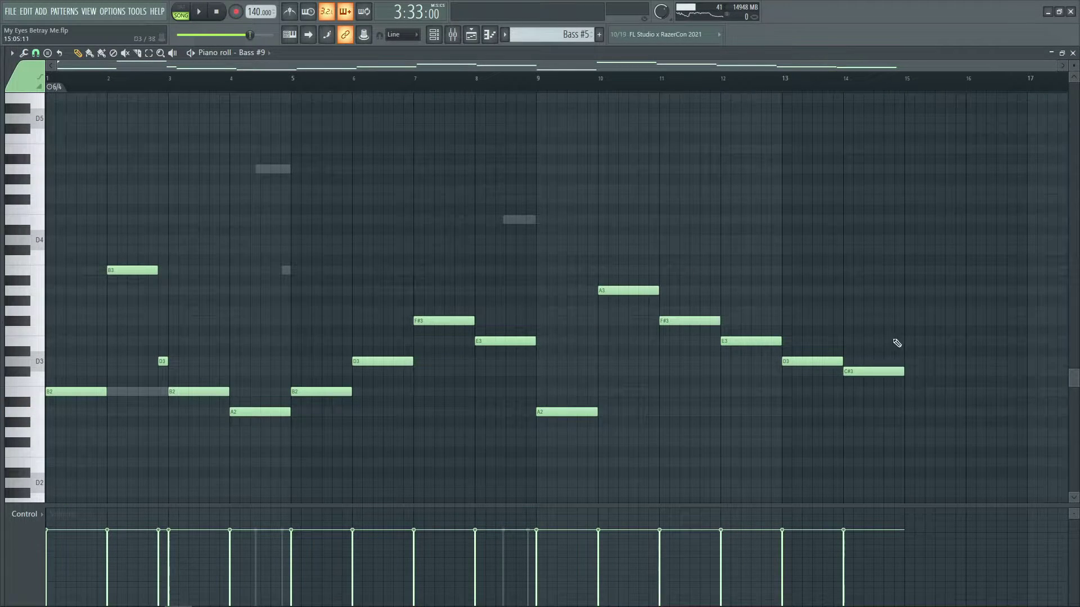
scroll(716, 330, down, 2)
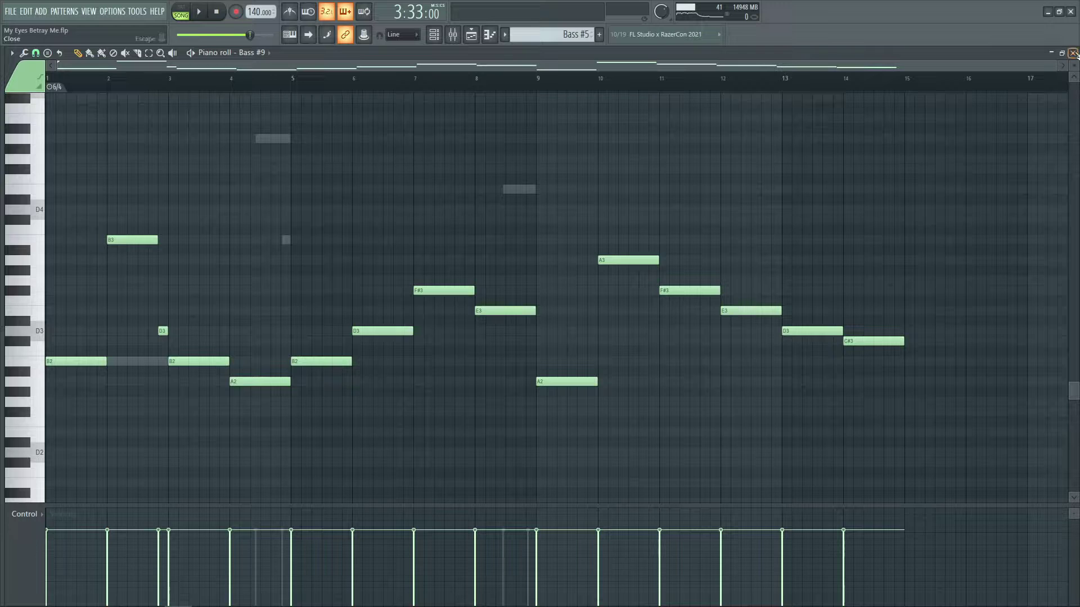
Close the Bass #9 piano roll and look over the arrangement's tracks around bar 90.
click(1072, 53)
click(471, 34)
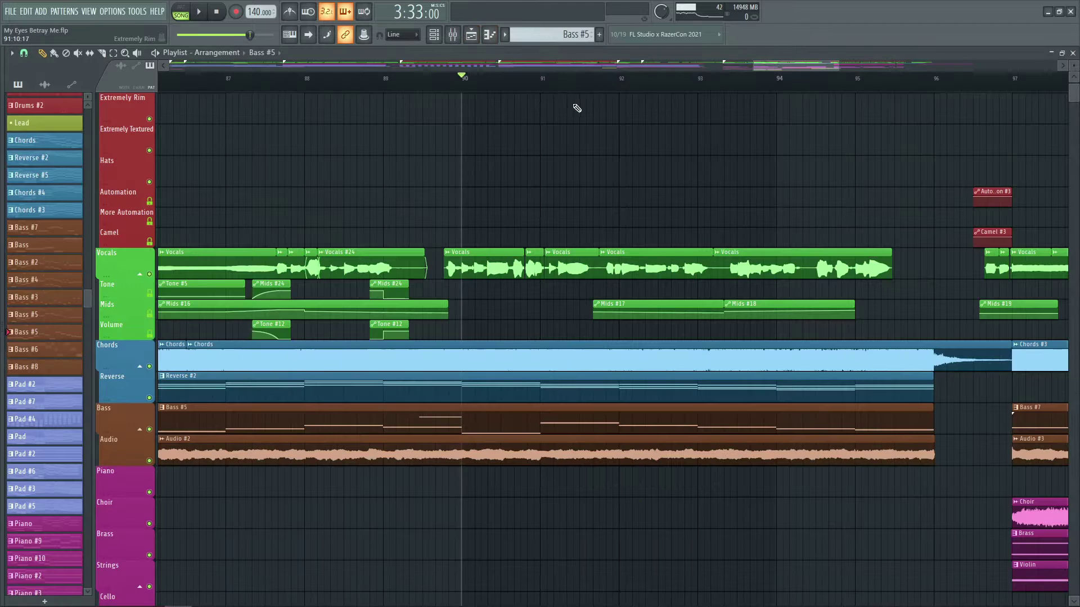
scroll(613, 140, up, 1)
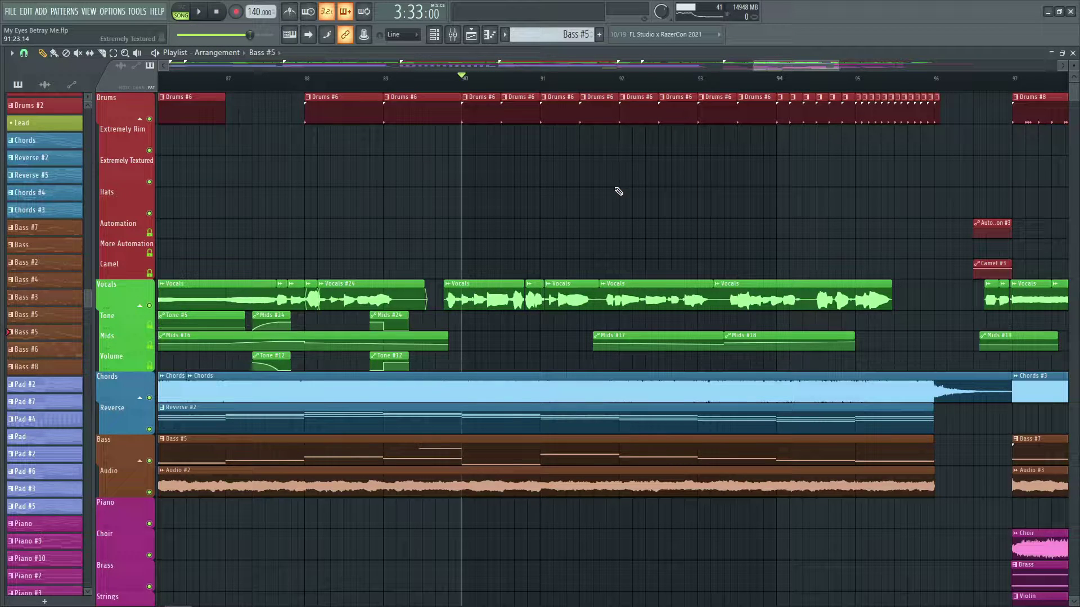
scroll(618, 192, down, 20)
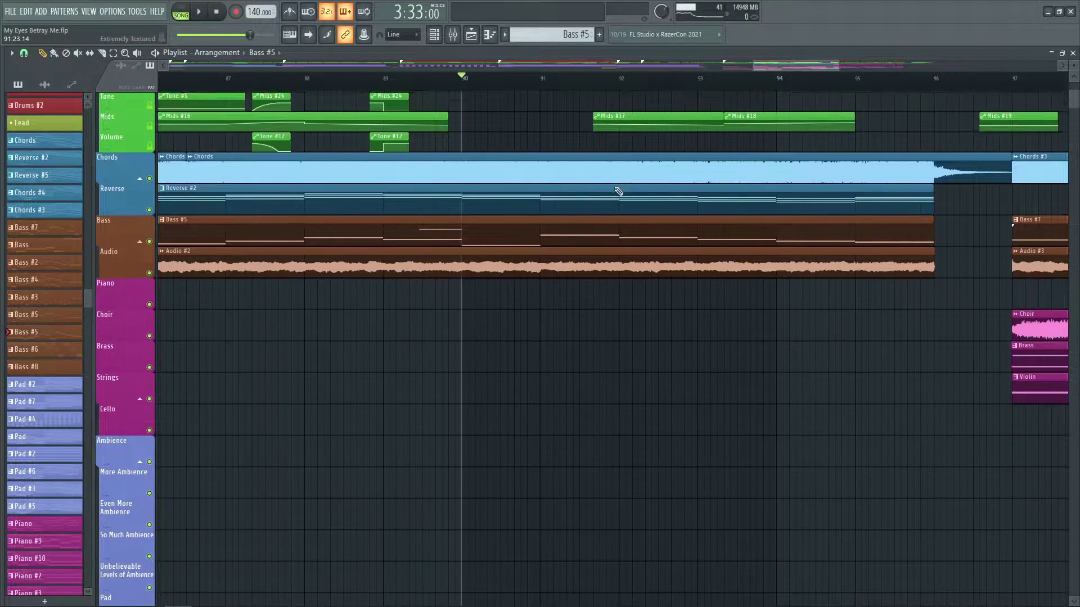
scroll(618, 192, up, 20)
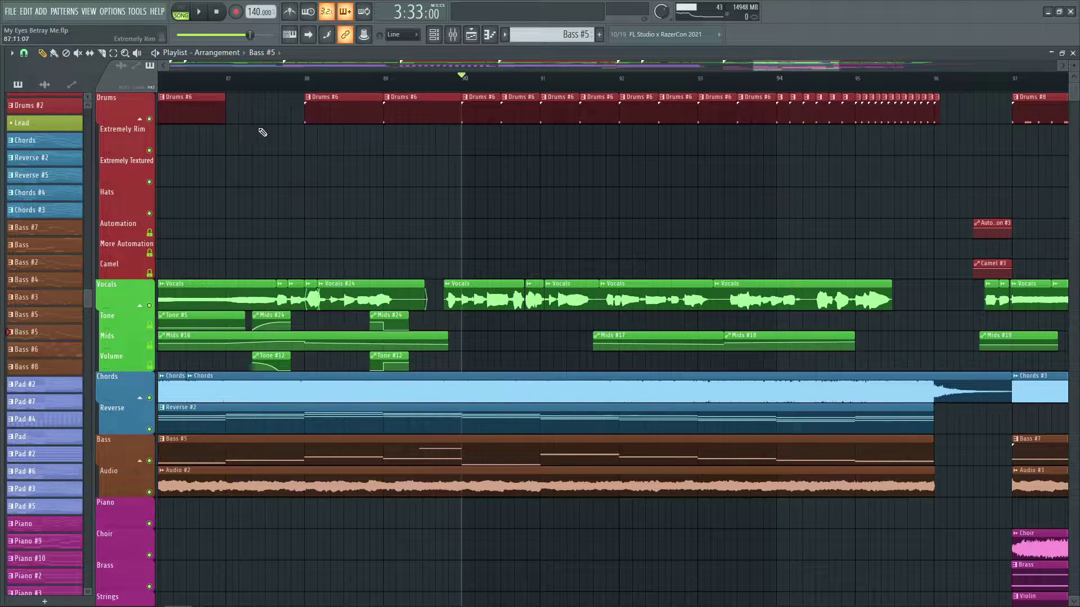
Solo the Drums track, play its build from bar 90, skip ahead to bar 94, and stop past bar 95.
ctrl+click(149, 119)
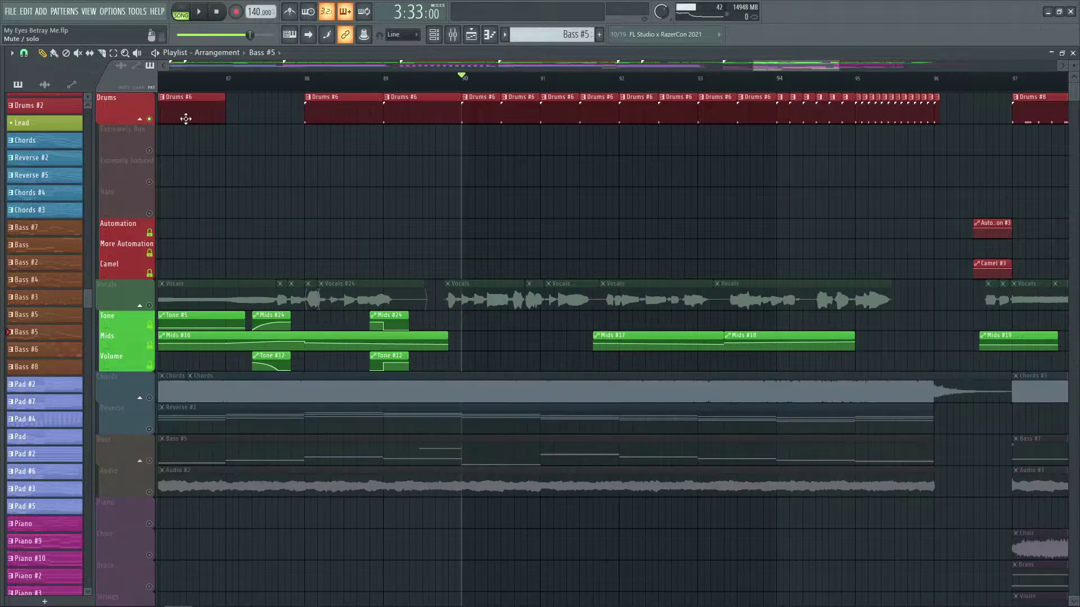
key(space)
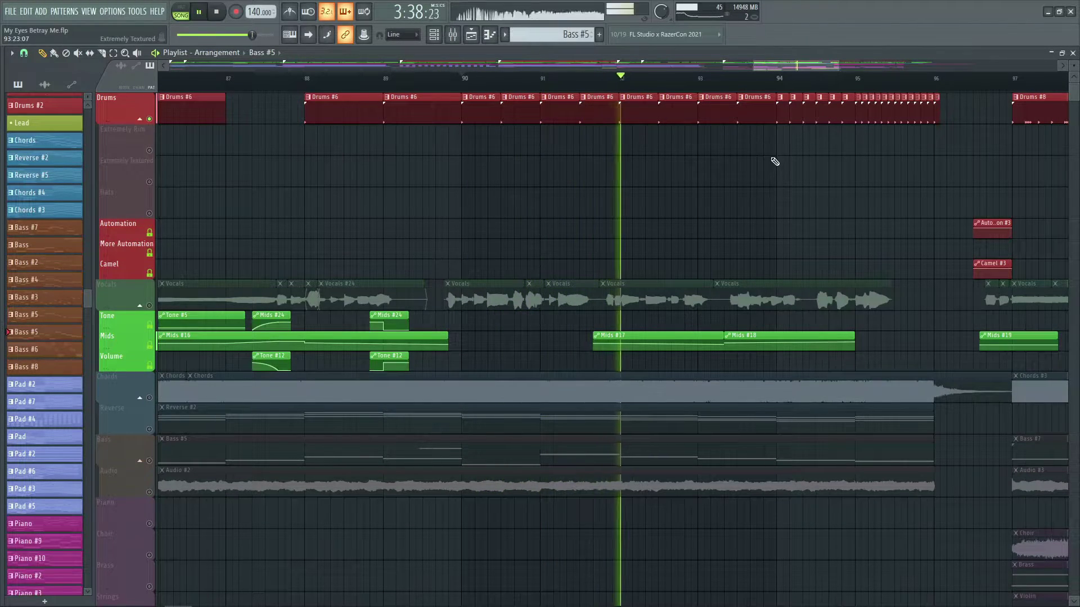
click(783, 78)
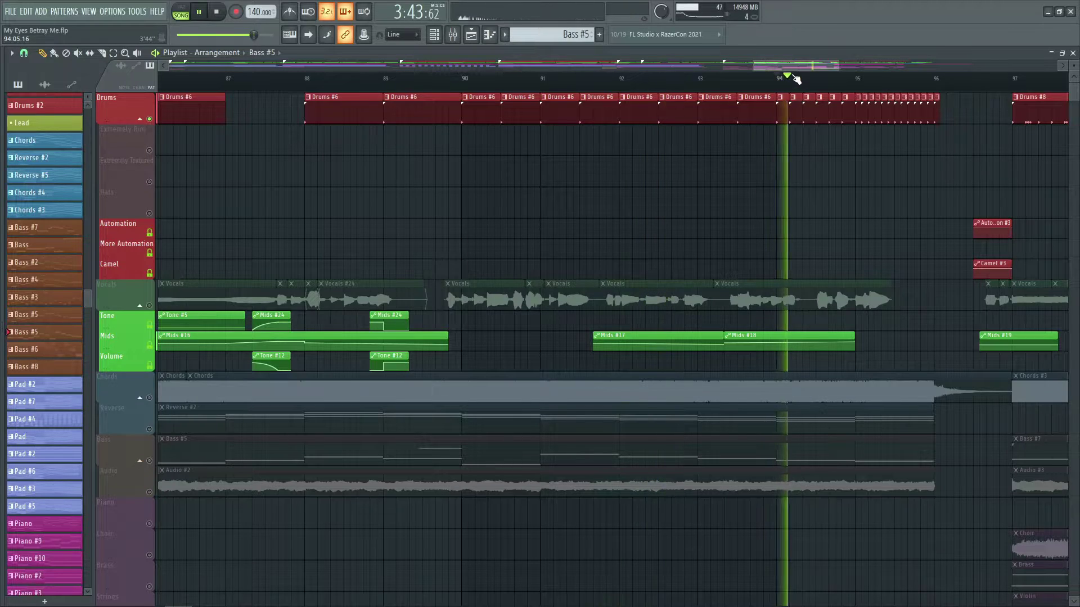
drag(790, 65, 818, 63)
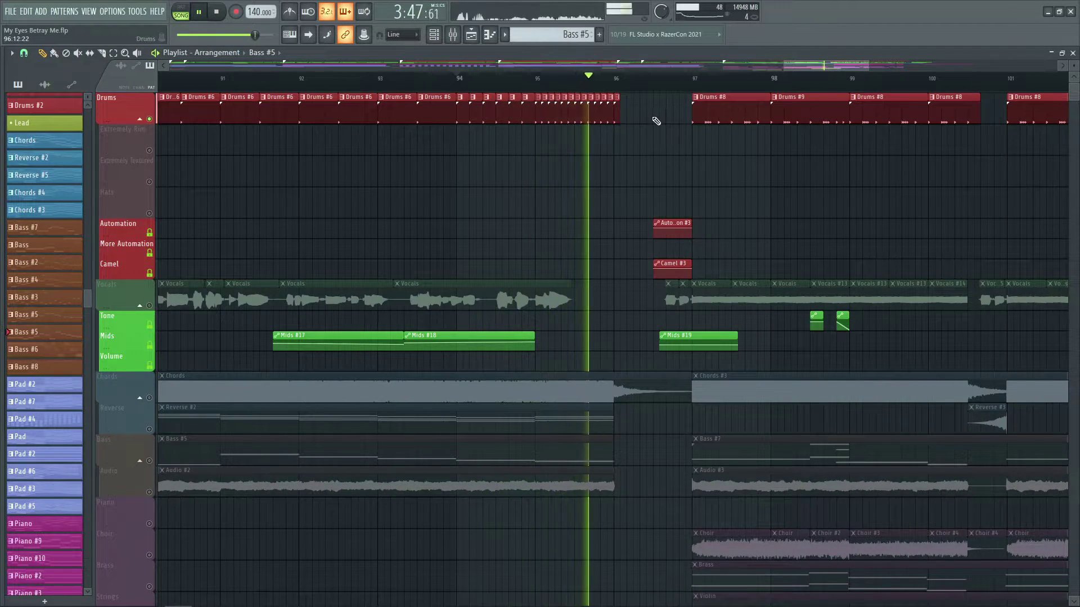
key(space)
Set the playback position to bar 90, solo the More FX track and select its More FX #3 clip.
scroll(647, 134, down, 12)
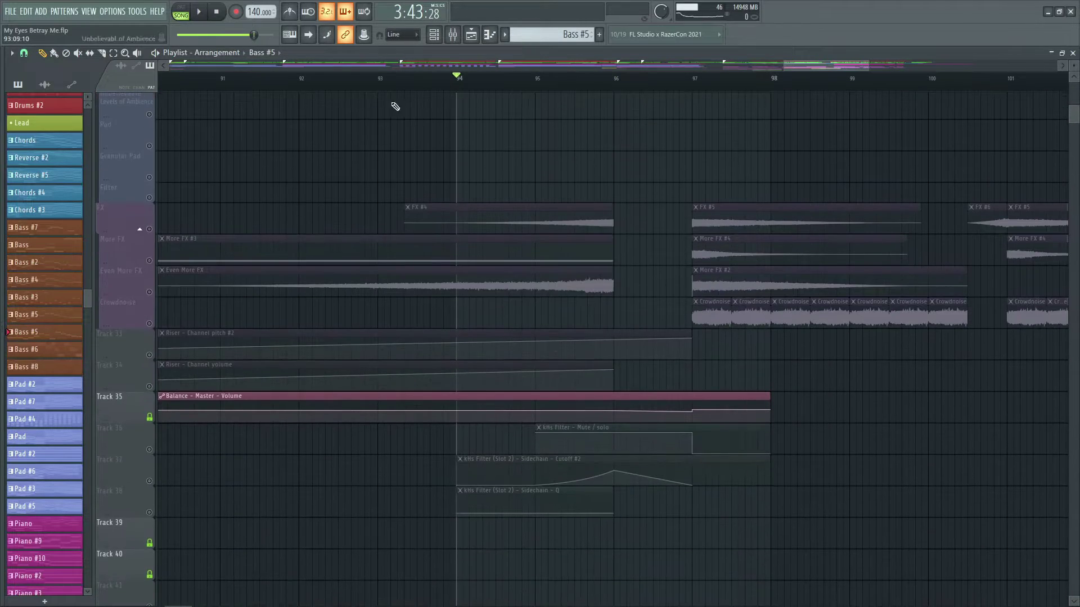
drag(284, 81, 266, 159)
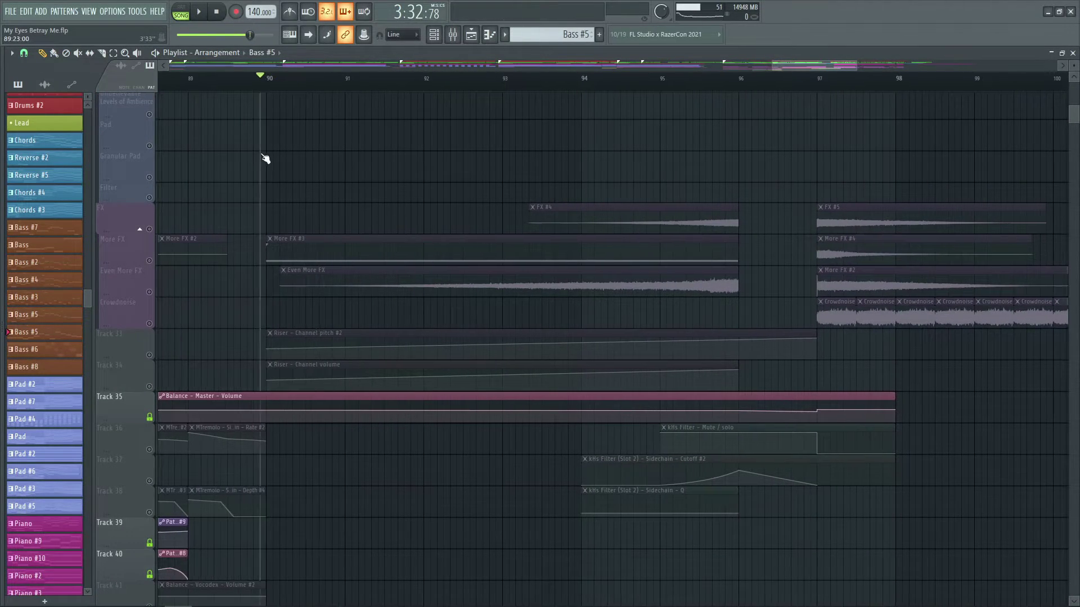
click(148, 256)
click(337, 247)
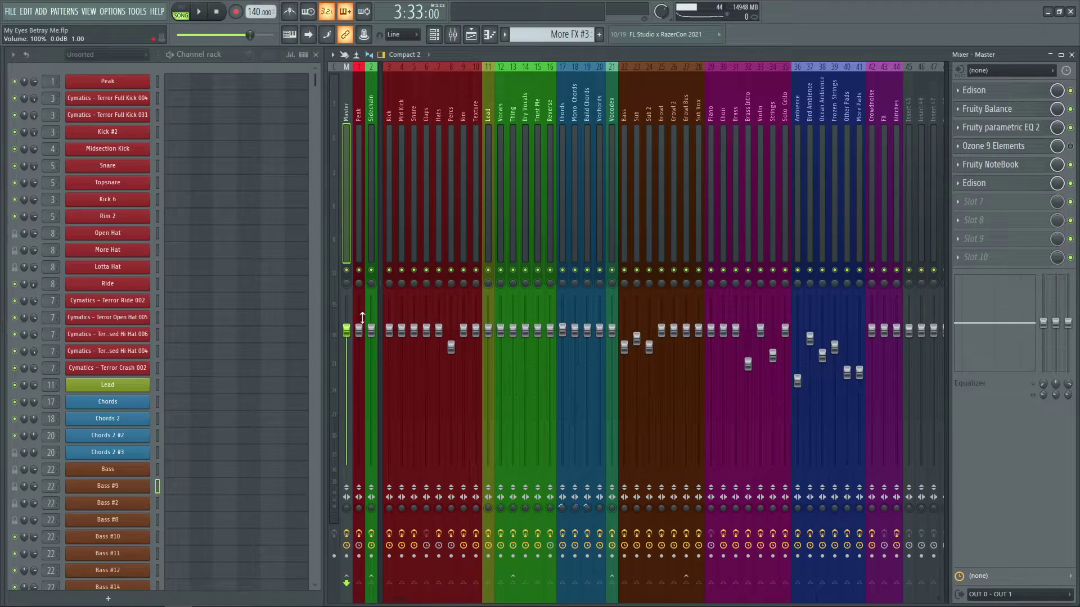
Open the Riser channel's 3x Osc from the channel rack and examine its oscillator settings.
scroll(187, 415, down, 10)
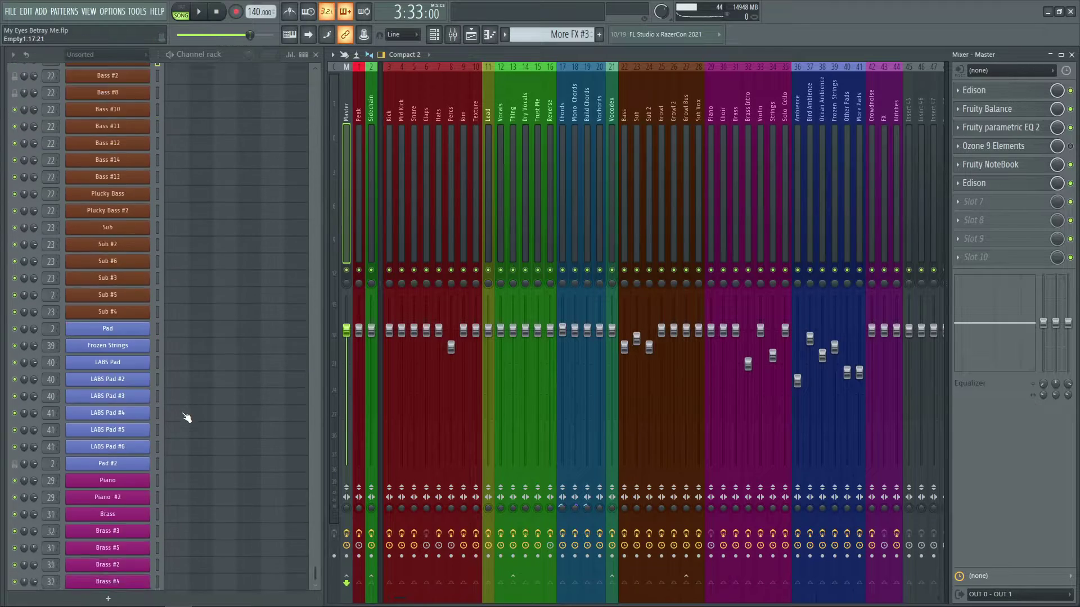
click(106, 574)
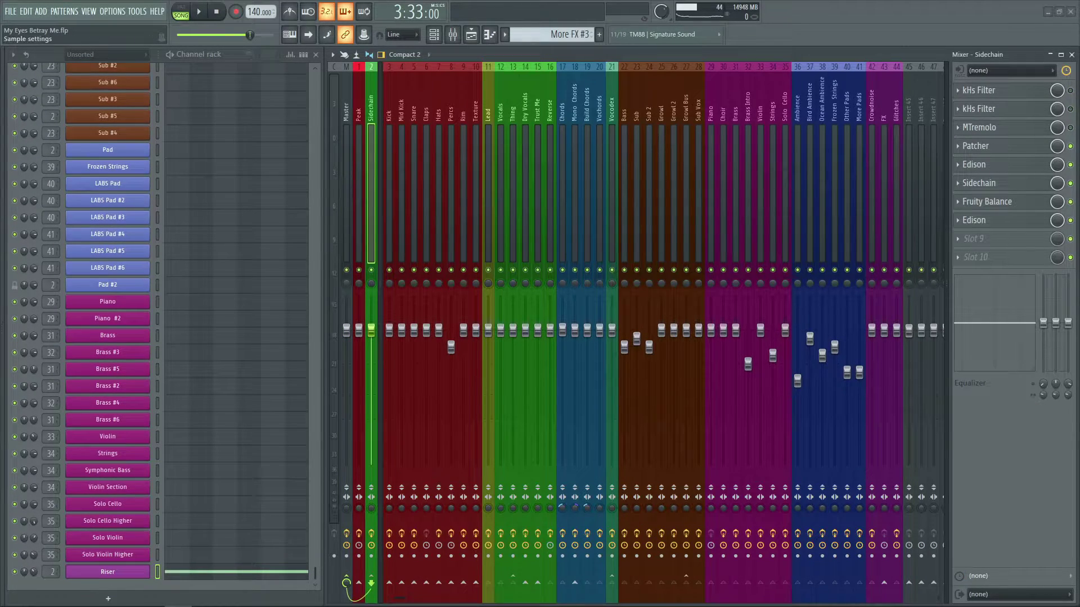
click(108, 571)
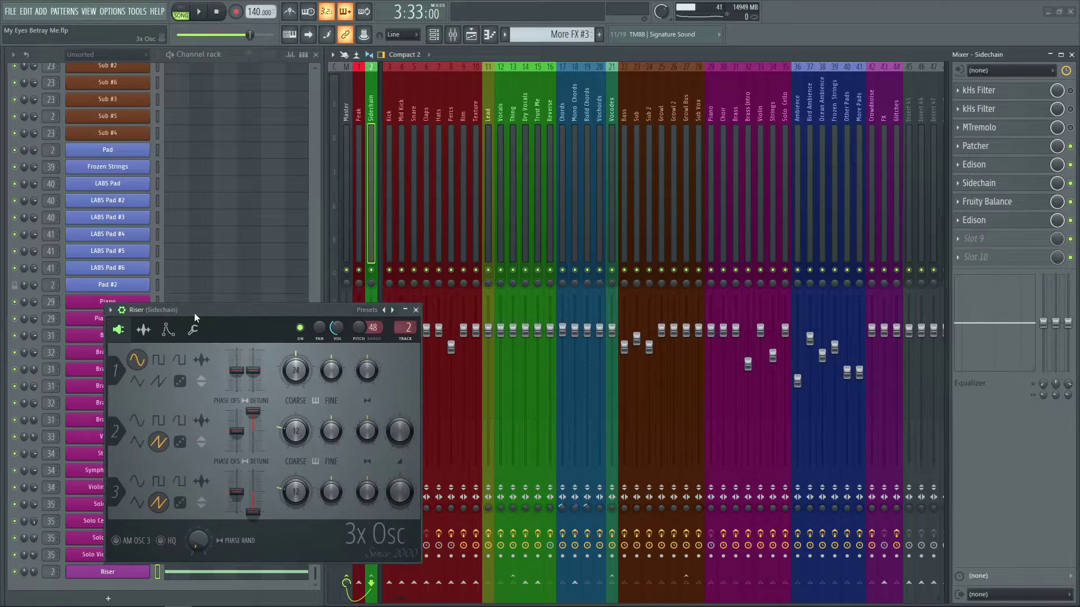
drag(194, 313, 579, 213)
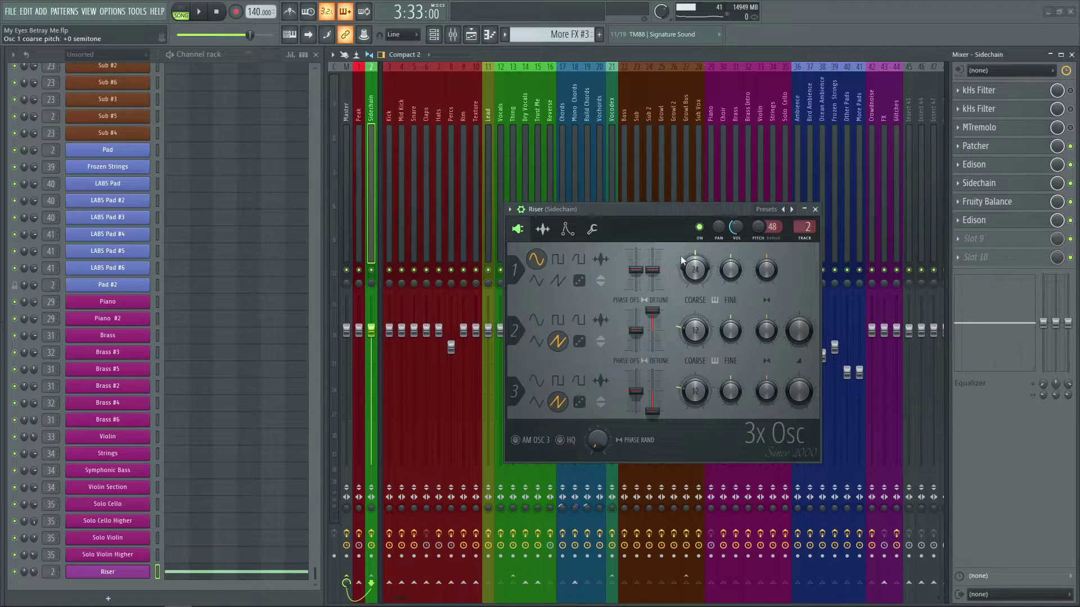
scroll(797, 241, down, 1)
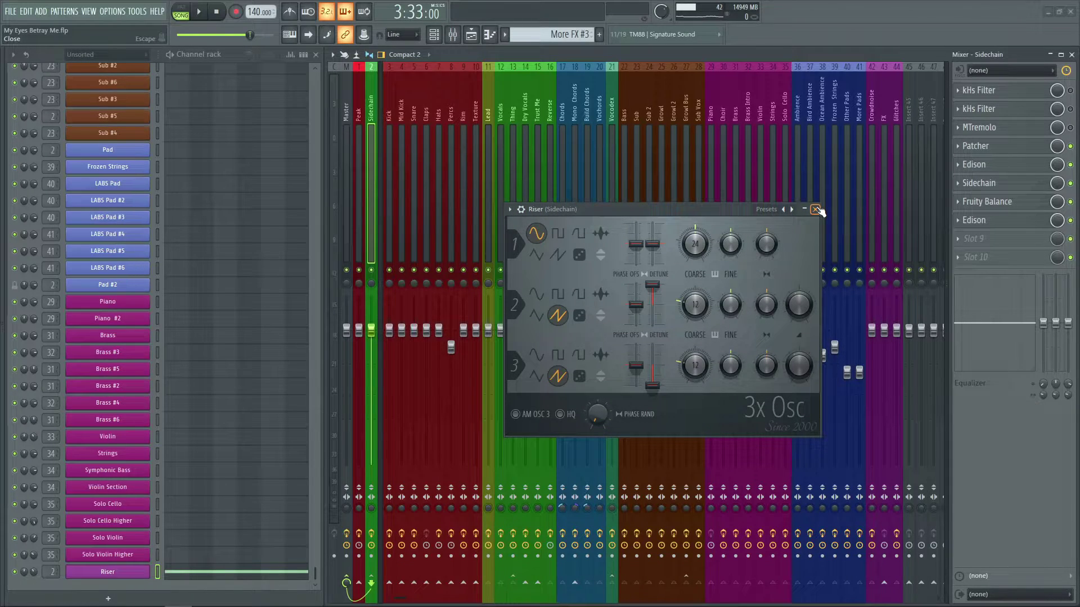
Return to the playlist, play the soloed riser from bar 90 to past bar 95, and stop playback.
key(F5)
key(space)
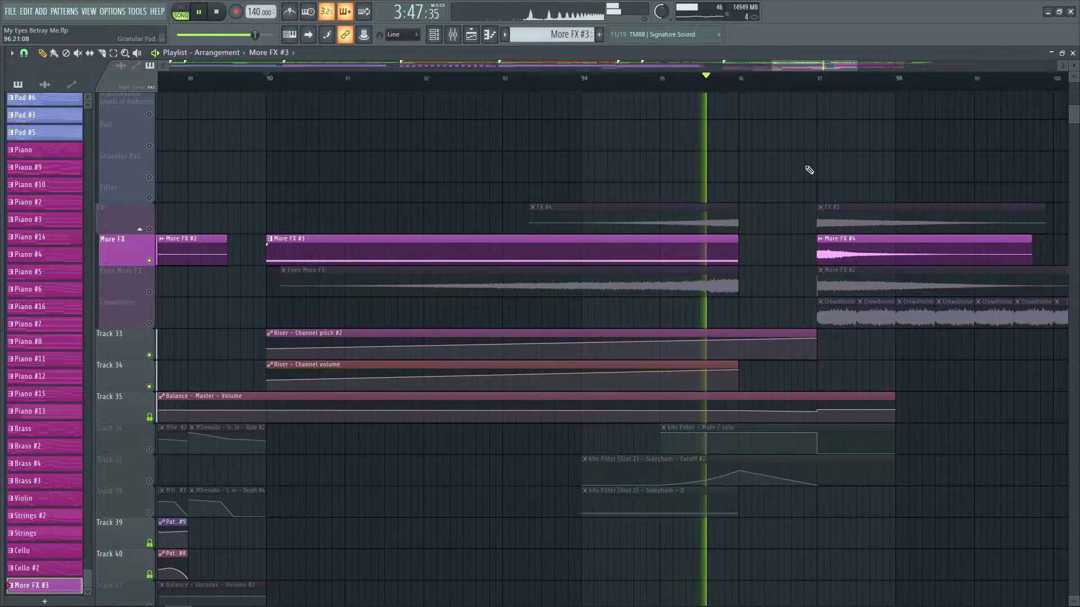
key(space)
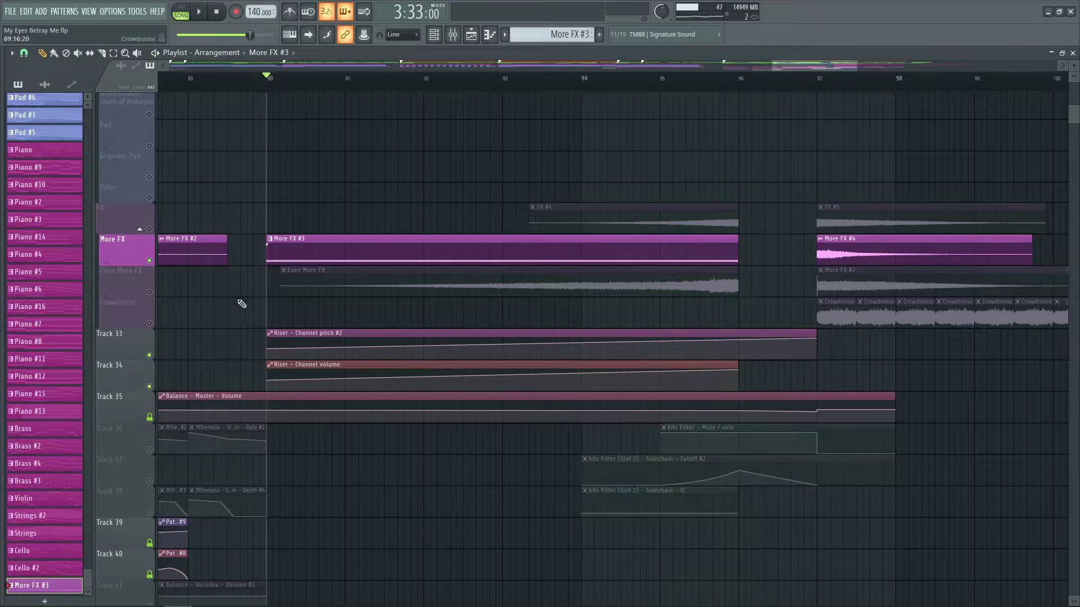
Solo the FX track, unmute Track 34, and set the playback position about midway through bar 94.
right_click(153, 229)
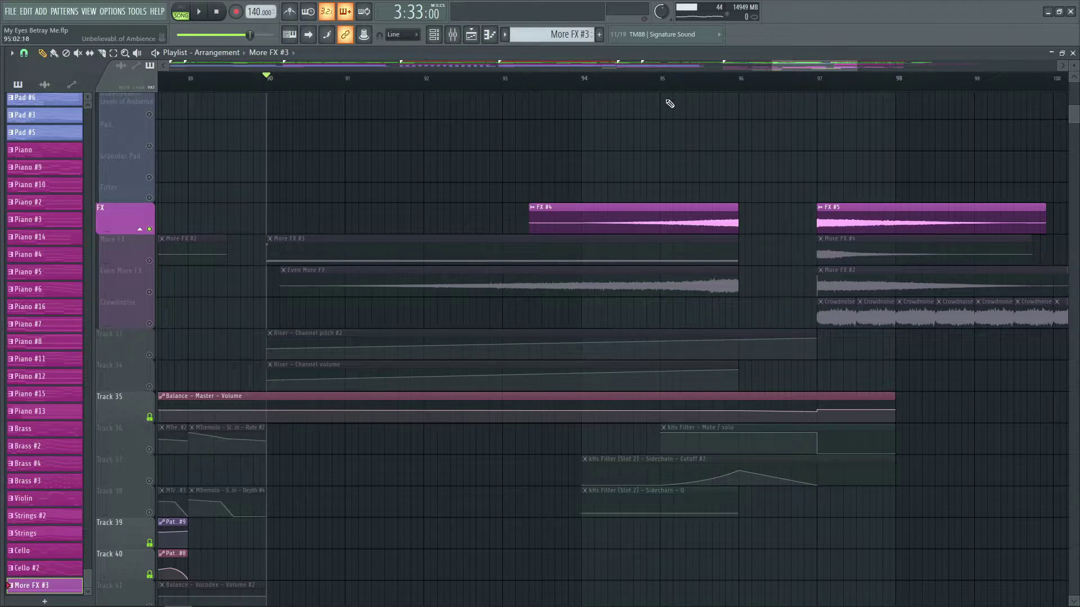
click(149, 387)
click(633, 83)
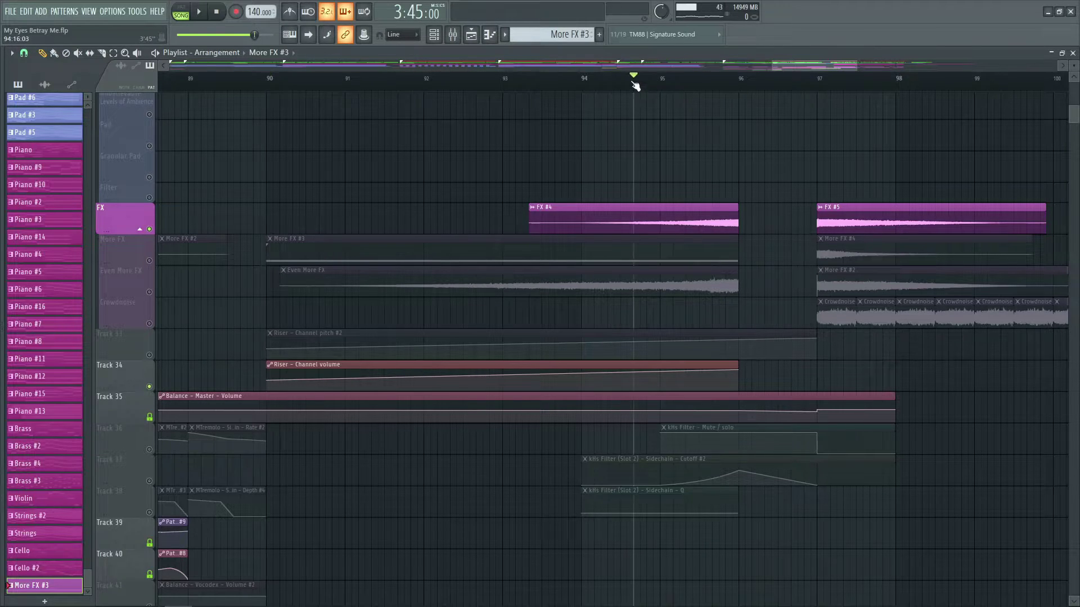
Select the FX #4 clip before bar 96 and open its audio clip channel settings.
click(700, 202)
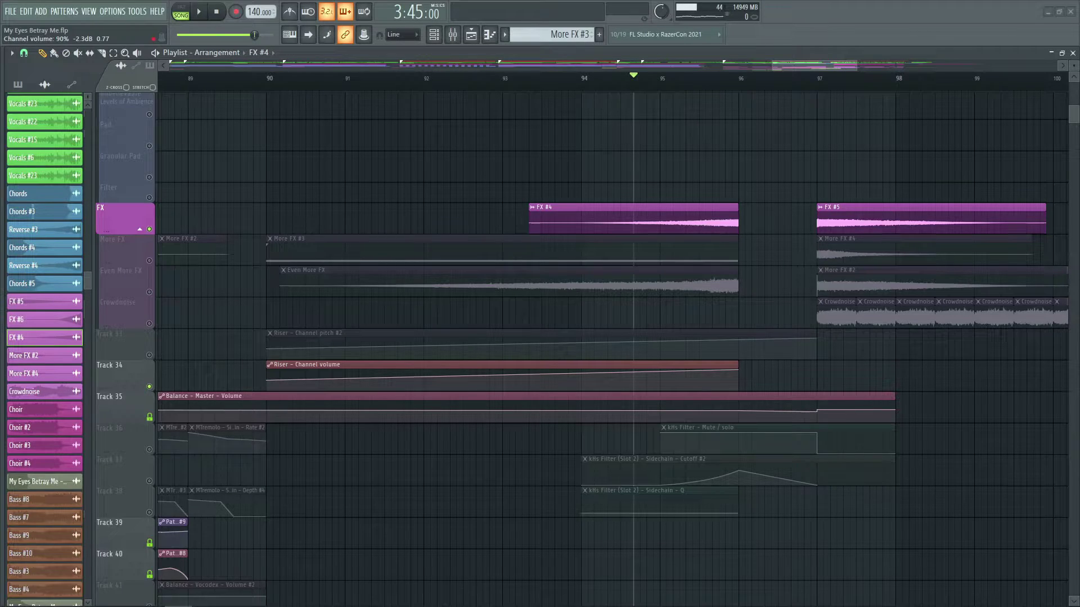
double_click(700, 216)
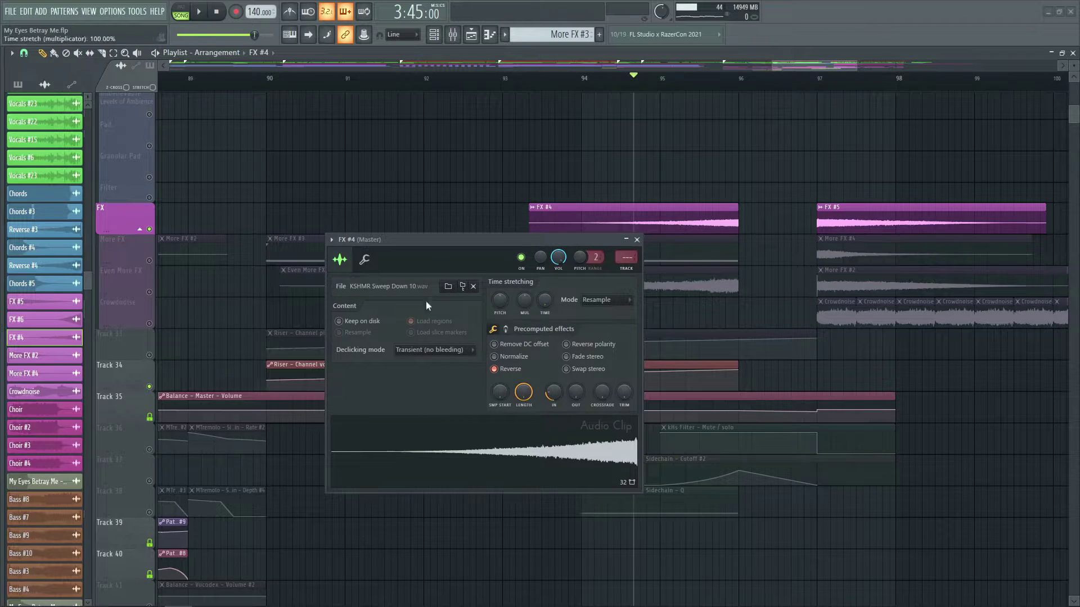
Close the FX #4 clip's sample settings and play back the soloed FX track.
click(636, 241)
key(space)
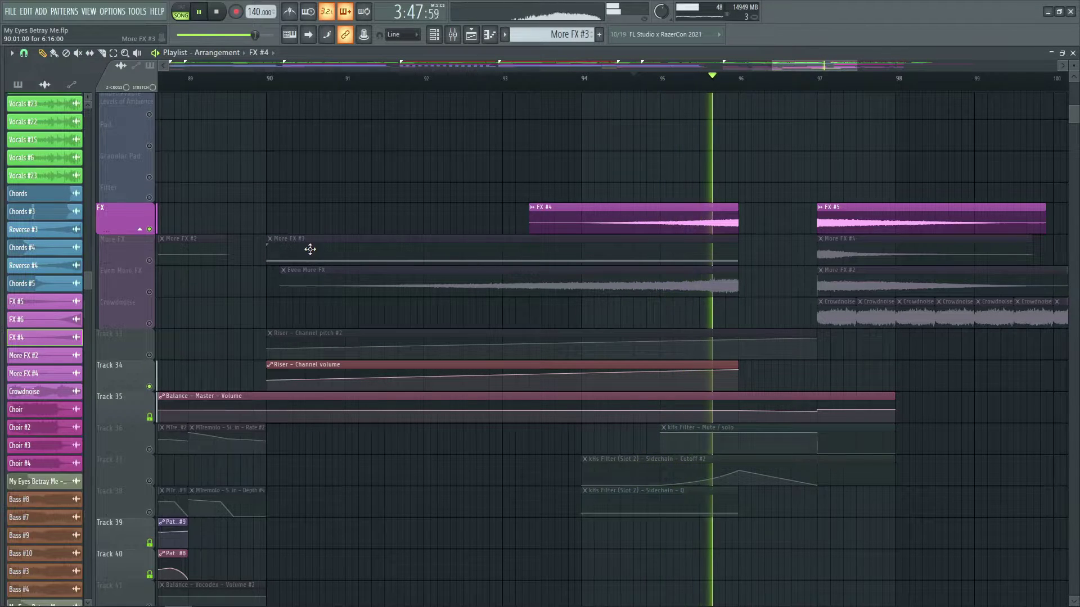
Solo the Even More FX track instead of FX, play it from just before bar 92, and inspect its clip's sample settings.
click(149, 230)
click(149, 292)
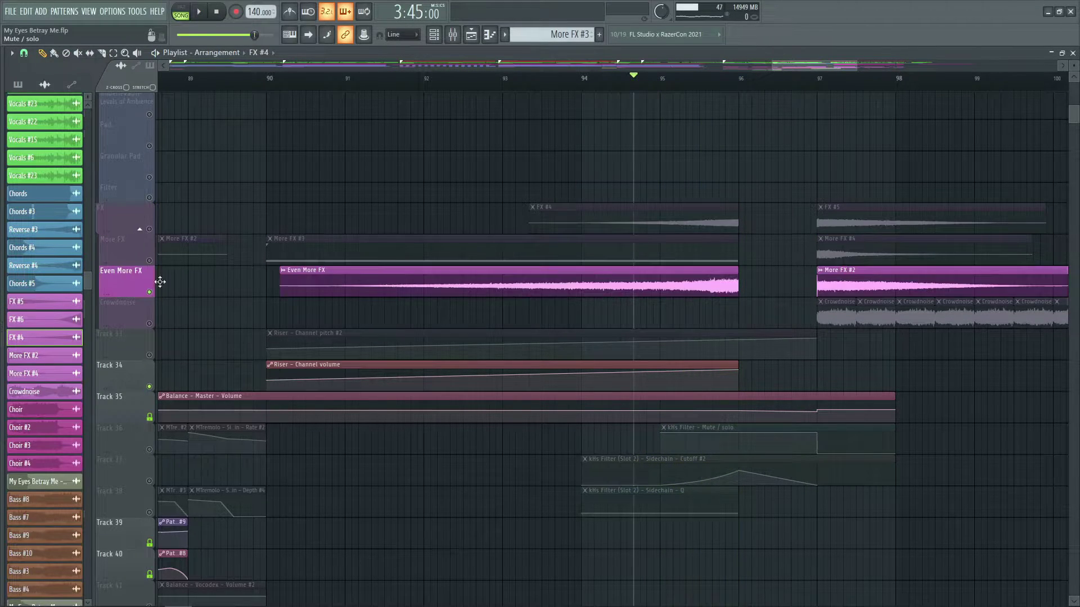
click(410, 77)
double_click(561, 273)
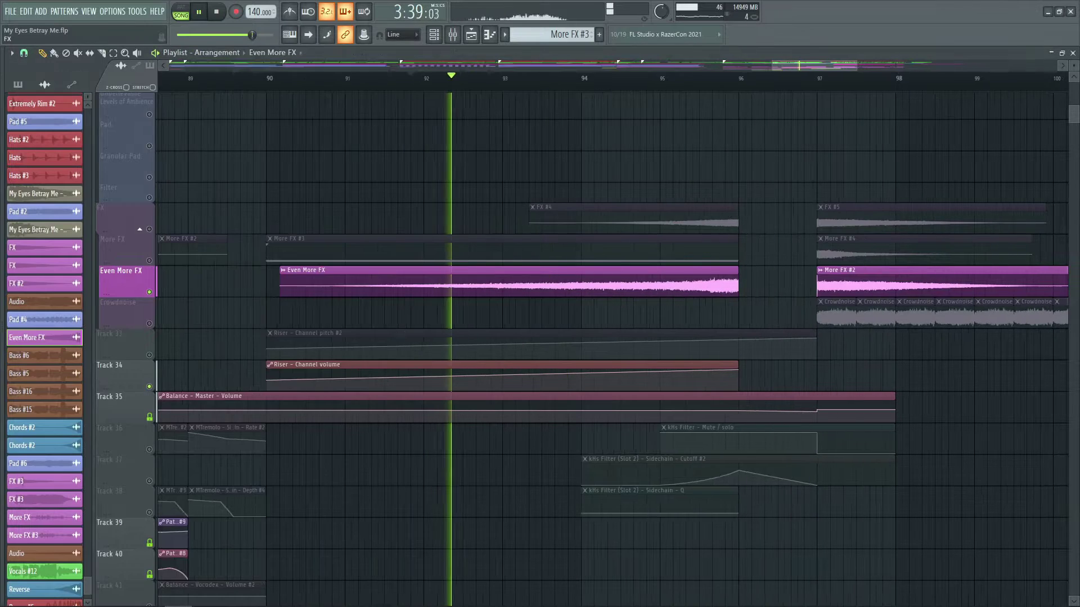
drag(432, 318, 443, 263)
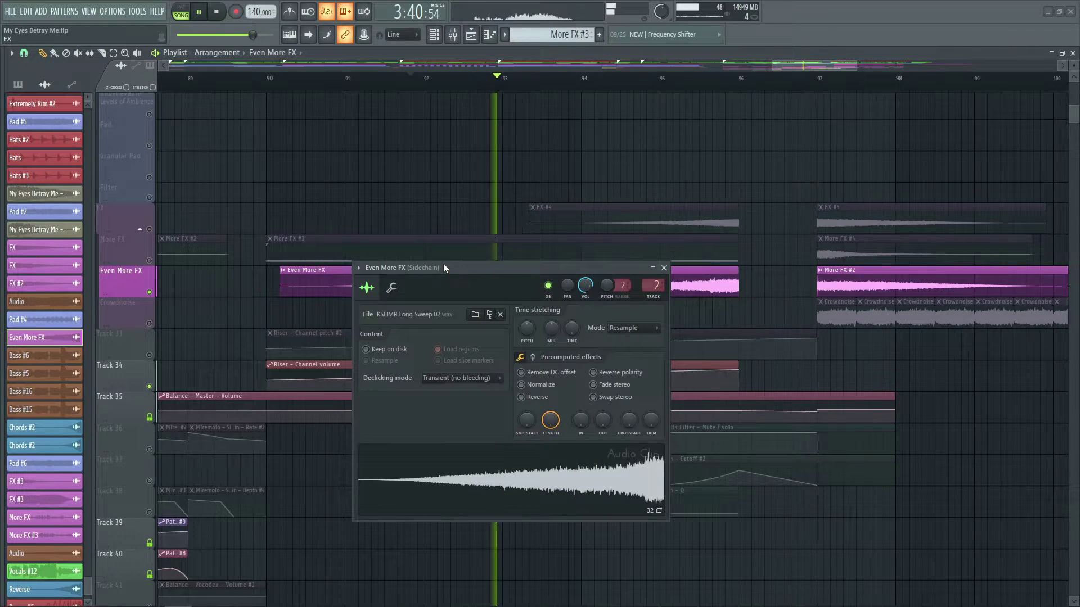
click(663, 262)
scroll(460, 477, up, 6)
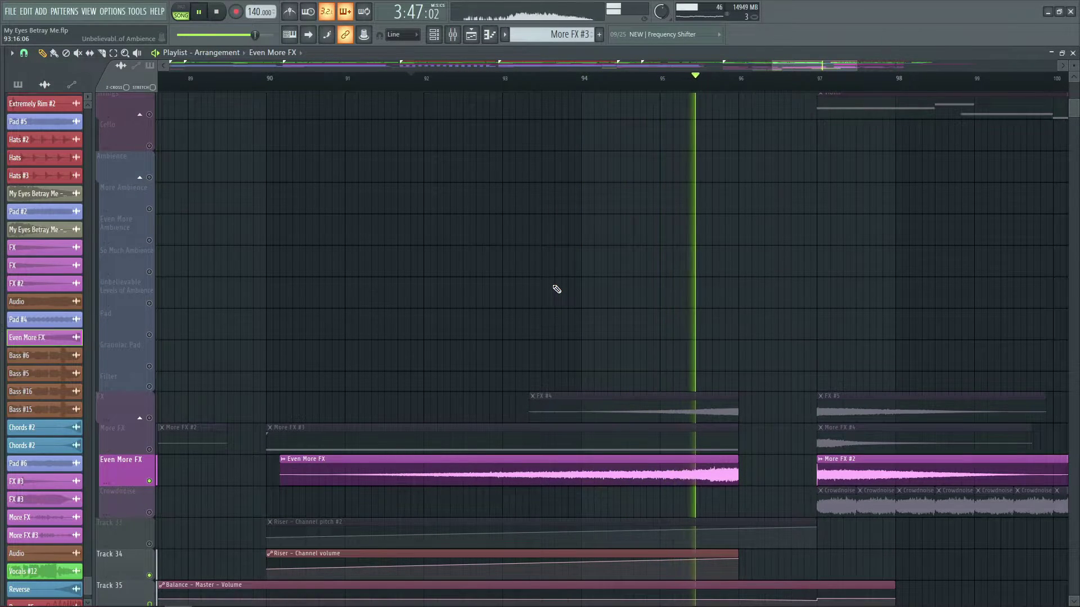
Stop playback and unsolo Even More FX so all playlist tracks are active again.
key(space)
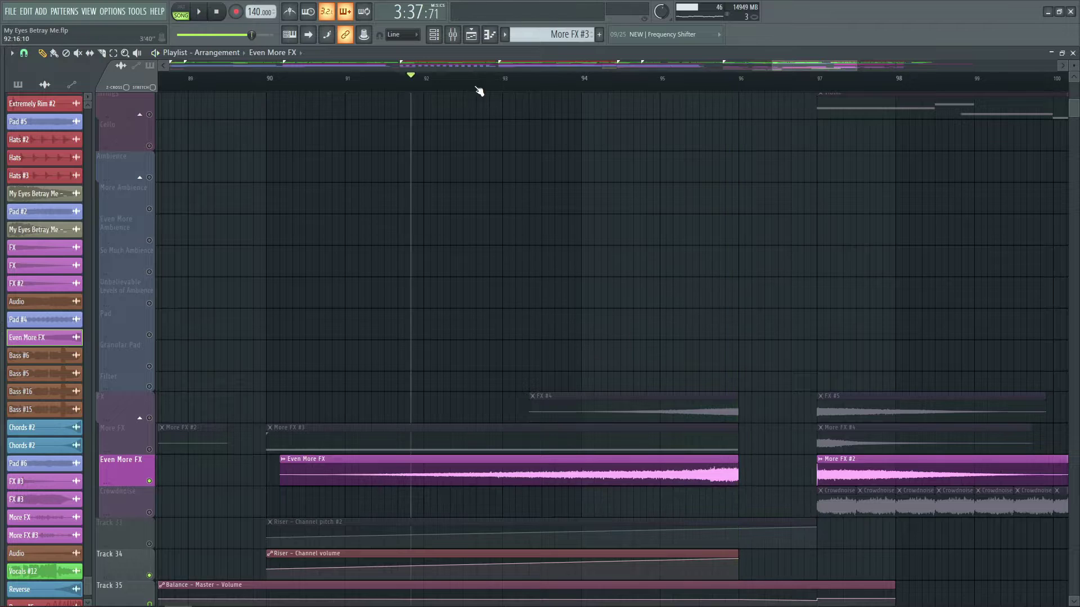
scroll(478, 91, down, 4)
right_click(150, 481)
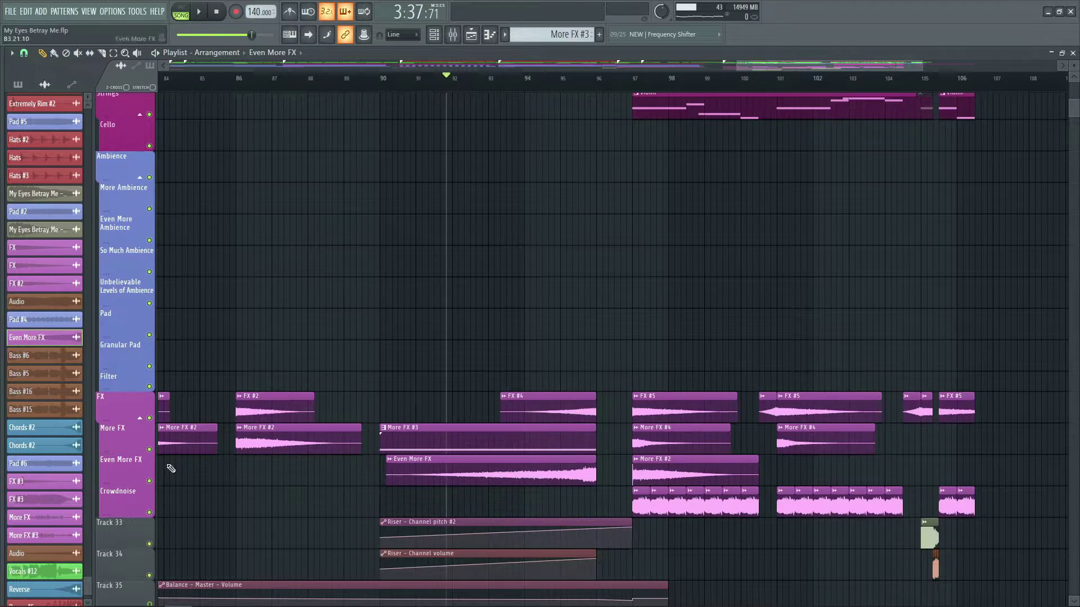
Look over the arrangement's ambience, FX, vocal and chord tracks across the song and place the playhead at bar 94.
scroll(578, 372, up, 8)
scroll(579, 409, down, 4)
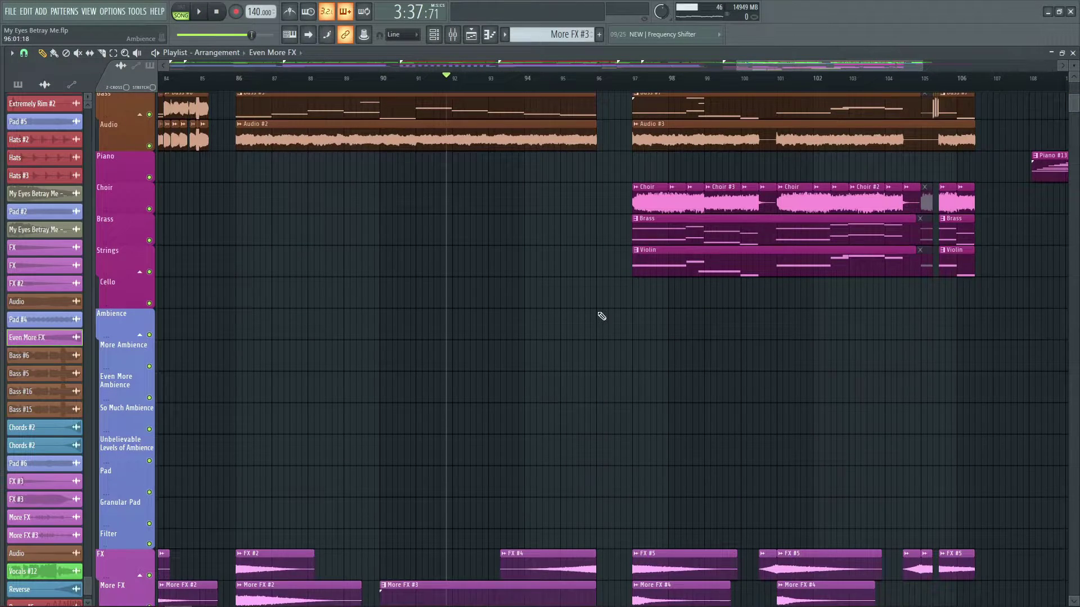
scroll(601, 317, down, 4)
scroll(597, 82, down, 6)
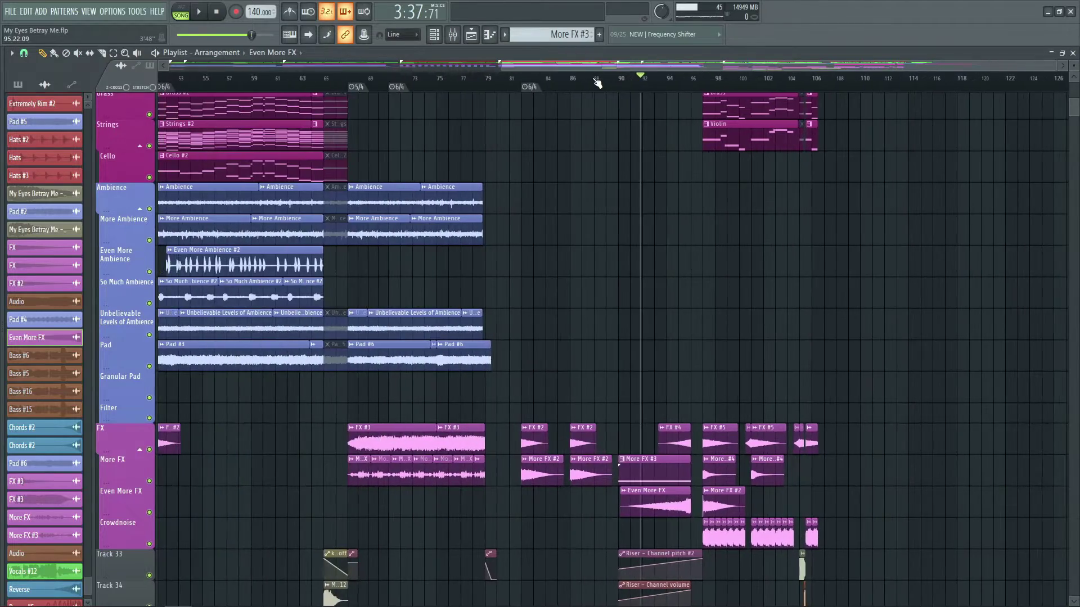
scroll(597, 83, up, 1)
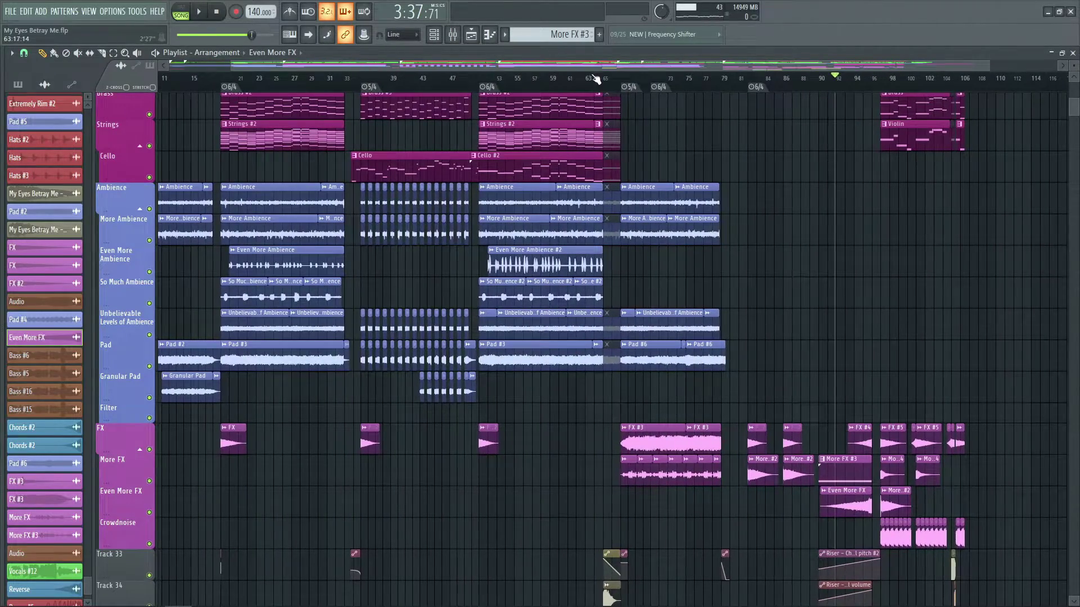
scroll(595, 79, down, 1)
scroll(988, 222, up, 12)
scroll(949, 88, up, 6)
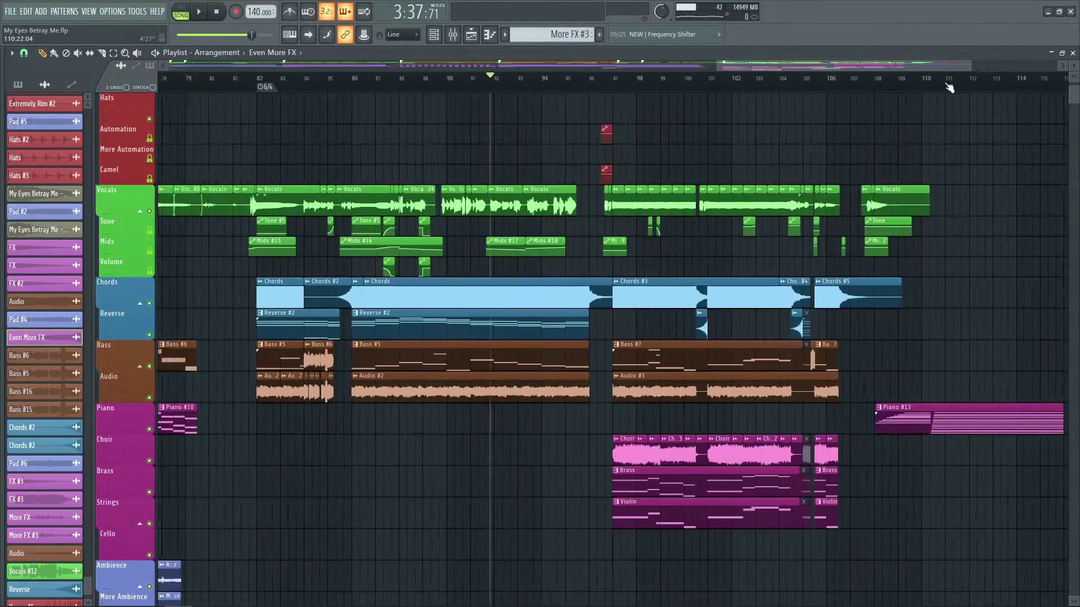
click(501, 81)
scroll(765, 145, up, 3)
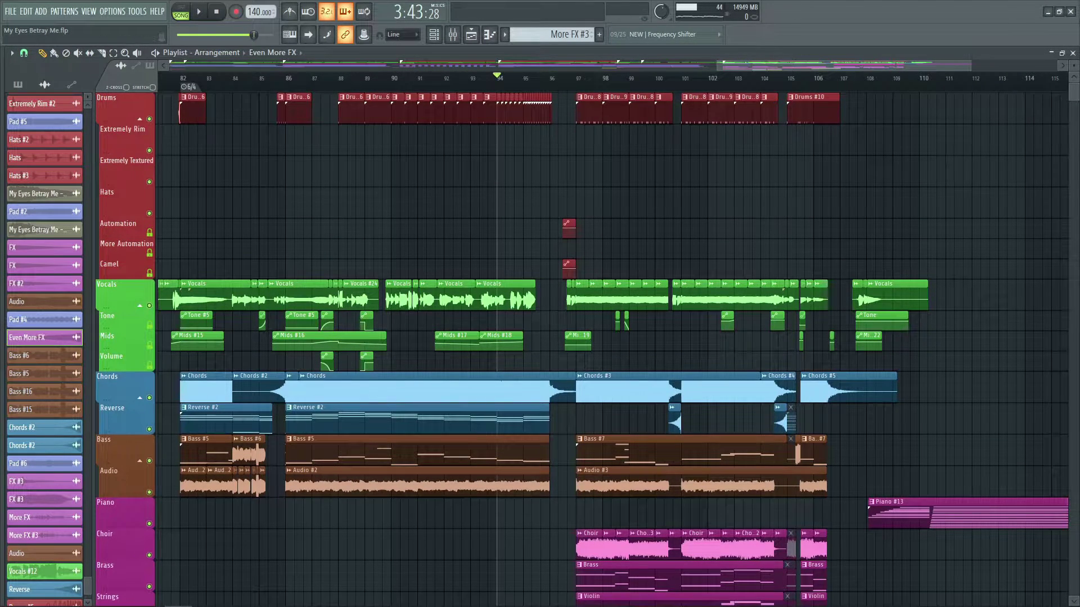
Browse the song's patterns and select the Chords #3 pattern.
click(1073, 53)
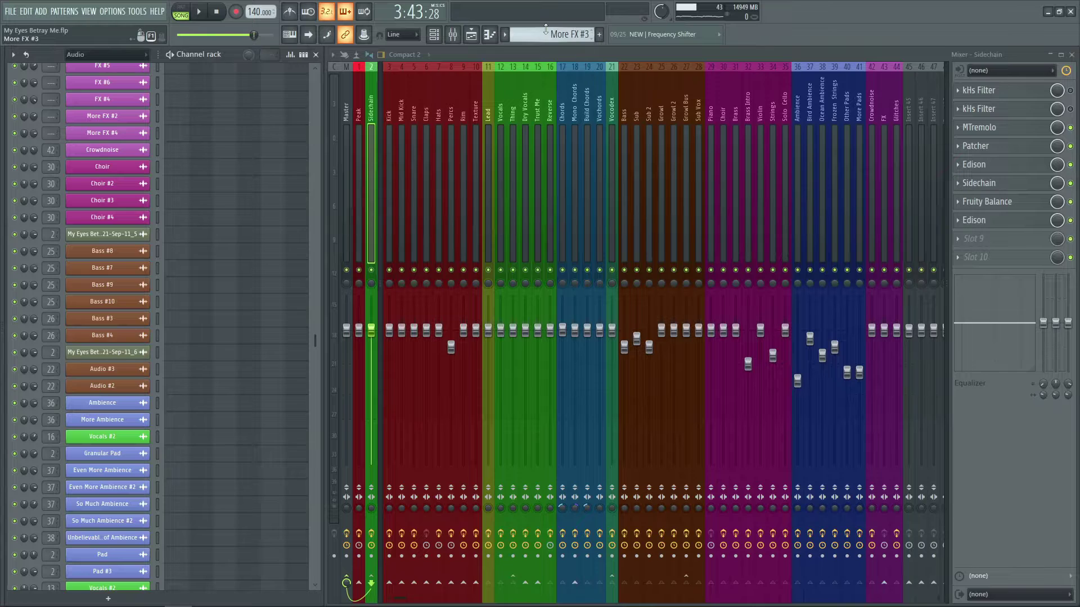
scroll(545, 31, down, 2)
scroll(545, 31, down, 1)
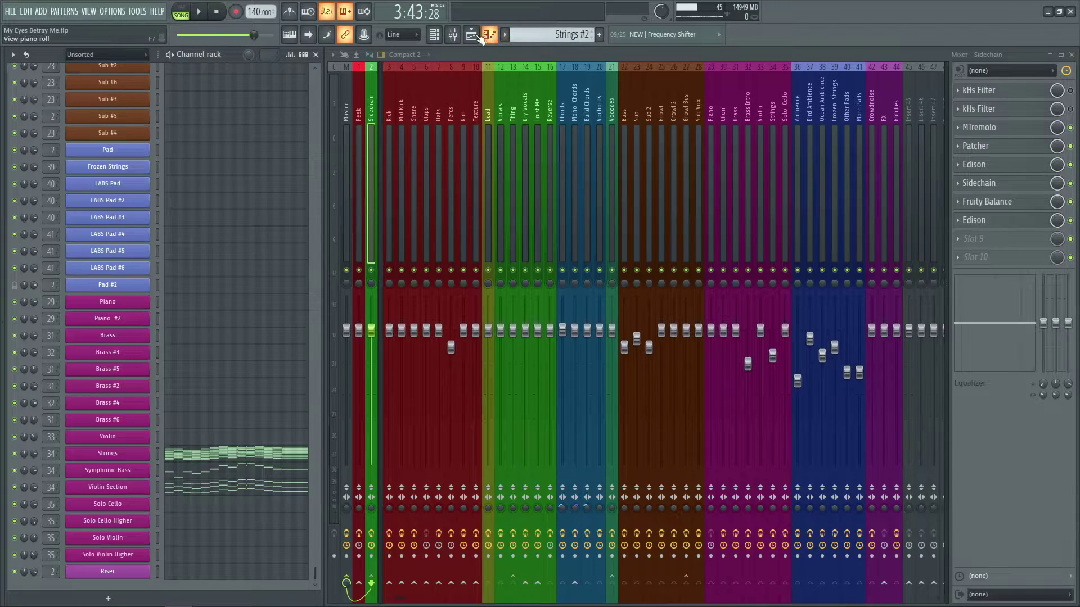
click(489, 35)
scroll(40, 242, up, 8)
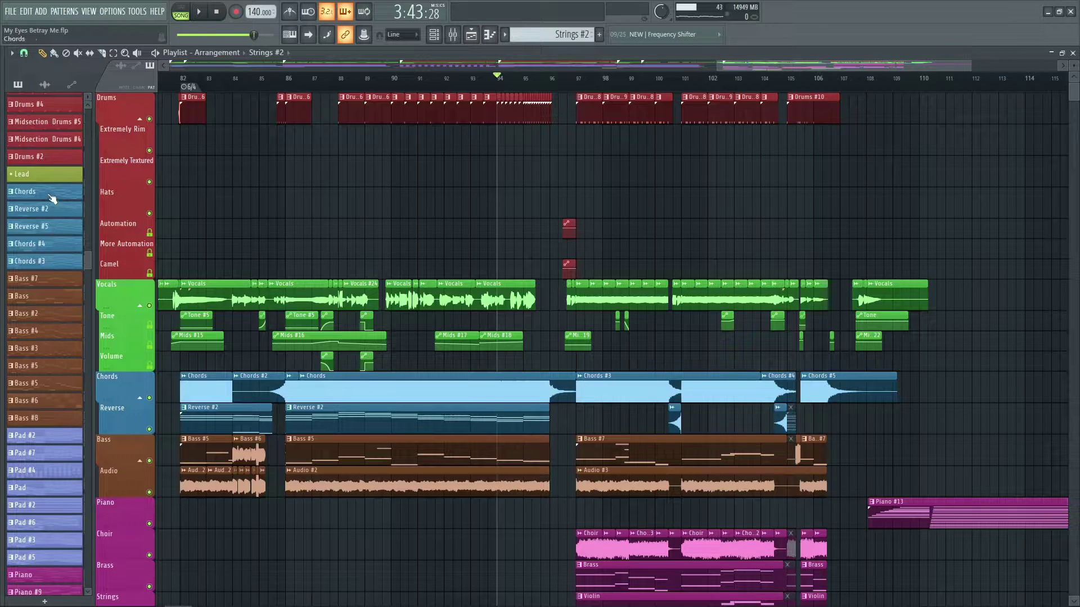
click(34, 261)
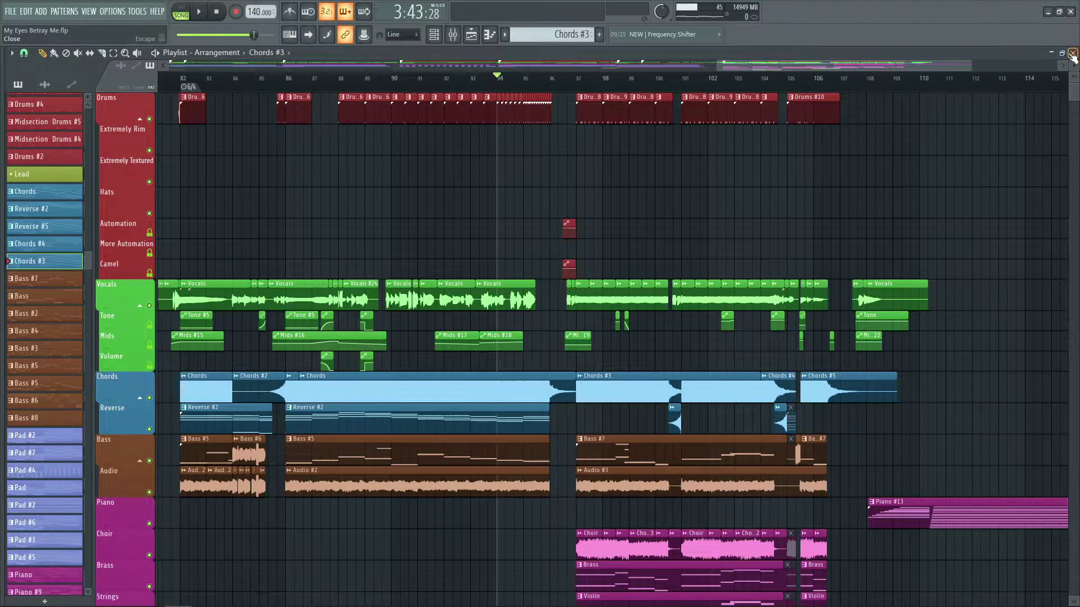
Open the Chords channel's notes of the selected pattern in the piano roll, examine the opening chords, and return to the playlist.
click(1073, 53)
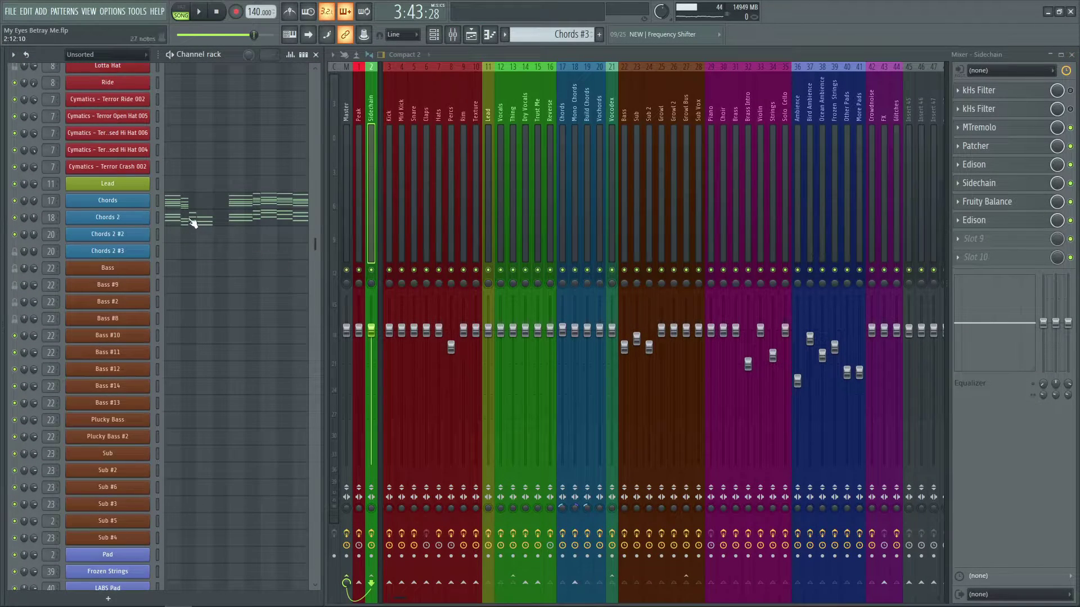
click(192, 223)
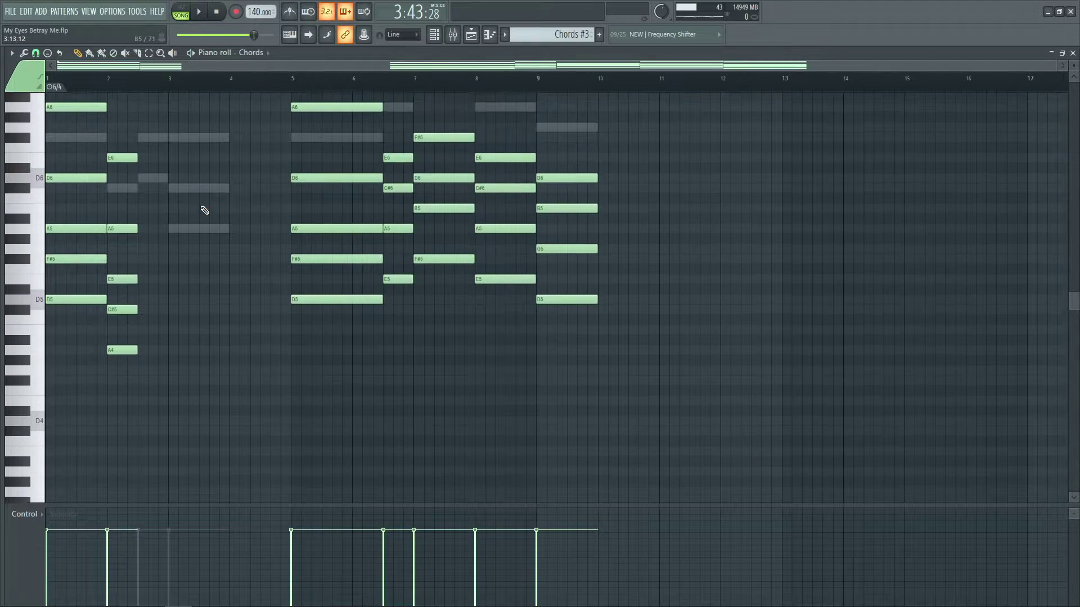
scroll(204, 210, up, 1)
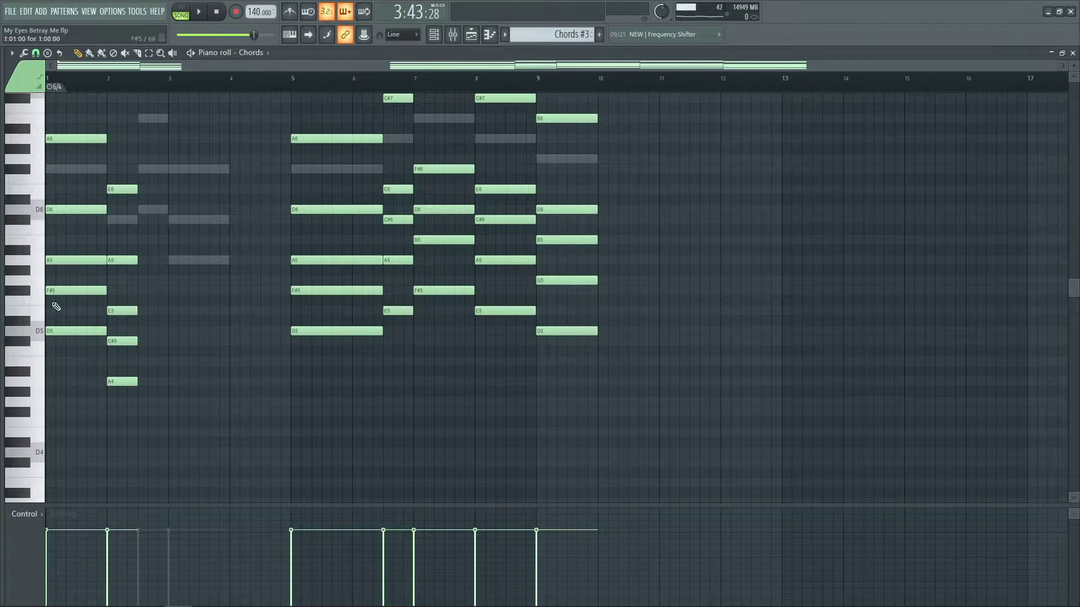
scroll(120, 77, up, 3)
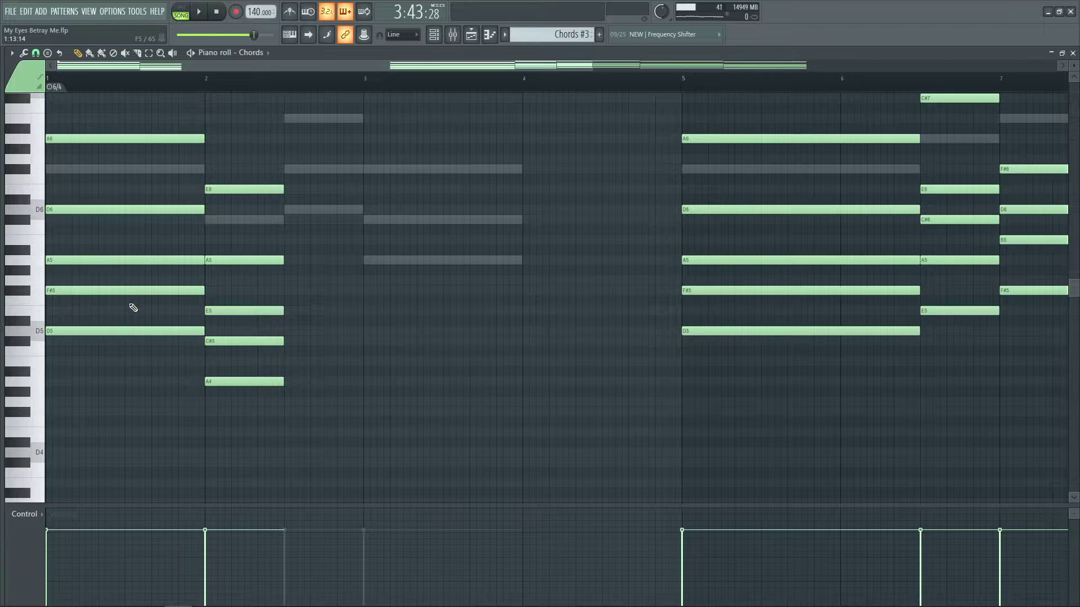
click(471, 34)
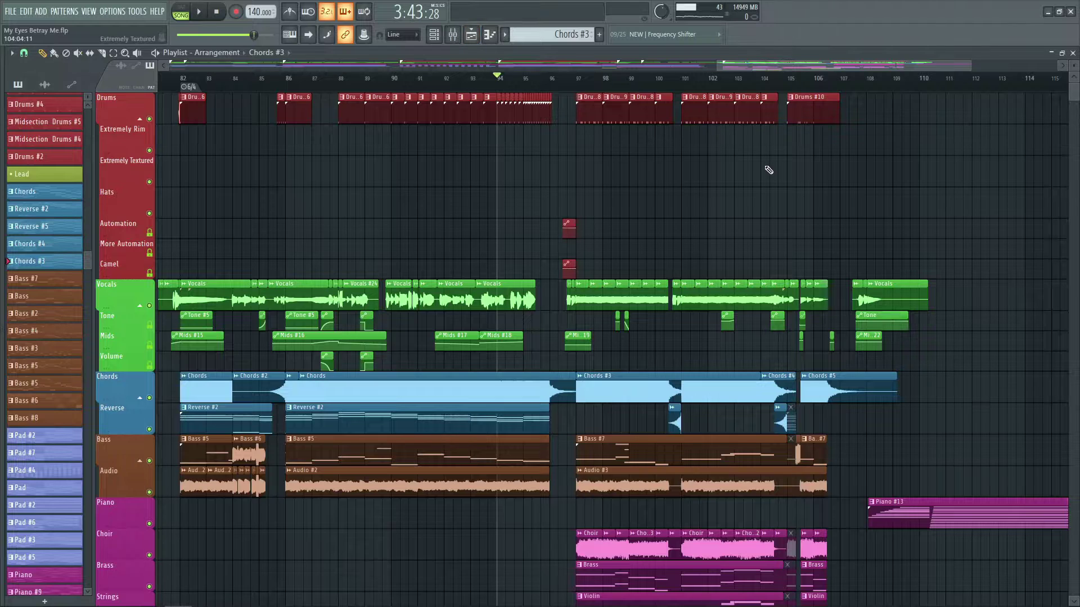
Play the arrangement from bar 94 through the final section to the end of the last drum clip, and stop.
scroll(723, 206, up, 3)
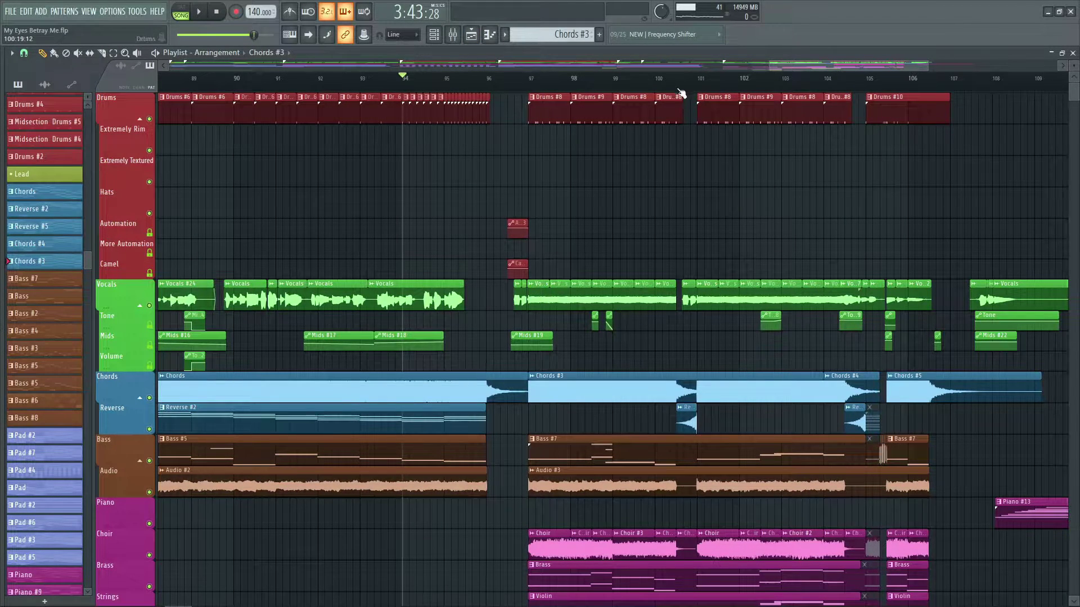
scroll(681, 93, down, 3)
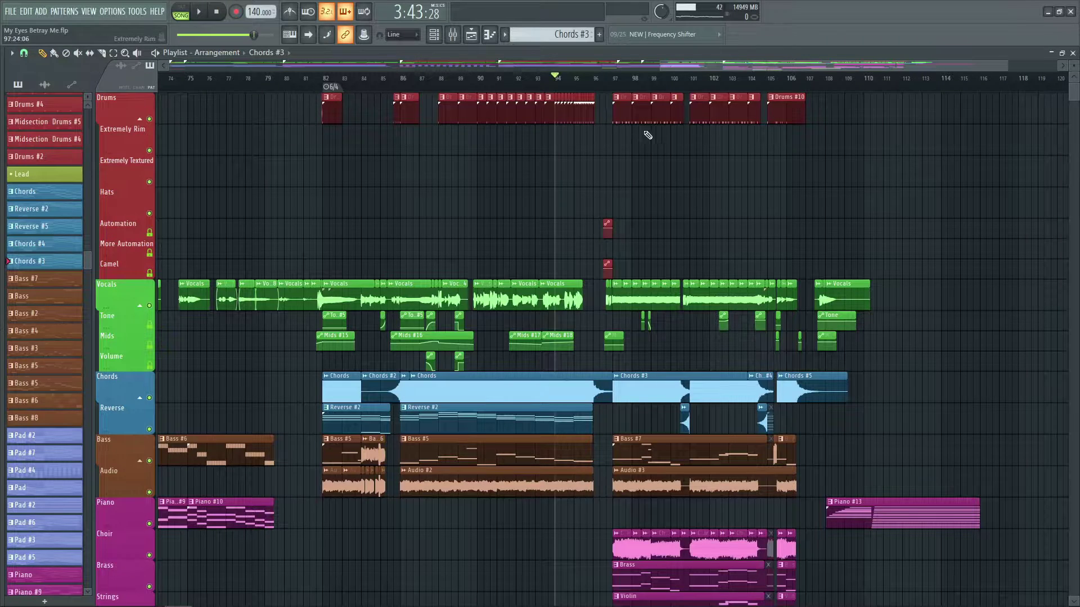
click(613, 78)
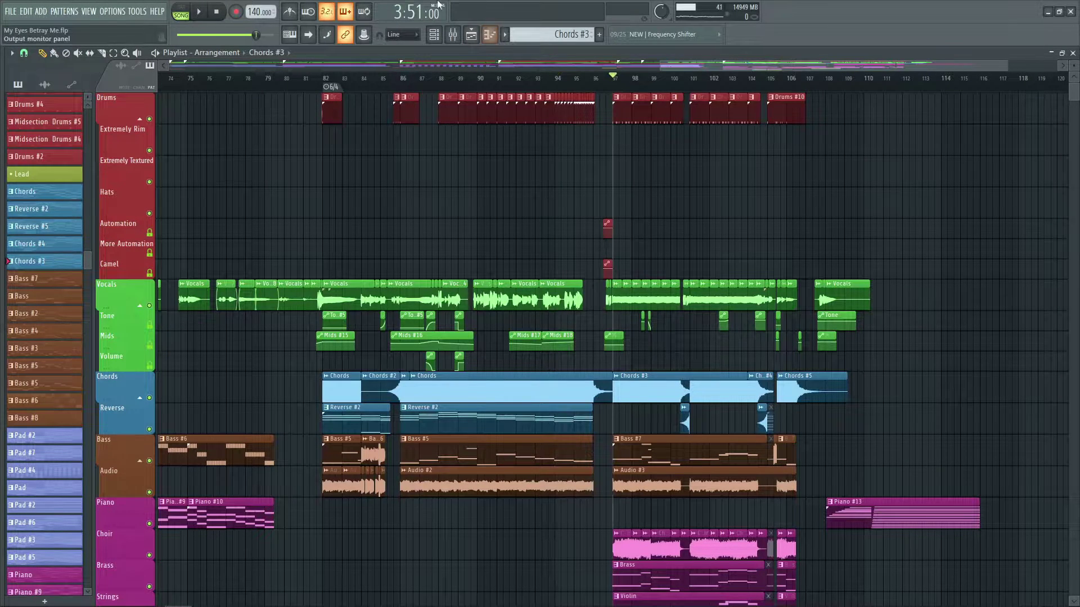
click(580, 79)
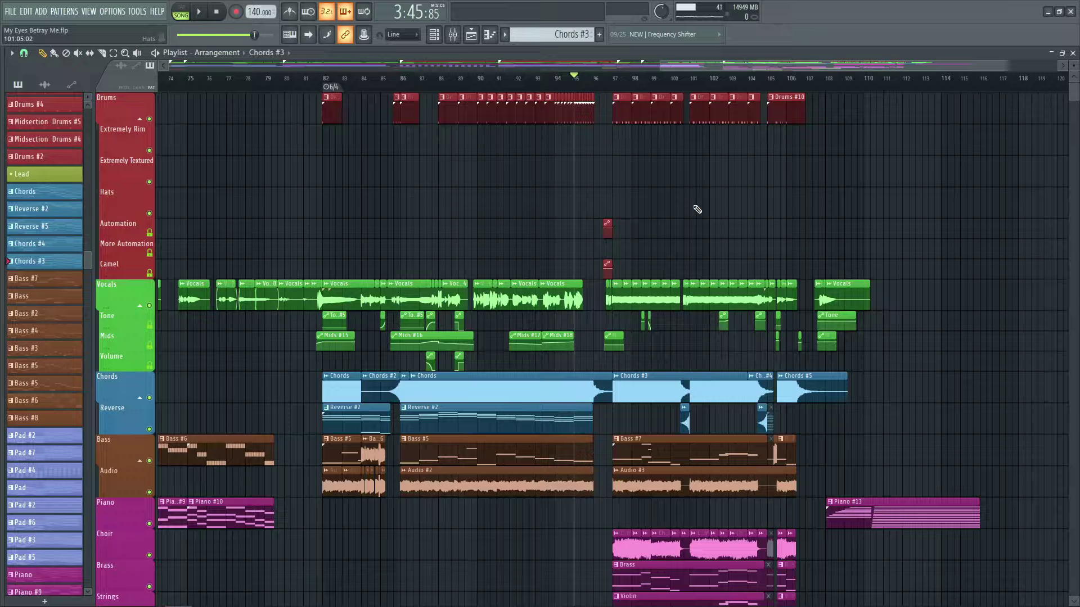
scroll(600, 234, up, 3)
key(space)
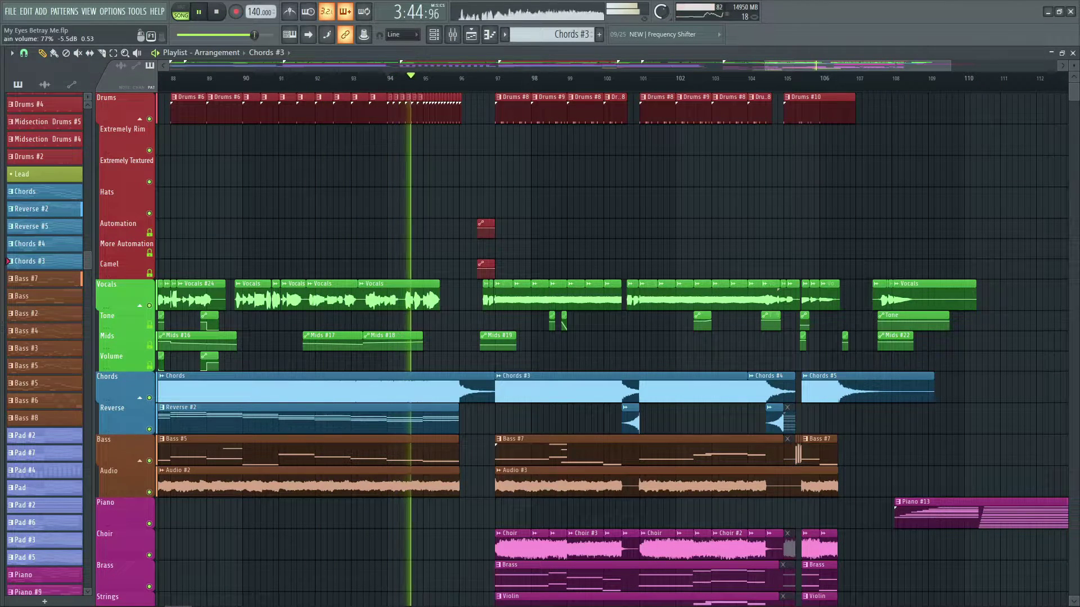
scroll(714, 78, up, 1)
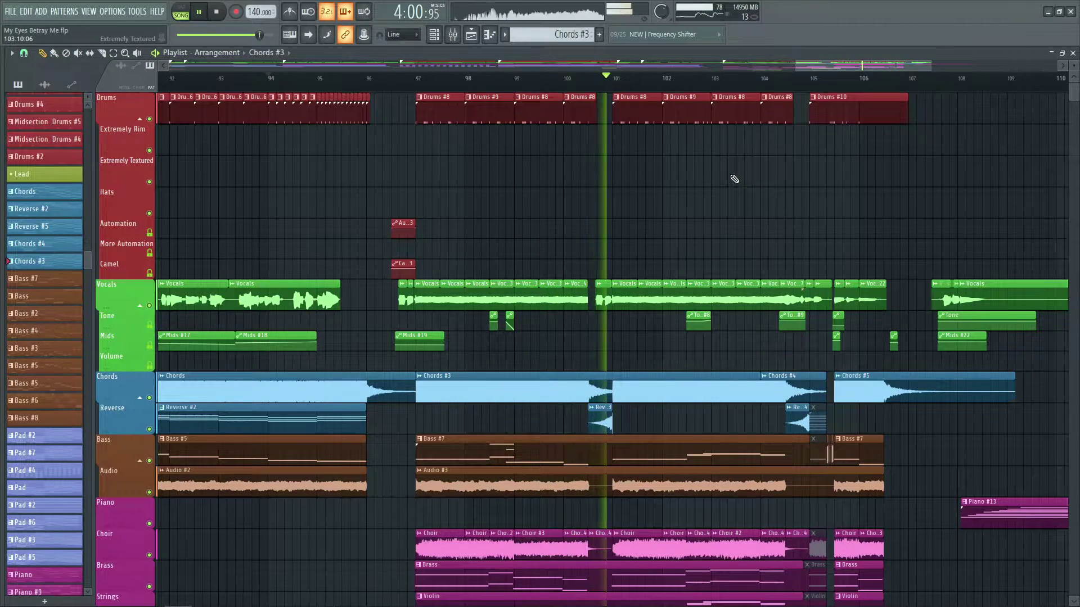
scroll(795, 94, down, 4)
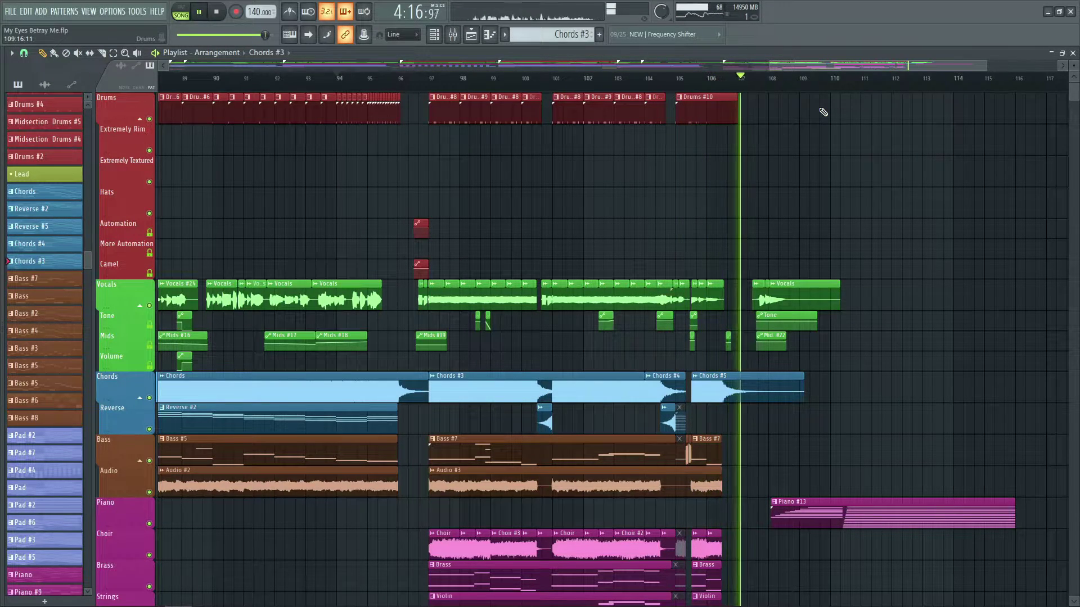
key(space)
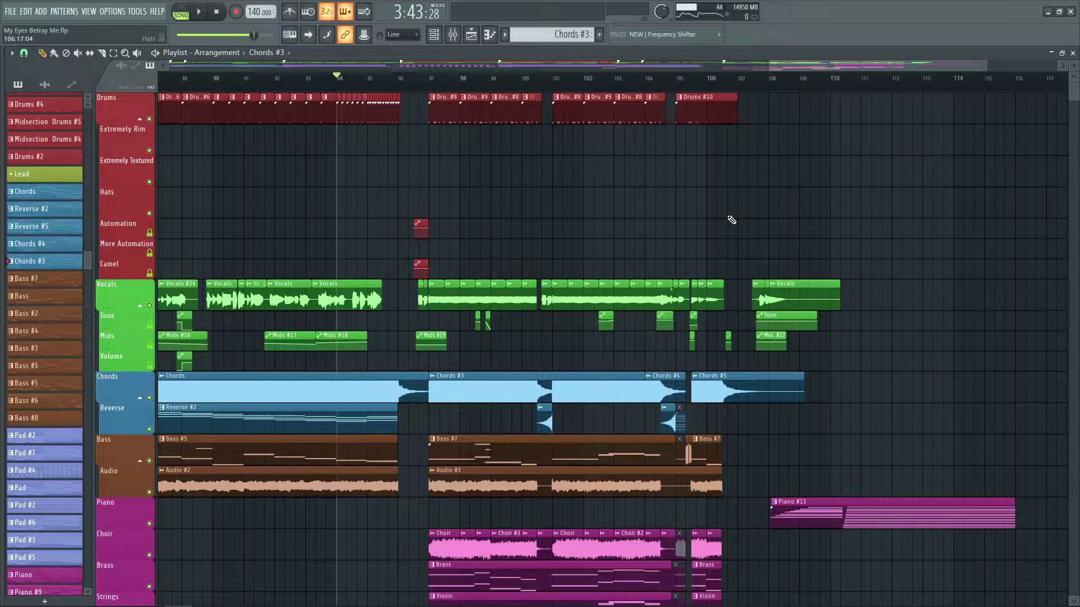
Bring the FX and automation tracks into view and place the playhead at bar 82, where the Balance - Master - Volume clip starts.
scroll(732, 220, down, 3)
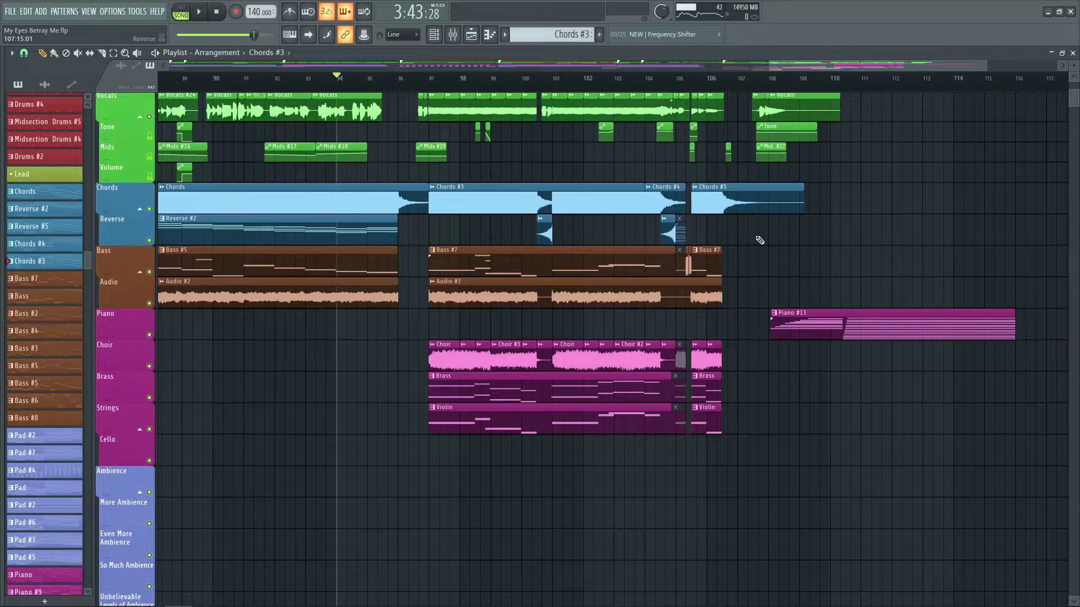
scroll(803, 222, down, 6)
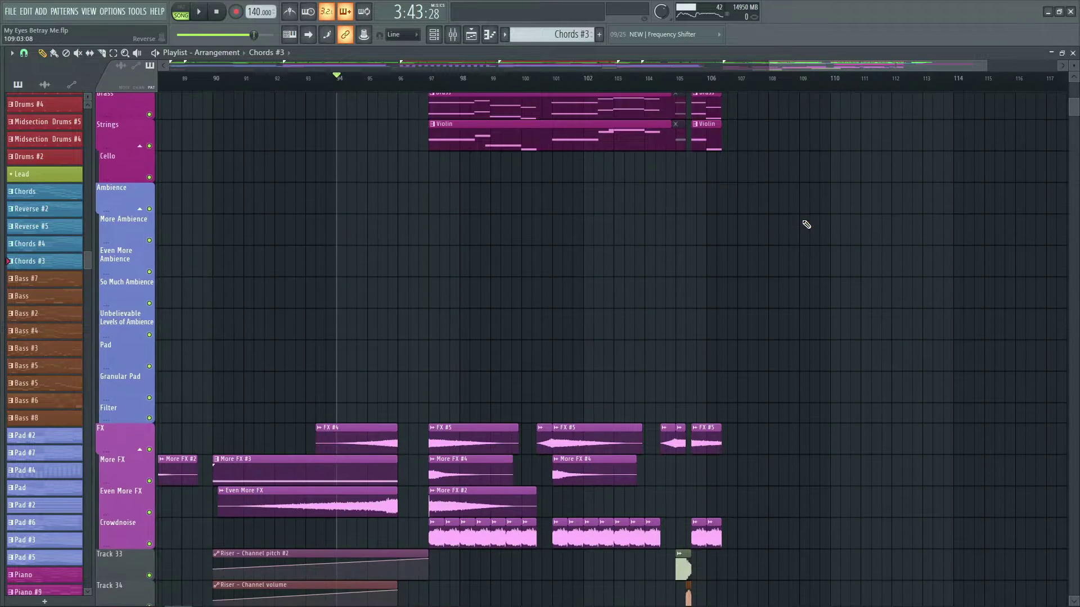
scroll(806, 225, down, 2)
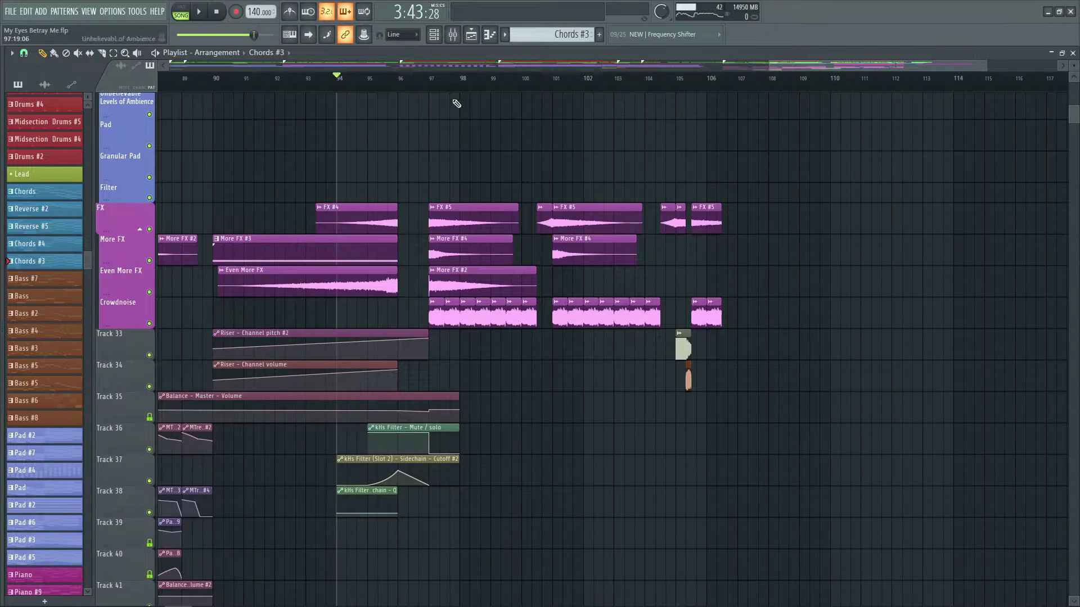
scroll(452, 84, down, 3)
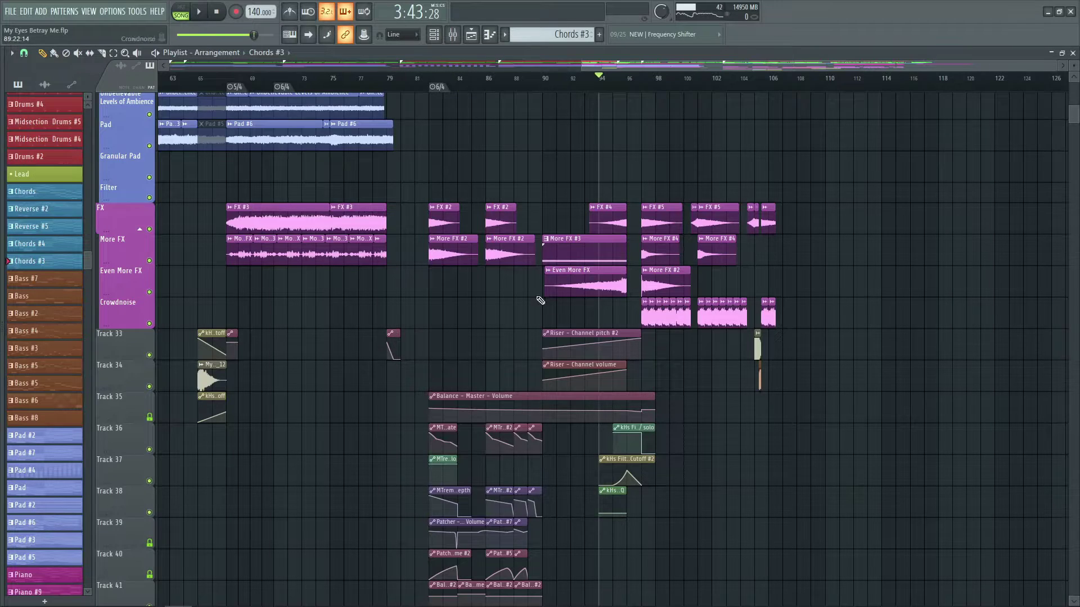
scroll(444, 326, up, 2)
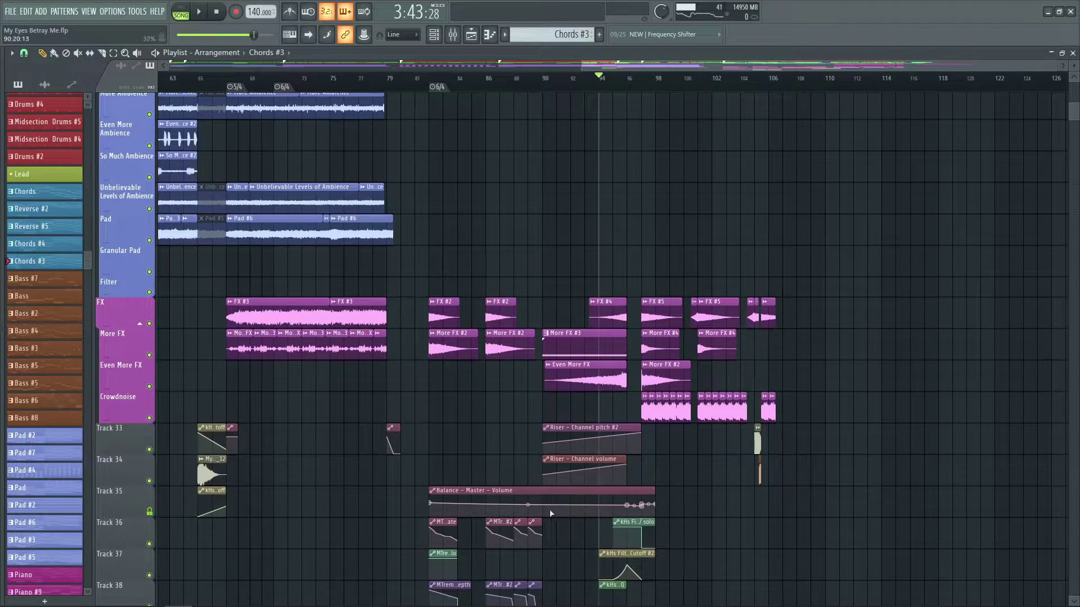
click(430, 79)
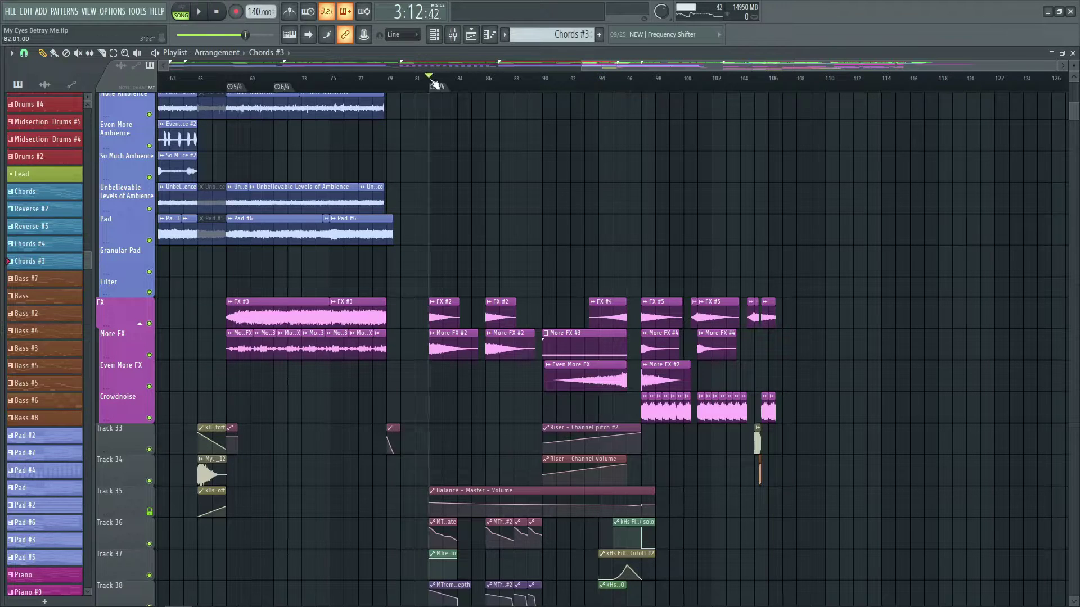
Bring up the master track's Fruity Balance plugin over the playlist.
click(471, 34)
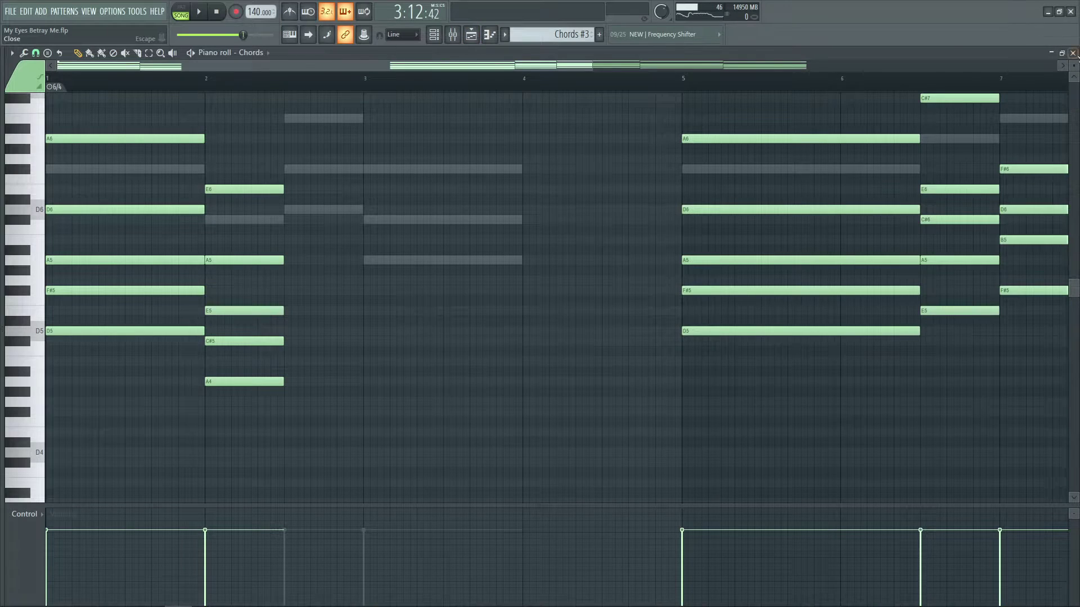
click(1072, 53)
click(487, 36)
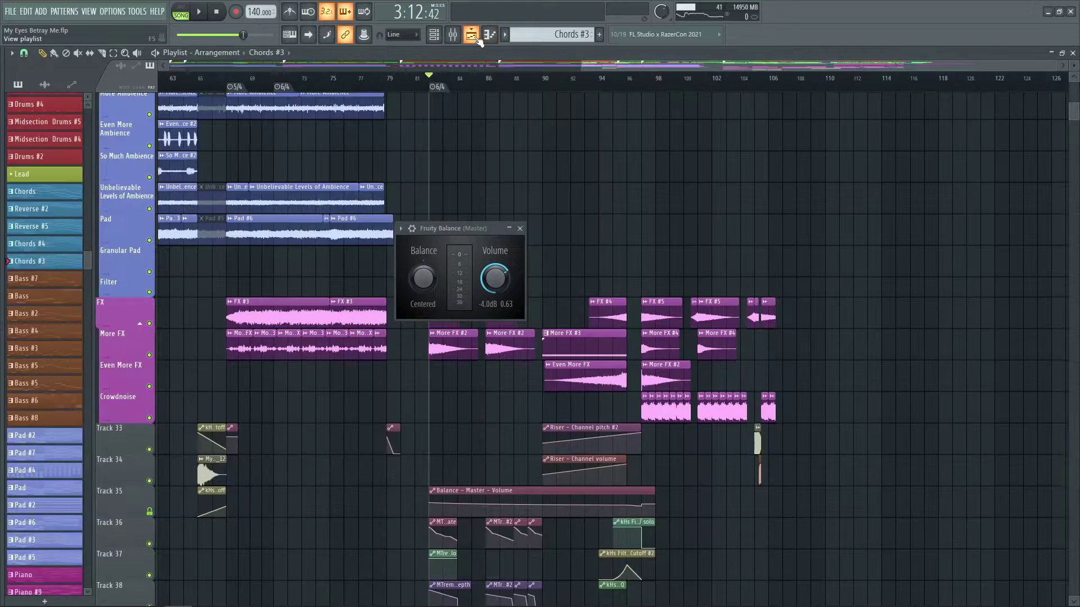
Move the playhead back and forth across bar 97 to compare the automated master volume in Fruity Balance, and close the plugin.
click(687, 79)
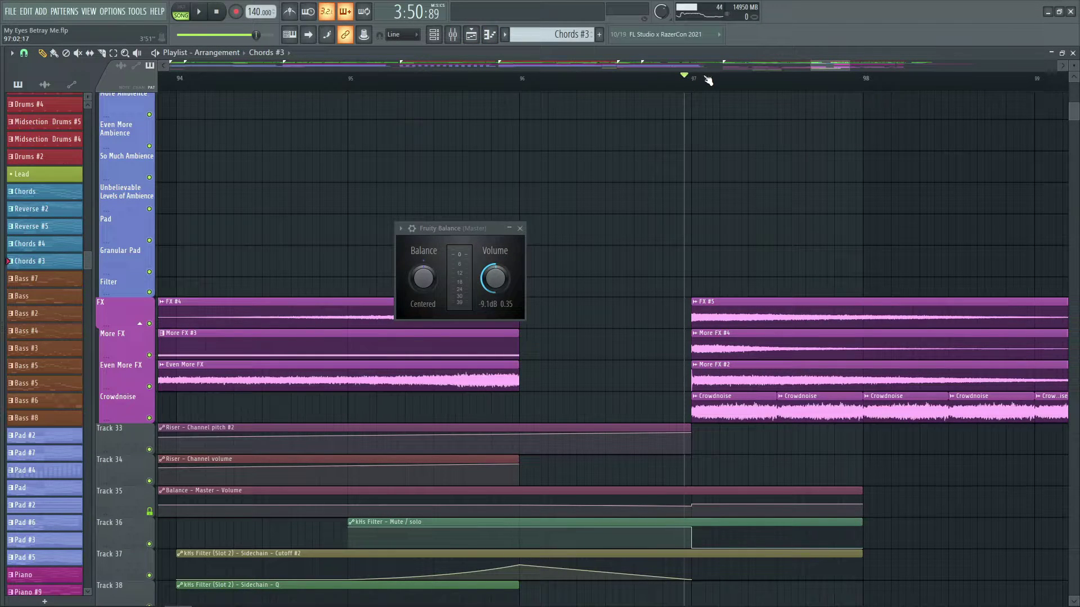
click(707, 78)
click(686, 79)
click(699, 79)
scroll(699, 80, up, 2)
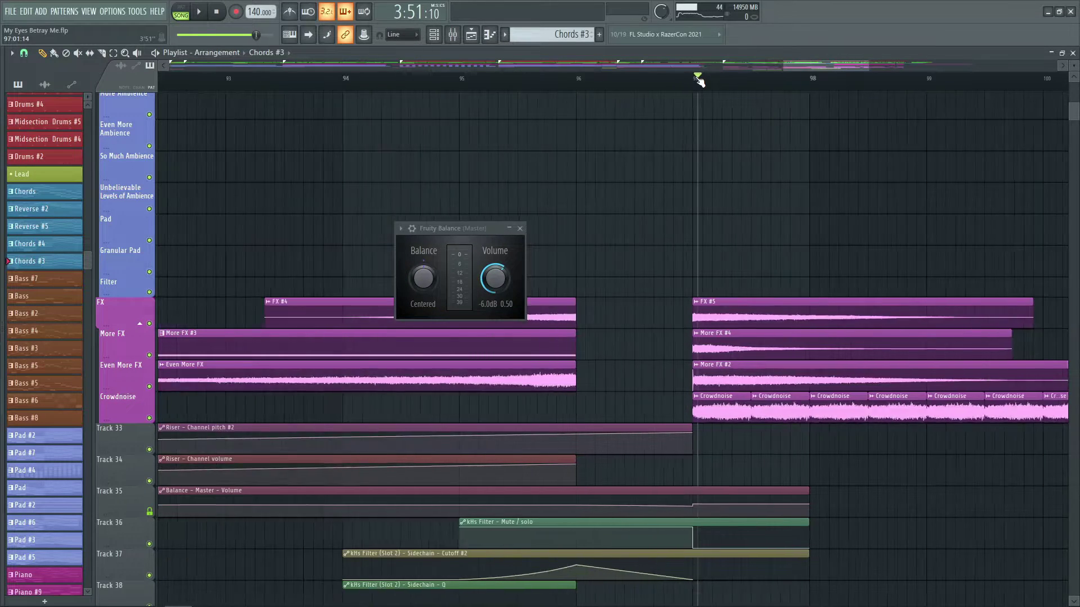
click(684, 79)
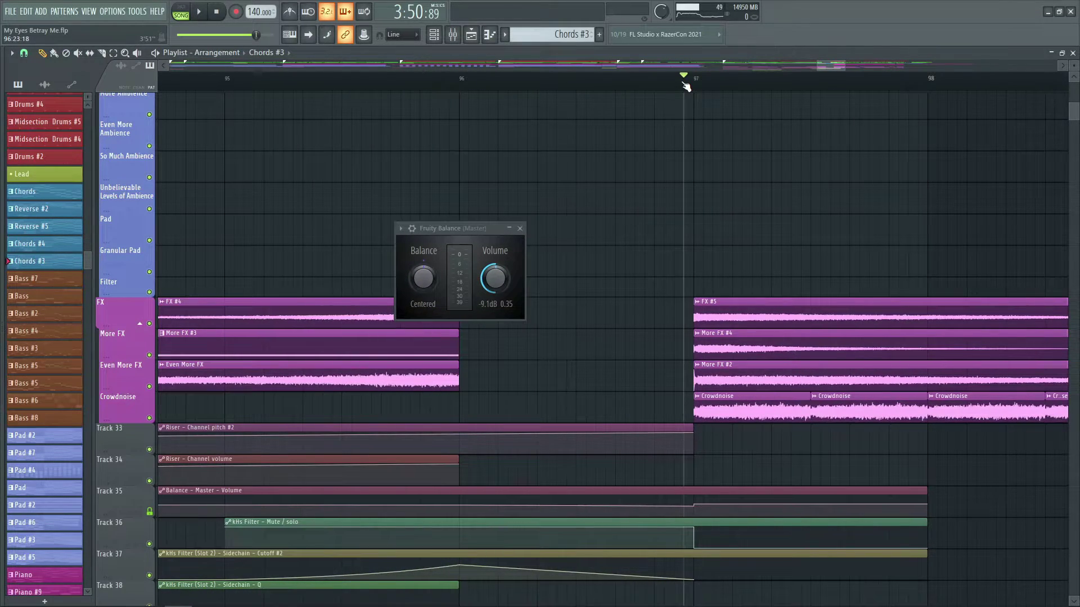
click(695, 80)
click(684, 80)
click(695, 80)
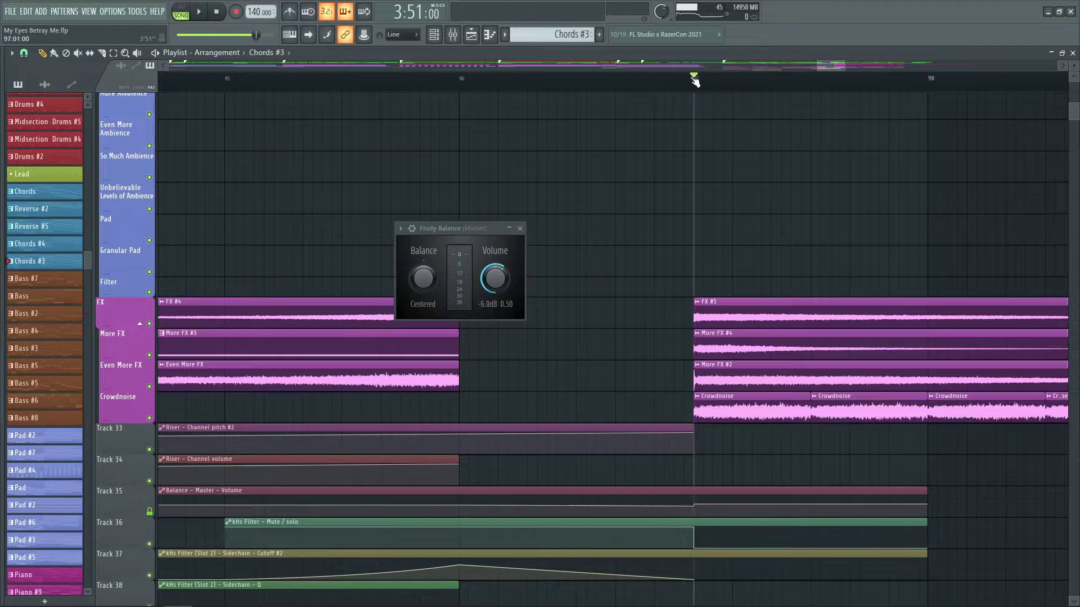
click(684, 81)
click(519, 227)
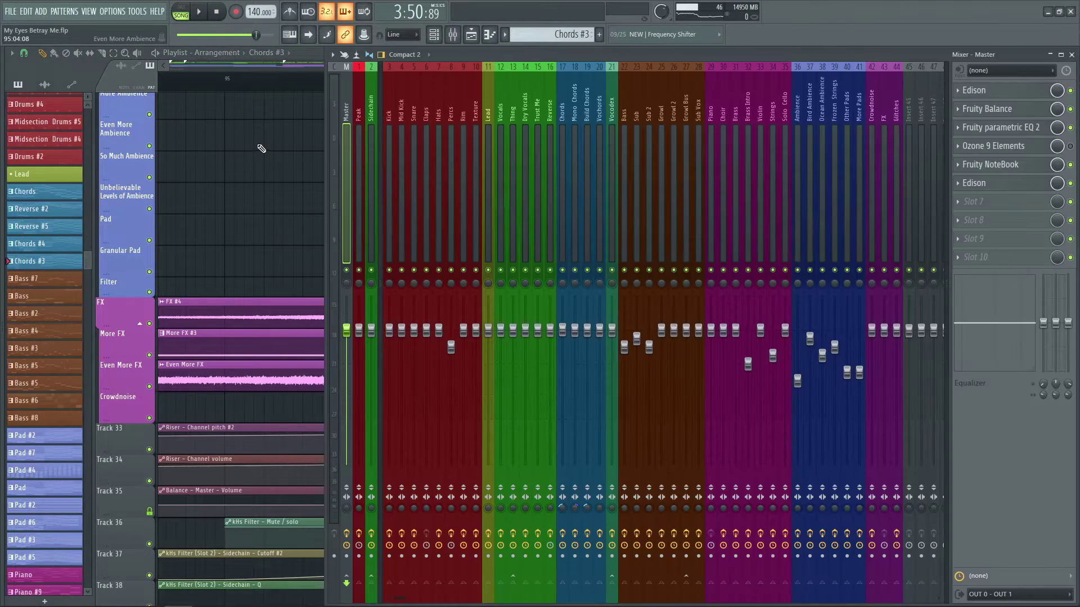
Play the arrangement from bar 95 into the section starting at bar 97 with the drum, vocal and chord tracks in view, and stop.
click(217, 84)
click(215, 79)
scroll(224, 83, down, 5)
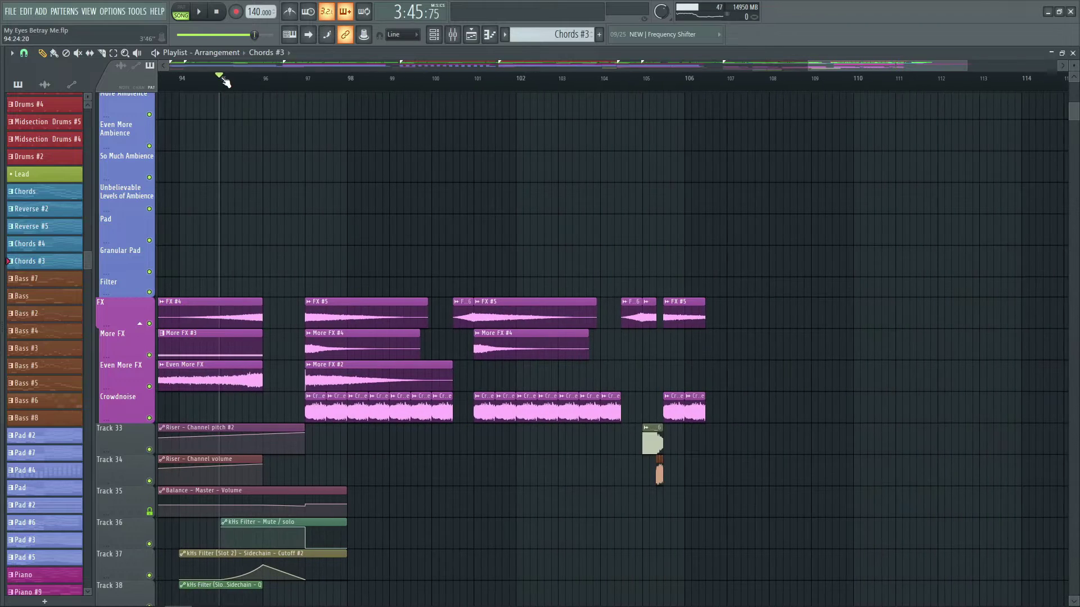
scroll(227, 81, up, 5)
scroll(417, 206, up, 10)
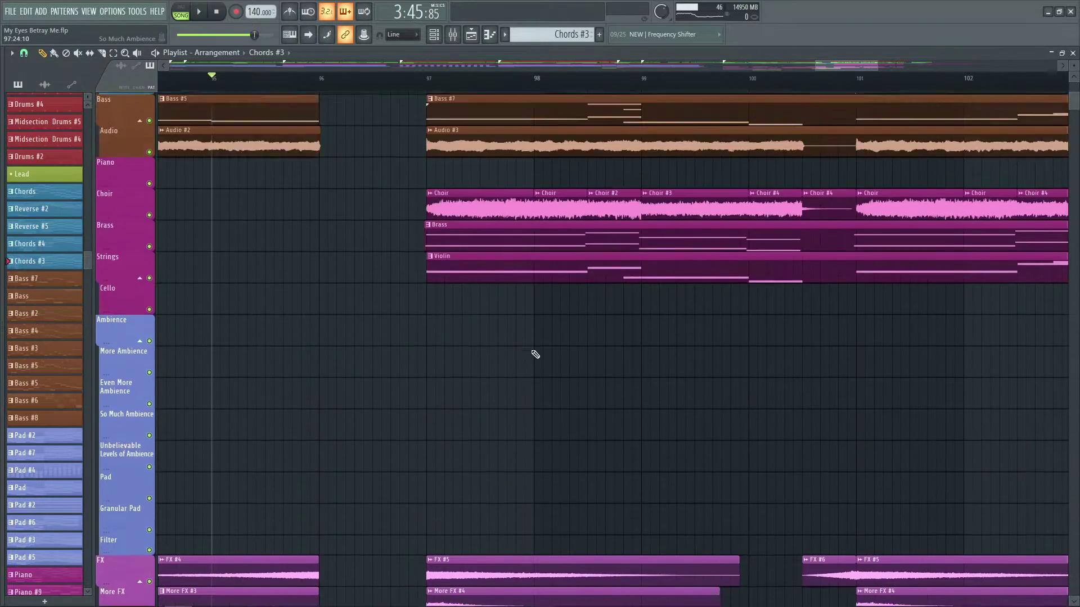
scroll(352, 225, up, 1)
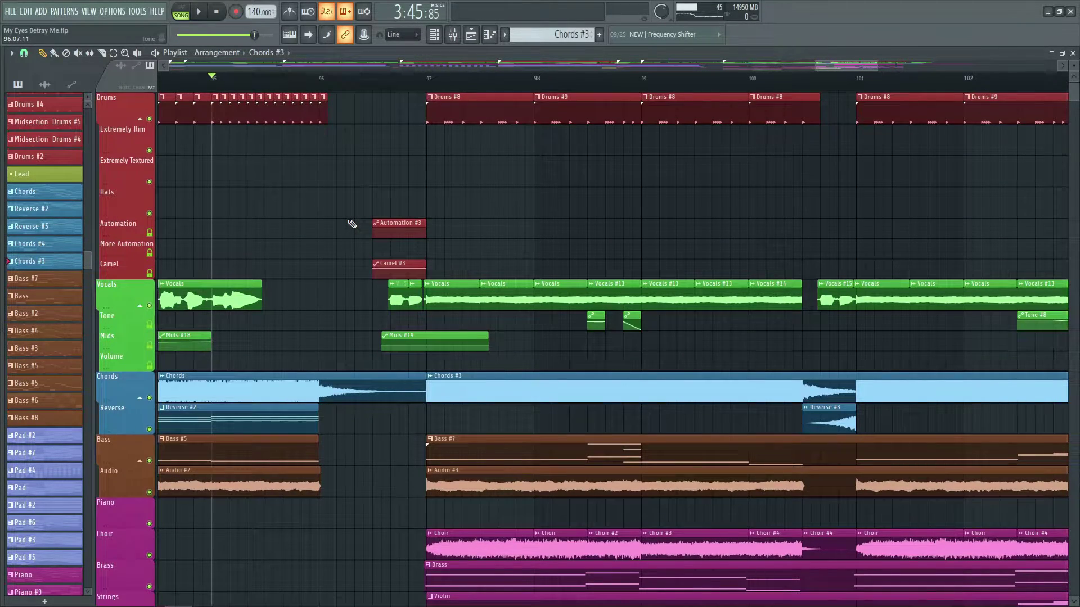
key(space)
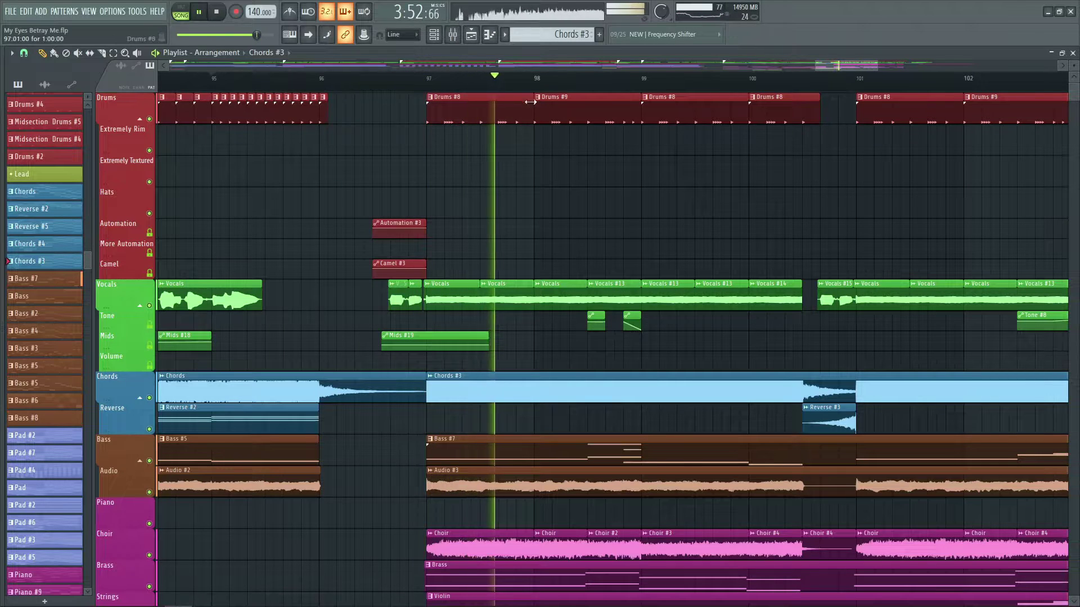
key(space)
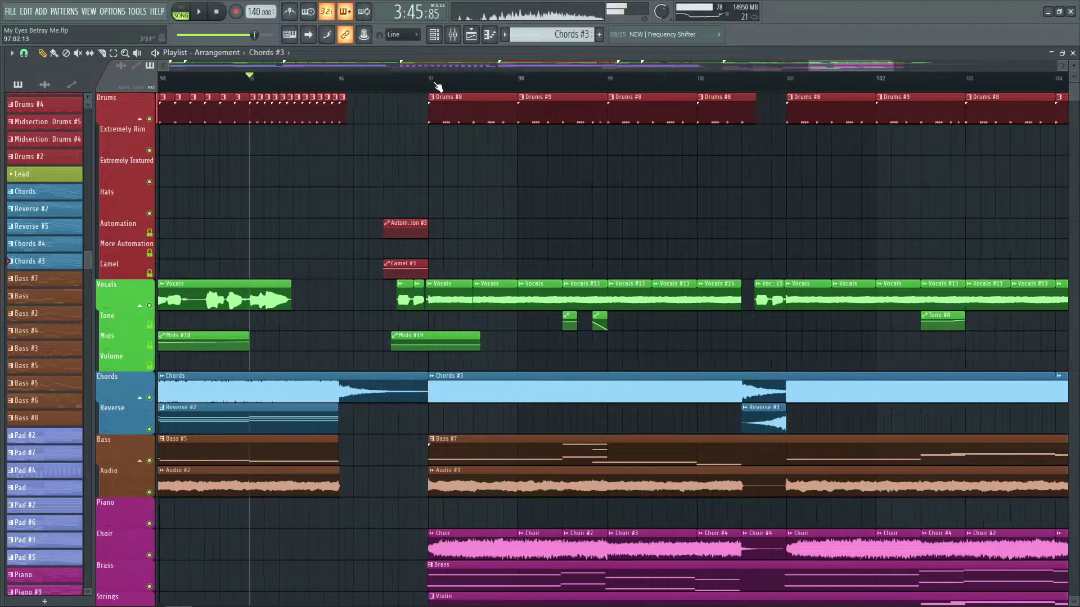
Solo the Drums playlist track and select the Drums #8 pattern to view its steps in the channel rack.
scroll(436, 84, down, 4)
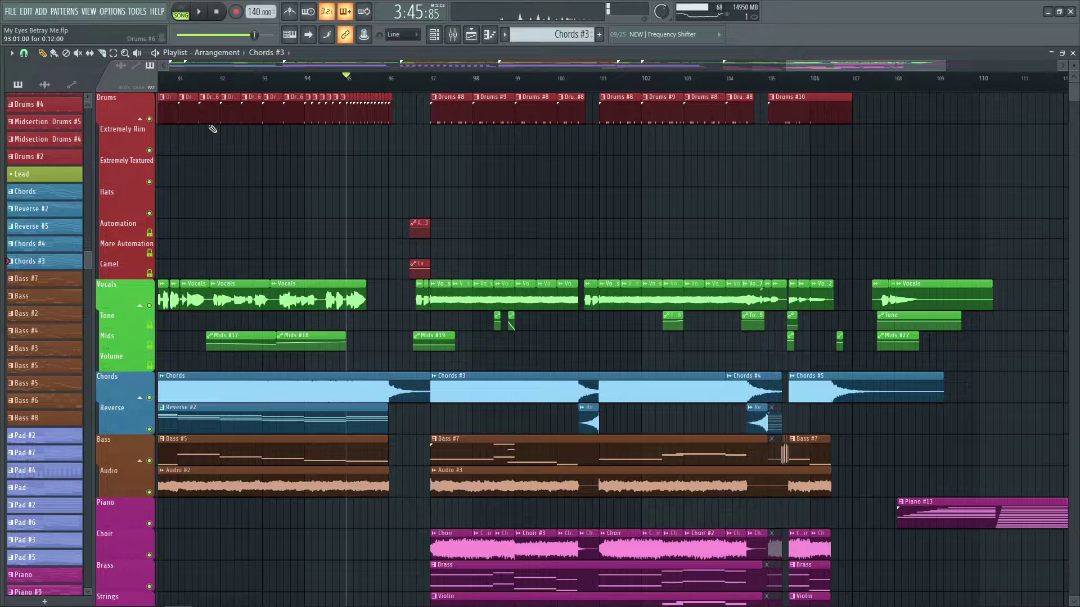
ctrl+click(149, 118)
click(438, 107)
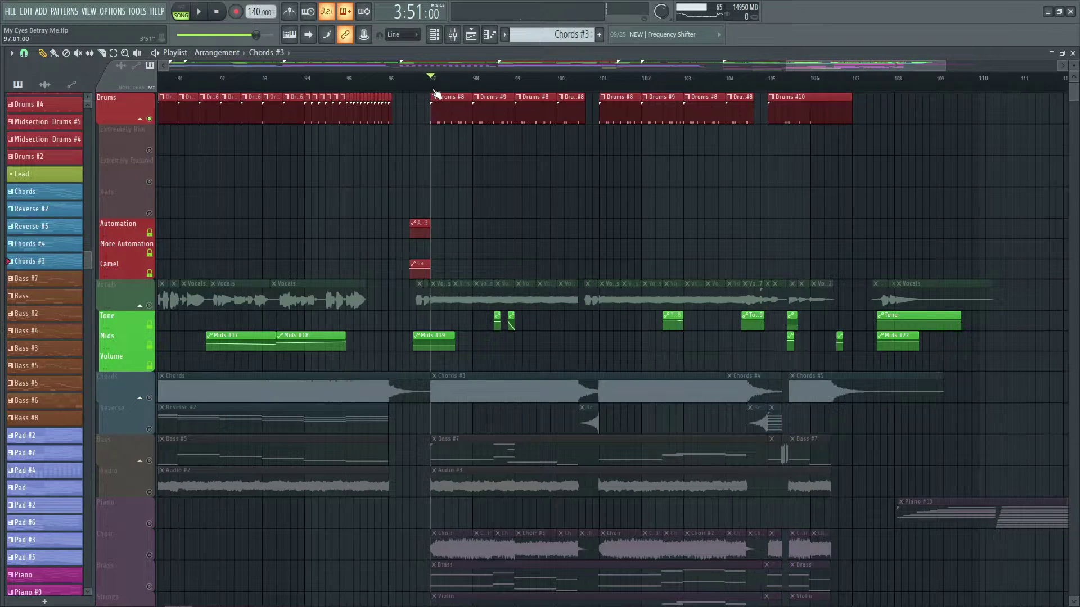
click(1073, 53)
scroll(258, 225, up, 4)
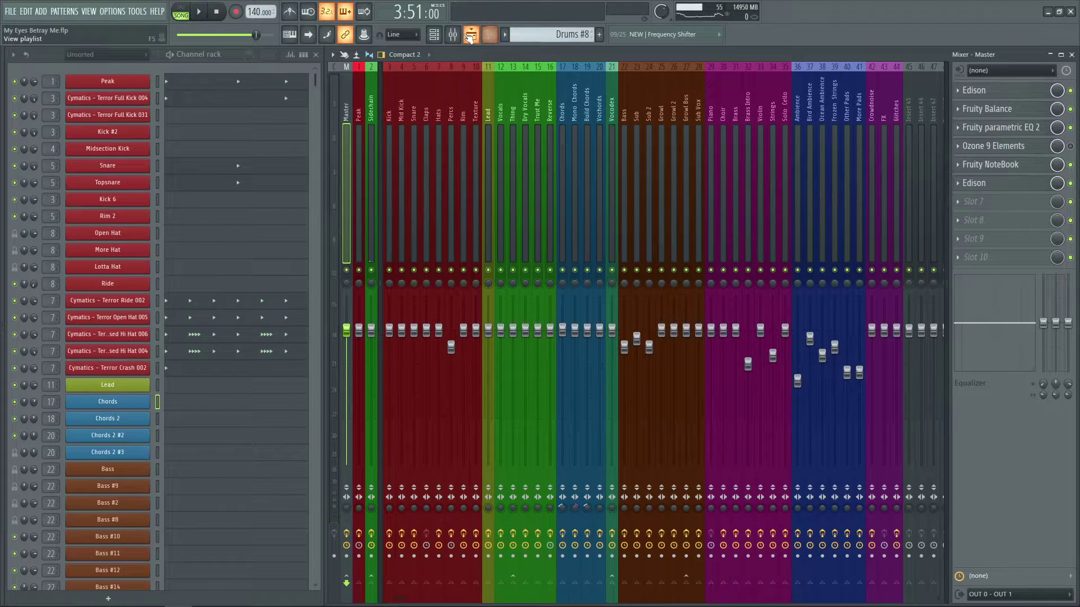
click(470, 35)
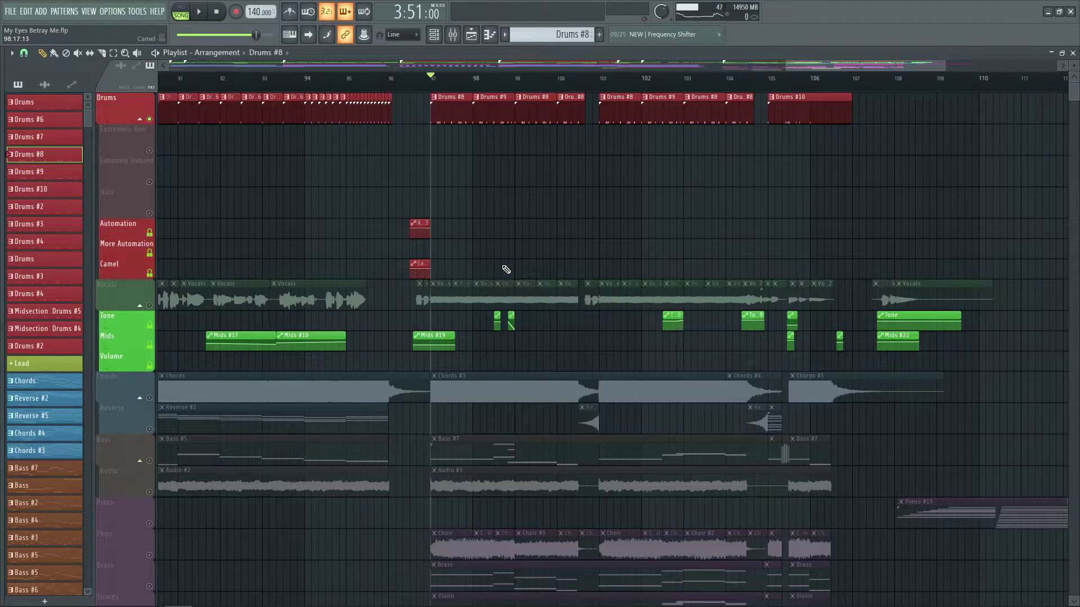
Play the soloed drums from bar 97 with the channel rack and mixer in view, and stop.
click(224, 90)
click(435, 89)
scroll(434, 84, up, 4)
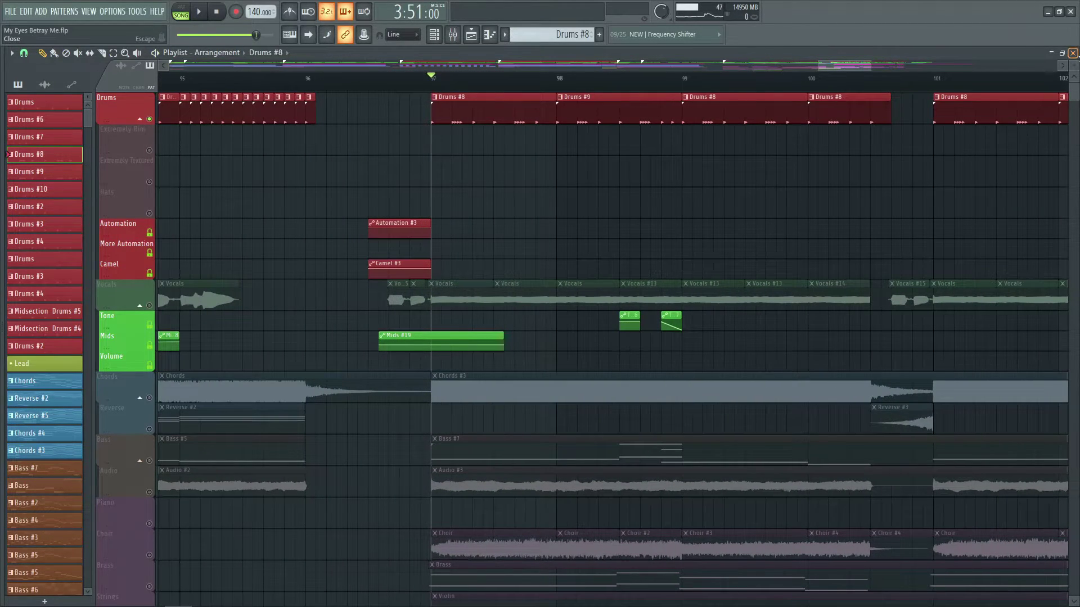
click(1073, 52)
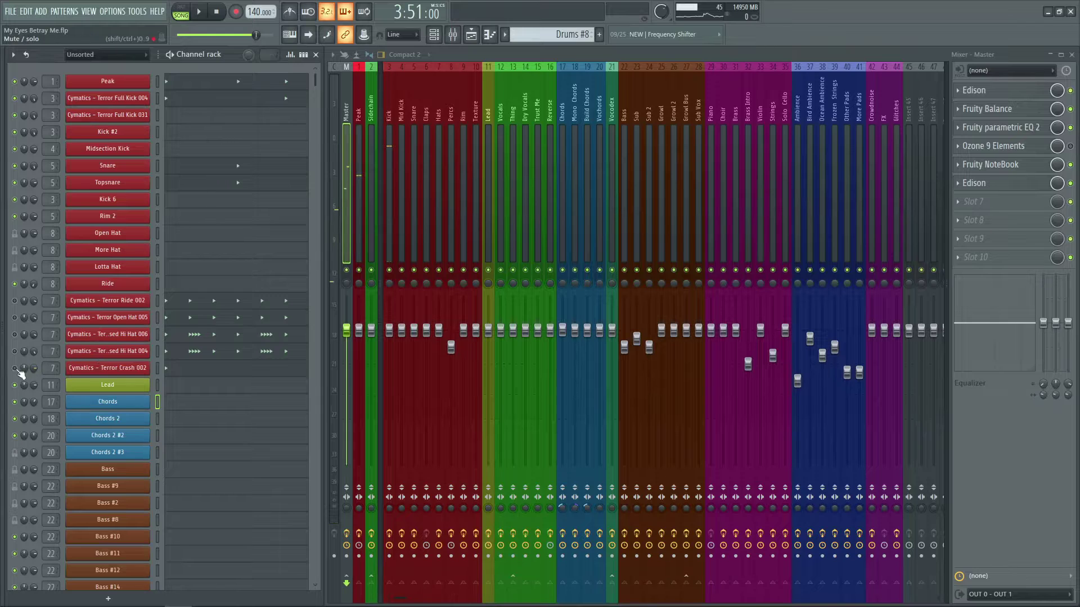
key(space)
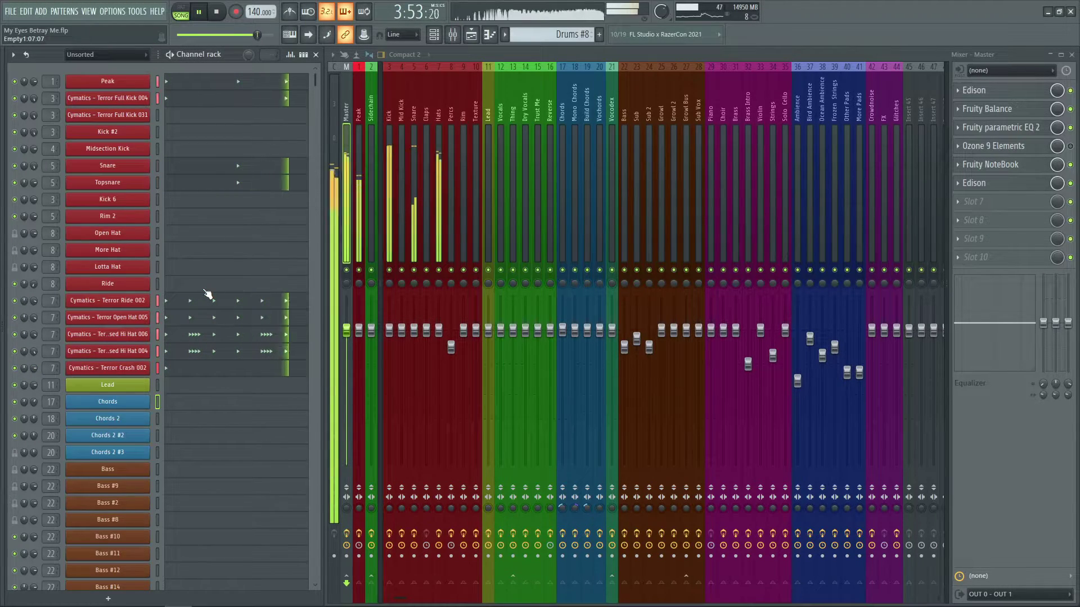
key(space)
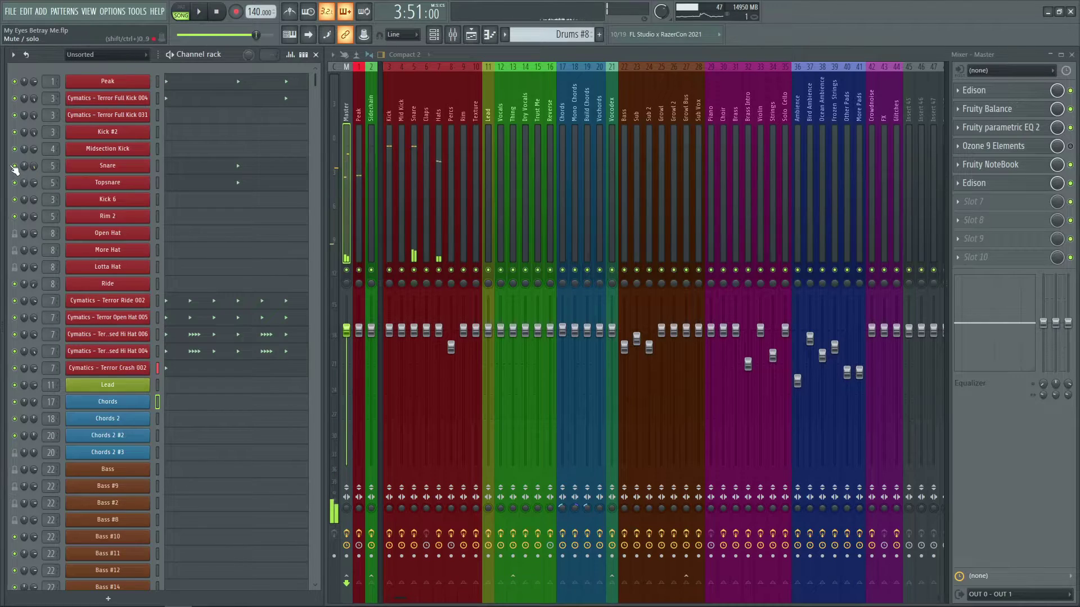
Solo the Snare channel, examine its sampler settings, and play the snare alone from bar 97.
right_click(26, 170)
click(114, 167)
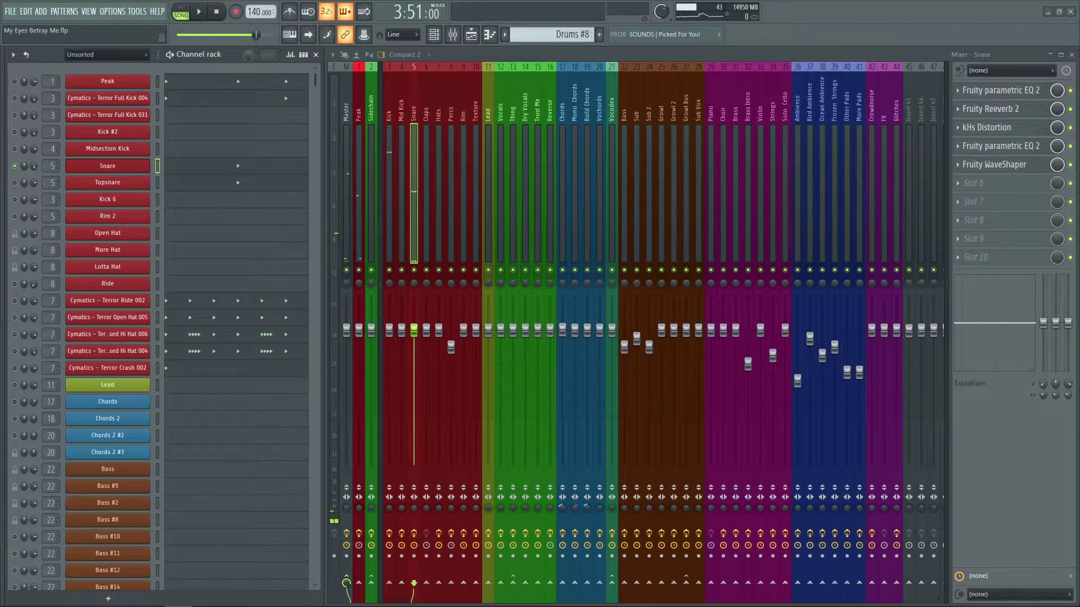
click(107, 166)
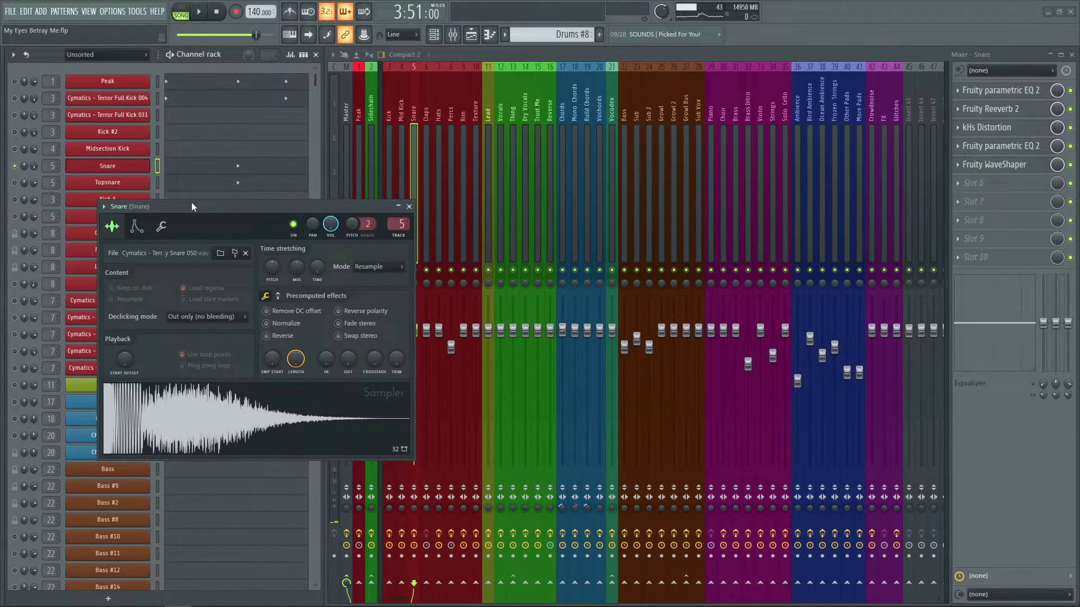
key(space)
click(409, 207)
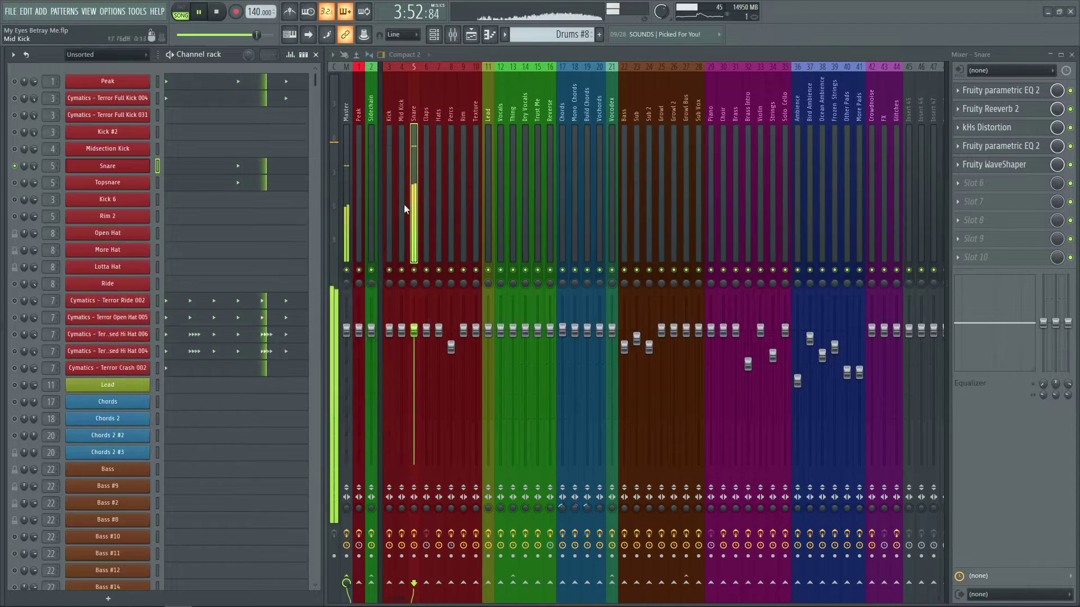
key(space)
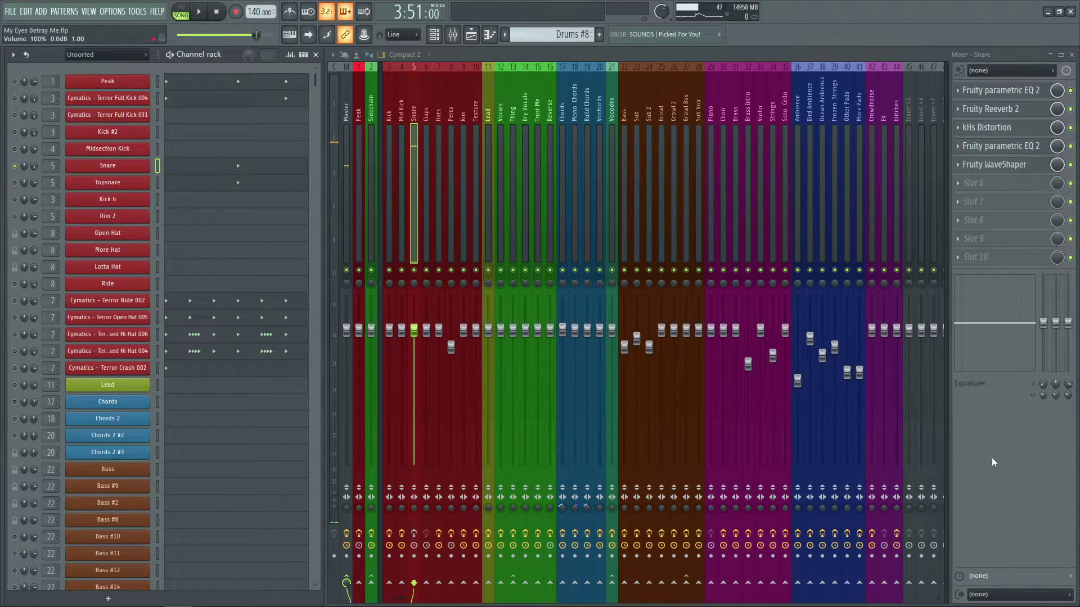
key(space)
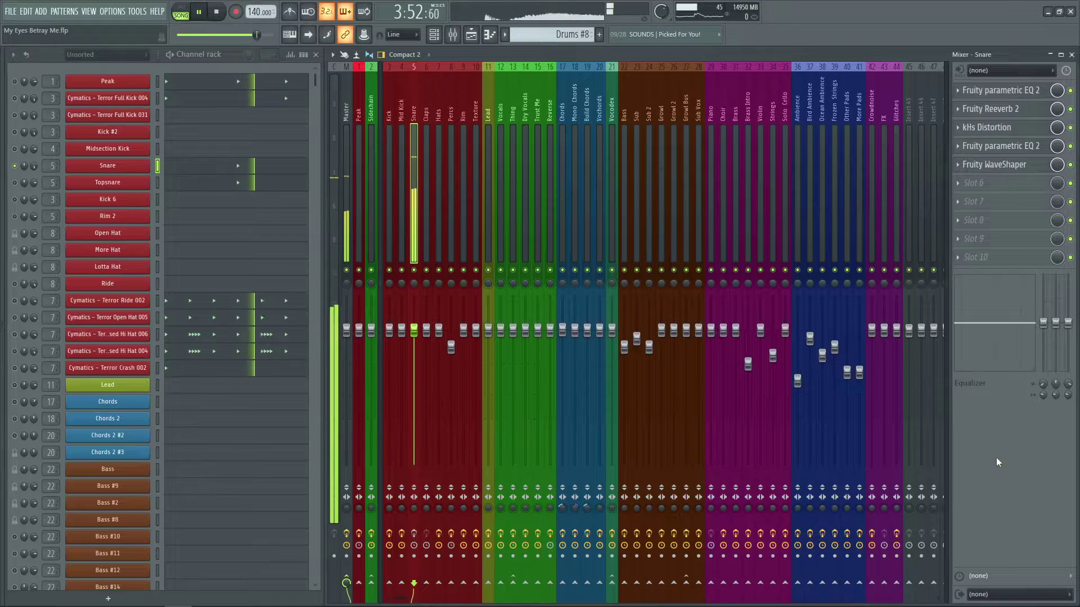
key(space)
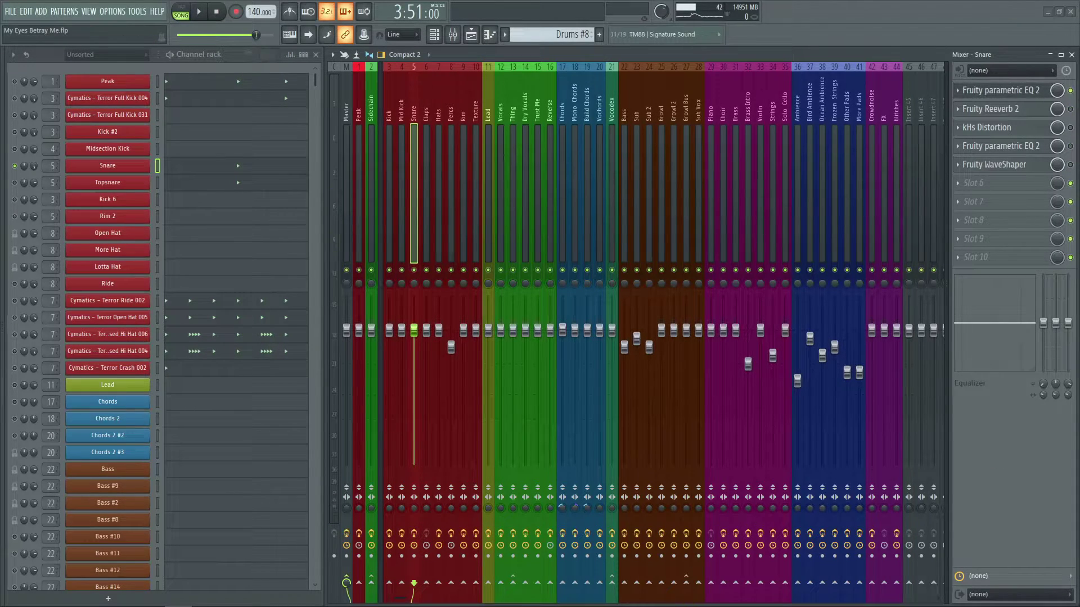
Open the first Fruity parametric EQ 2 on the Snare mixer track, audition the snare with it, and close the plugin.
click(1004, 90)
key(space)
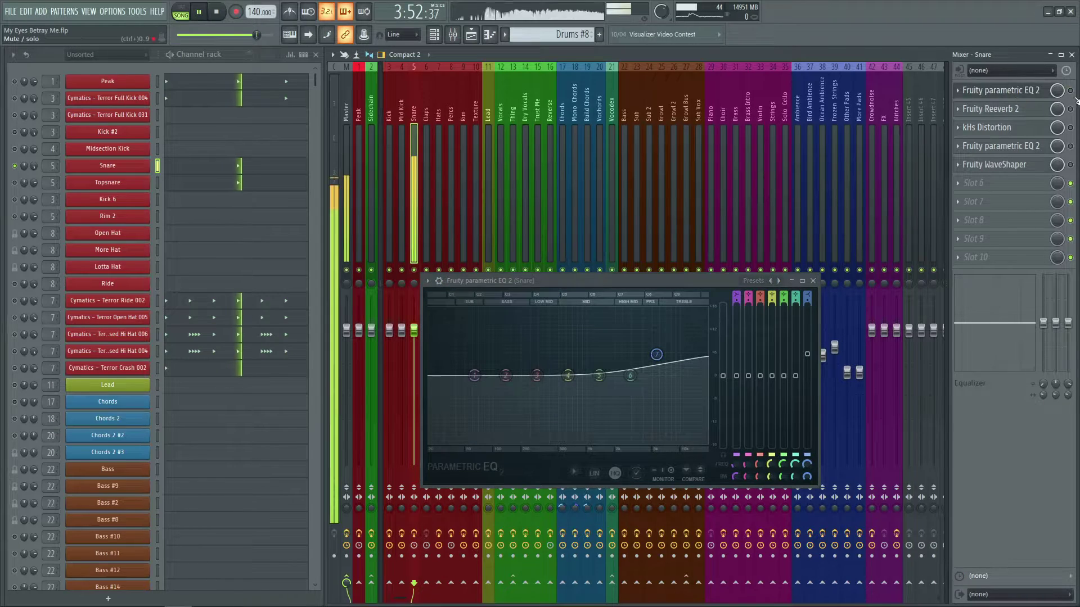
key(space)
key(space)
key(space)
click(812, 280)
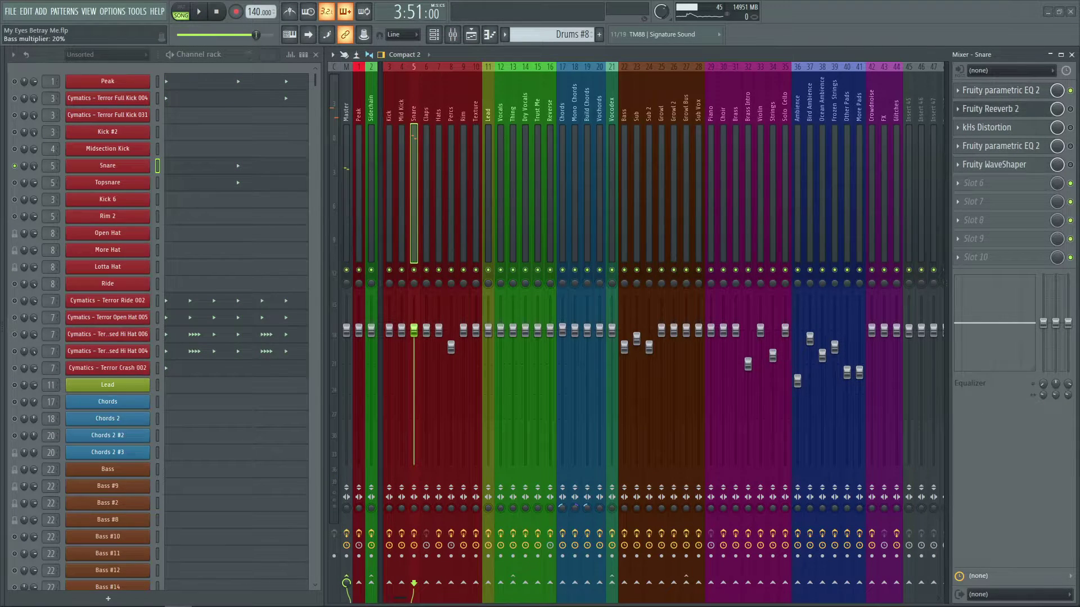
Open Fruity Reeverb 2 on the Snare mixer track, audition the snare with the reverb, and close the plugin.
click(990, 109)
drag(629, 275, 816, 290)
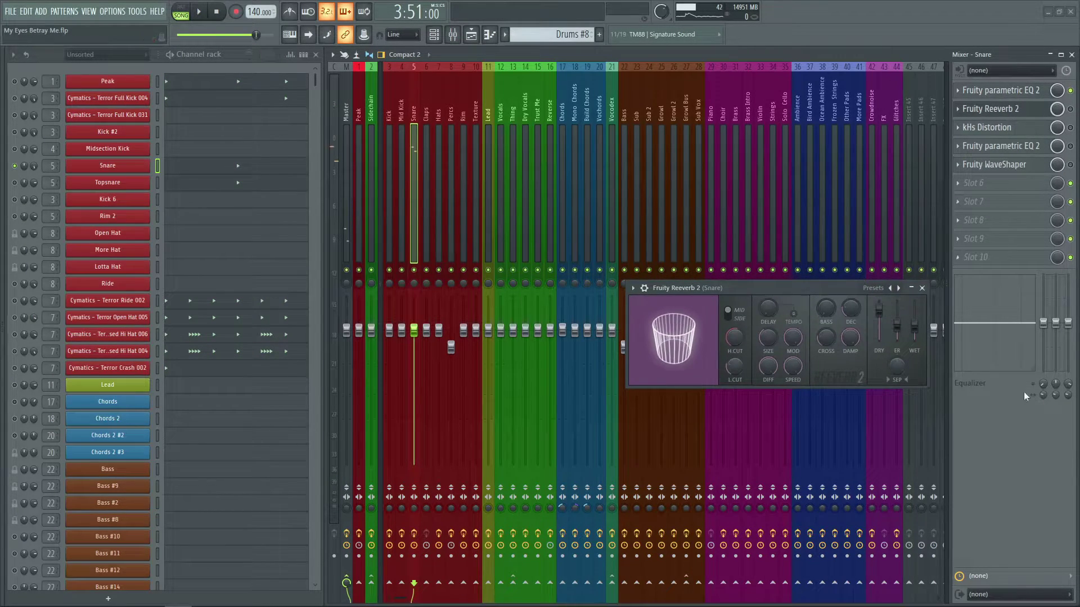
key(space)
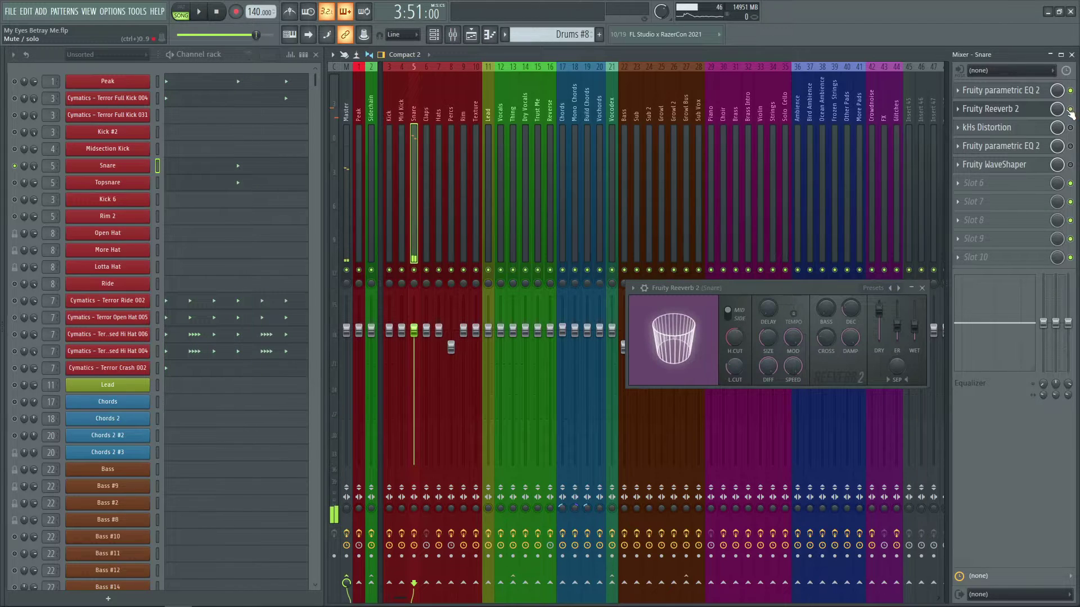
key(space)
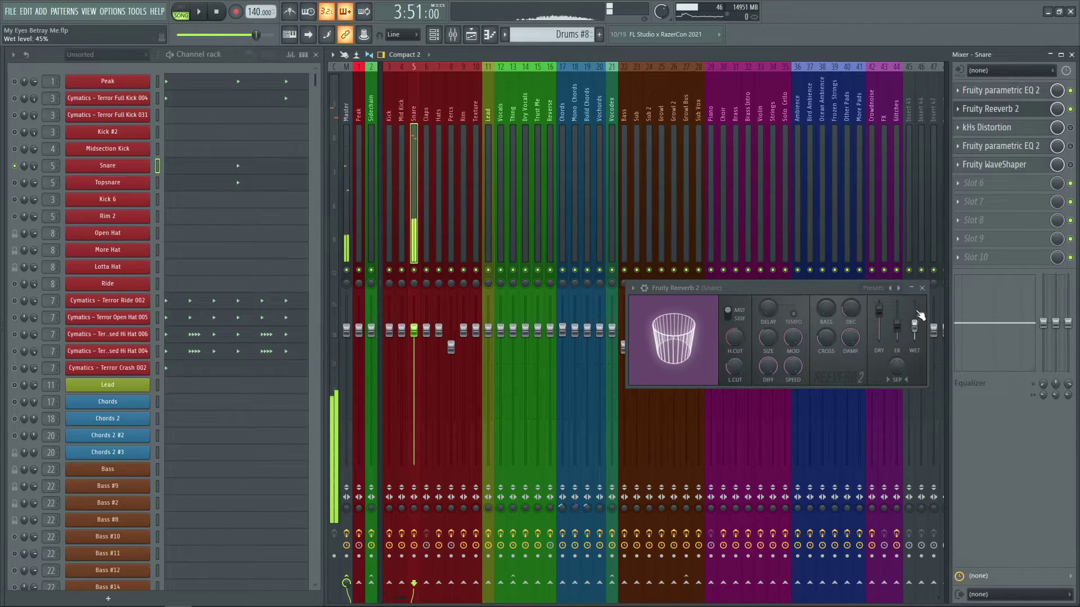
click(922, 289)
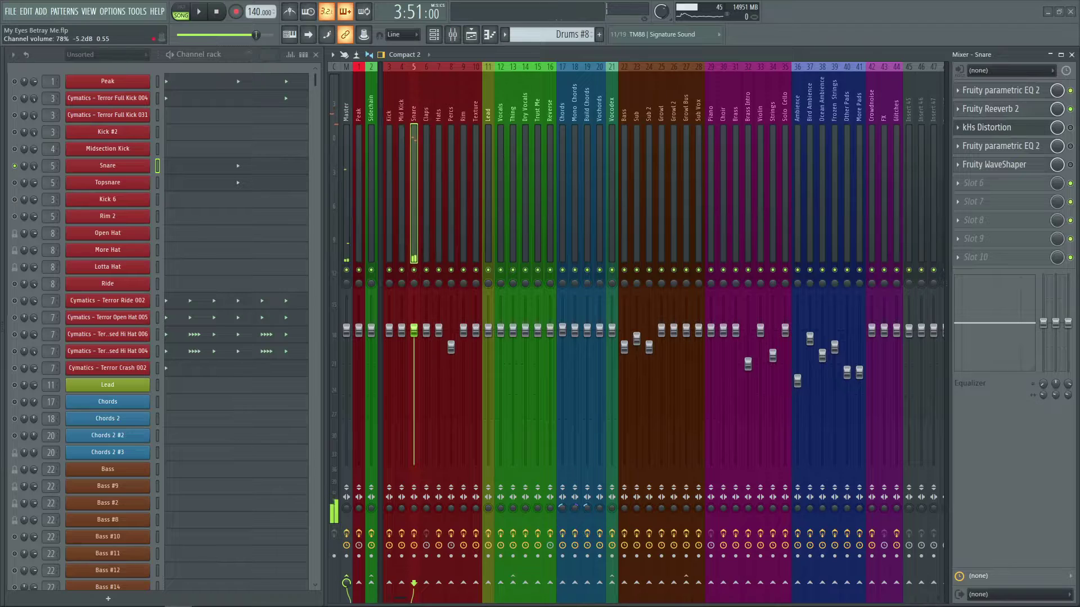
Check kHs Distortion on the Snare mixer track, and audition the snare with the second Fruity parametric EQ 2 open.
click(985, 127)
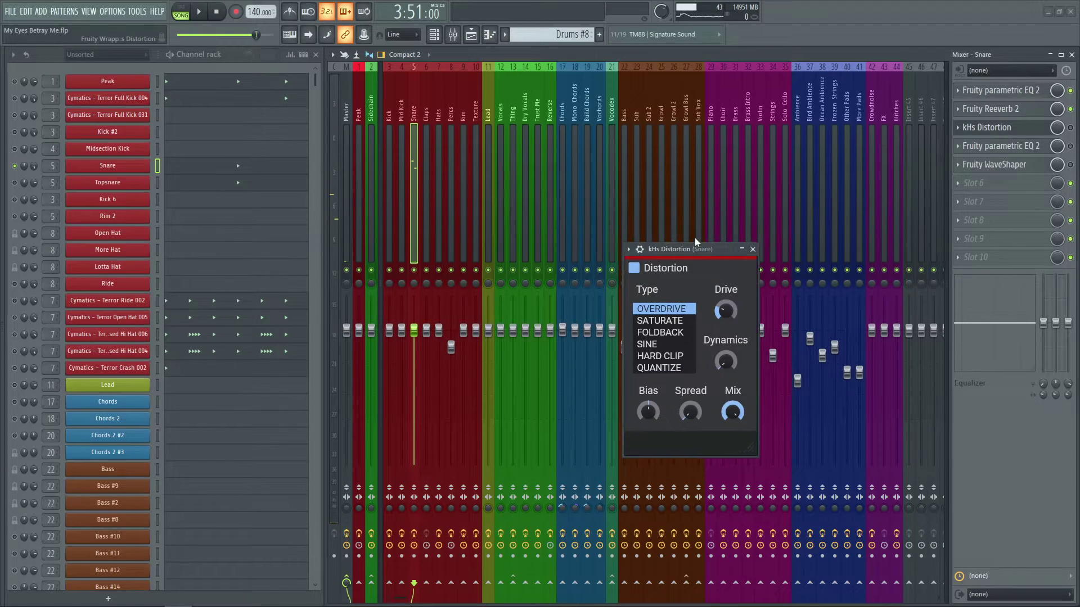
click(989, 127)
click(995, 146)
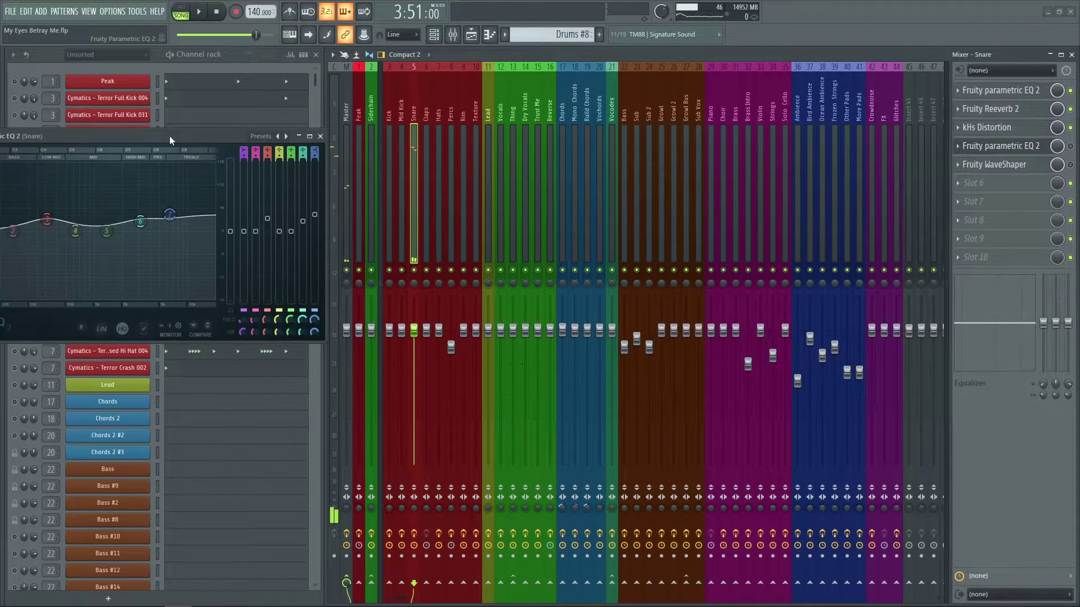
key(space)
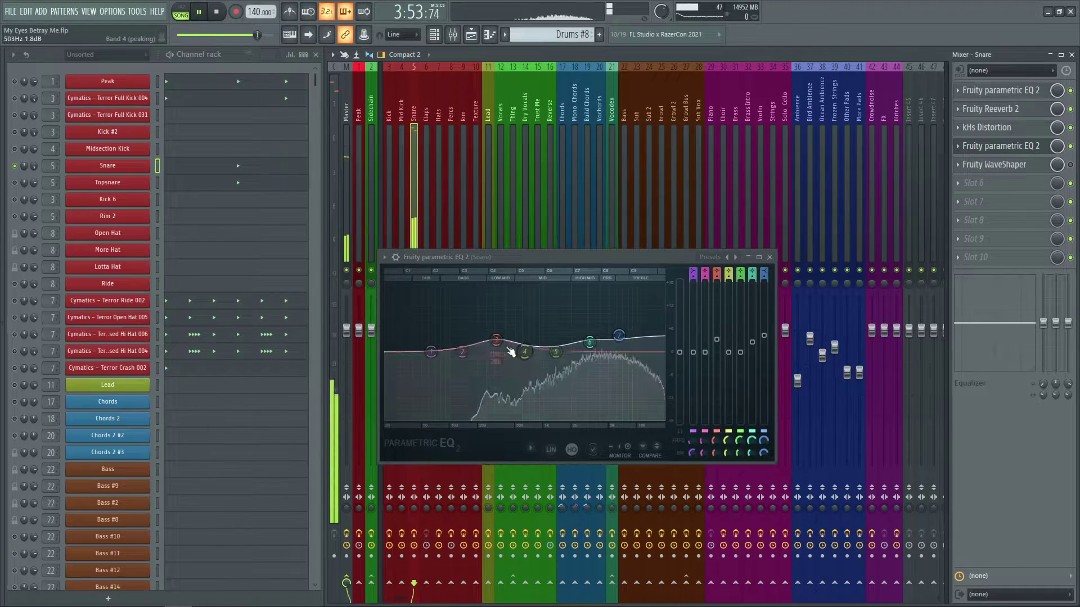
key(space)
click(769, 257)
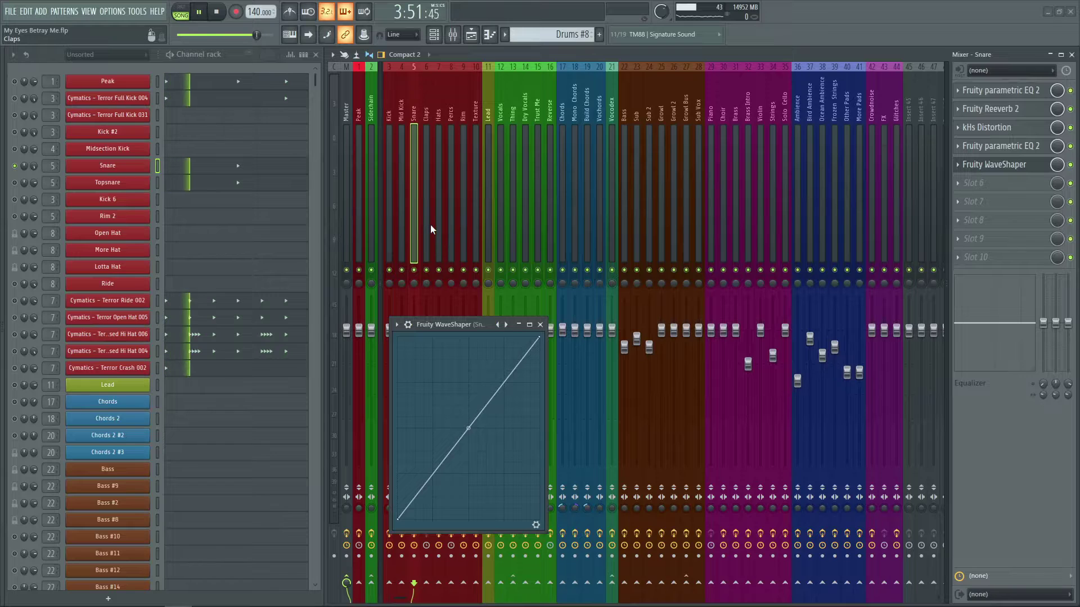
Solo the Topsnare channel, examine its sampler settings, audition the sample several times, and close the sampler.
click(25, 184)
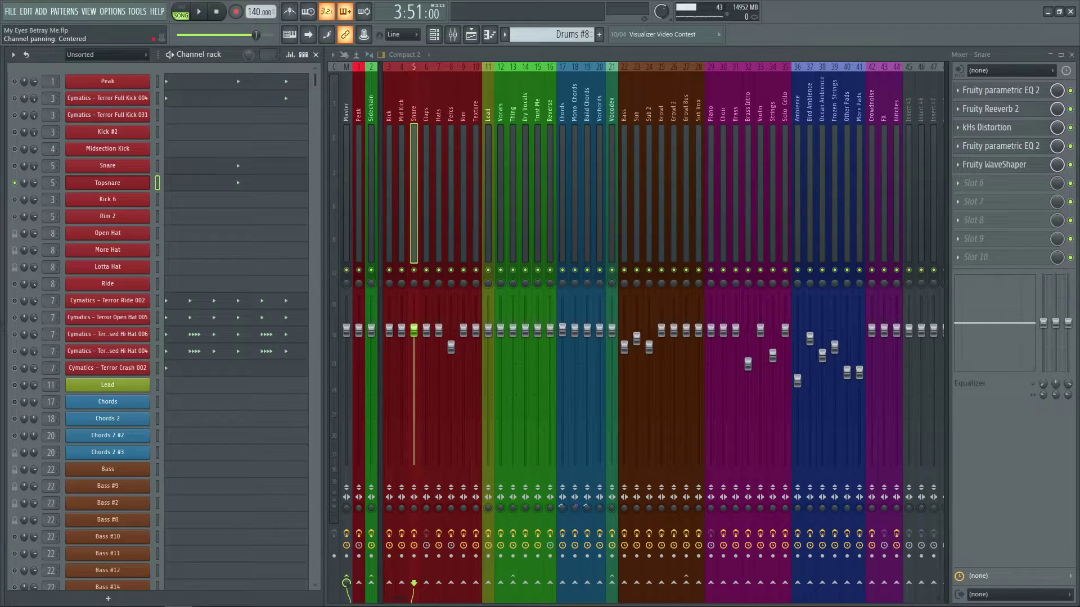
click(107, 183)
drag(467, 248, 552, 224)
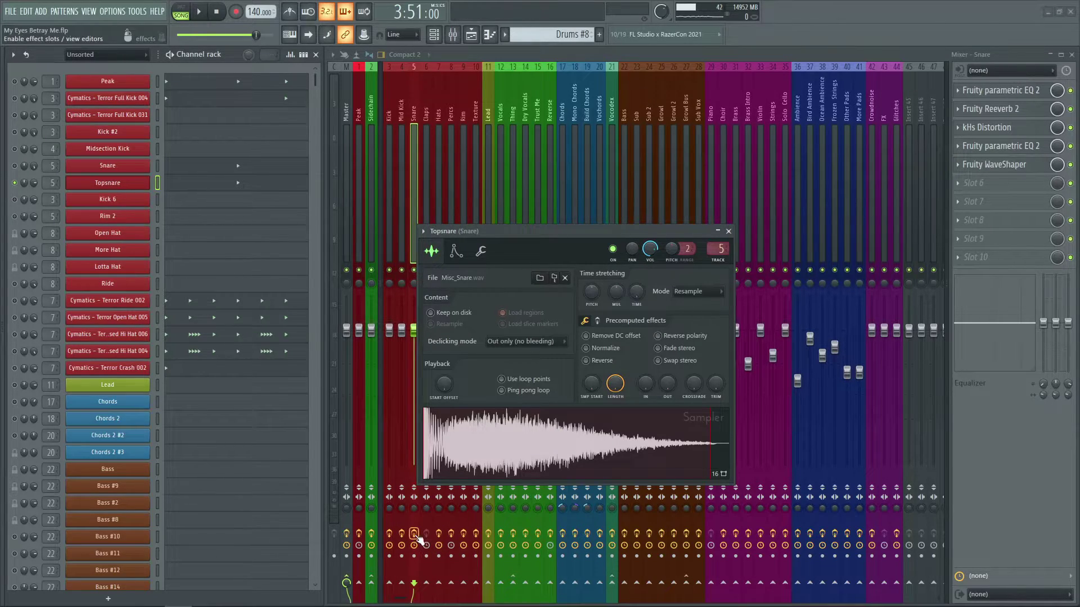
click(496, 455)
click(496, 456)
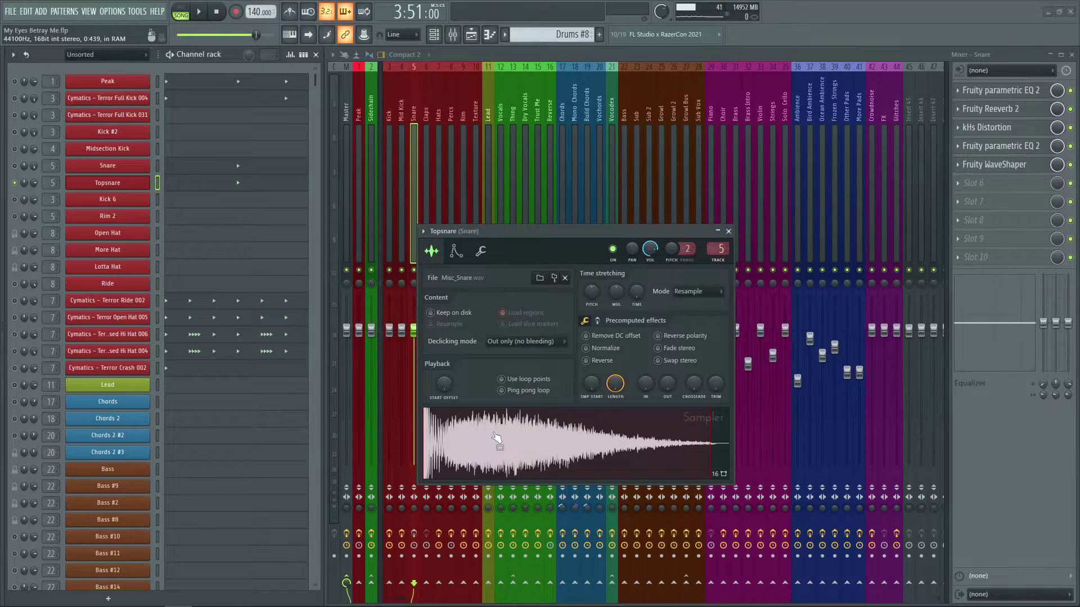
click(496, 438)
click(475, 471)
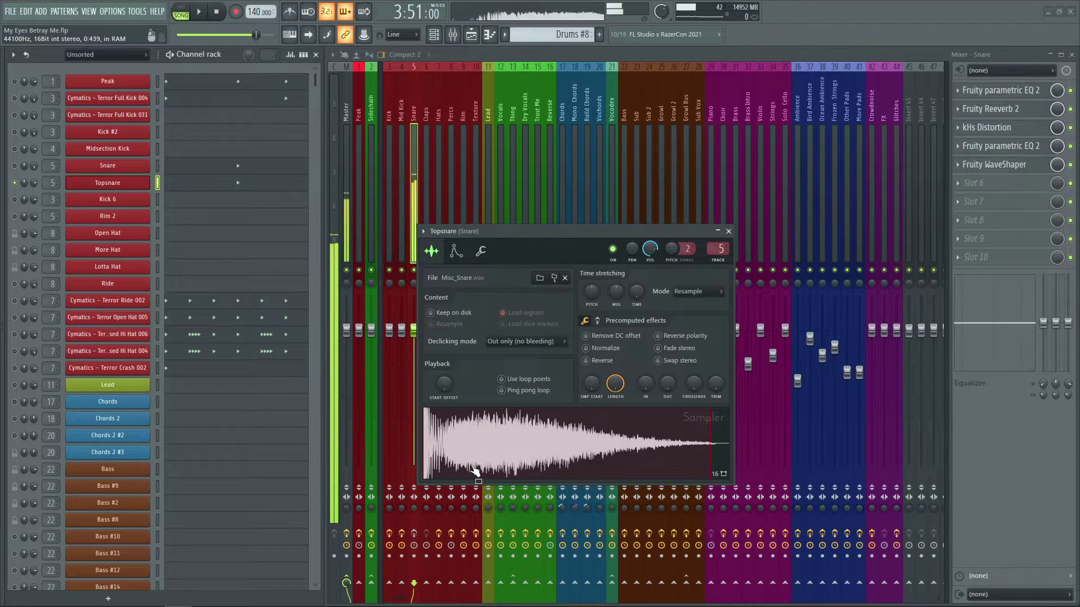
click(484, 457)
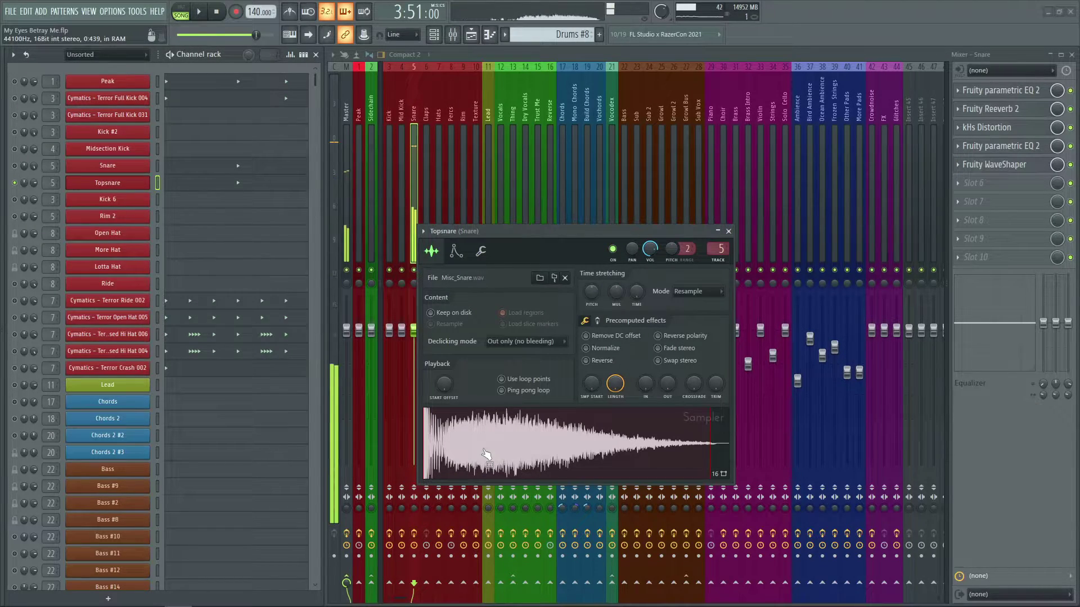
key(Escape)
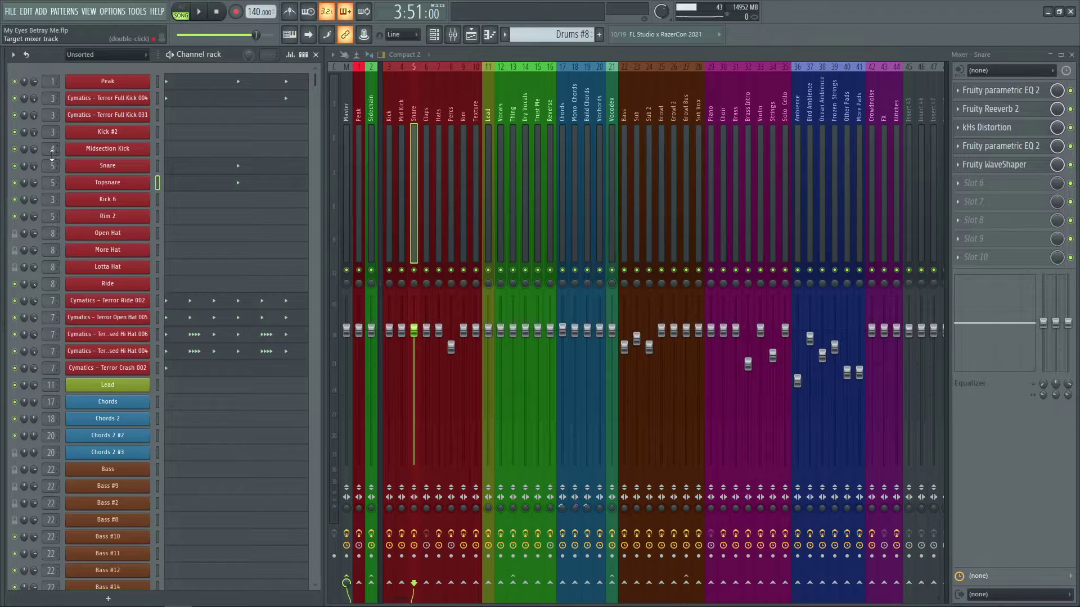
Mute the Snare, Topsnare and Terror Full Kick 004 channels and play the remaining drums from bar 97.
right_click(15, 187)
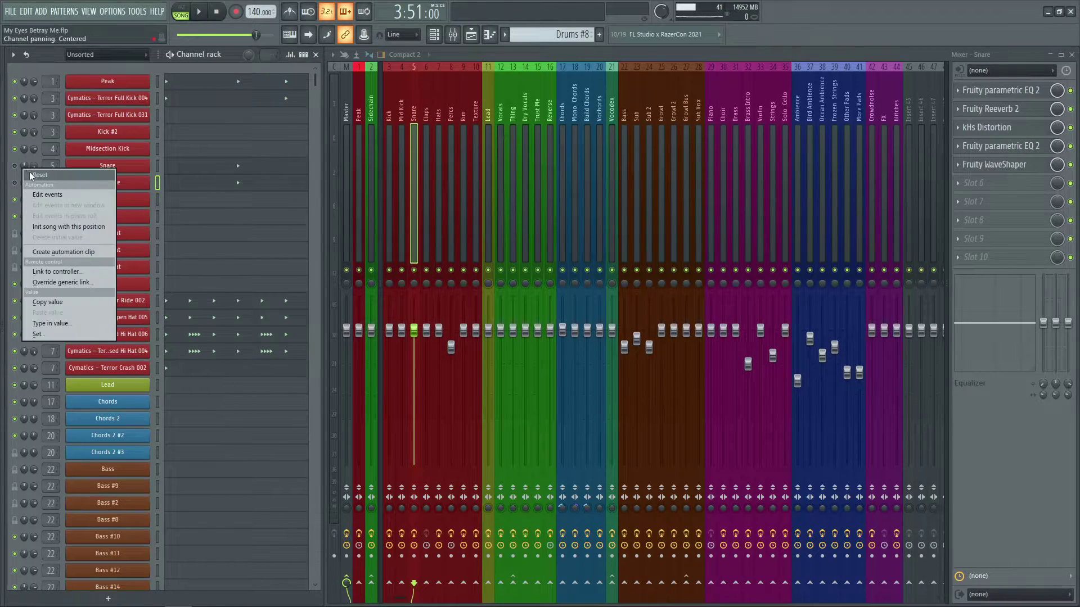
key(space)
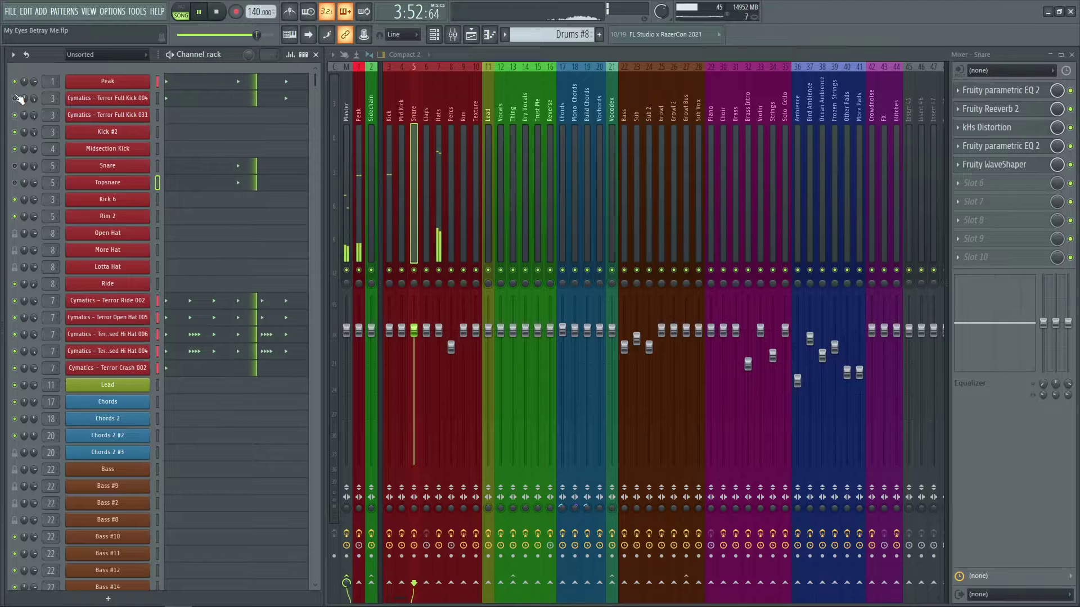
key(space)
Select the Hats mixer track, and audition the Terror Ride 002 and Terror Open Hat 005 channels each in solo.
click(443, 163)
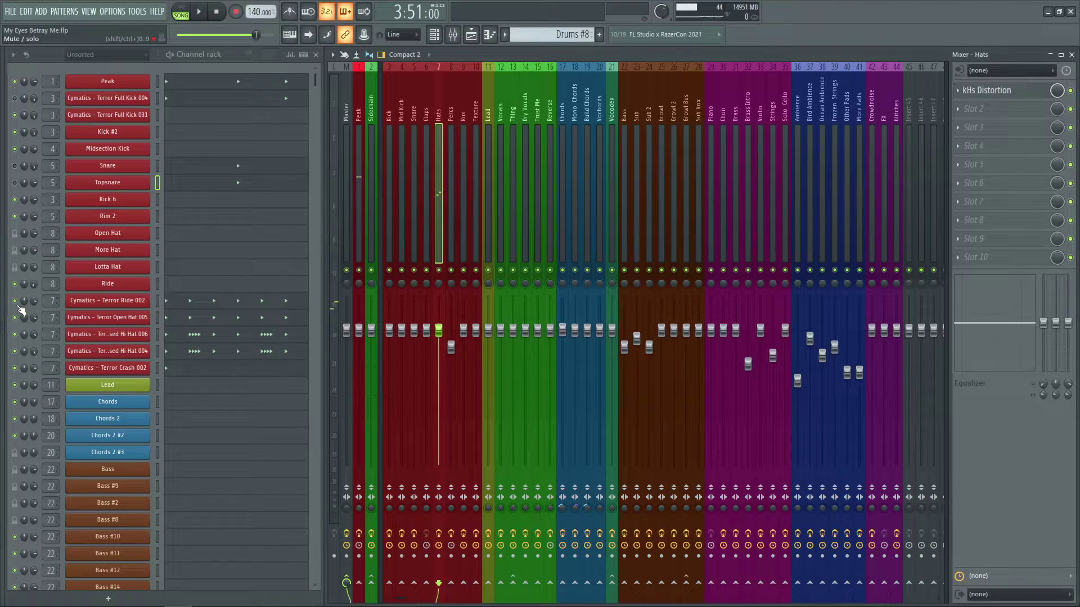
right_click(17, 306)
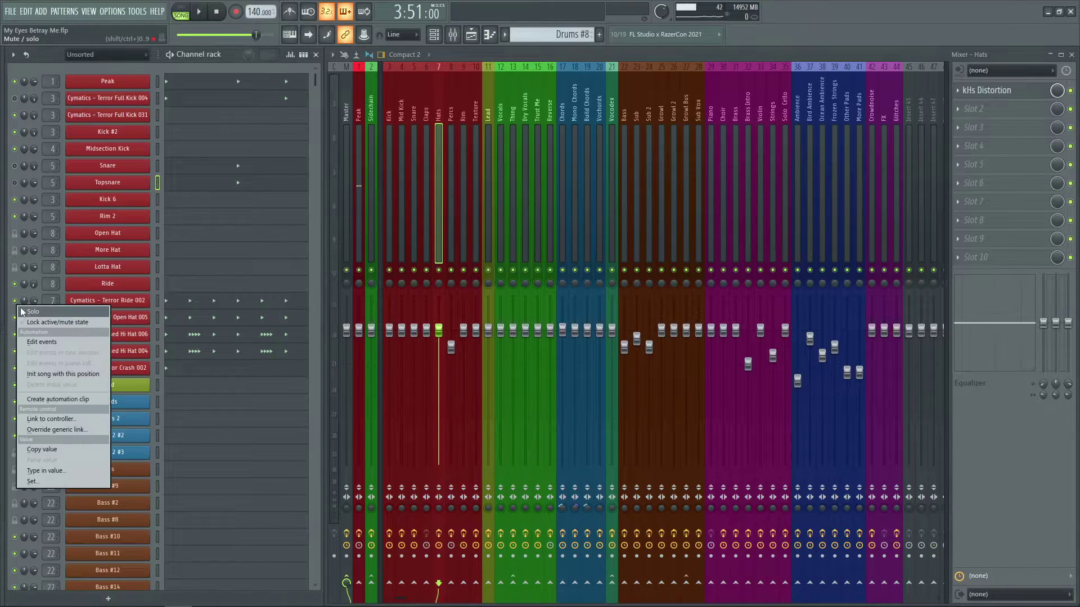
key(Escape)
key(space)
key(space)
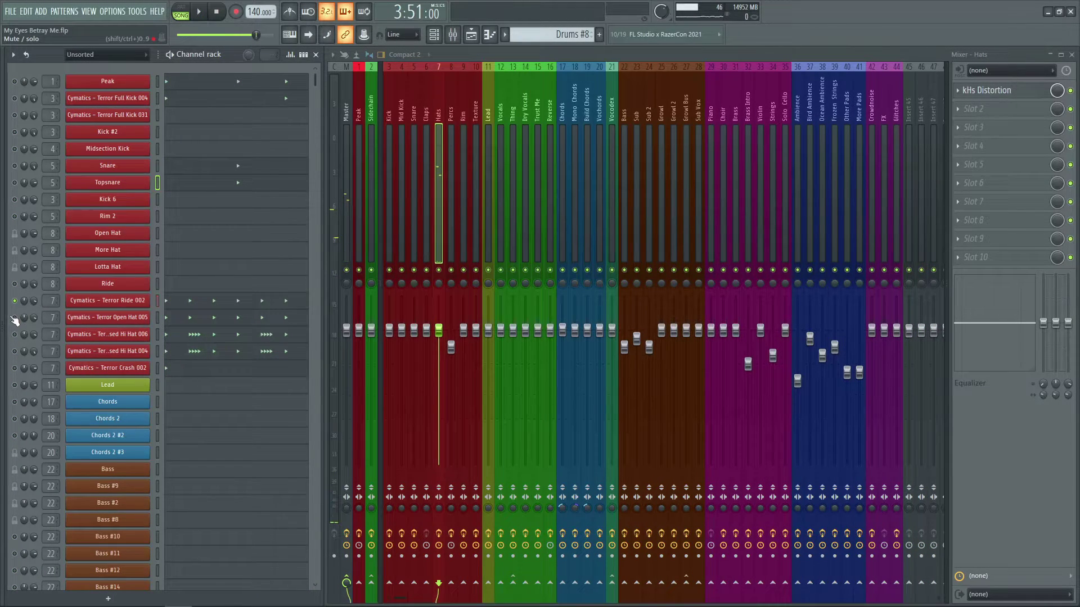
right_click(15, 319)
click(17, 336)
key(space)
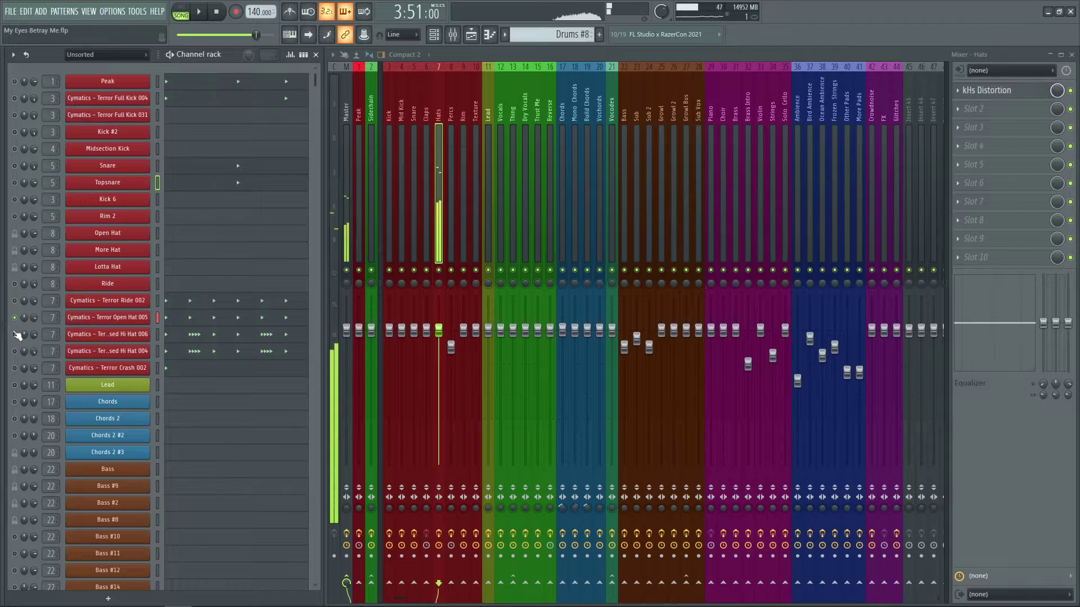
Solo the Hi Hat 006 channel and the Hi Hat 004 channel one after the other, playing each alone from bar 97.
right_click(18, 336)
click(19, 360)
key(space)
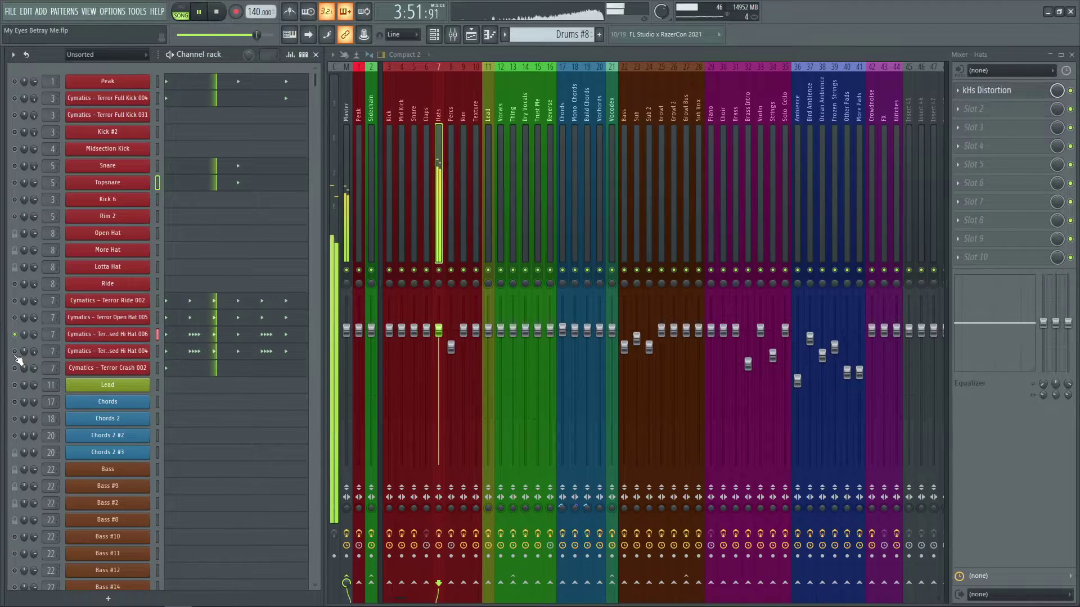
key(space)
right_click(15, 352)
click(19, 375)
key(space)
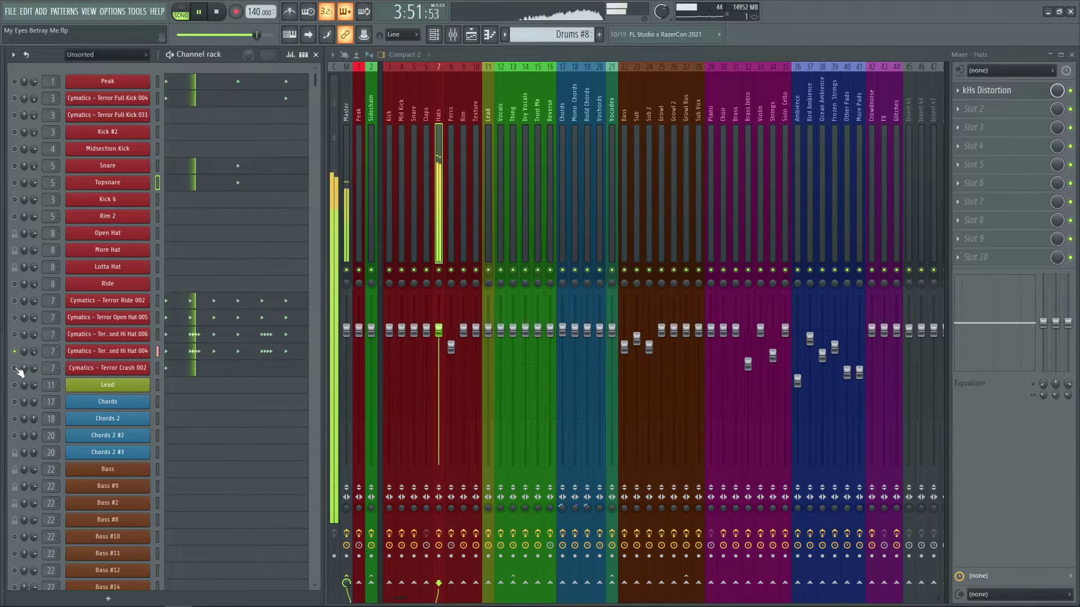
key(space)
Solo the Terror Crash 002 channel and play it alone from bar 97.
right_click(19, 371)
click(20, 395)
key(space)
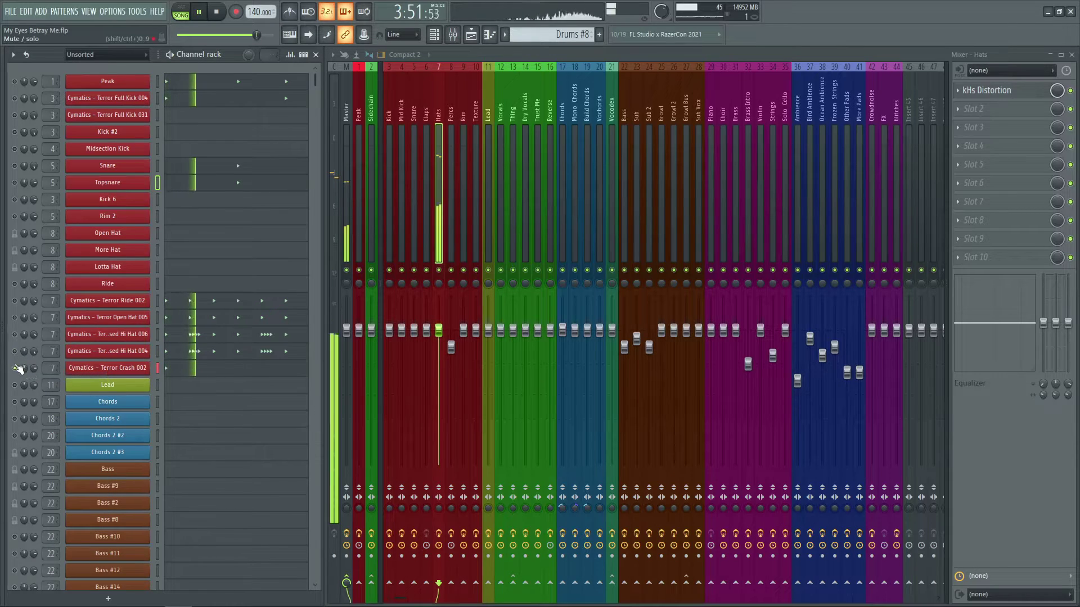
key(space)
Unmute all the drum channels, play the full beat from bar 97, and return to the playlist.
right_click(14, 315)
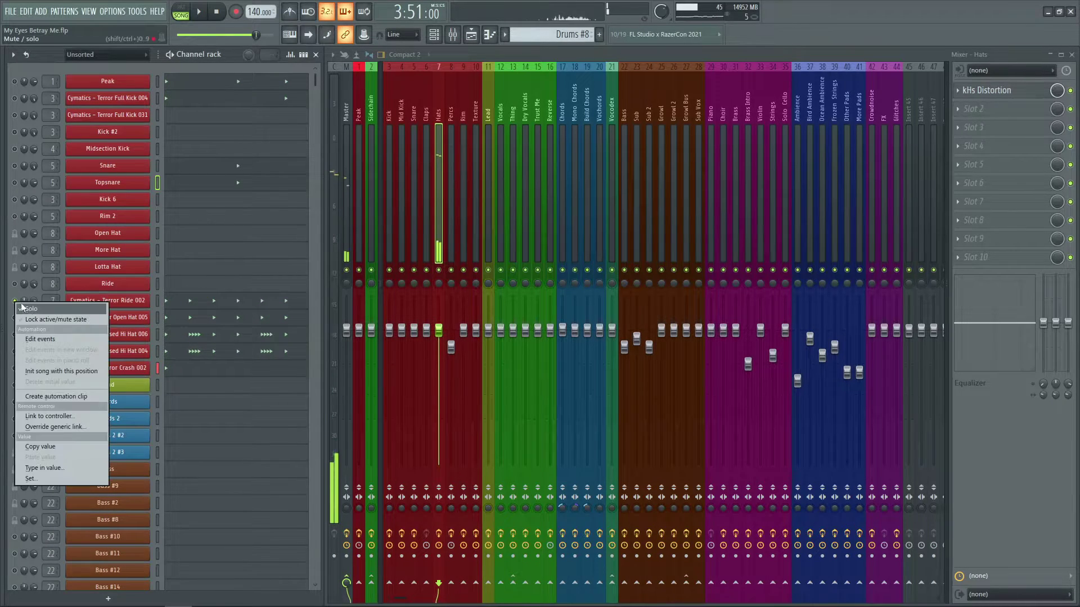
click(19, 337)
key(space)
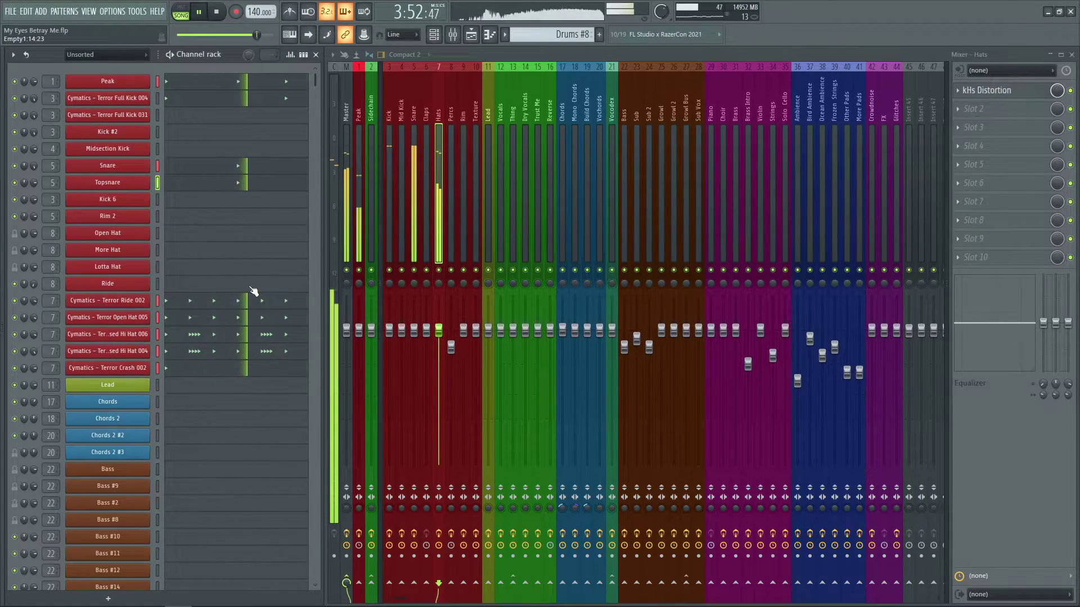
click(472, 37)
key(space)
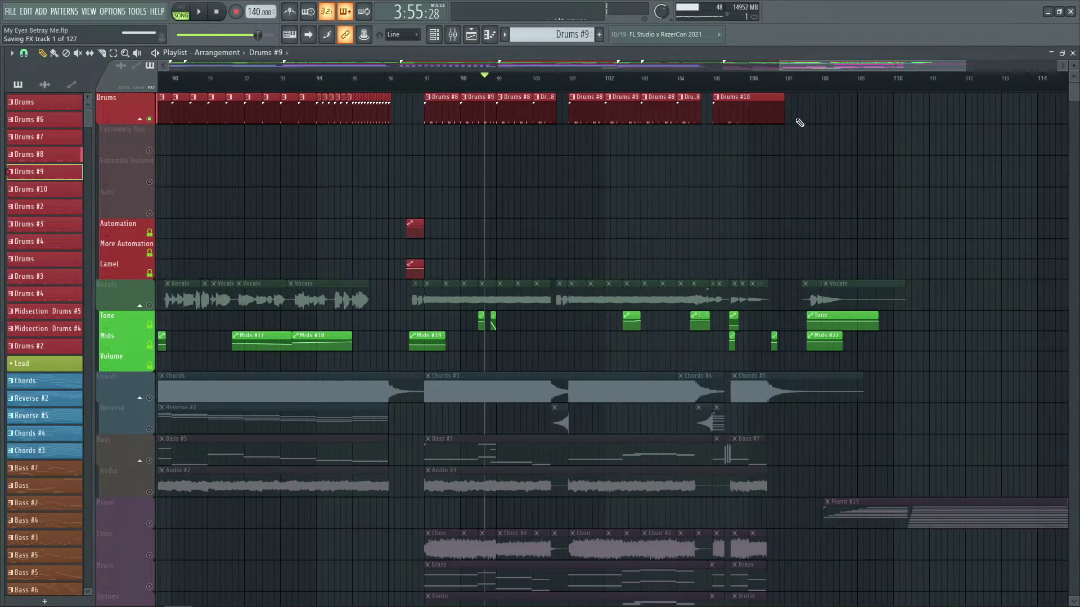
Play the Drums #10 pattern from bar 105 in the playlist, and stop.
ctrl+scroll(800, 122, up, 3)
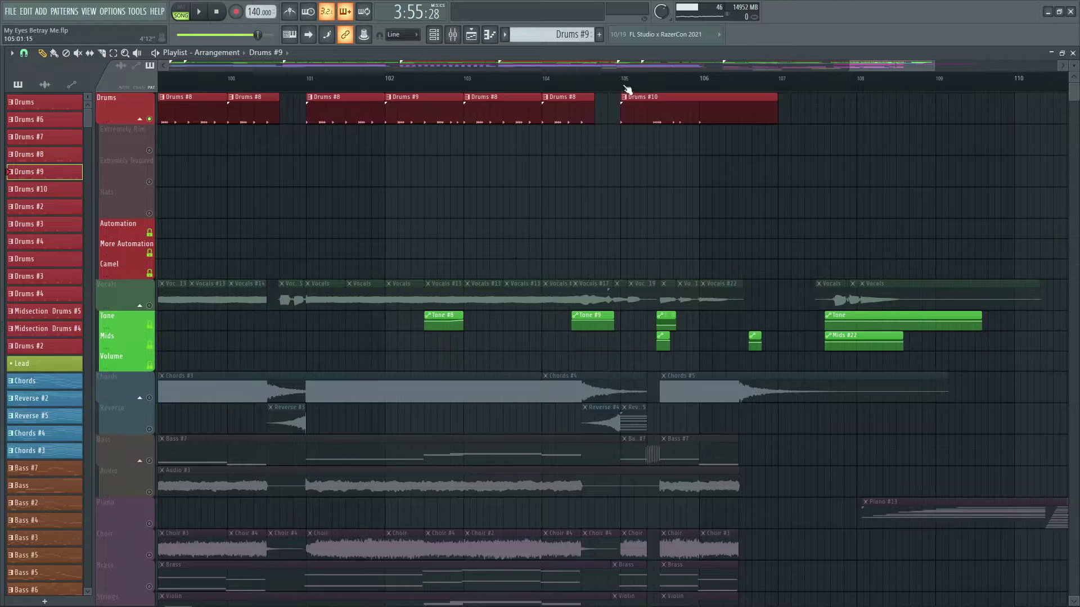
key(space)
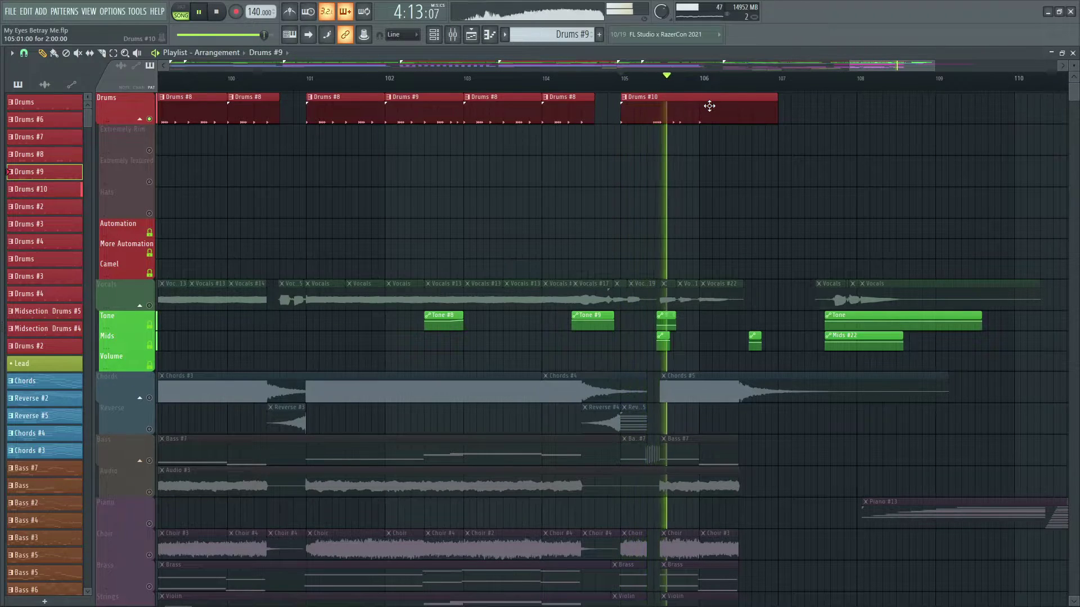
key(space)
ctrl+scroll(611, 98, up, 3)
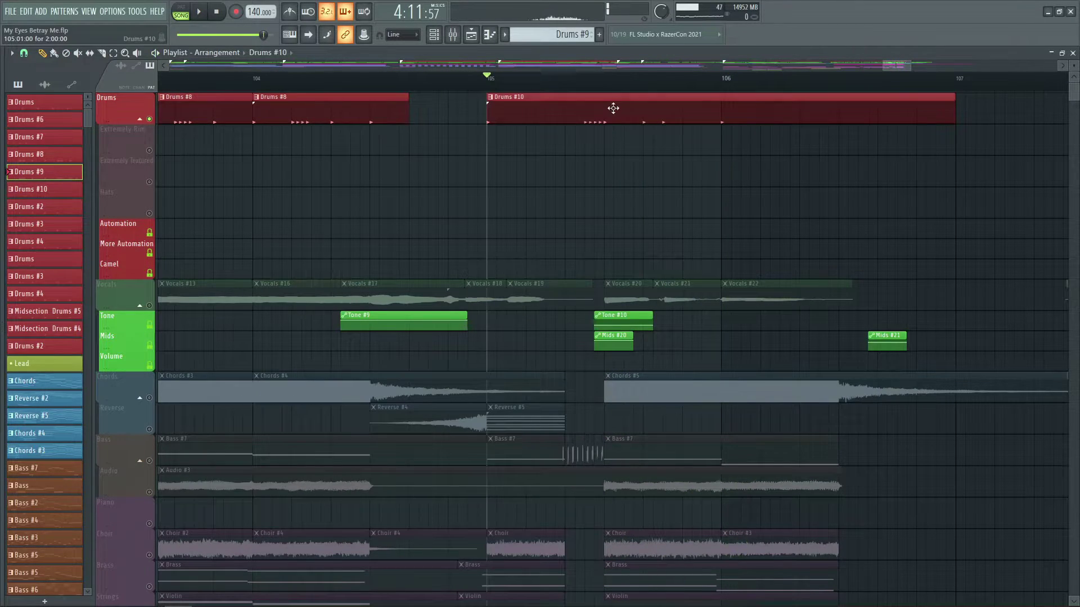
Show the Drums #10 pattern in the channel rack and open the Kick #2 channel's sampler settings.
click(1072, 52)
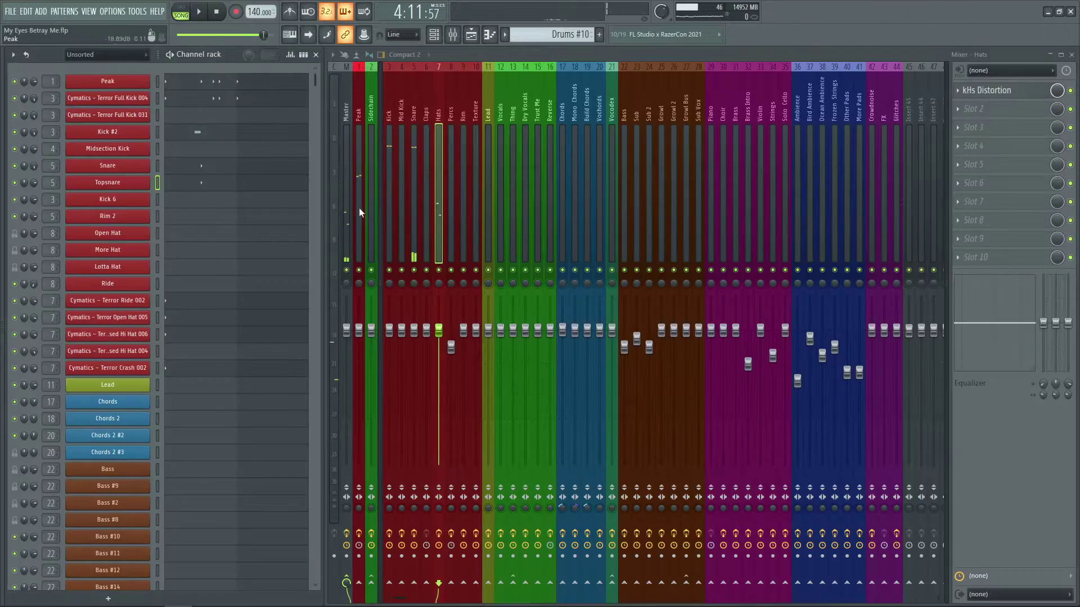
click(135, 132)
click(108, 132)
drag(18, 287, 428, 179)
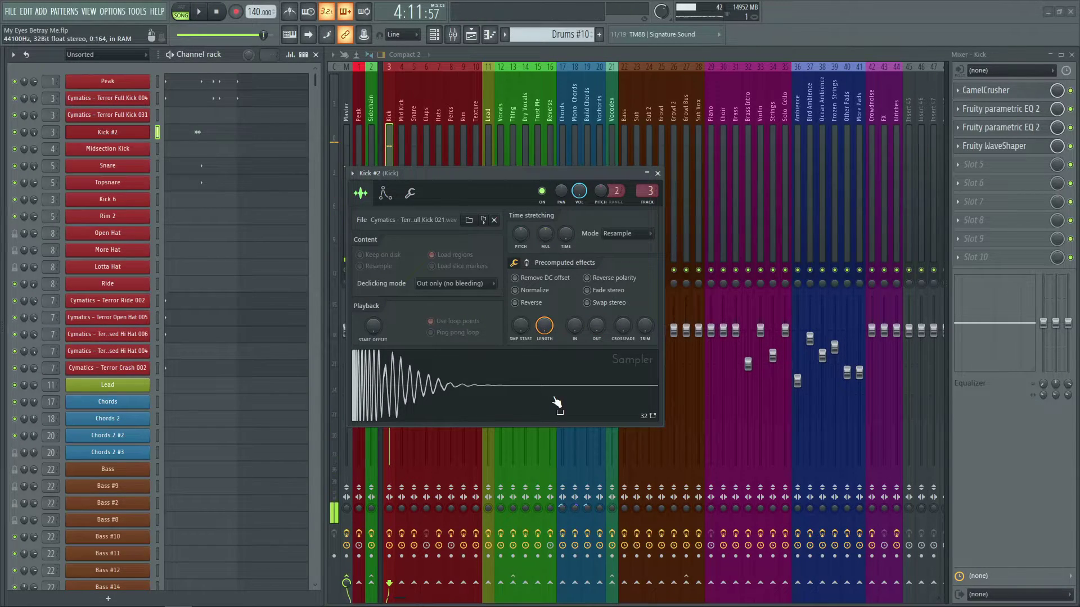
Try reversing the Kick #2 sample and undo it, then audition the kick with a shorter length and maximum fade-out.
click(565, 304)
key(ctrl+z)
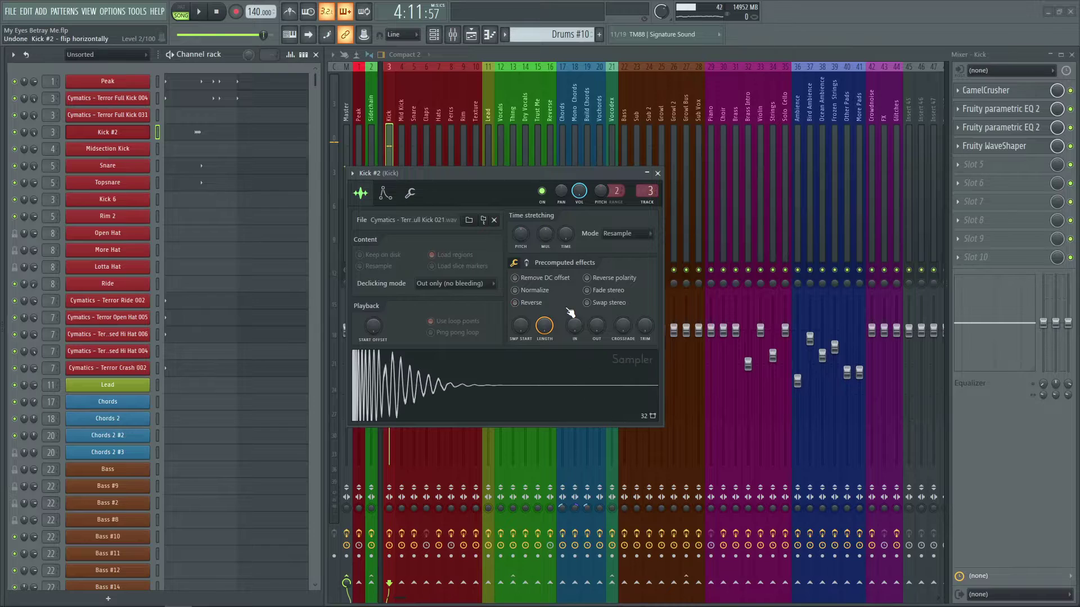
click(464, 383)
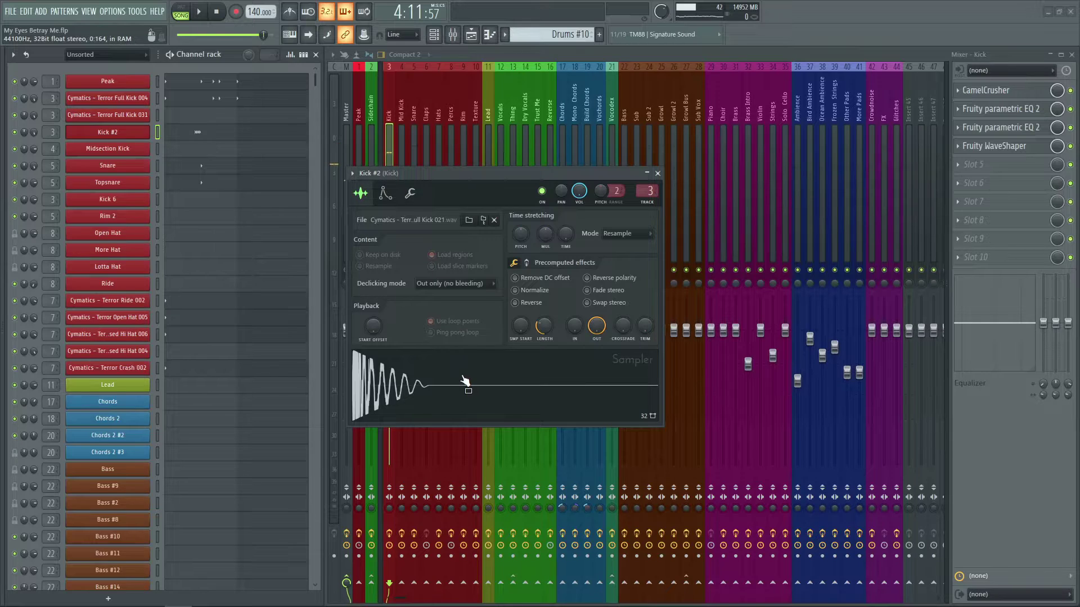
click(658, 173)
Return to the playlist and replay the Drums #10 pattern from bar 105.
click(473, 35)
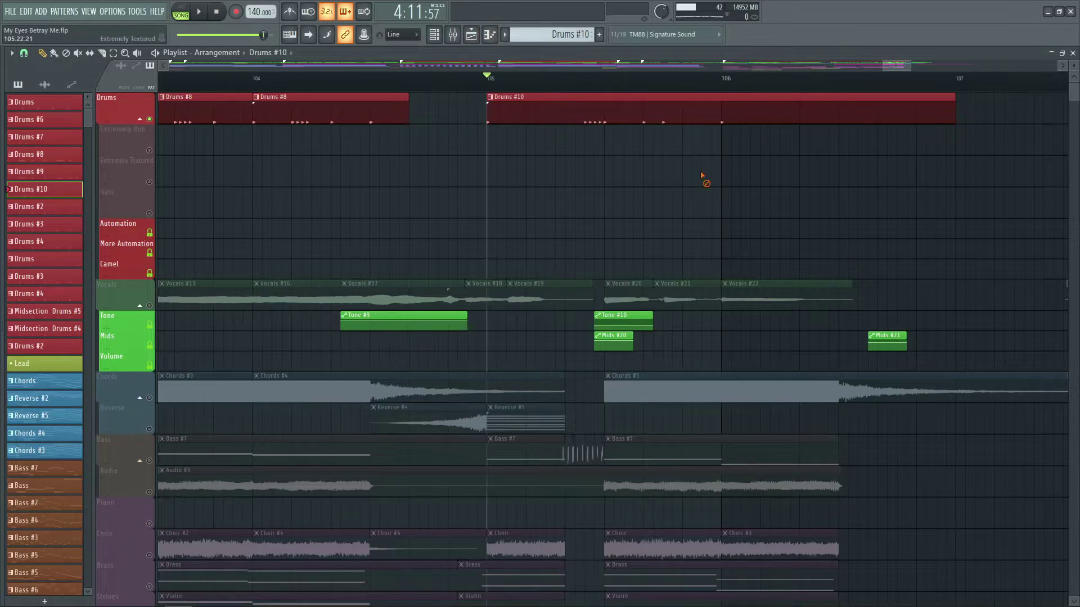
key(space)
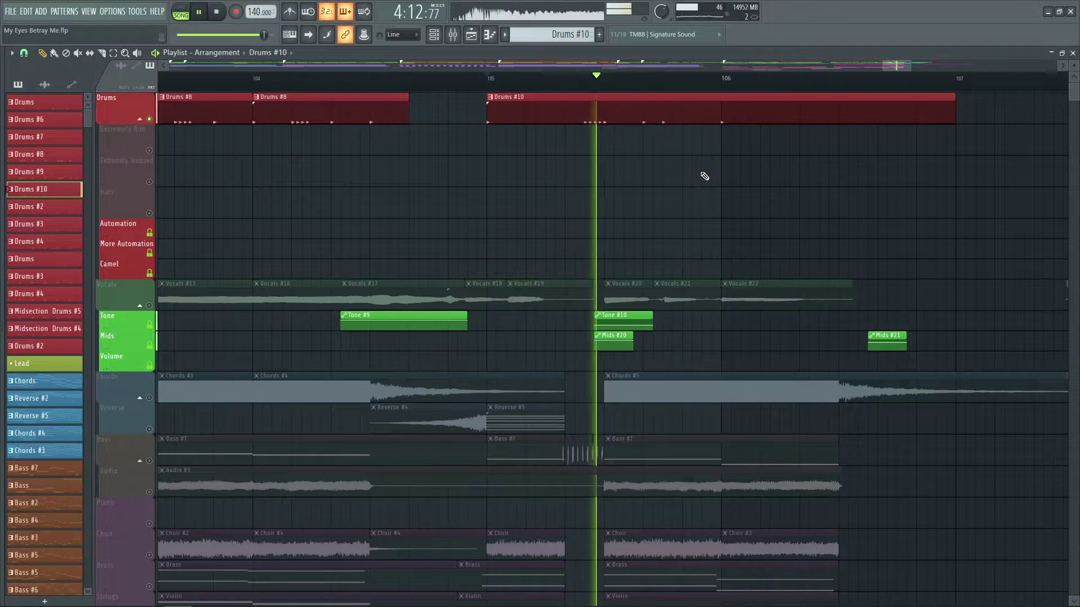
key(space)
Solo the Vocals track and play the vocals from midway through bar 96.
scroll(670, 92, down, 5)
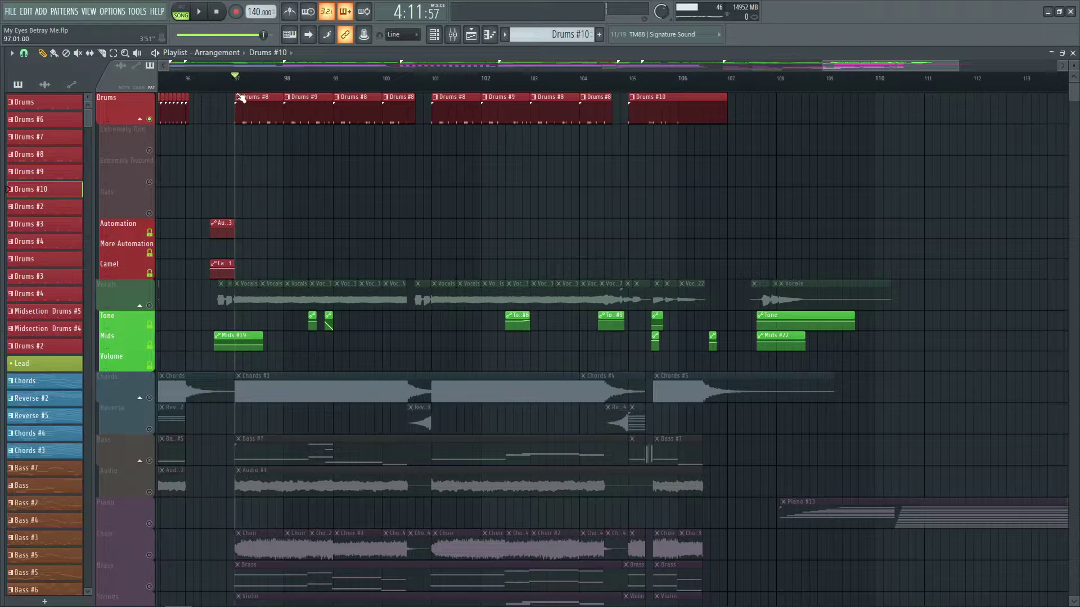
scroll(346, 234, down, 2)
click(149, 242)
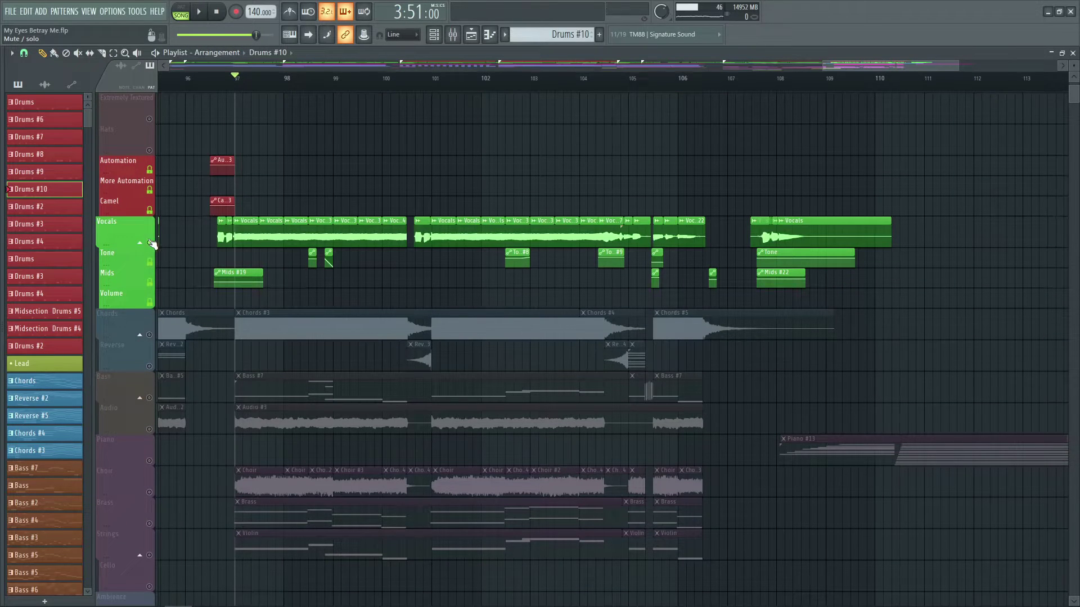
click(213, 84)
scroll(218, 85, up, 3)
scroll(734, 218, left, 2)
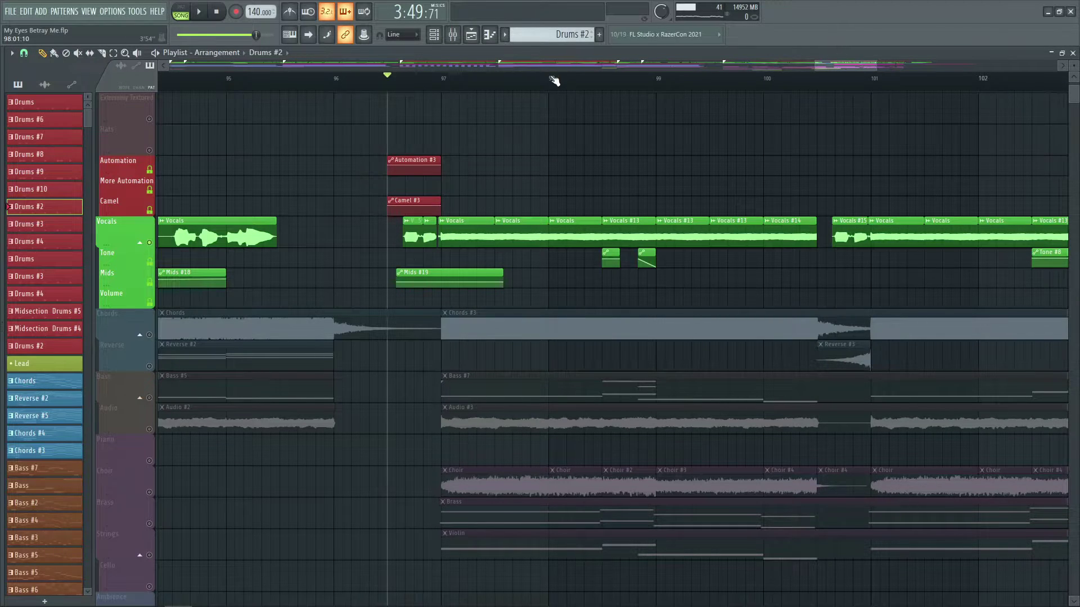
scroll(554, 82, down, 3)
key(space)
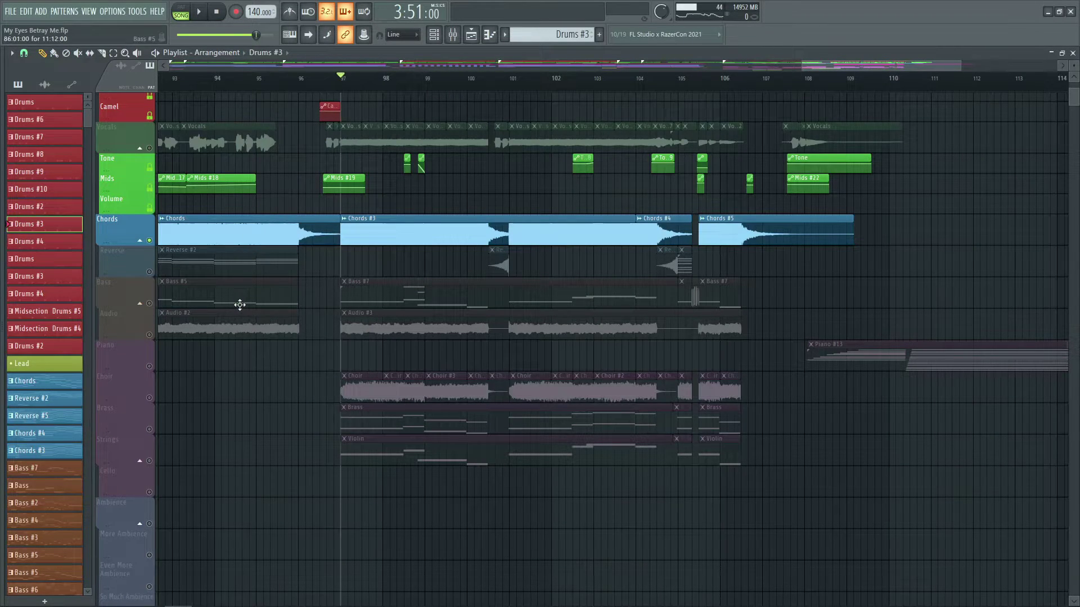
Enable the Reverse track alongside the soloed Chords and play both from bar 97.
click(155, 273)
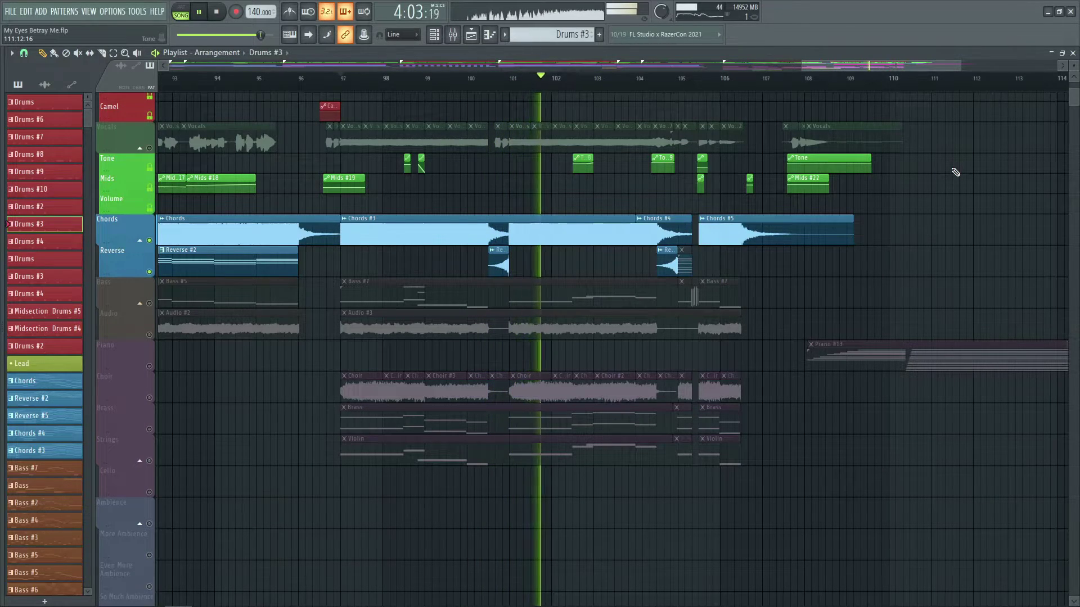
key(space)
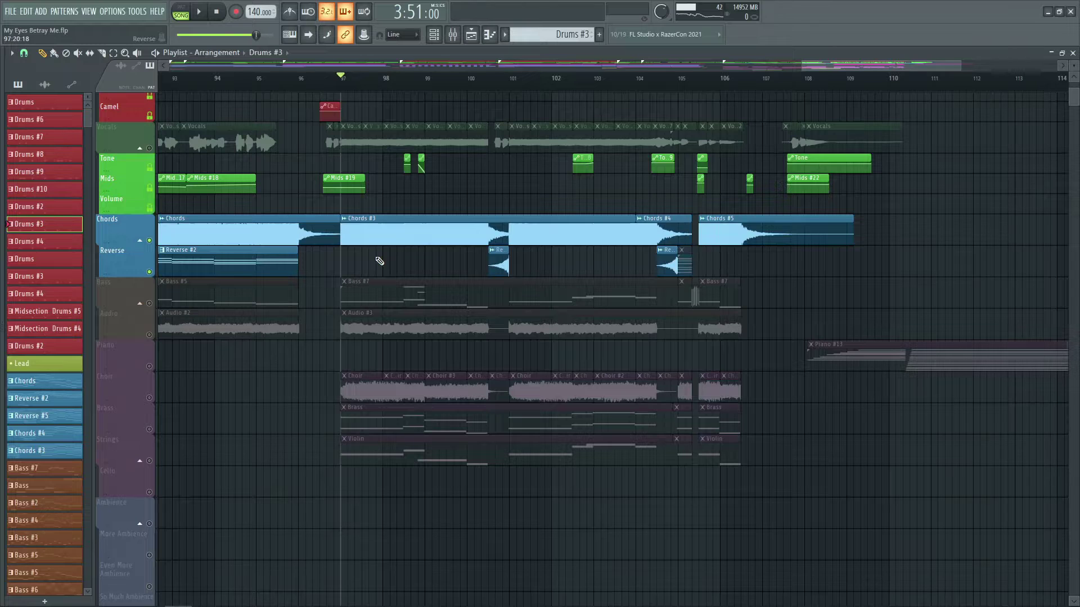
Solo the Bass track together with its Audio track and play them from bar 97.
scroll(379, 258, up, 3)
scroll(366, 79, up, 2)
scroll(155, 188, down, 5)
click(150, 178)
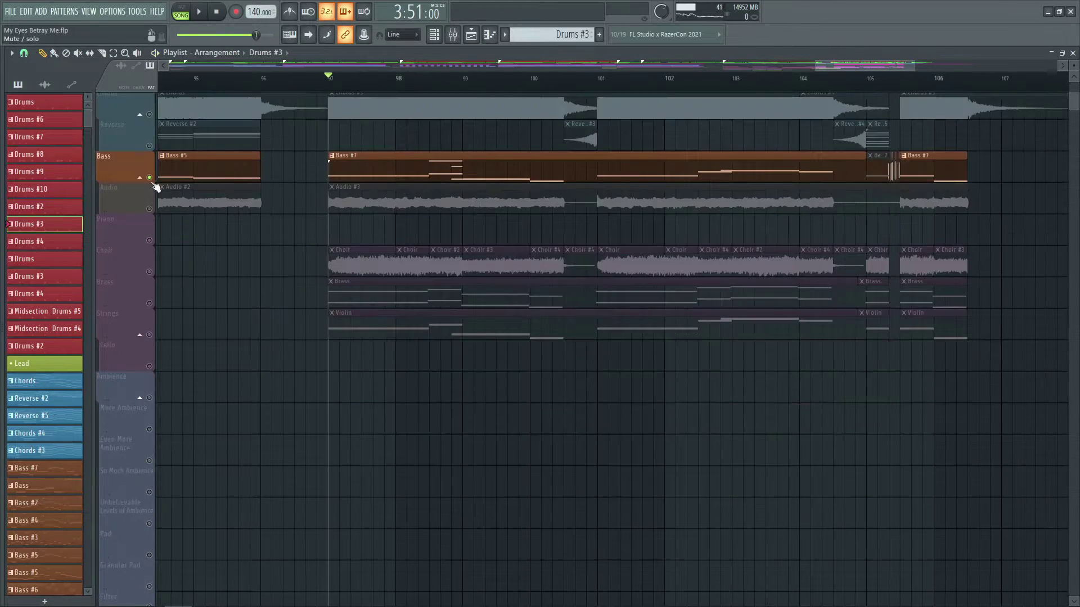
click(150, 209)
scroll(257, 269, down, 2)
scroll(258, 266, up, 3)
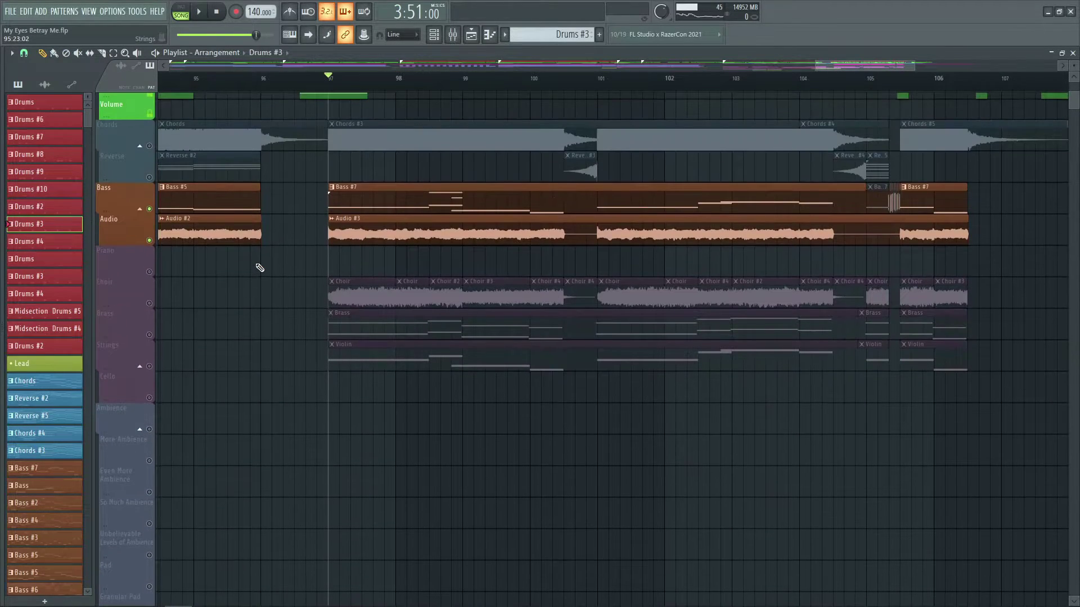
scroll(258, 267, down, 1)
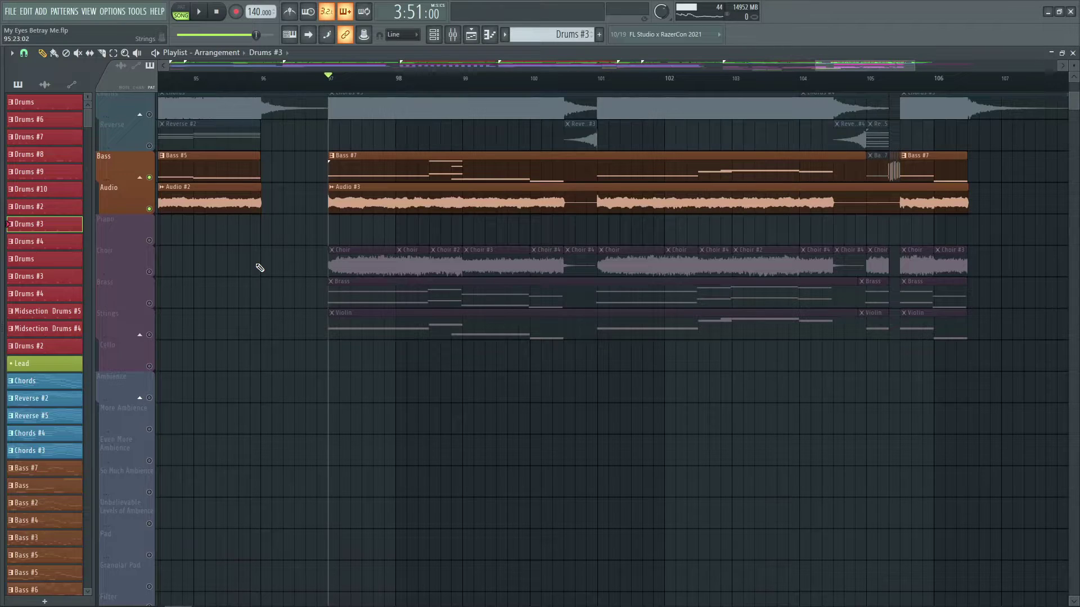
key(space)
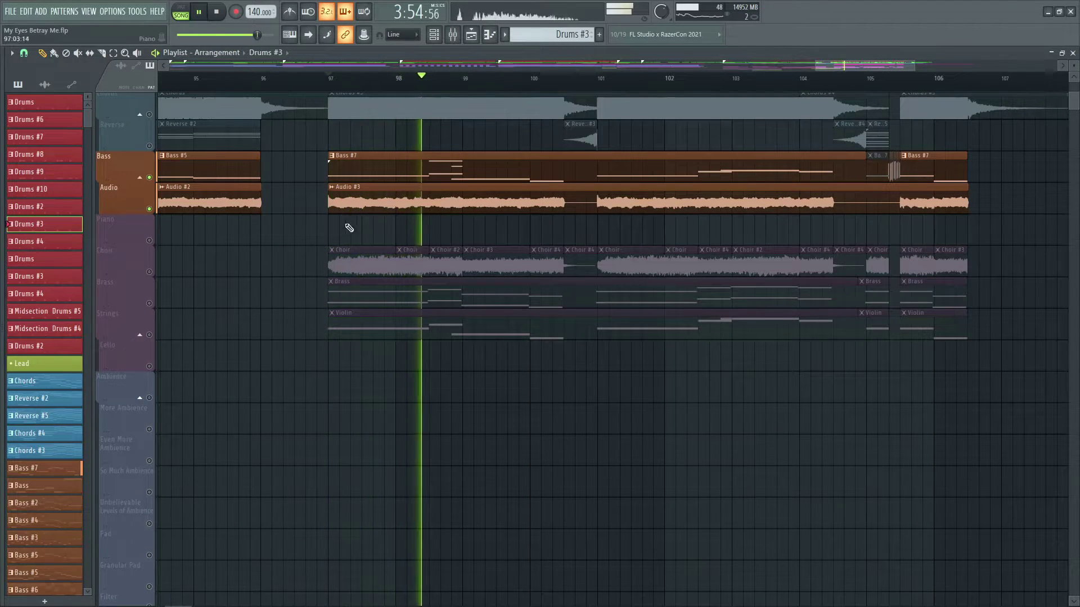
Open the Sub channel's piano roll from the Bass #7 pattern and replay the complete sub line.
key(F9)
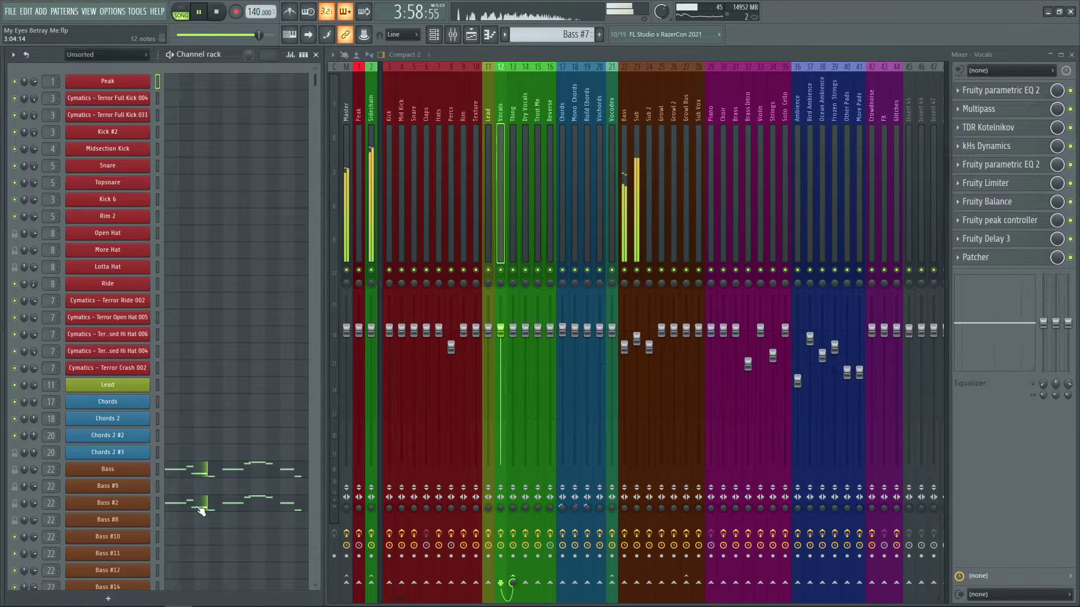
scroll(202, 510, down, 6)
click(205, 421)
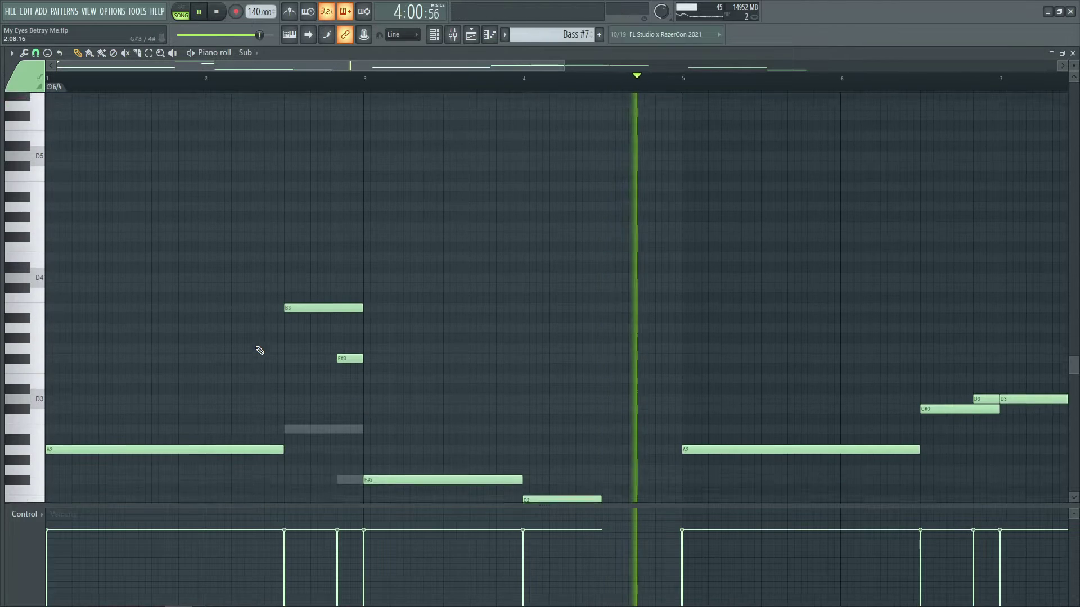
key(space)
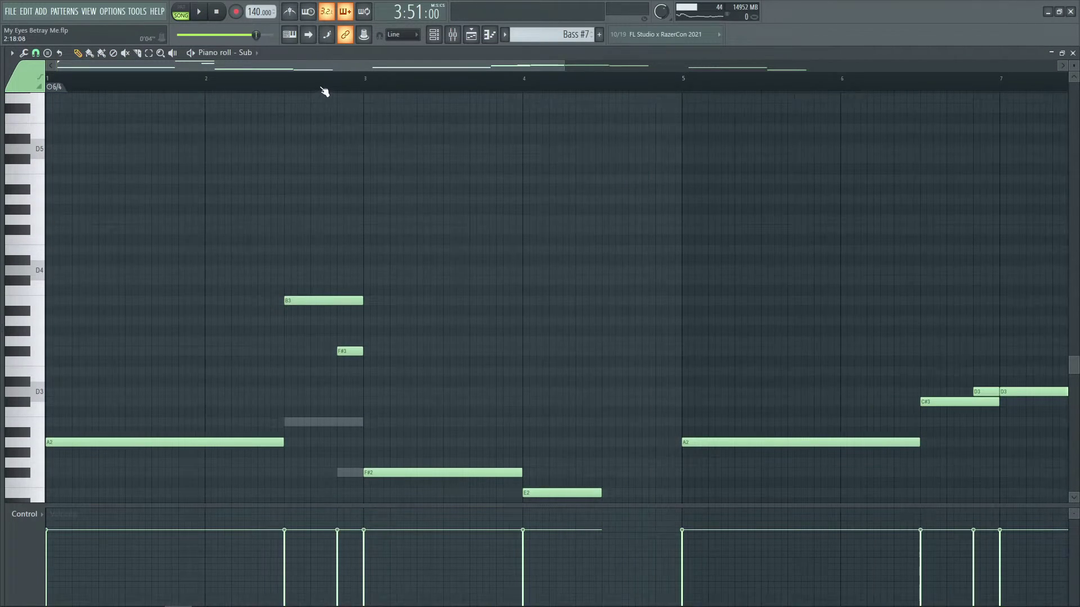
scroll(324, 90, down, 3)
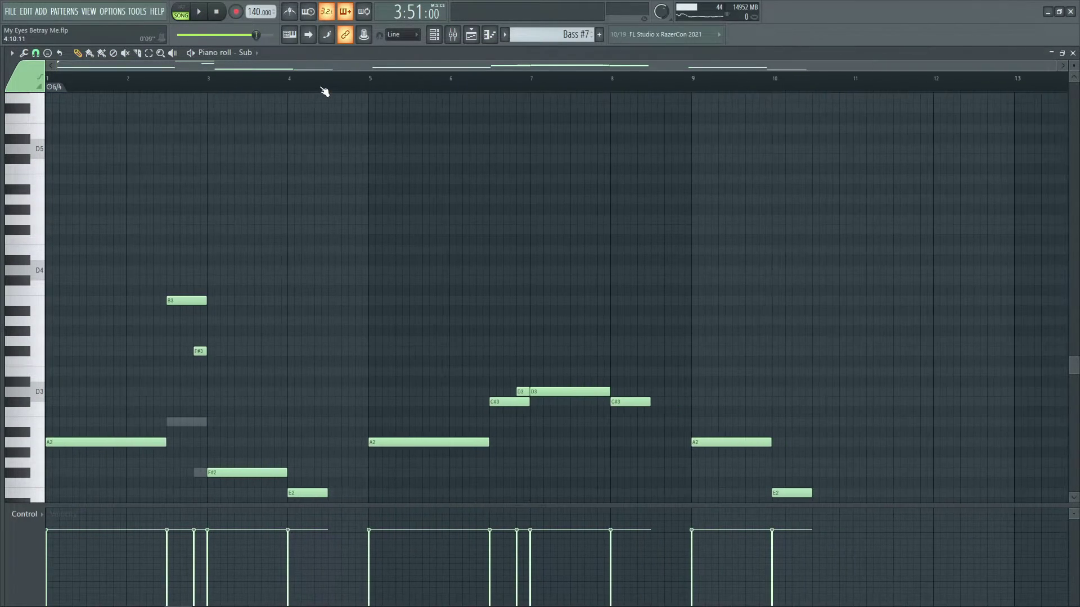
scroll(491, 344, down, 4)
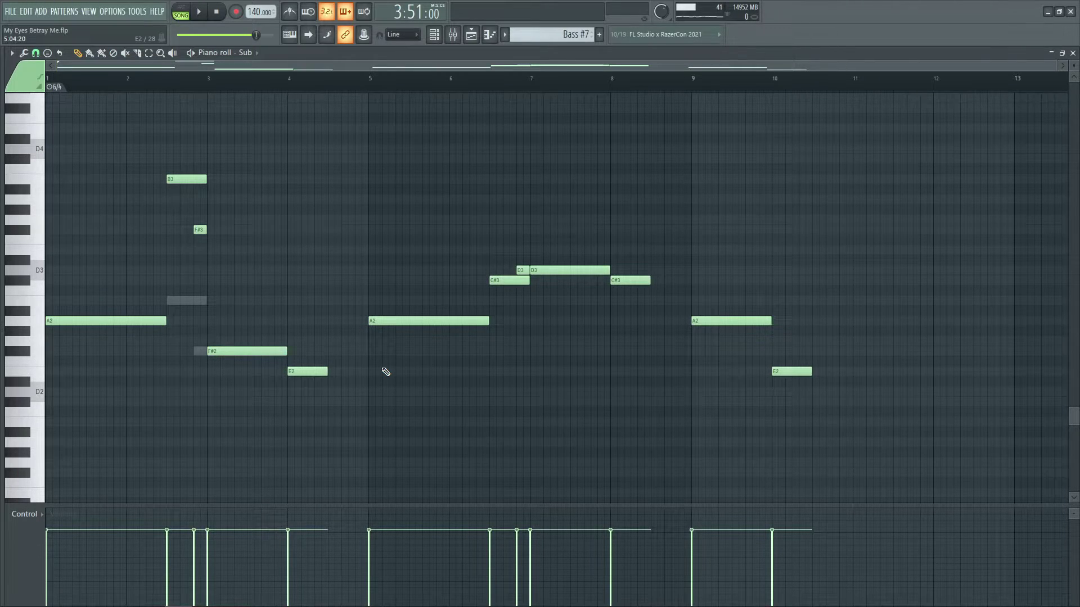
key(space)
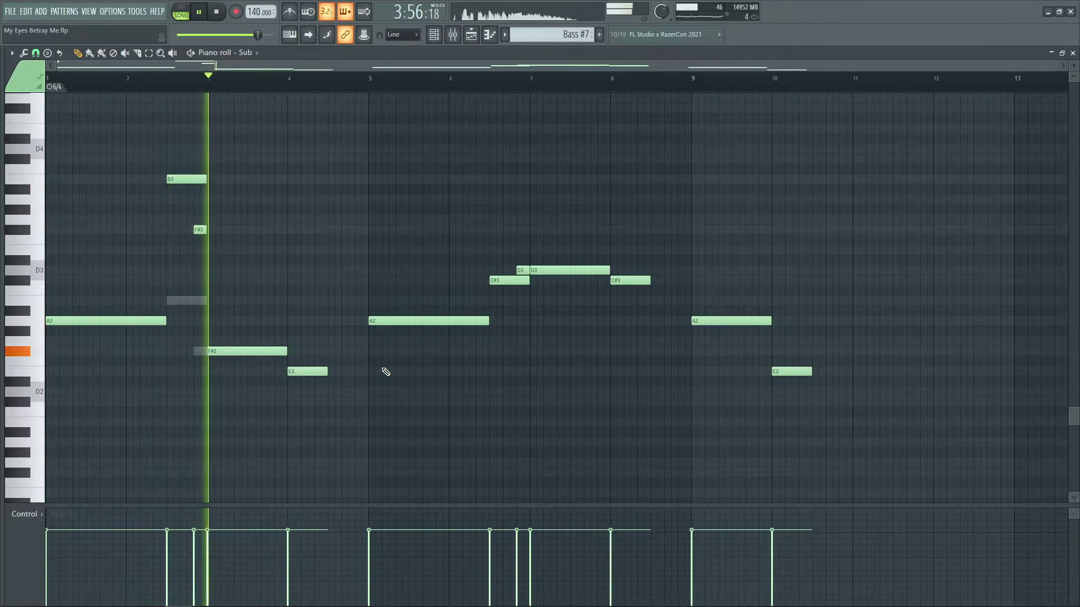
key(space)
Return to the playlist, solo the Brass track and play it from bar 97.
key(F5)
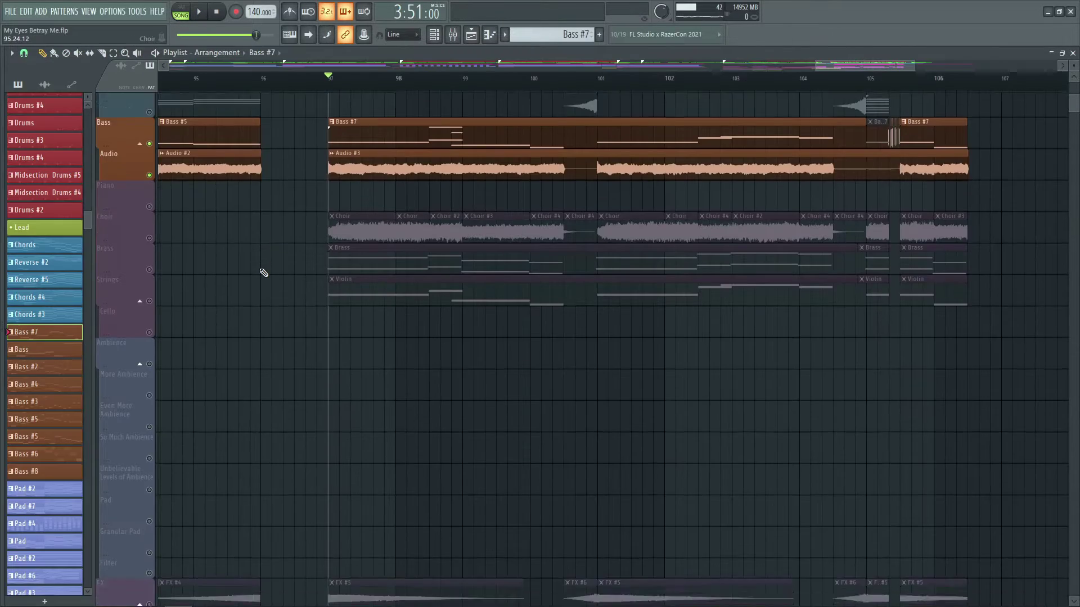
scroll(261, 271, down, 3)
scroll(263, 271, up, 3)
scroll(265, 271, down, 3)
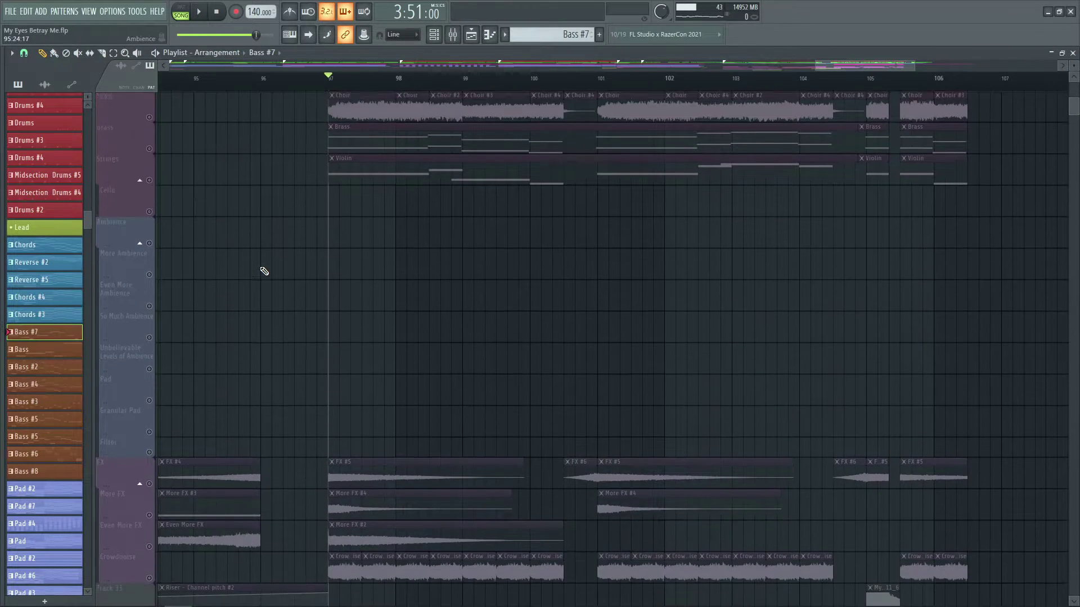
scroll(542, 361, up, 4)
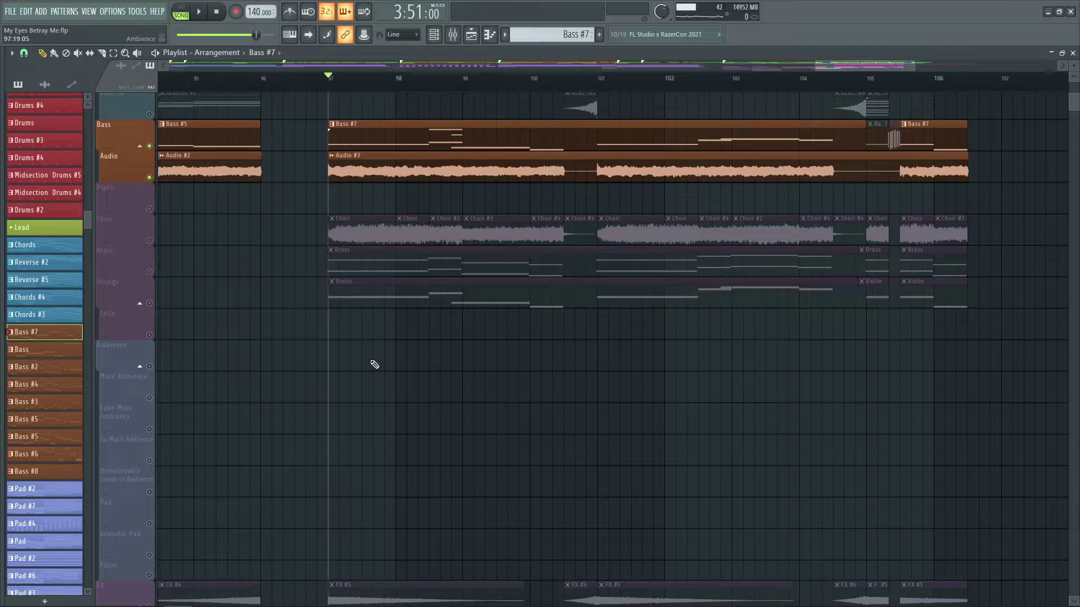
click(156, 272)
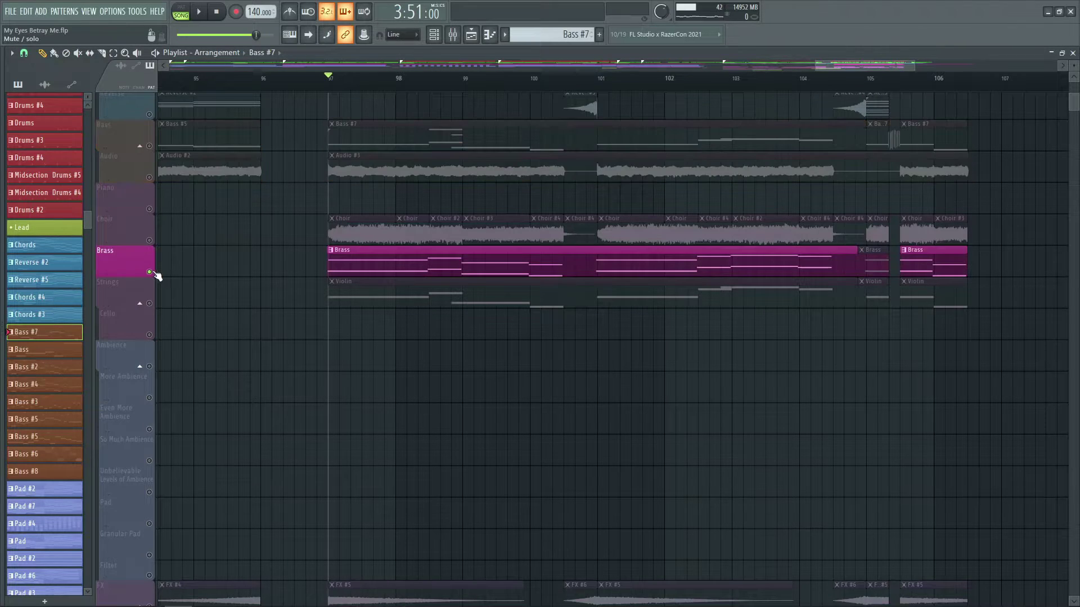
key(space)
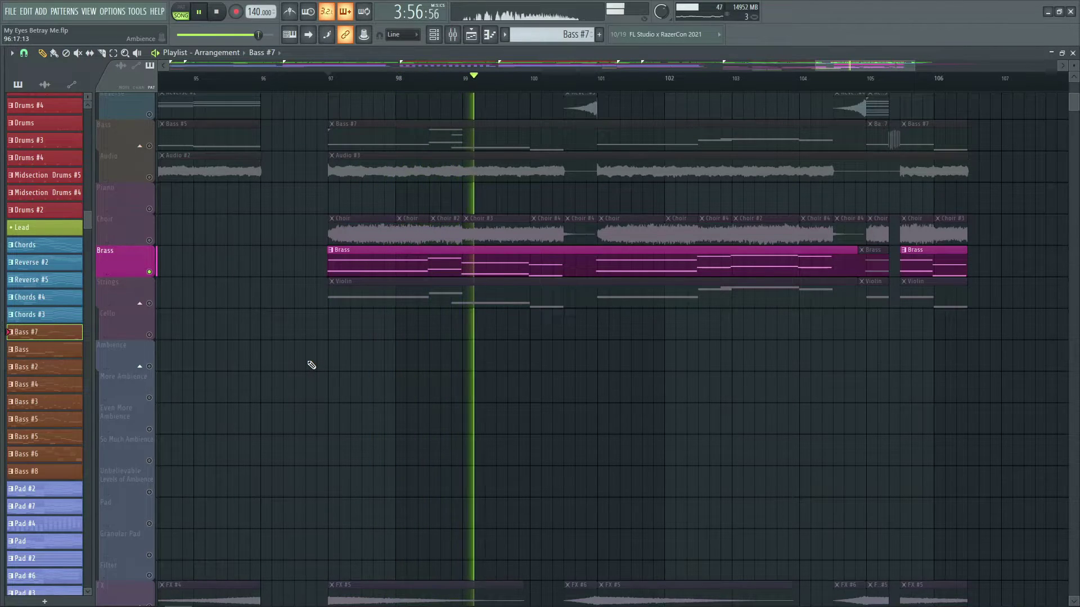
key(space)
Solo and play the FX track from bar 97, then inspect the FX #5 clip's sample settings.
scroll(315, 363, down, 3)
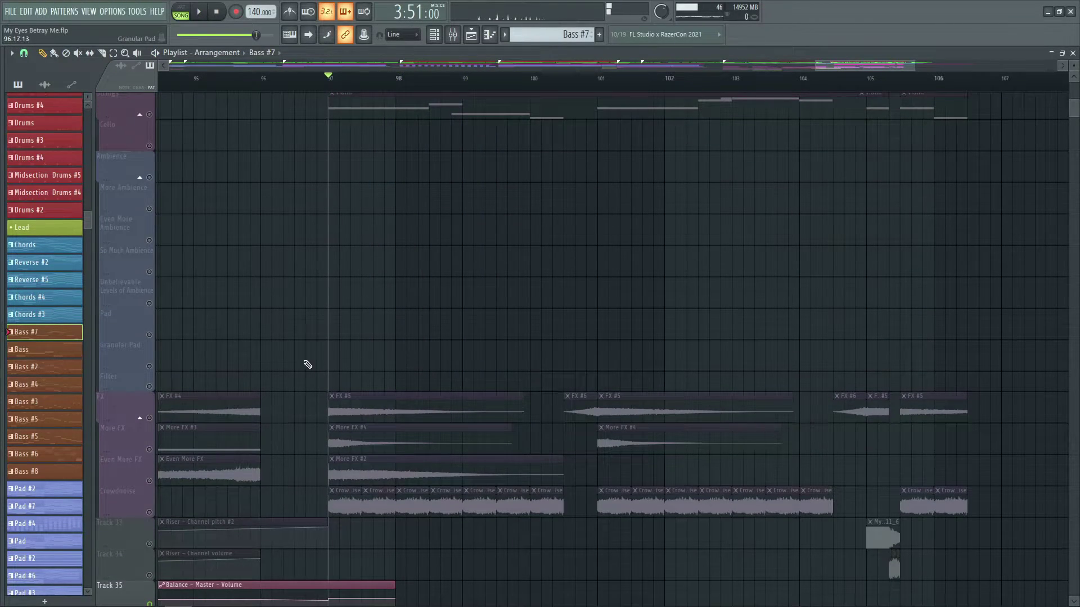
click(151, 419)
key(space)
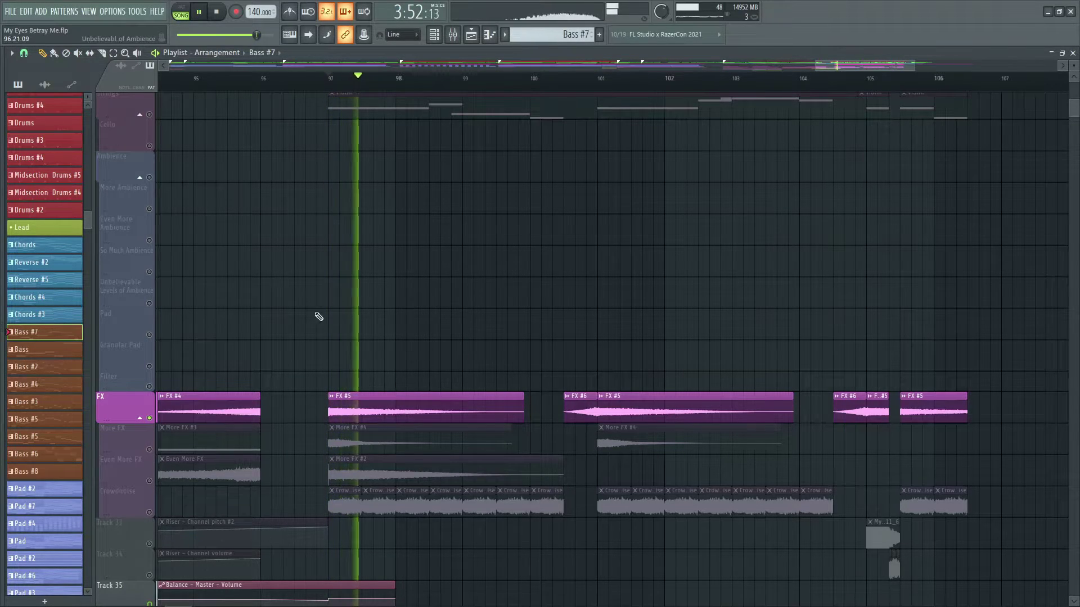
key(space)
click(360, 407)
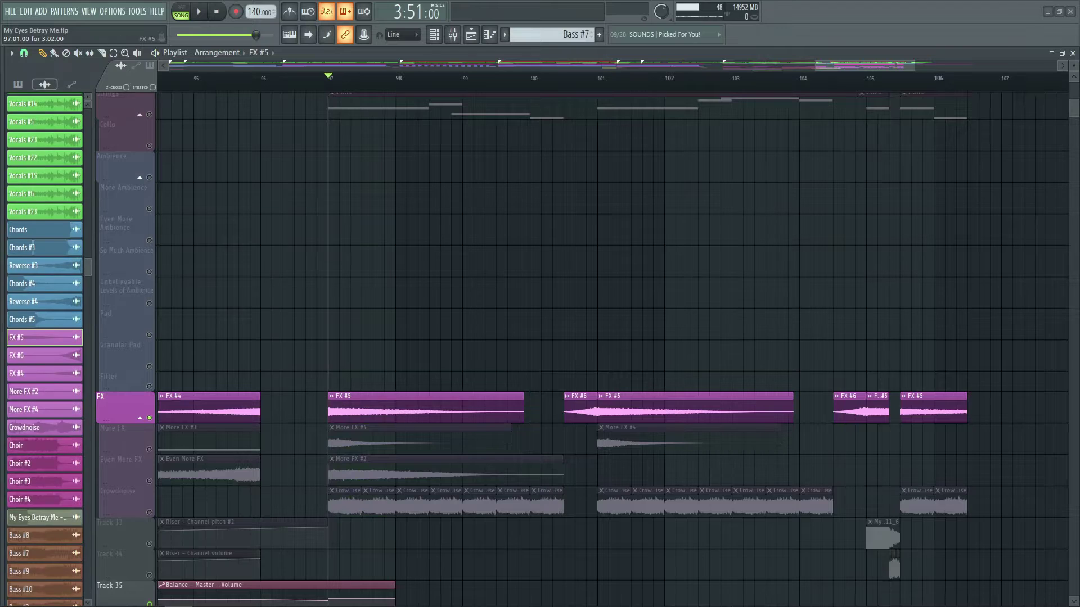
double_click(360, 407)
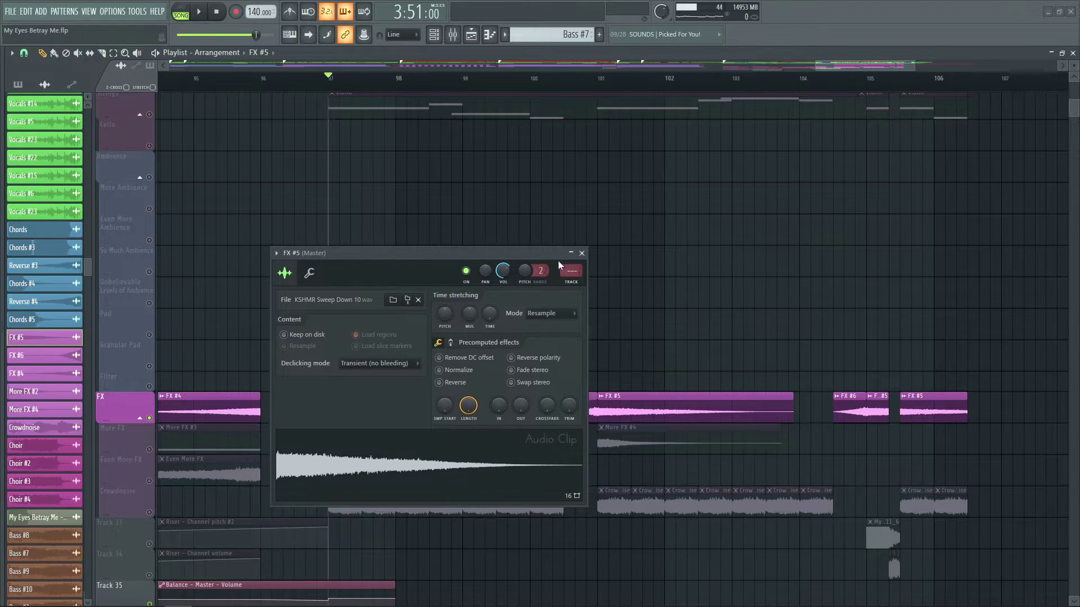
click(582, 253)
Play the soloed FX track from midway through bar 100 to hear the FX #6 to FX #5 transition.
scroll(579, 261, down, 2)
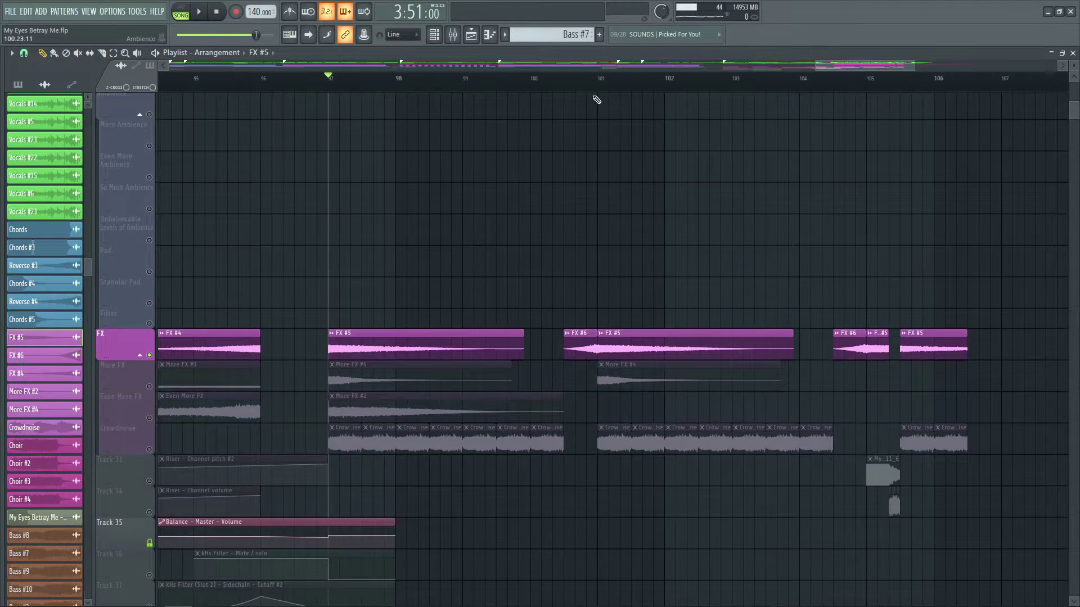
scroll(568, 82, down, 1)
click(567, 79)
key(space)
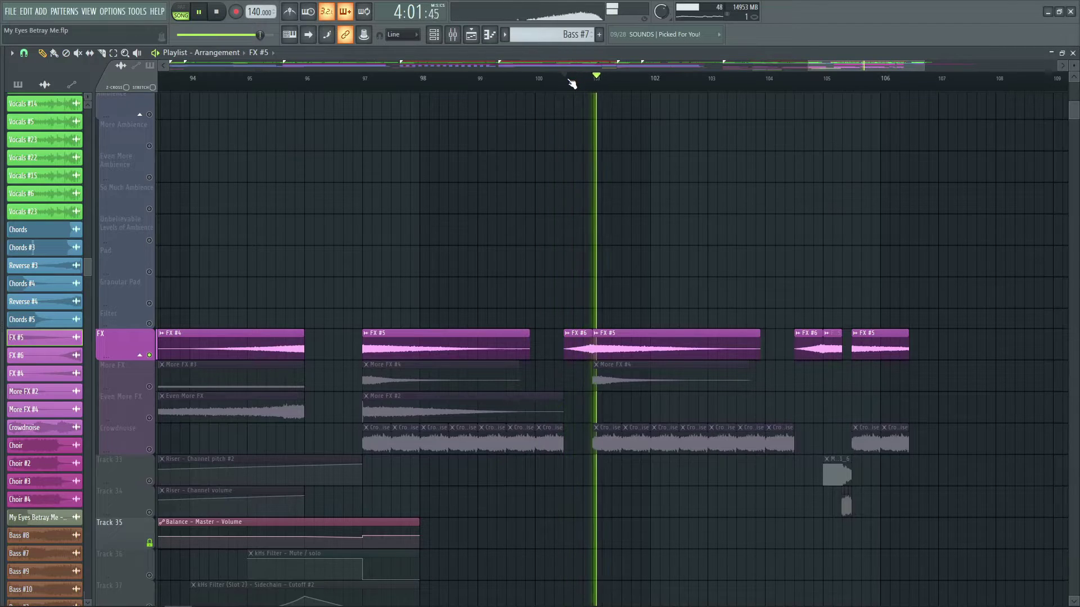
key(Down)
key(space)
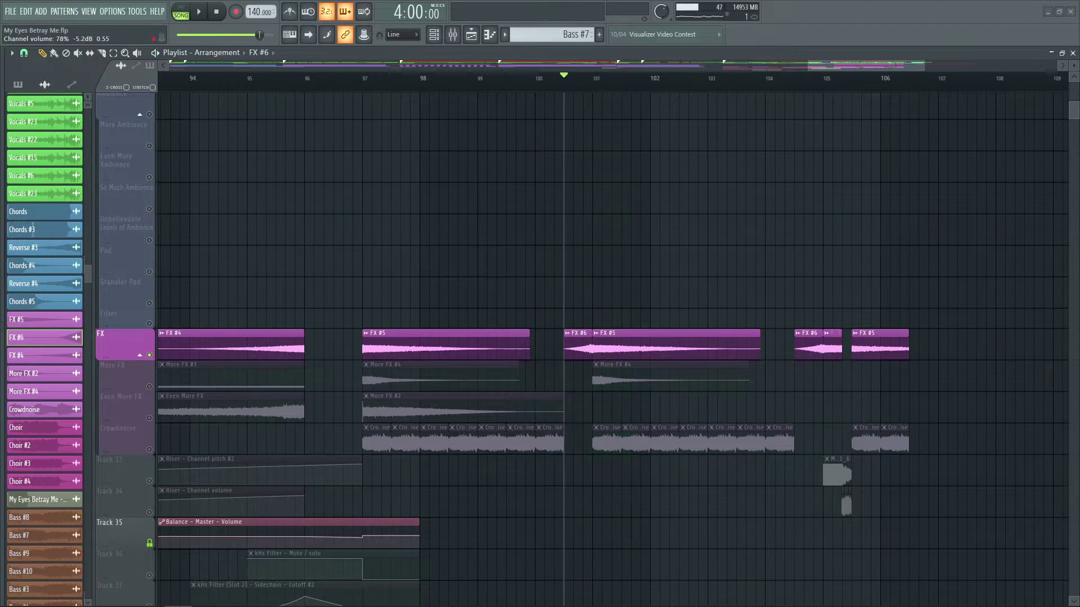
Solo and play the More FX track from bar 97, inspecting the More FX #4 clip's sample settings.
click(410, 374)
key(space)
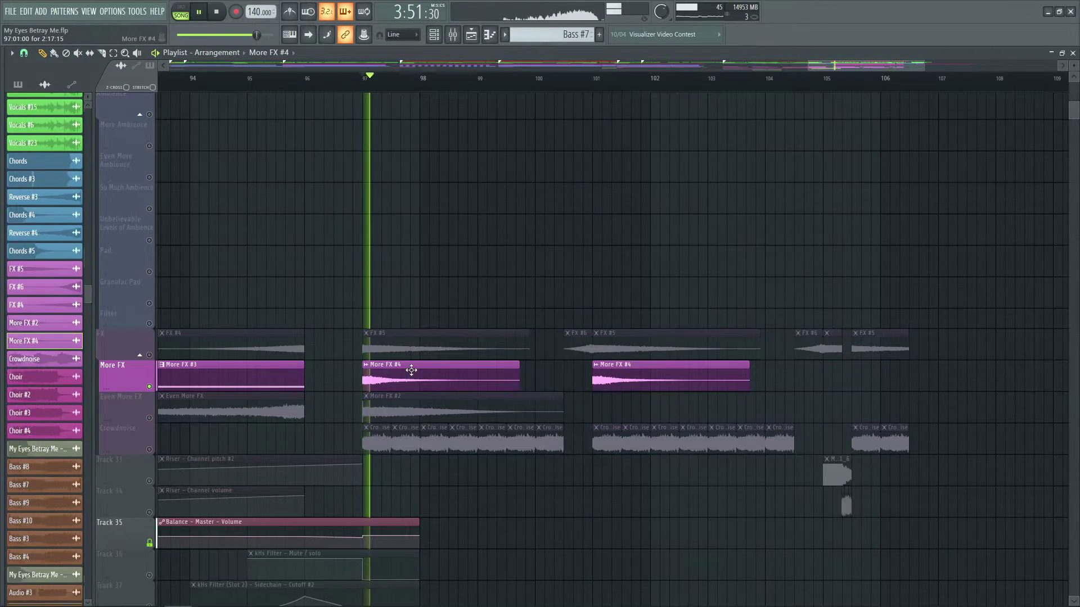
key(alt+F8)
key(alt+F8)
double_click(410, 374)
drag(437, 262, 628, 221)
key(space)
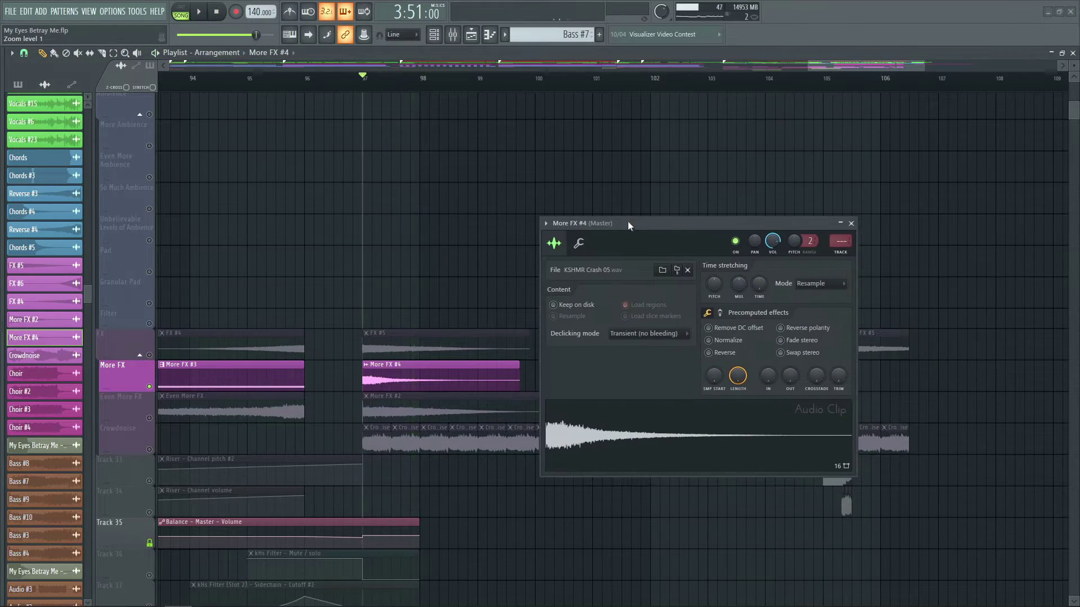
click(851, 223)
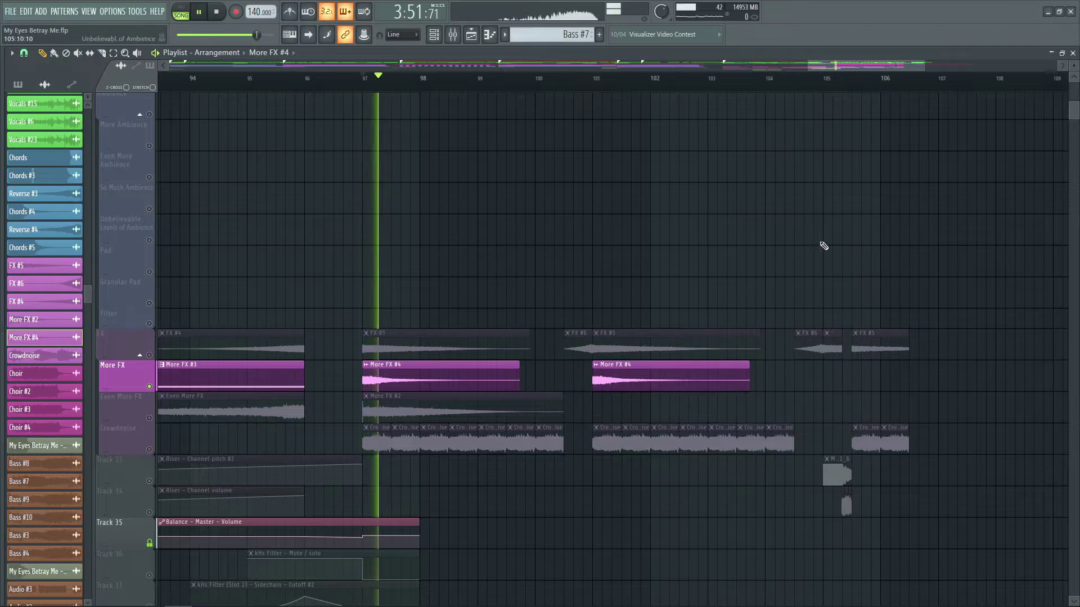
Solo and play the Even More FX track from bar 97, inspecting the More FX #2 clip's sample settings.
click(401, 399)
double_click(401, 399)
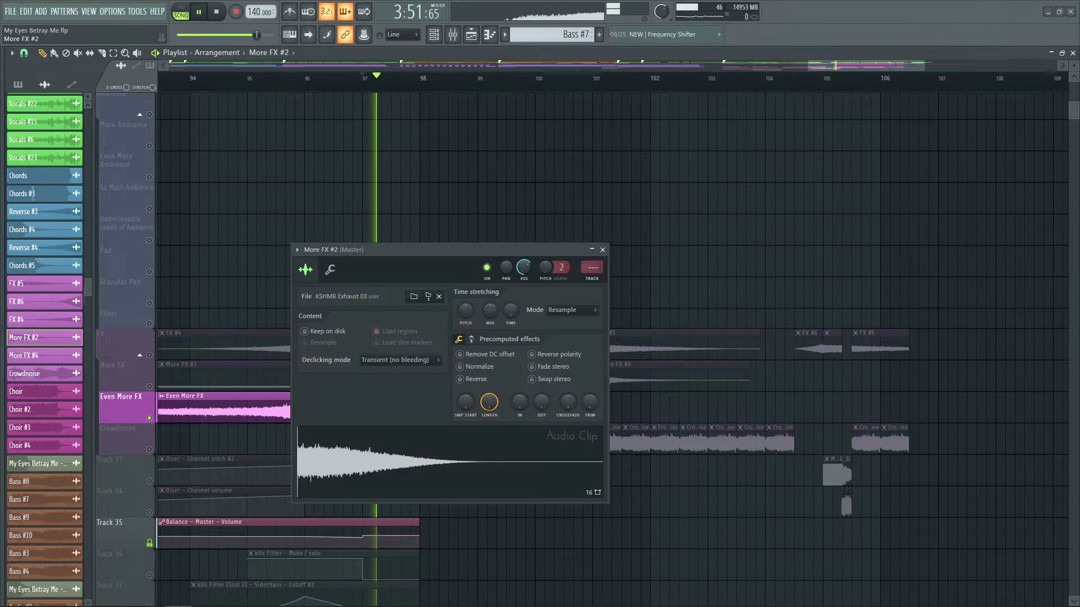
click(602, 249)
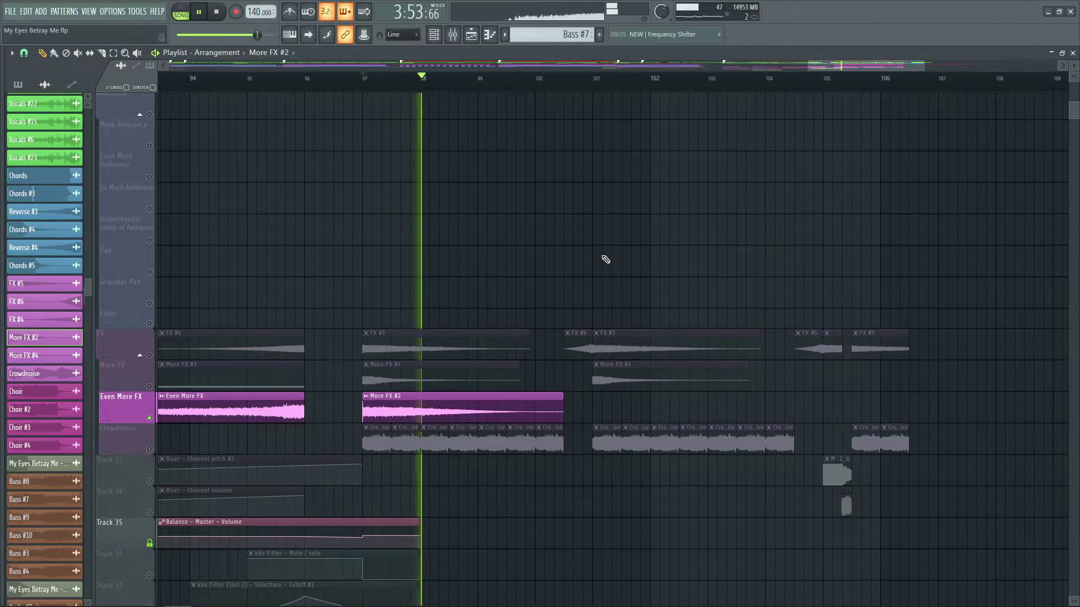
key(space)
Open the Violin pattern from the playlist and show its Violin channel in the channel rack.
scroll(506, 258, down, 5)
scroll(507, 258, up, 4)
scroll(507, 253, up, 5)
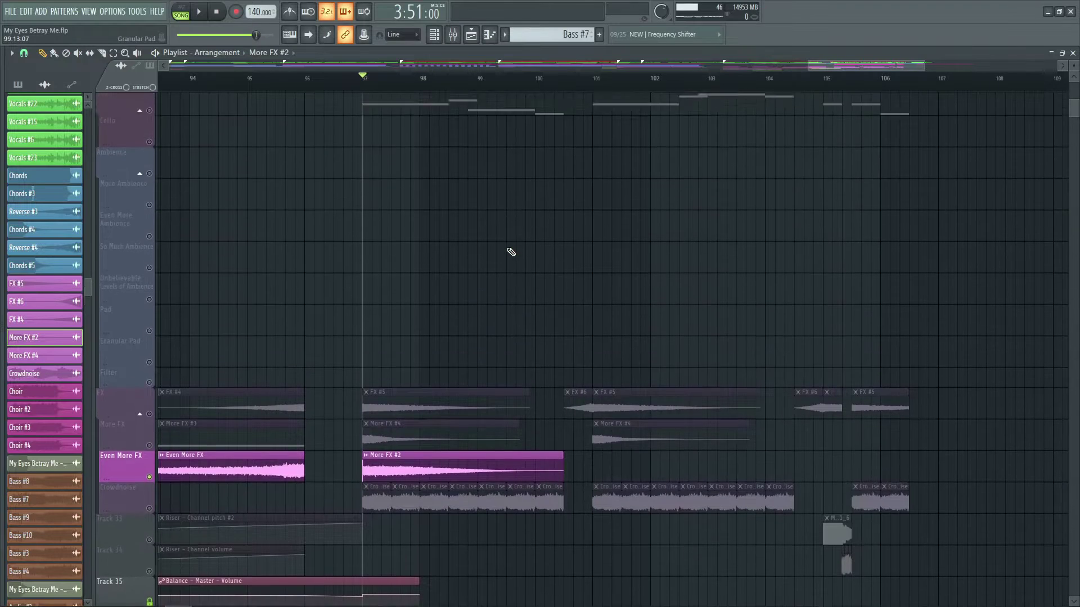
click(765, 169)
click(1073, 53)
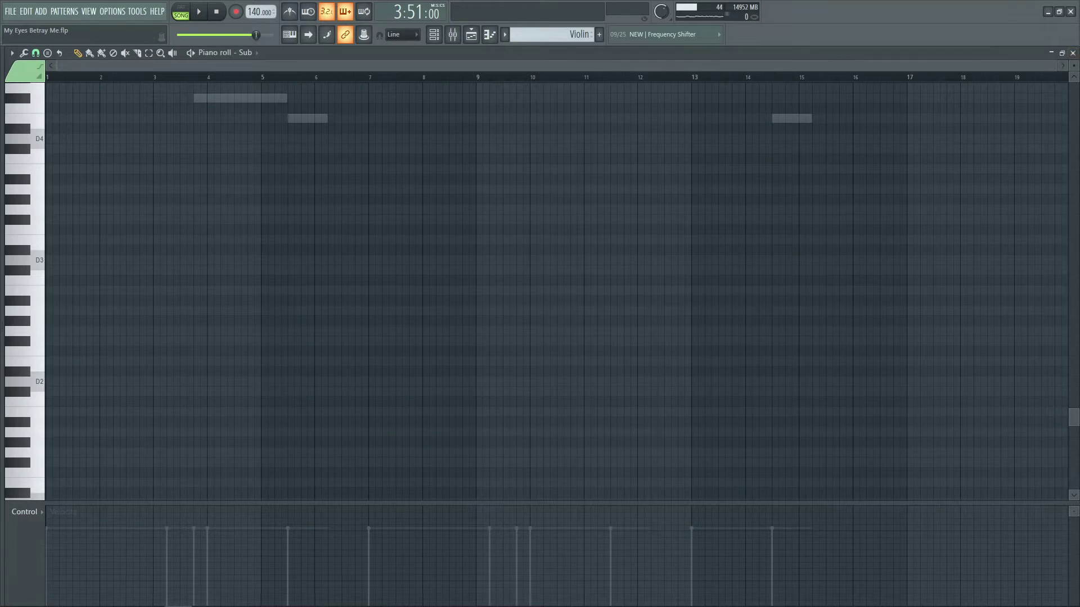
click(1073, 54)
scroll(275, 149, down, 7)
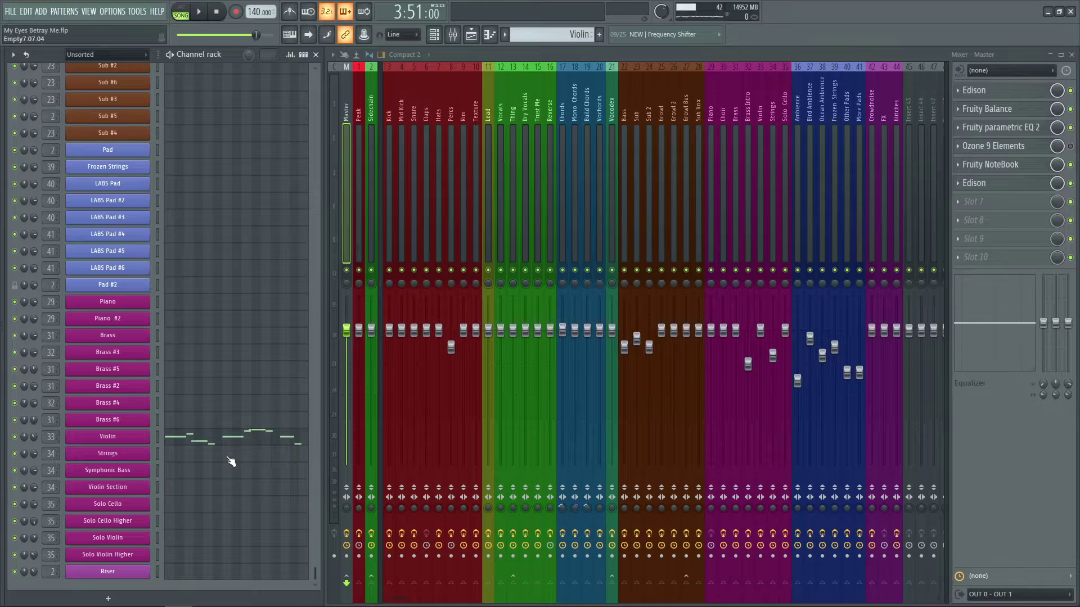
Select the Violin mixer track and replay the violin part from bar 97, with and without its effects.
key(space)
click(763, 116)
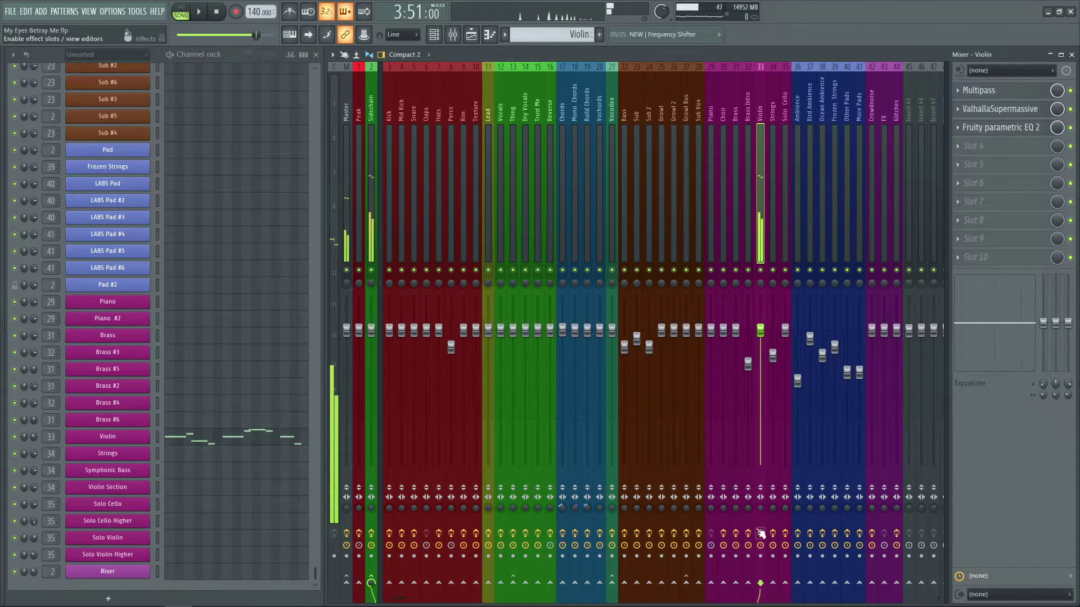
key(space)
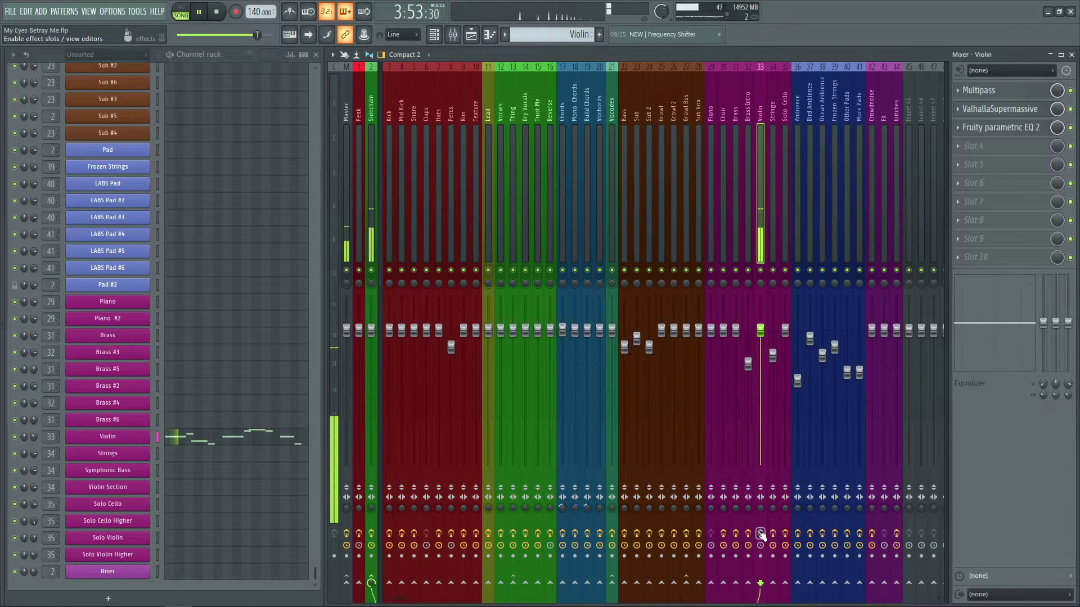
key(space)
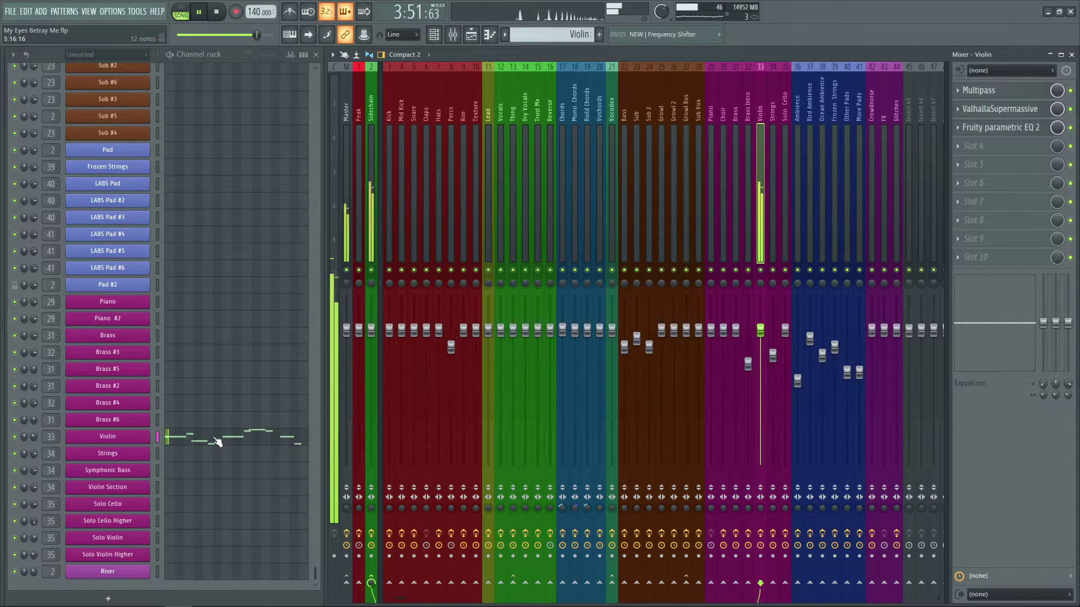
Open the Violin channel's notes in the piano roll and follow the melody during playback.
click(236, 437)
scroll(316, 212, up, 3)
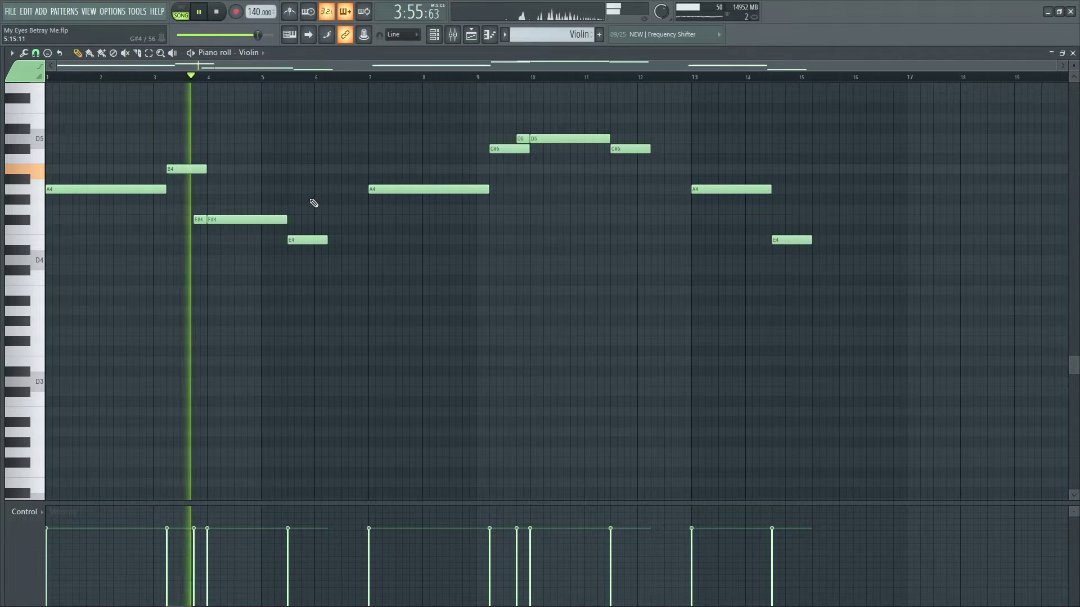
key(space)
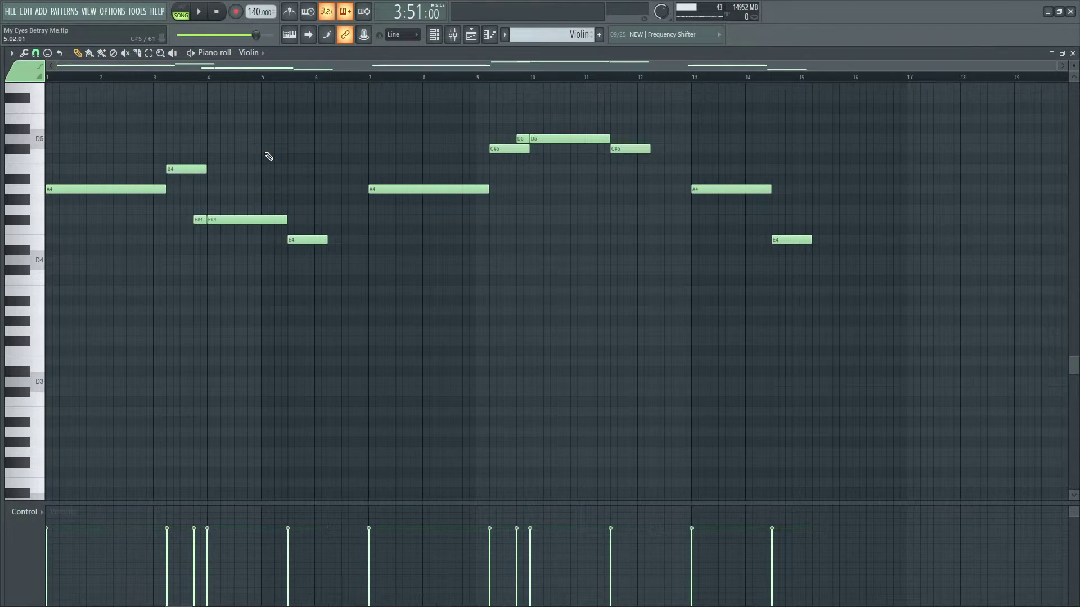
Return to the playlist and solo the Crowdnoise track in the final section.
click(471, 34)
scroll(630, 289, up, 5)
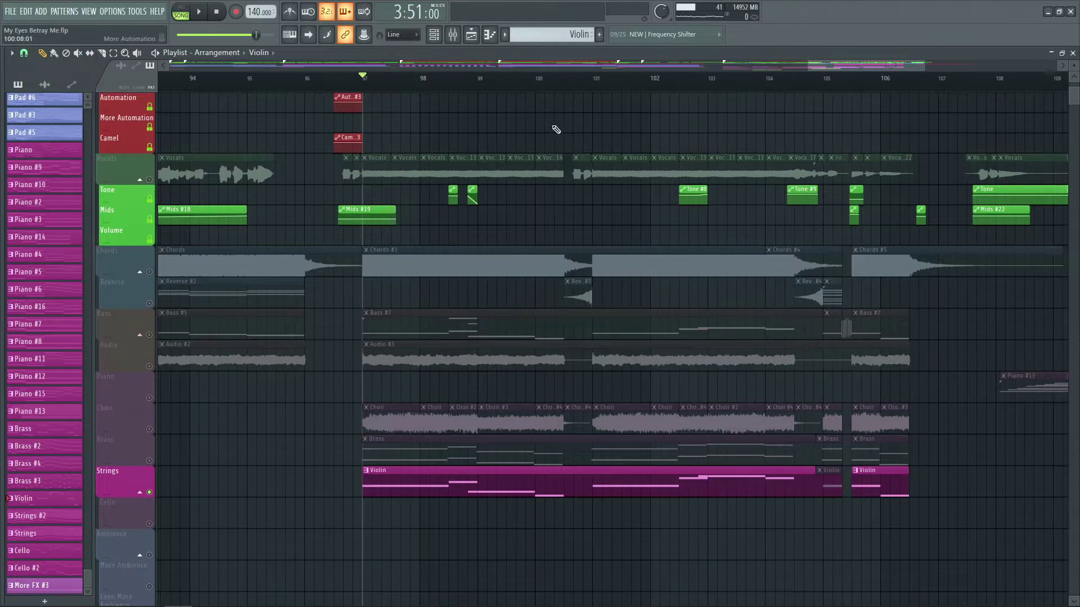
scroll(569, 86, down, 5)
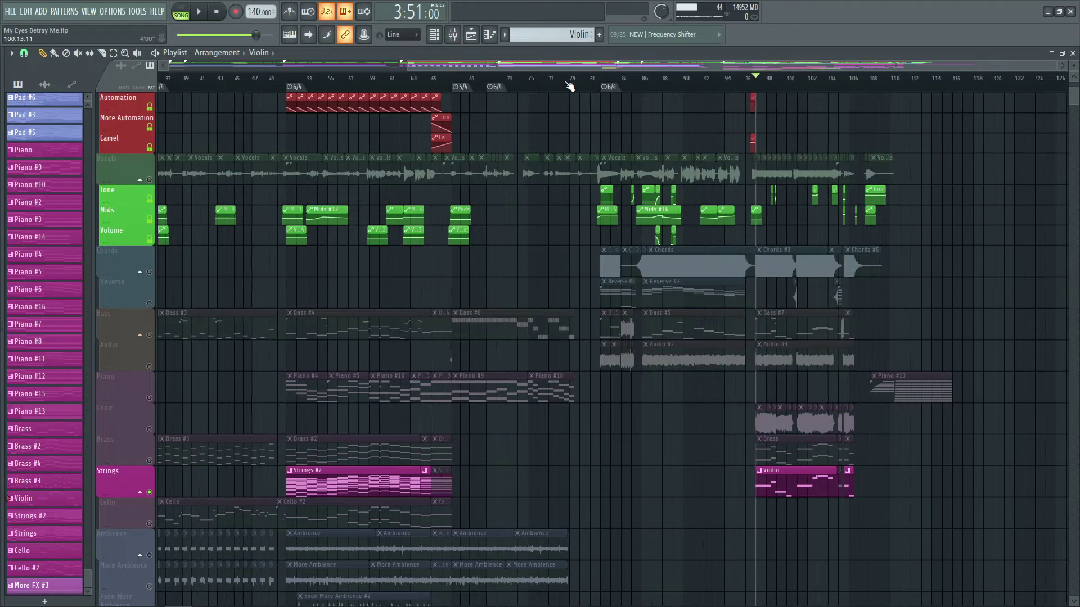
scroll(569, 85, down, 2)
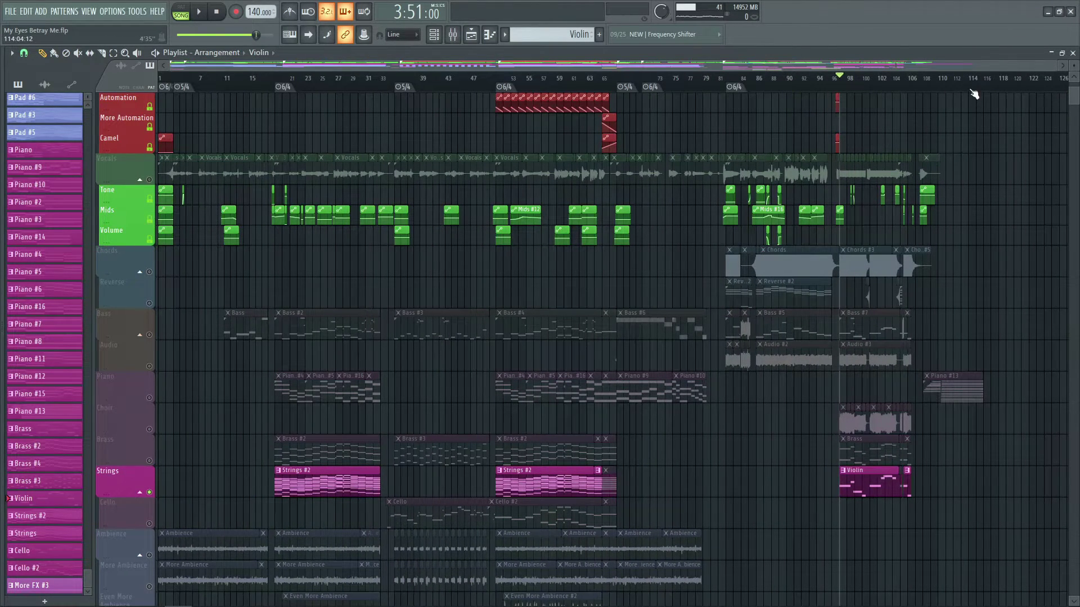
scroll(972, 89, up, 5)
scroll(245, 287, down, 1)
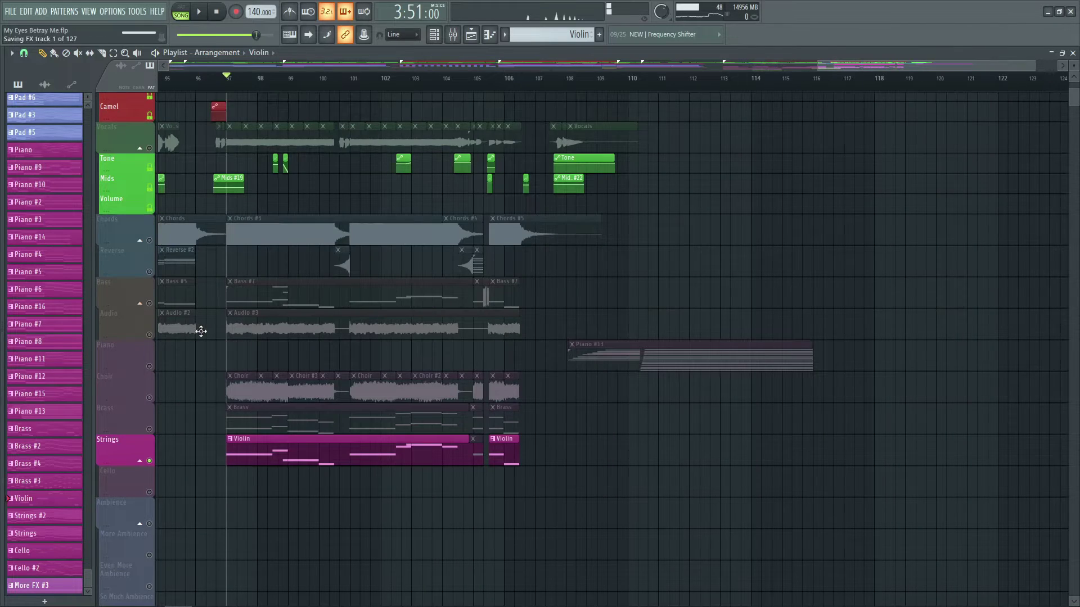
scroll(201, 332, down, 14)
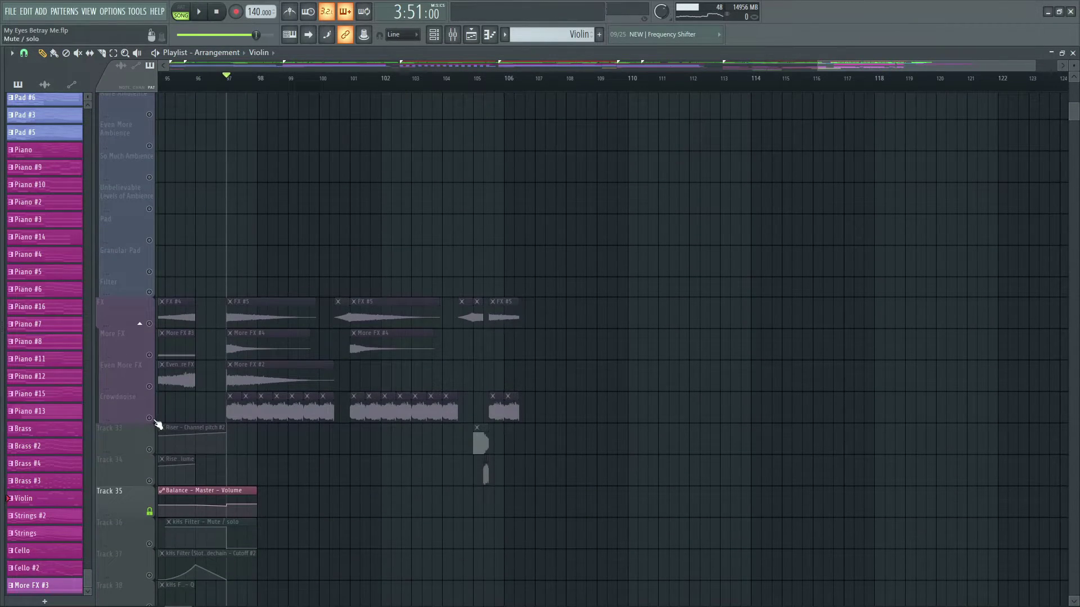
click(154, 419)
Play the soloed Crowdnoise track from bar 97.
scroll(226, 78, down, 5)
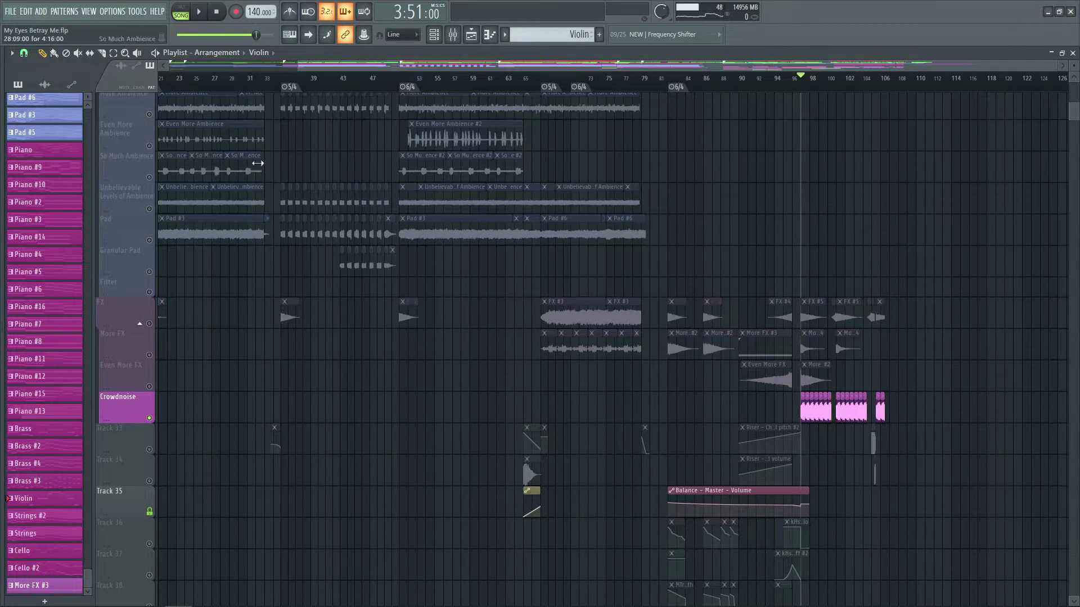
scroll(258, 163, up, 3)
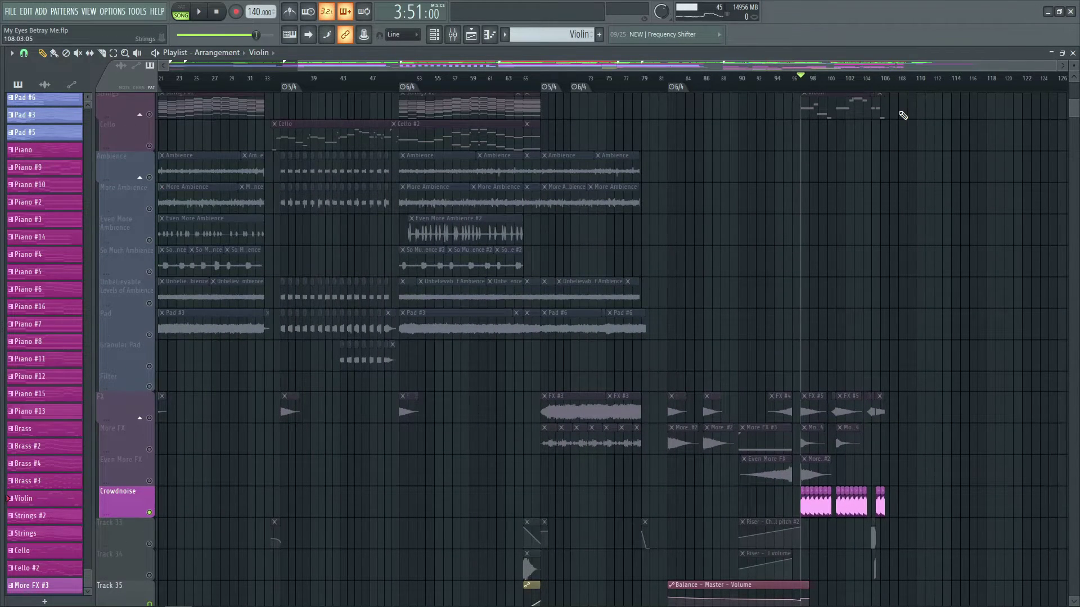
scroll(935, 89, up, 5)
scroll(528, 272, down, 5)
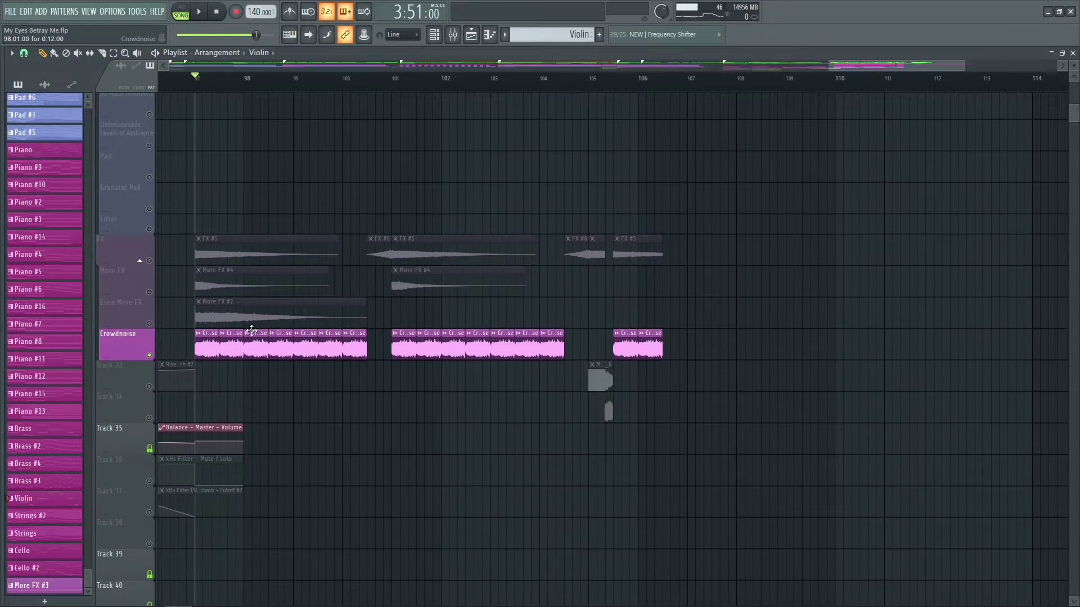
key(space)
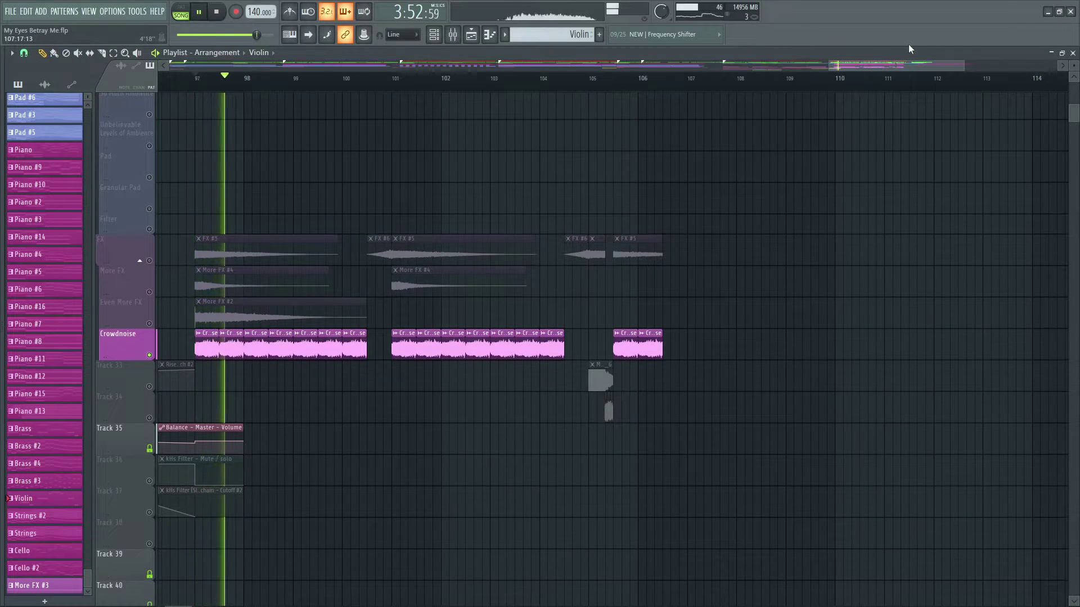
key(space)
Solo the Unbelievable Levels of Ambience track and audition it from bar 51 for comparison.
drag(668, 60, 552, 51)
scroll(373, 228, up, 4)
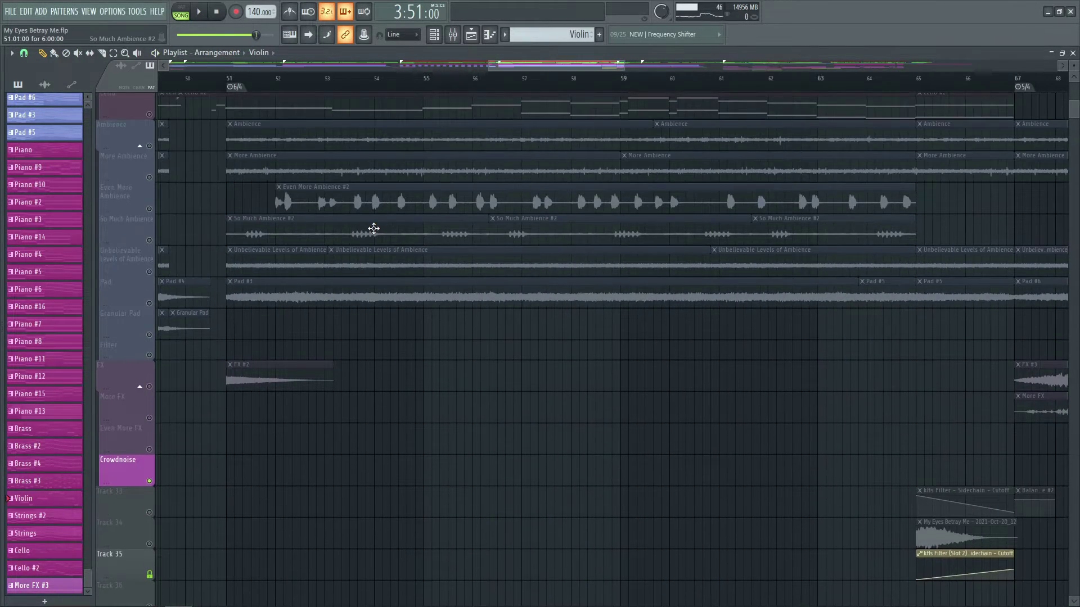
click(148, 276)
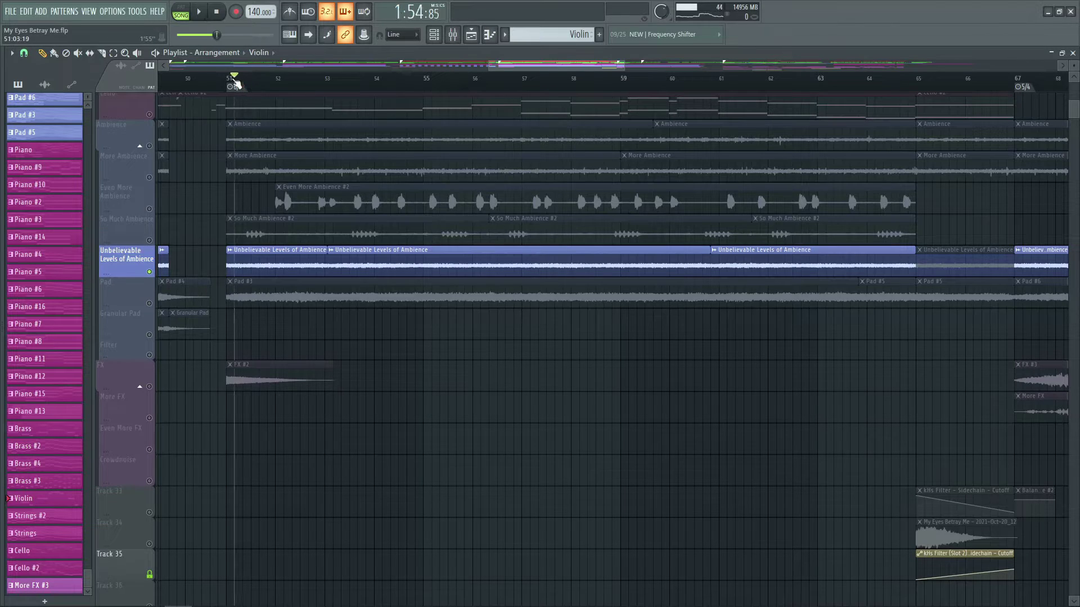
scroll(235, 83, down, 5)
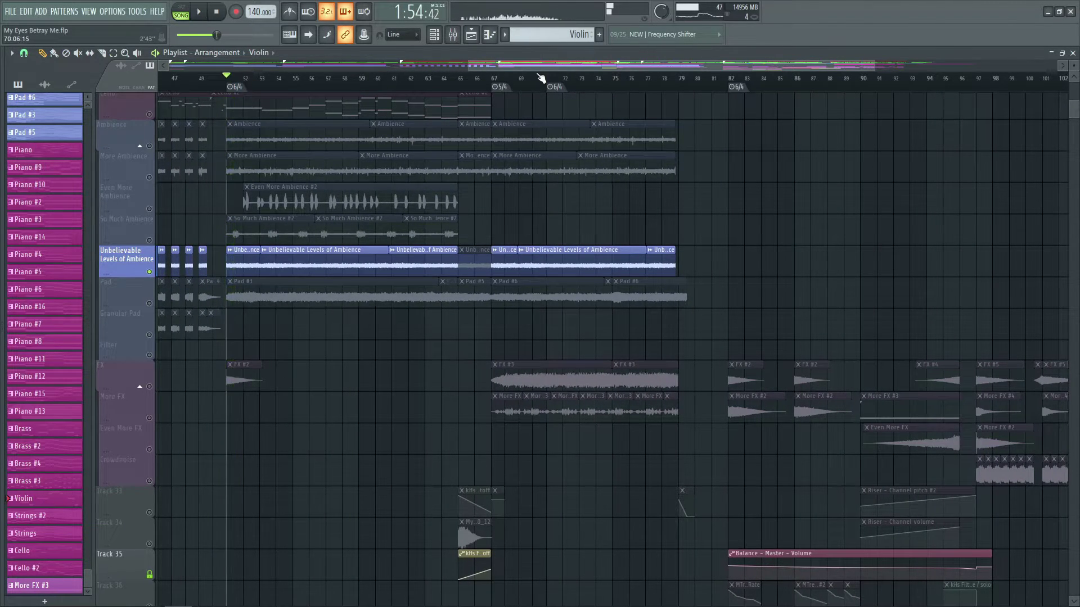
Return to bar 97, solo and replay the Crowdnoise track, and inspect one of its clips.
drag(541, 77, 481, 85)
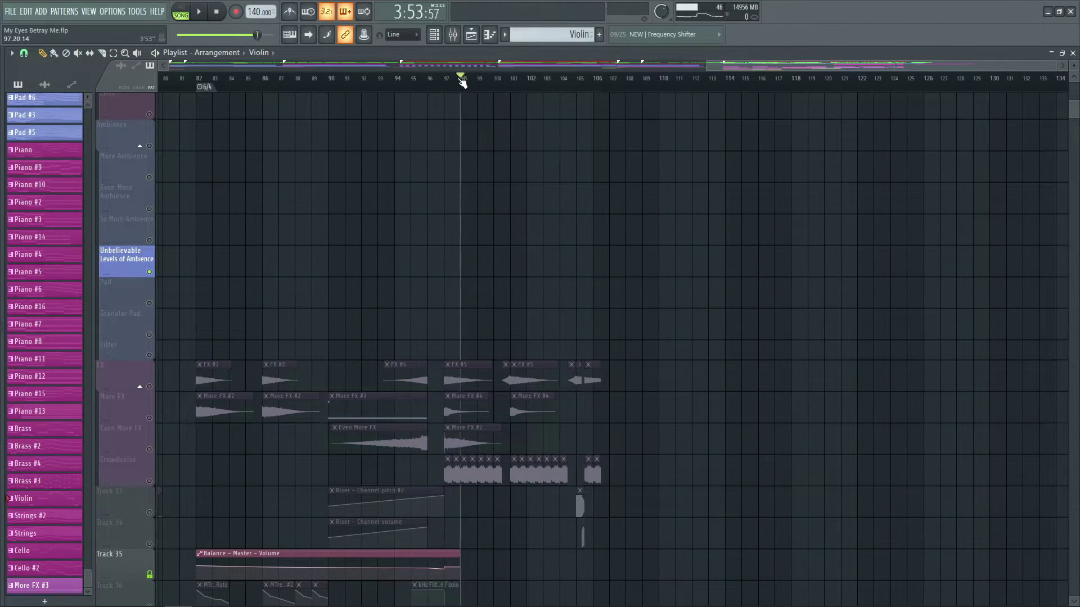
scroll(497, 84, up, 4)
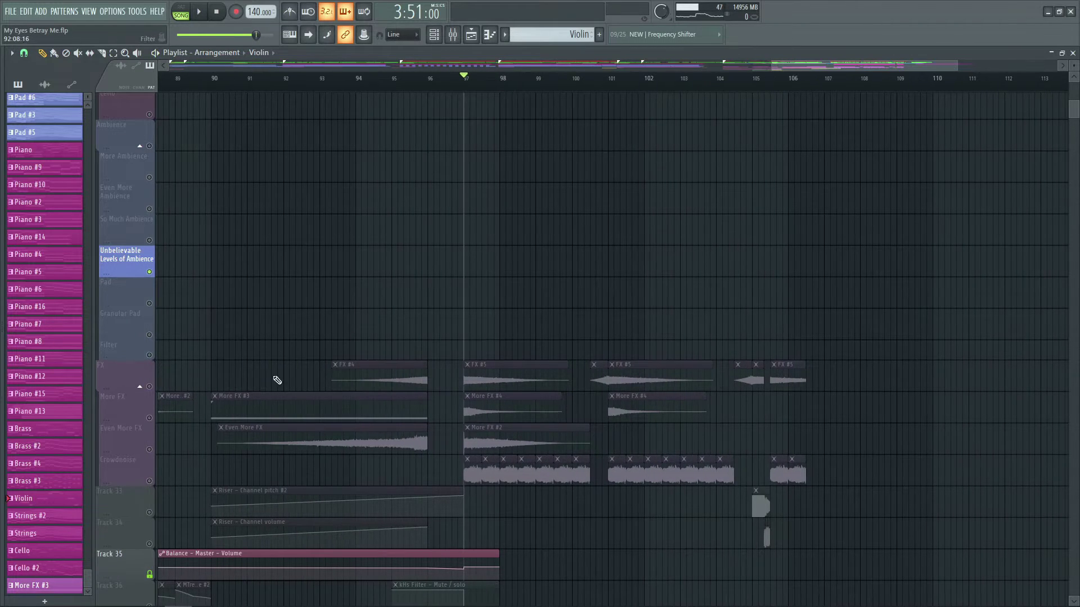
click(152, 482)
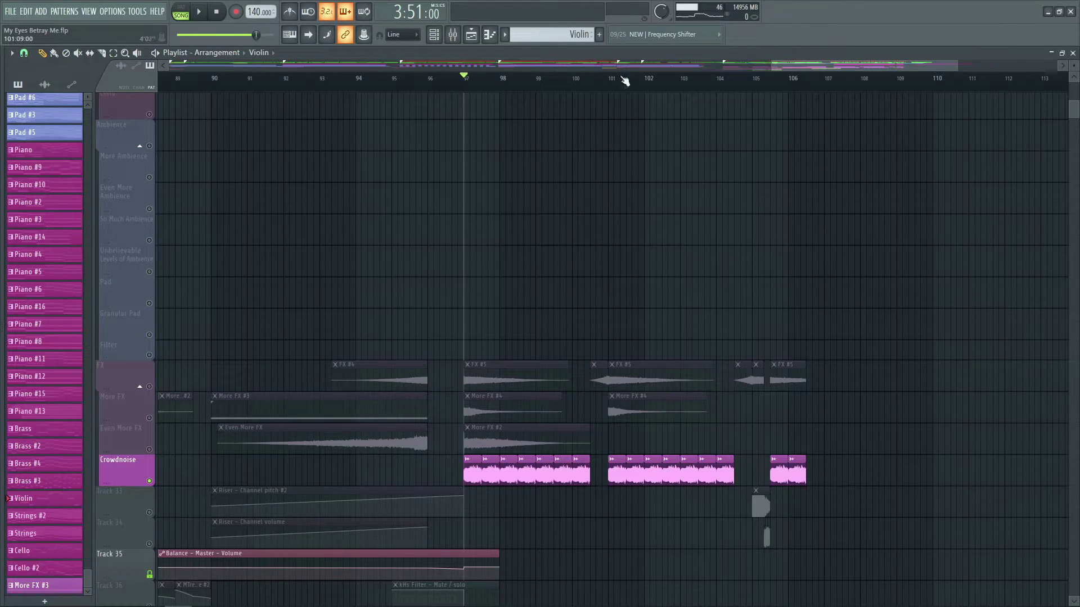
scroll(818, 59, right, 2)
key(space)
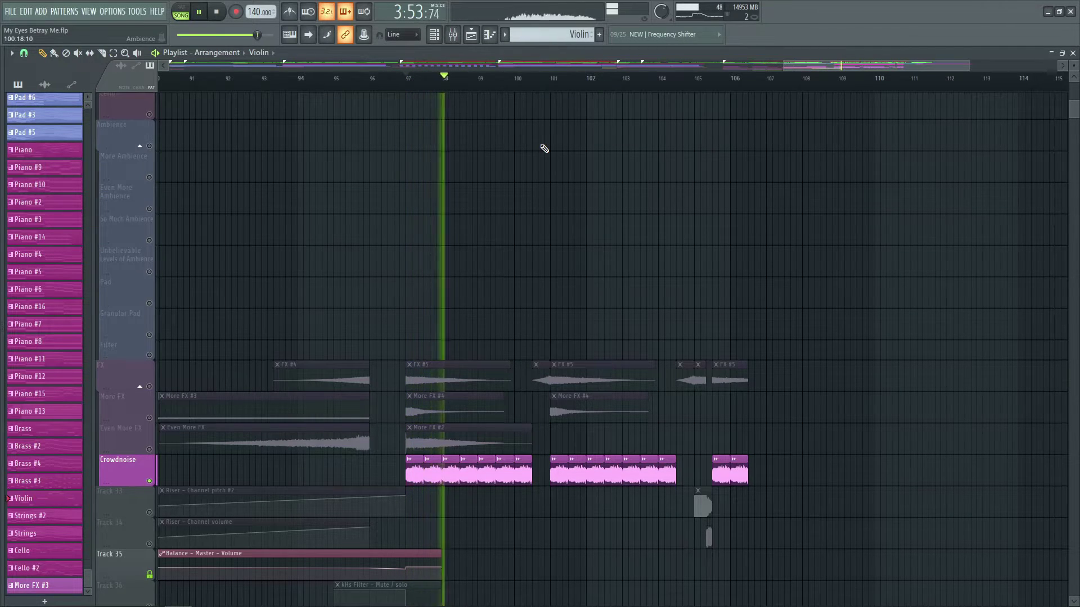
key(space)
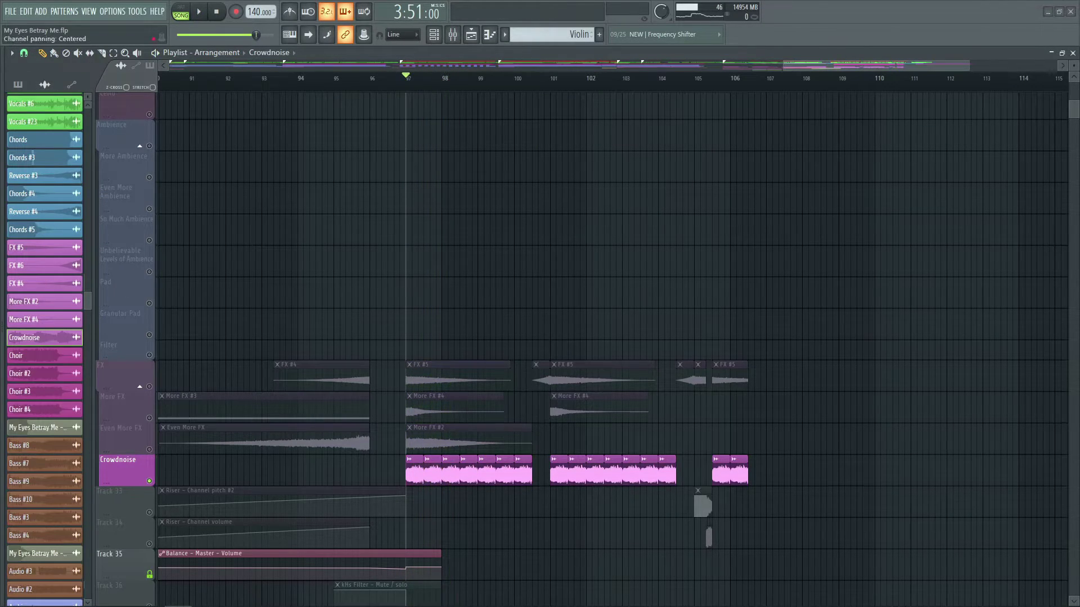
click(619, 459)
drag(704, 252, 567, 221)
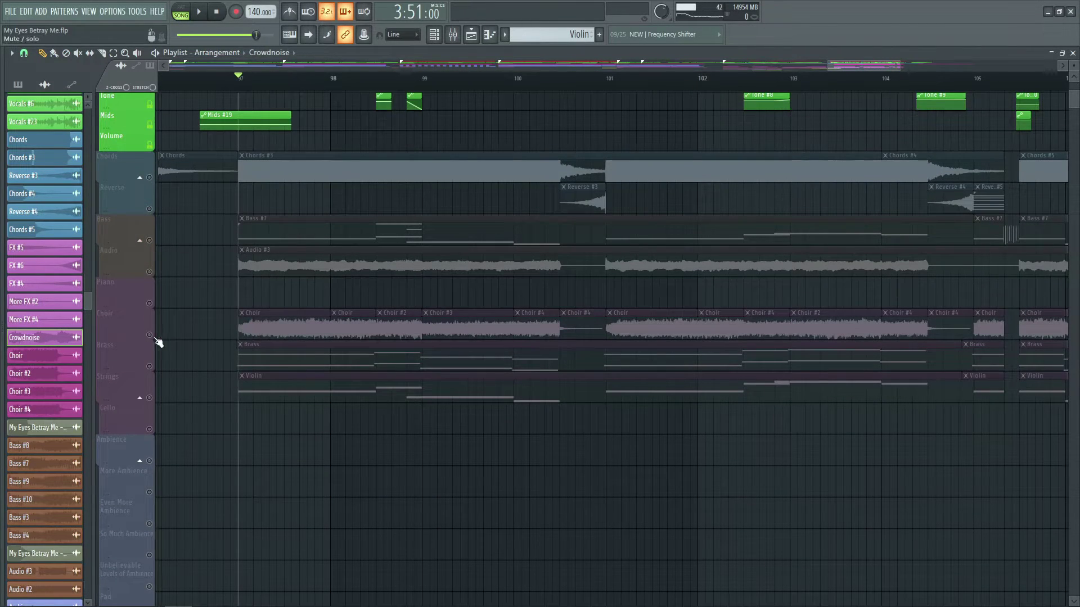
Solo and play the Choir track from bar 97, inspecting the Choir clip's sample settings.
click(153, 336)
click(296, 322)
scroll(40, 283, down, 1)
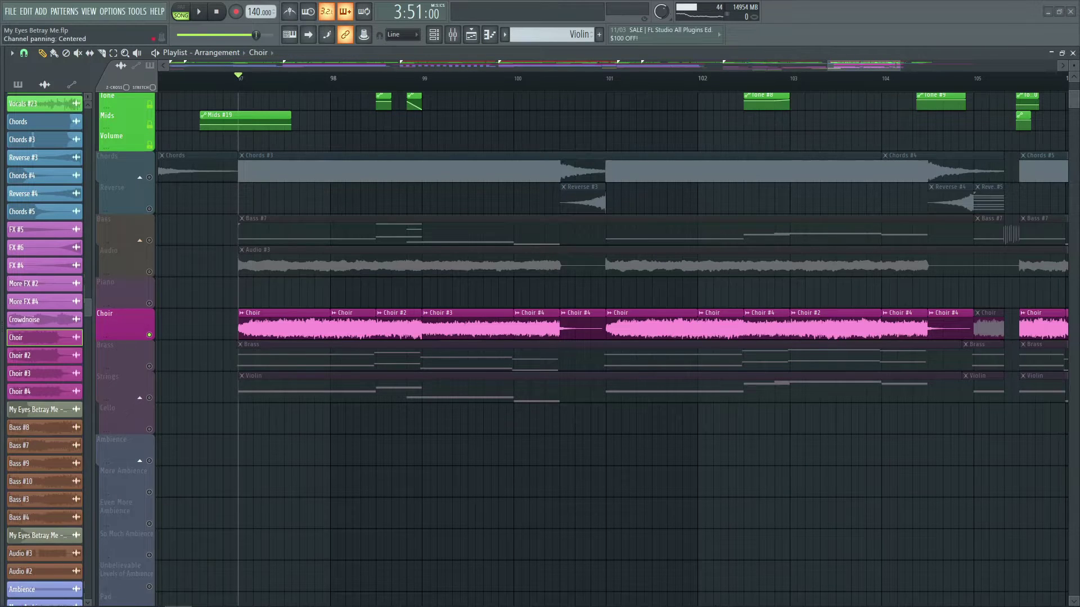
double_click(411, 332)
drag(410, 332, 465, 329)
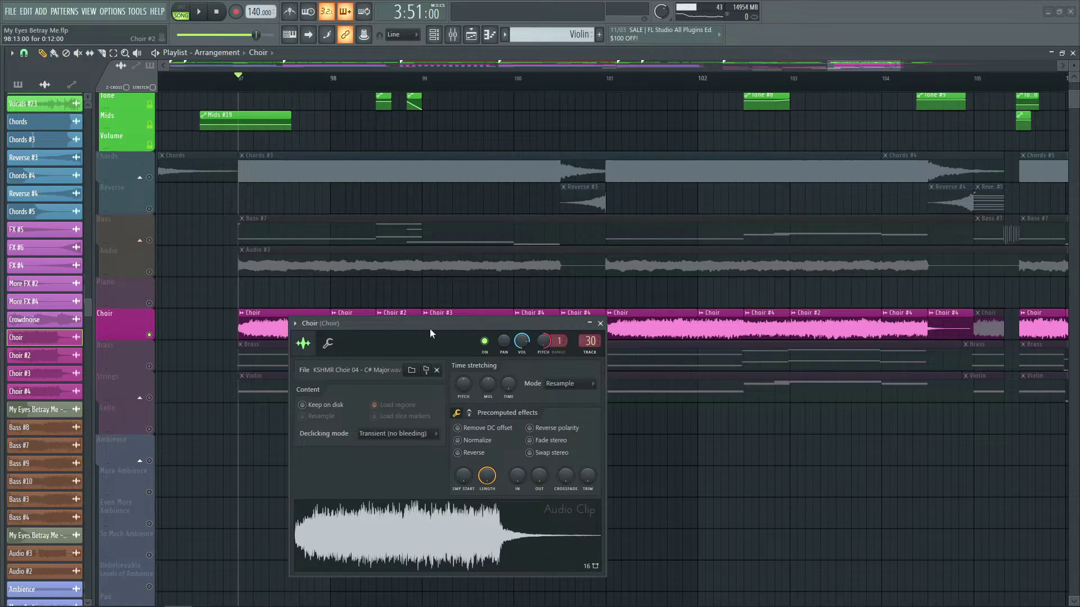
click(600, 323)
scroll(539, 466, down, 2)
key(space)
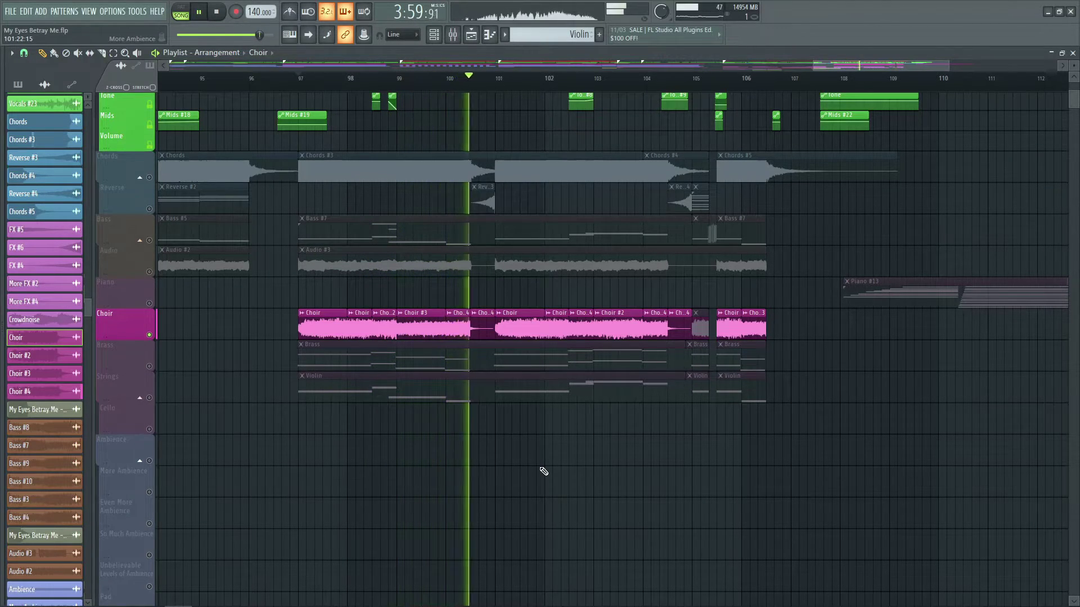
key(space)
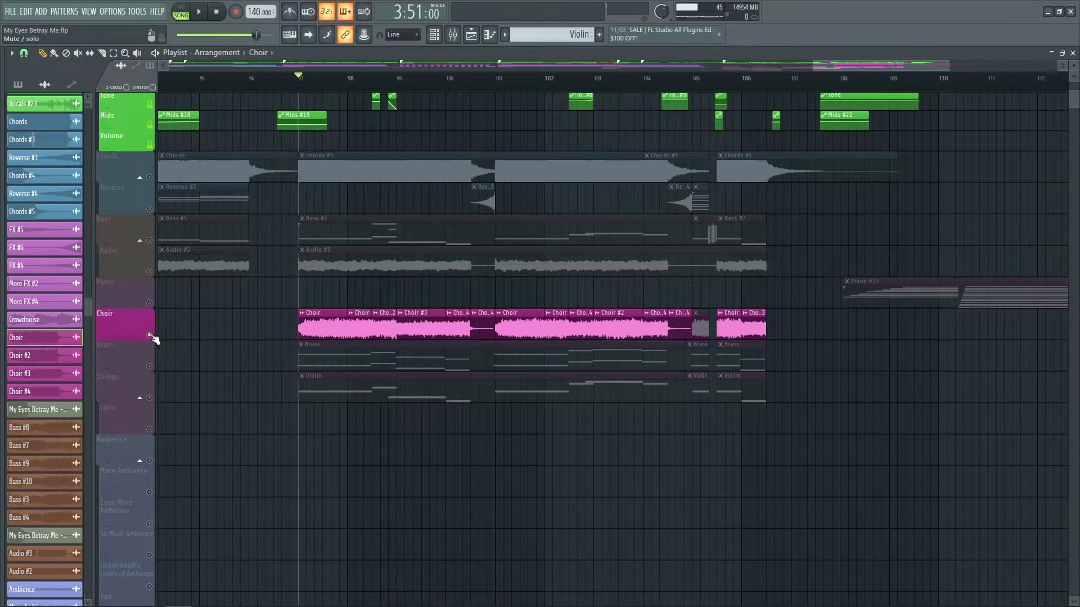
Solo the Chords track and play it from bar 97 without the choir.
click(149, 336)
scroll(149, 281, up, 2)
right_click(149, 242)
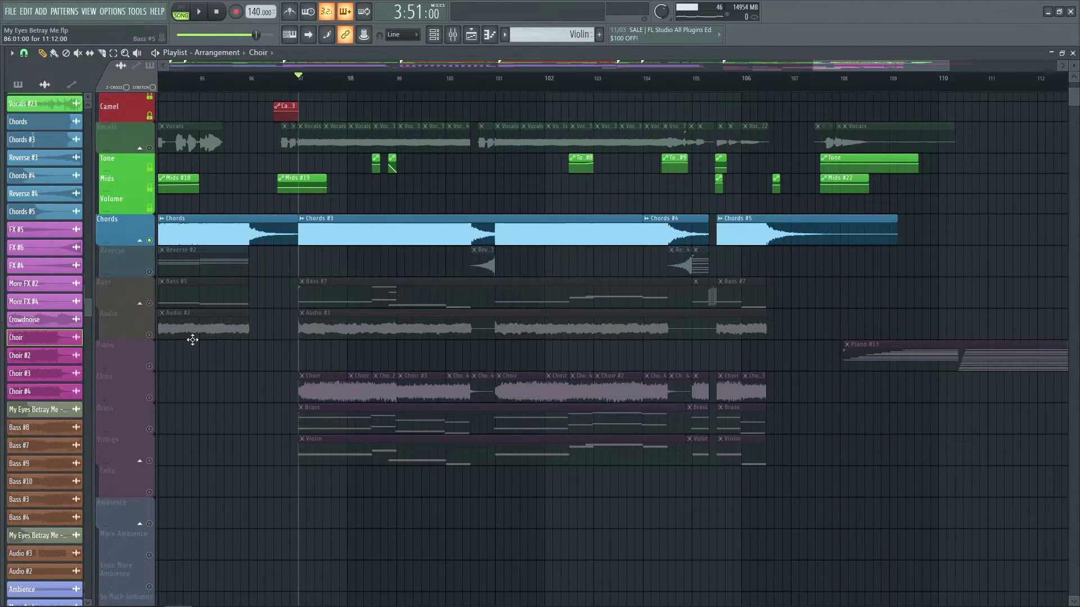
key(space)
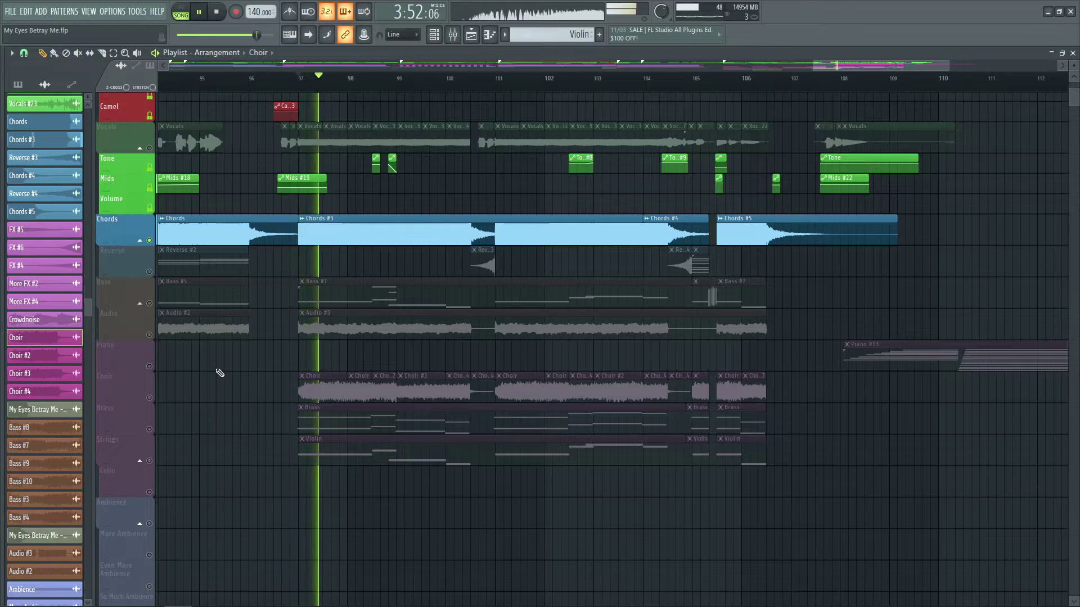
key(space)
Enable the Choir track alongside Chords and play from bar 97, toggling the choir off and on to compare.
click(150, 398)
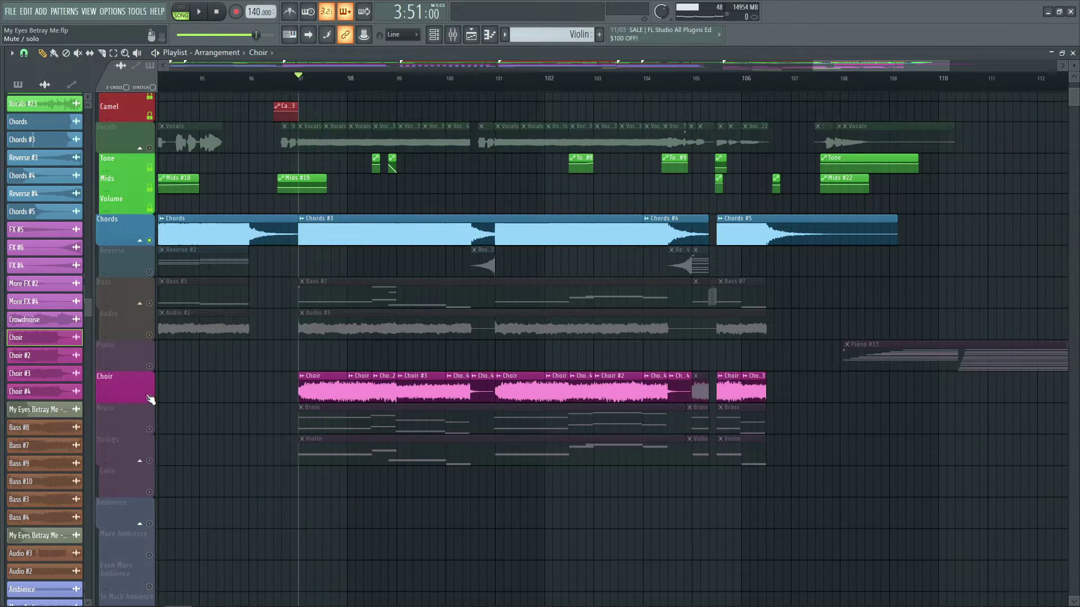
key(space)
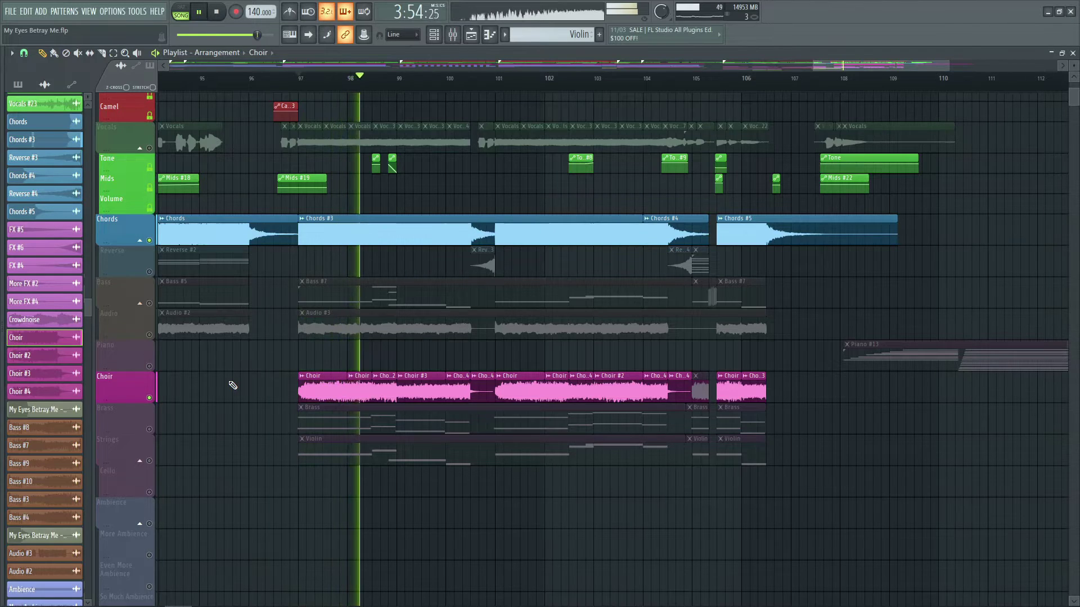
click(149, 397)
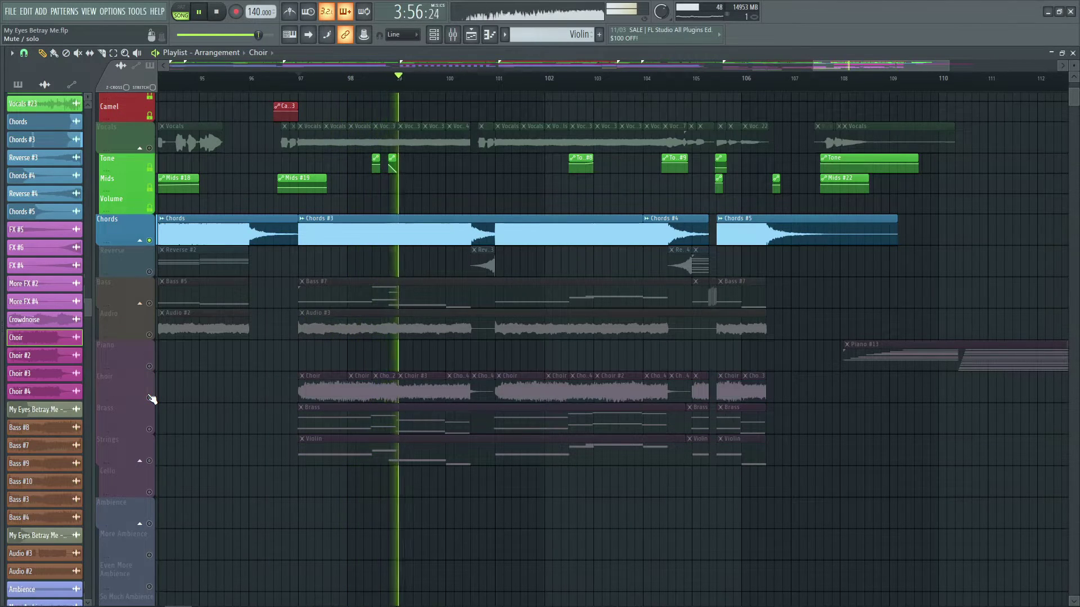
click(150, 397)
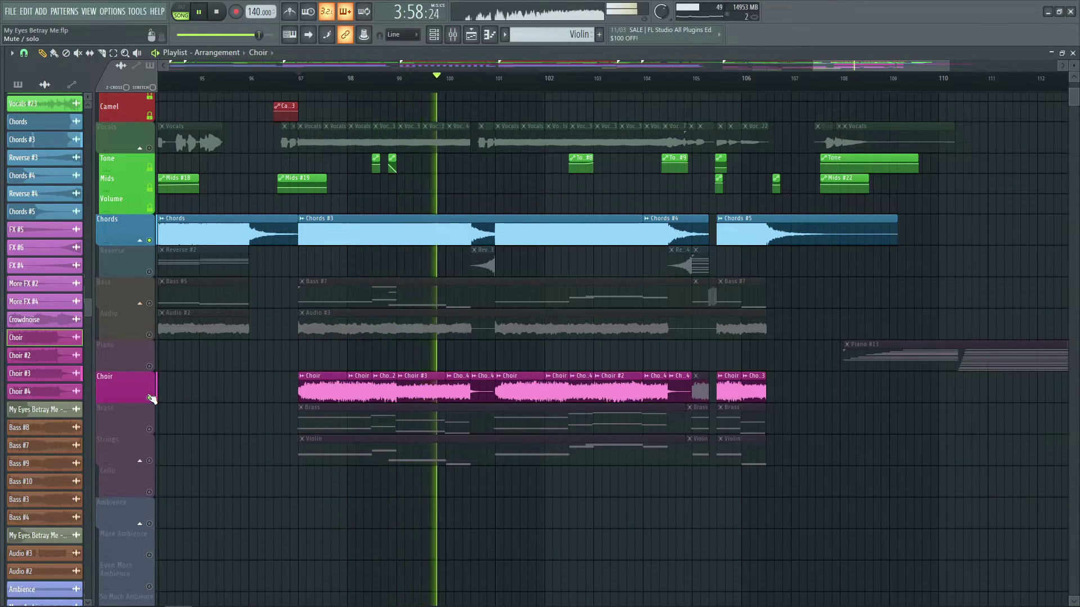
key(space)
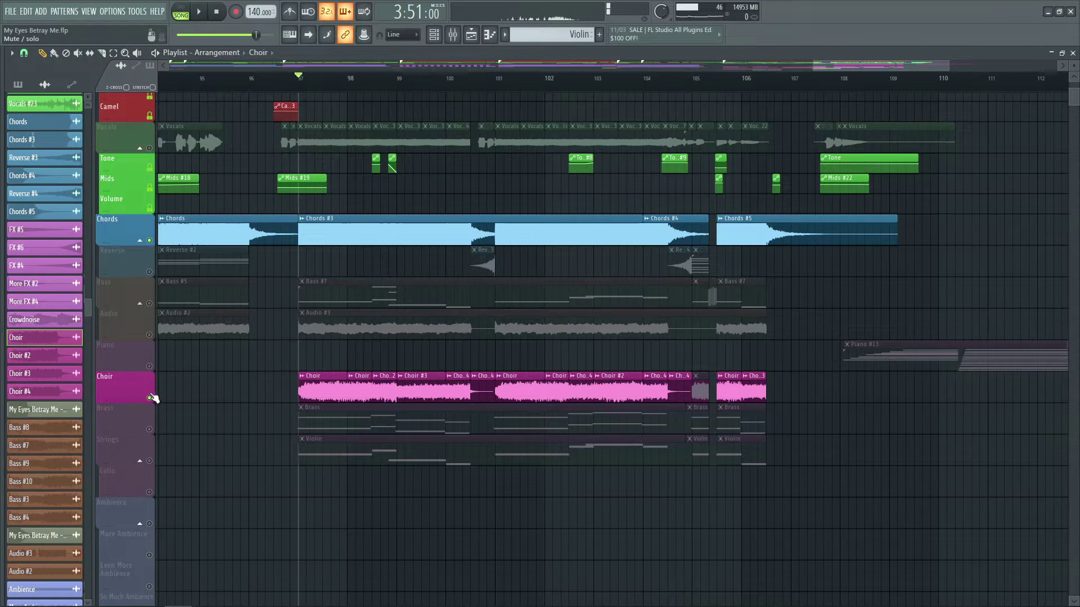
Unsolo the Choir track so all tracks are enabled, and play the full mix leading into the final section.
ctrl+click(150, 398)
scroll(524, 410, down, 3)
scroll(797, 422, down, 8)
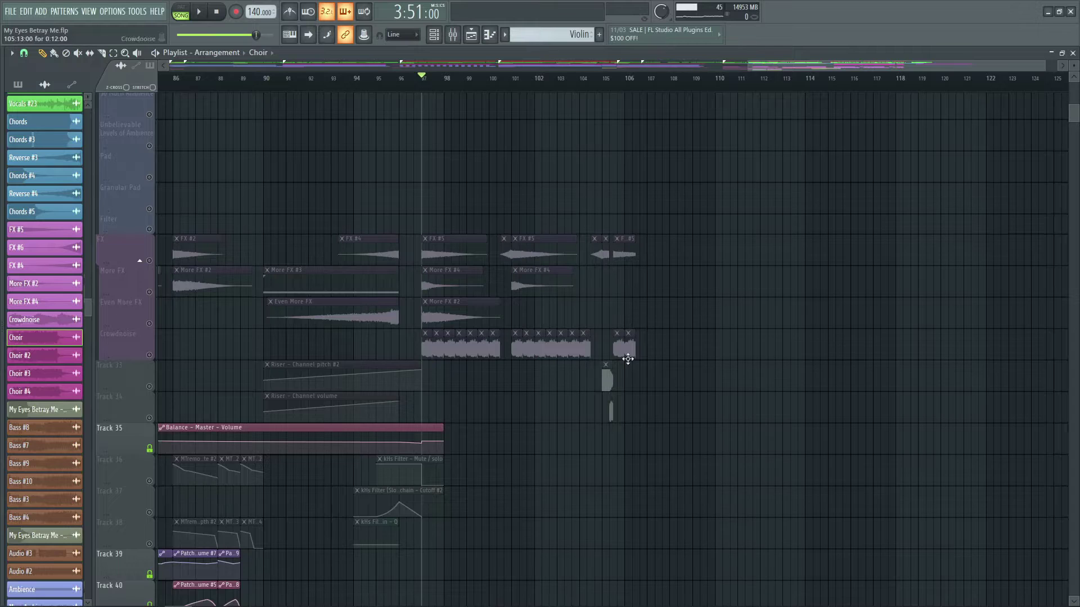
scroll(838, 362, up, 8)
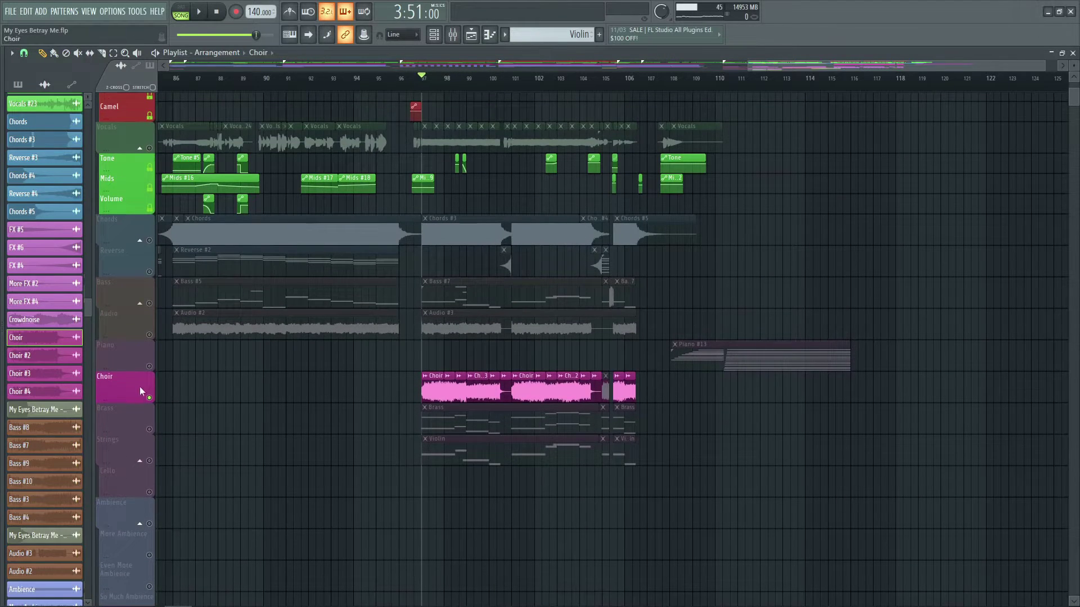
ctrl+click(151, 398)
scroll(500, 319, up, 5)
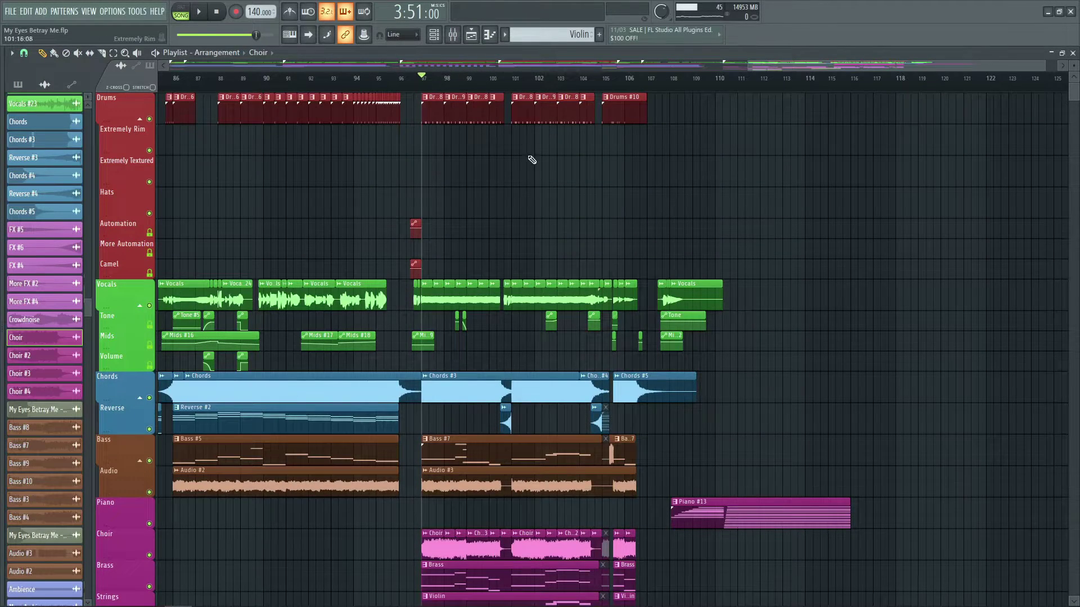
drag(353, 84, 356, 97)
key(space)
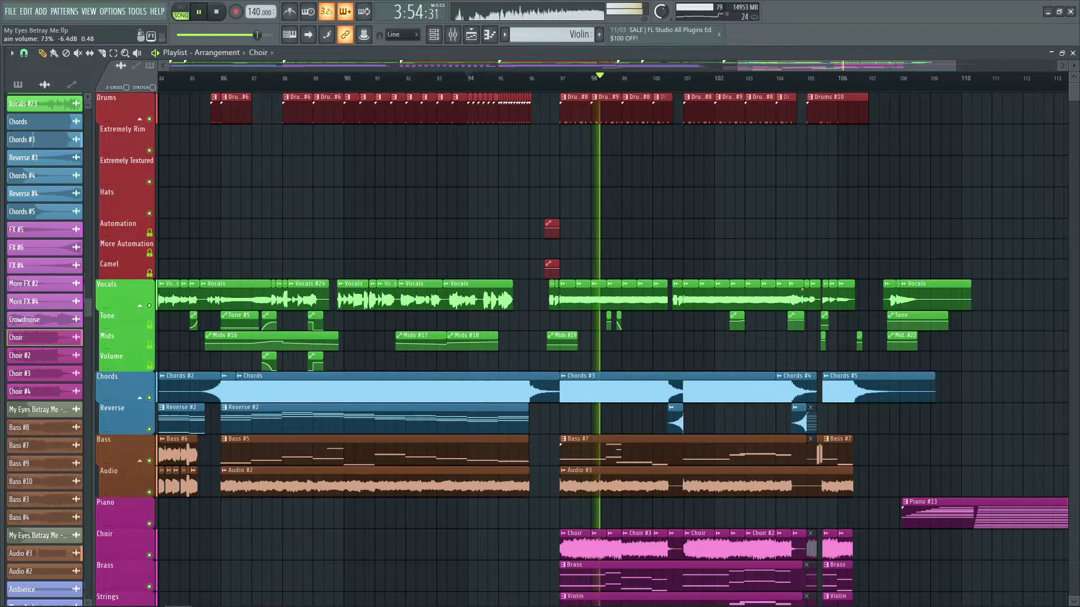
Play the full mix through the final section up to around bar 106, and stop playback.
scroll(894, 80, up, 4)
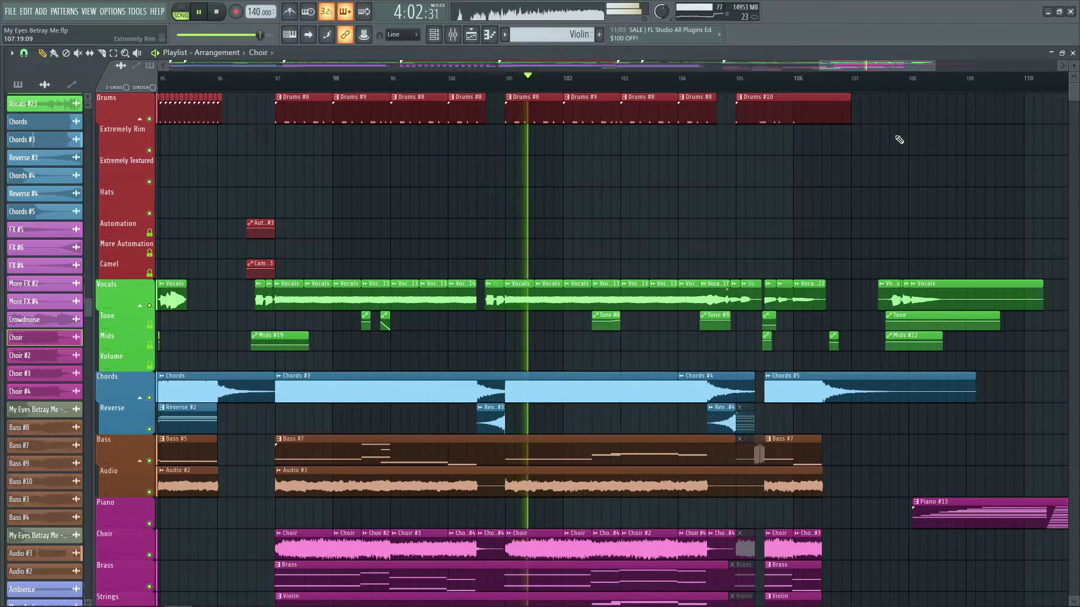
scroll(904, 92, up, 3)
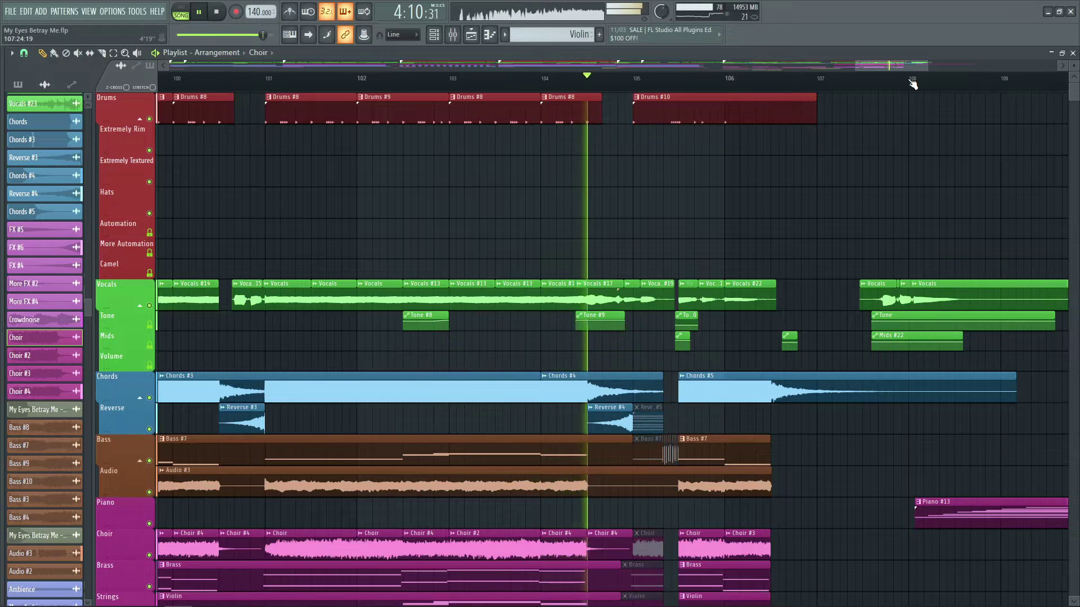
scroll(912, 83, up, 3)
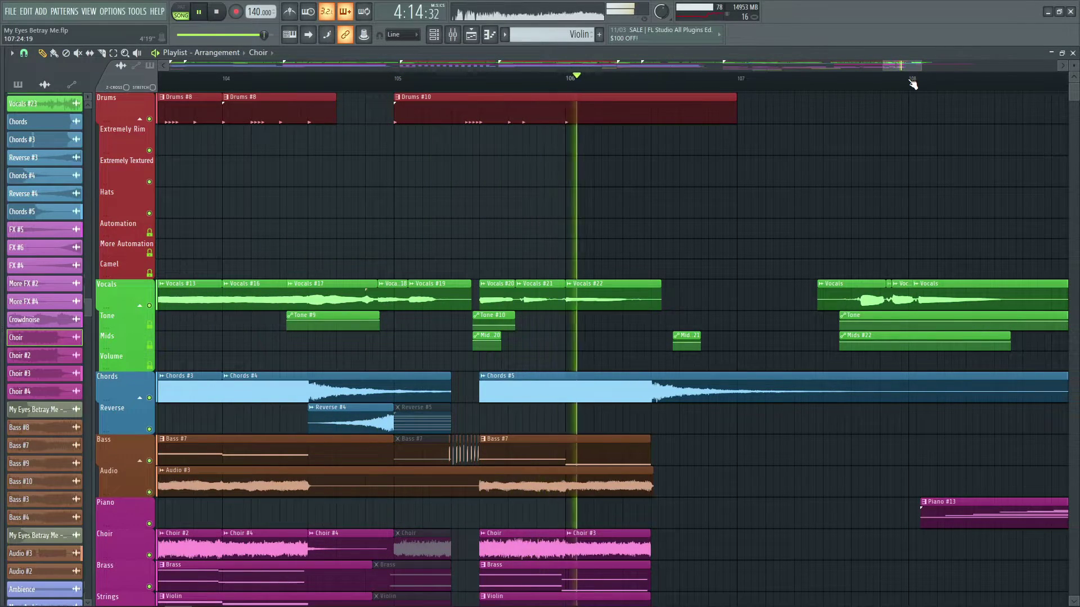
scroll(911, 83, down, 2)
key(space)
Solo the Bass track, play it from bar 105, and mute the Bass #7 clip after the gap.
scroll(758, 213, down, 4)
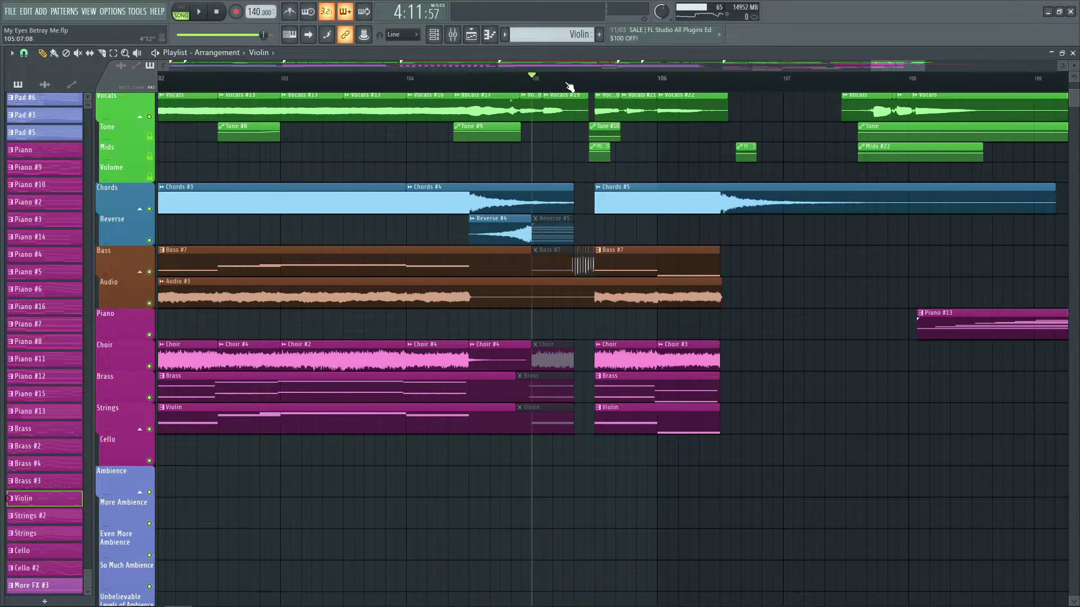
scroll(569, 85, up, 2)
ctrl+click(149, 272)
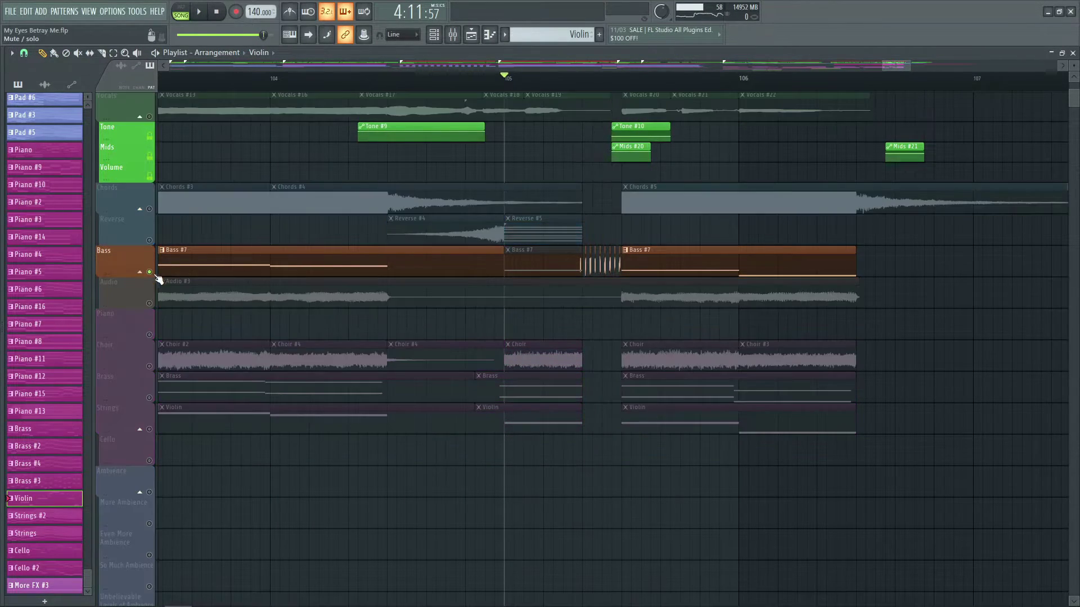
scroll(333, 352, down, 5)
scroll(450, 337, up, 4)
key(space)
key(space)
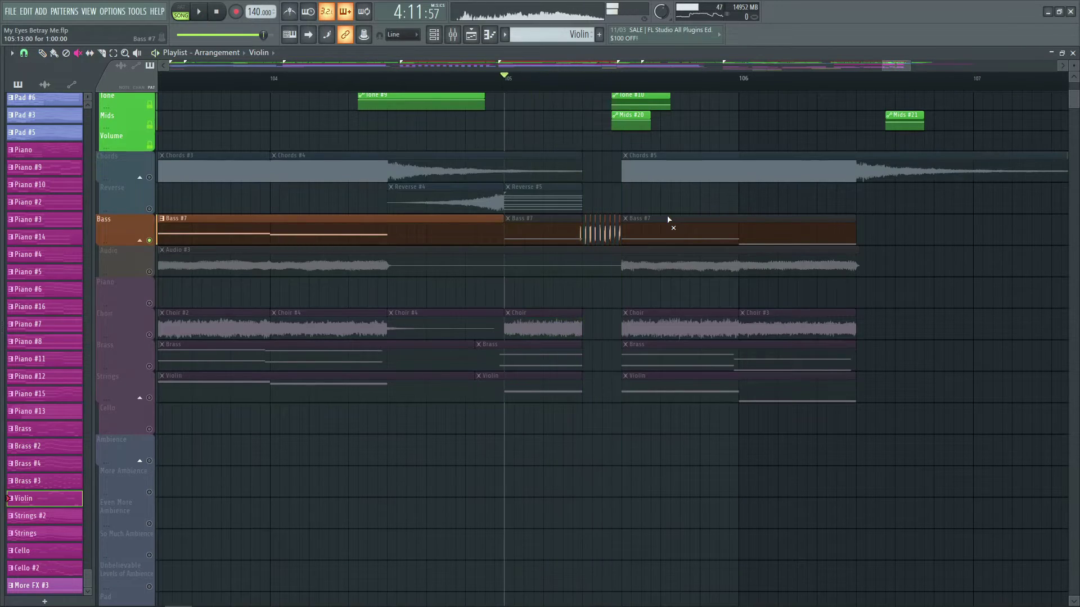
Solo Track 34, inspect the Bass #3 clip's sample settings, and locate its Neruogrowl Bass B sample in the browser.
scroll(538, 326, down, 8)
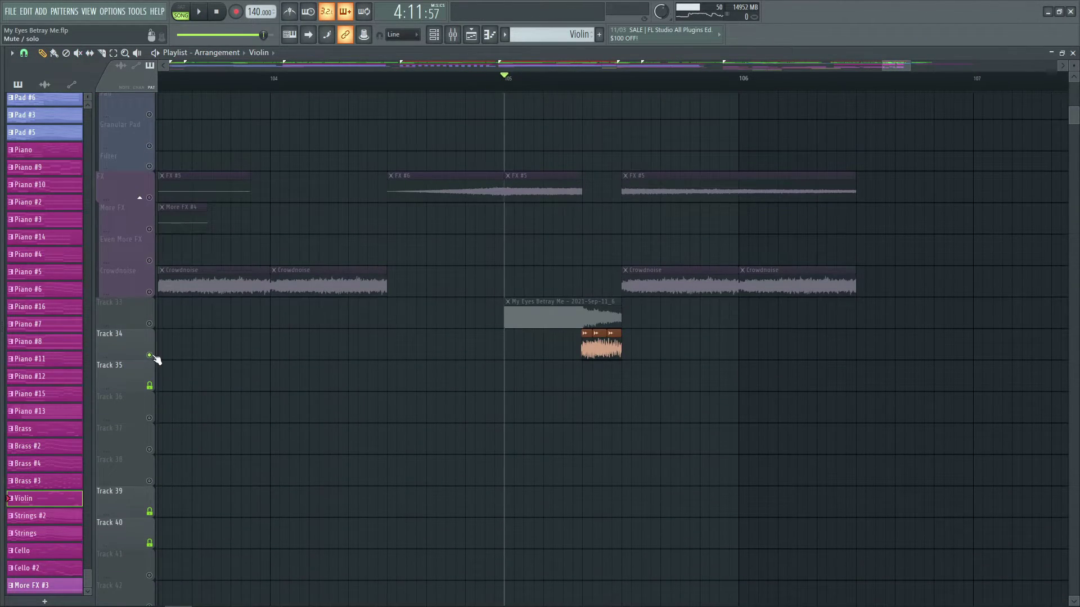
click(603, 338)
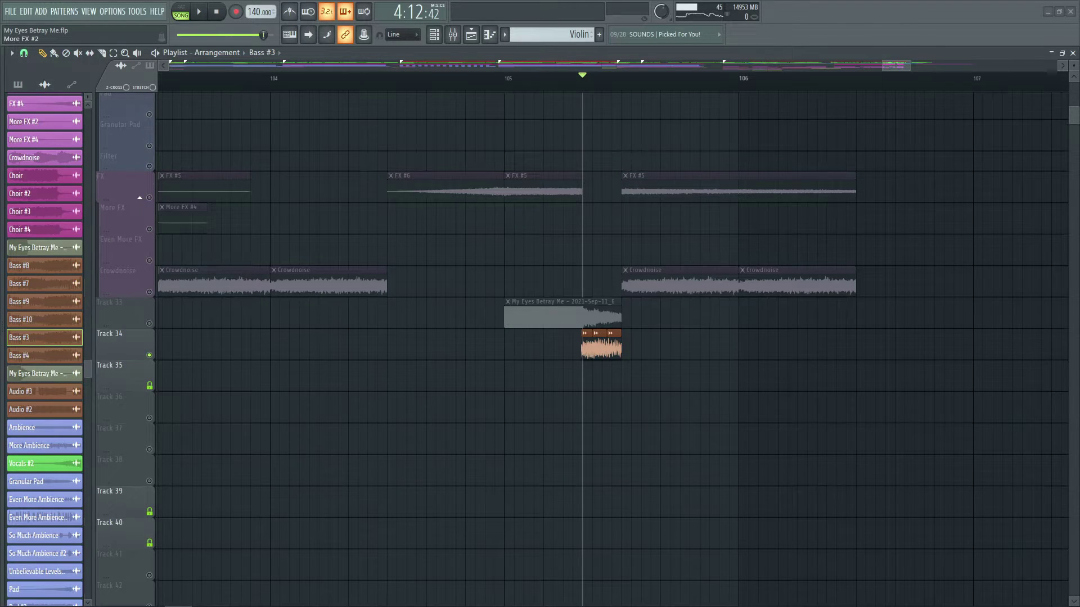
double_click(603, 338)
drag(387, 247, 623, 250)
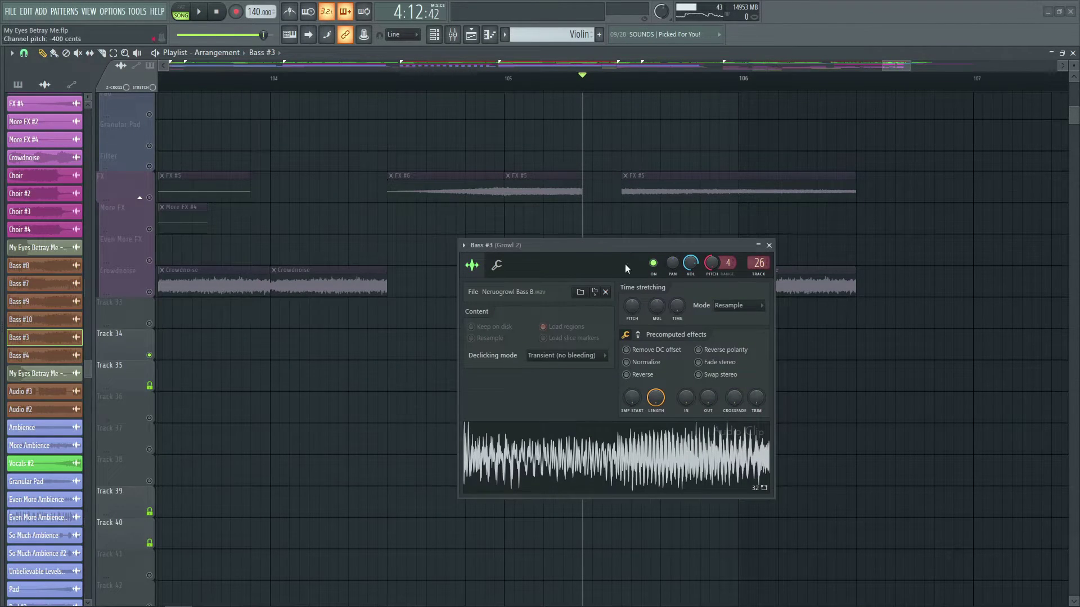
key(alt+F8)
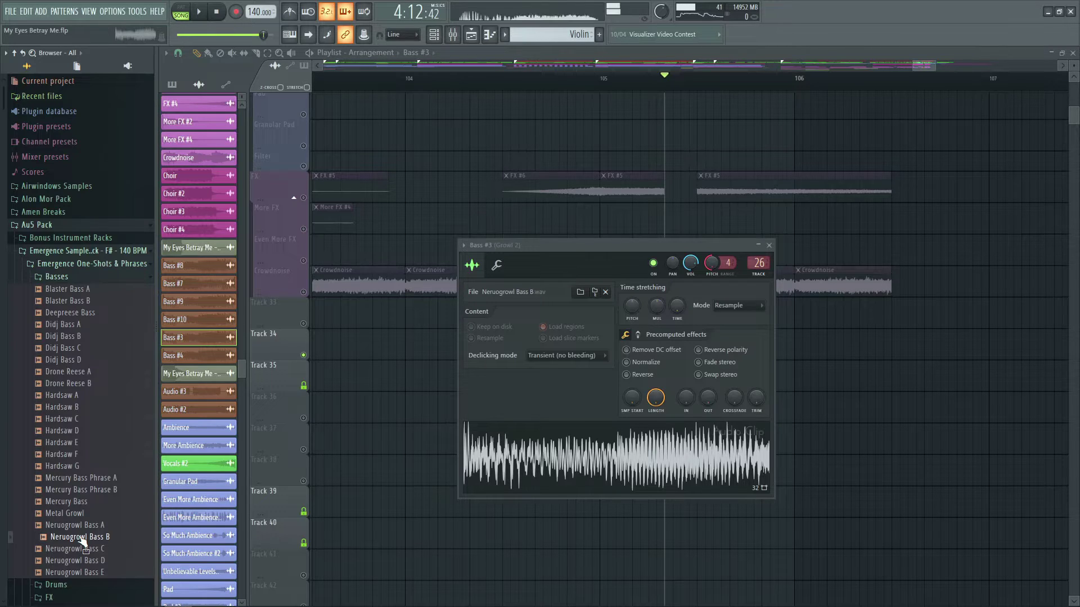
drag(80, 541, 531, 481)
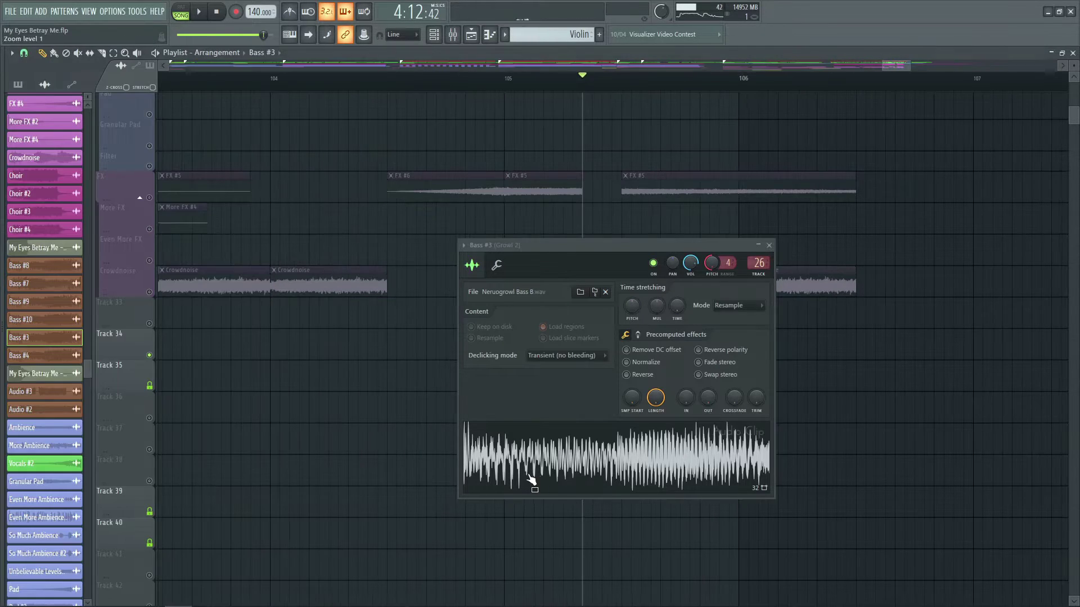
click(769, 245)
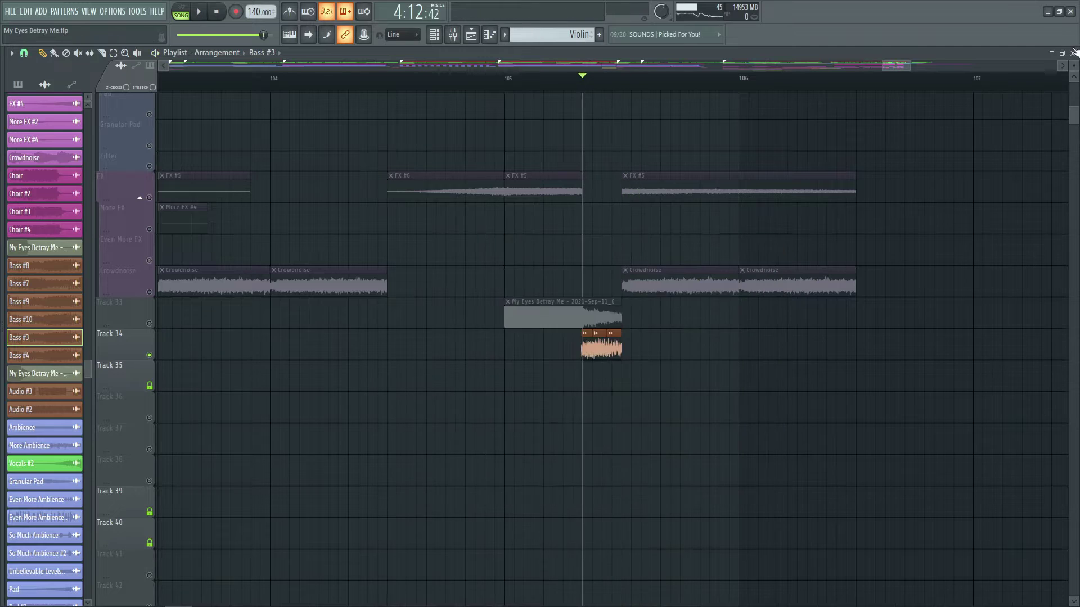
Bypass the effects on the Growl 2 and Growl Bus mixer tracks and audition the growl from the Growl 2 track.
key(F7)
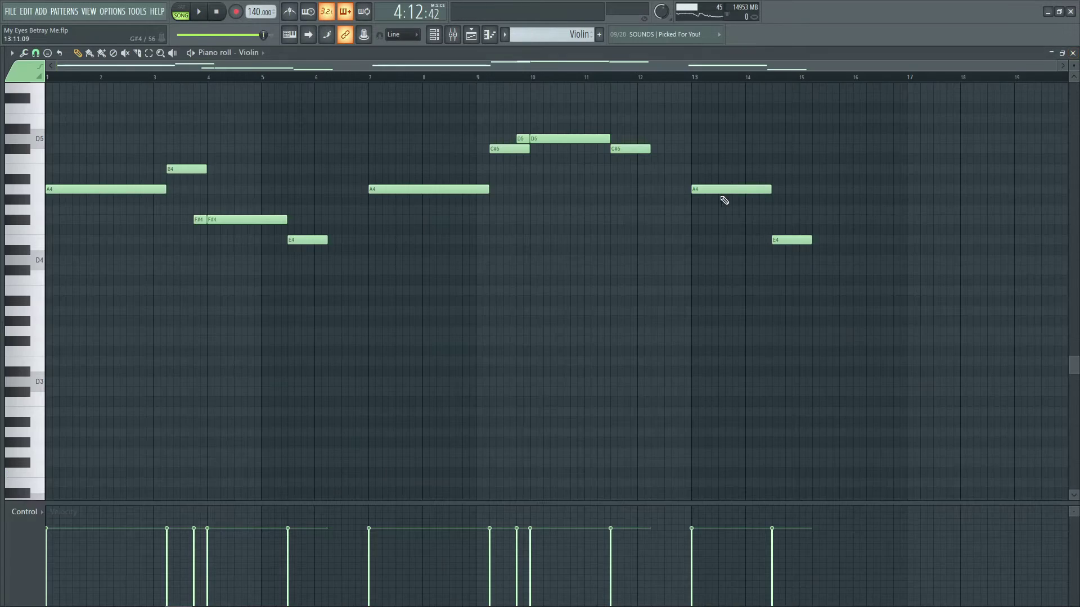
click(1072, 53)
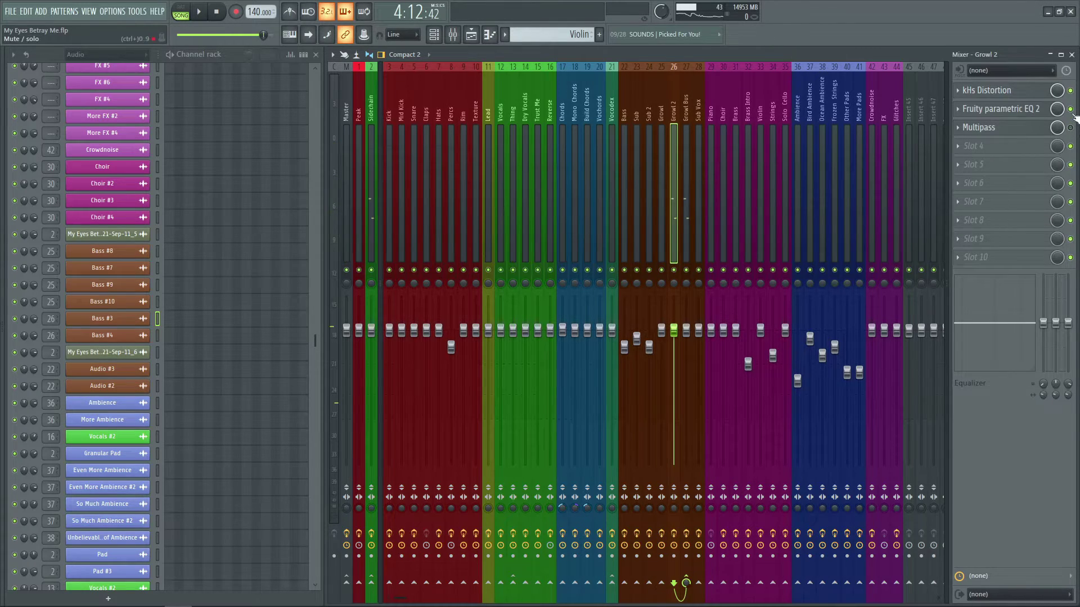
click(685, 130)
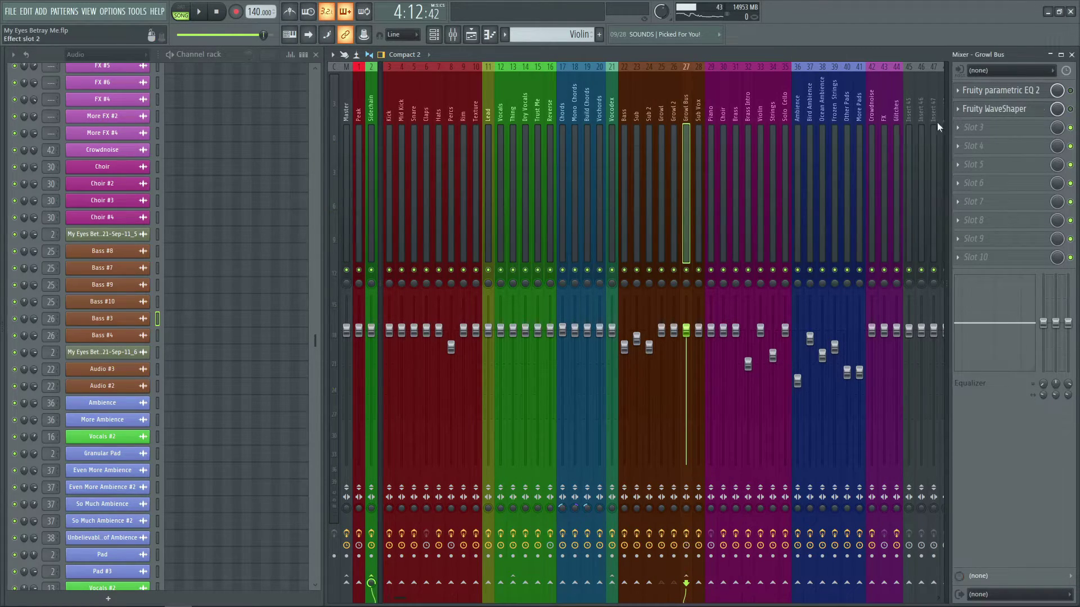
key(Left)
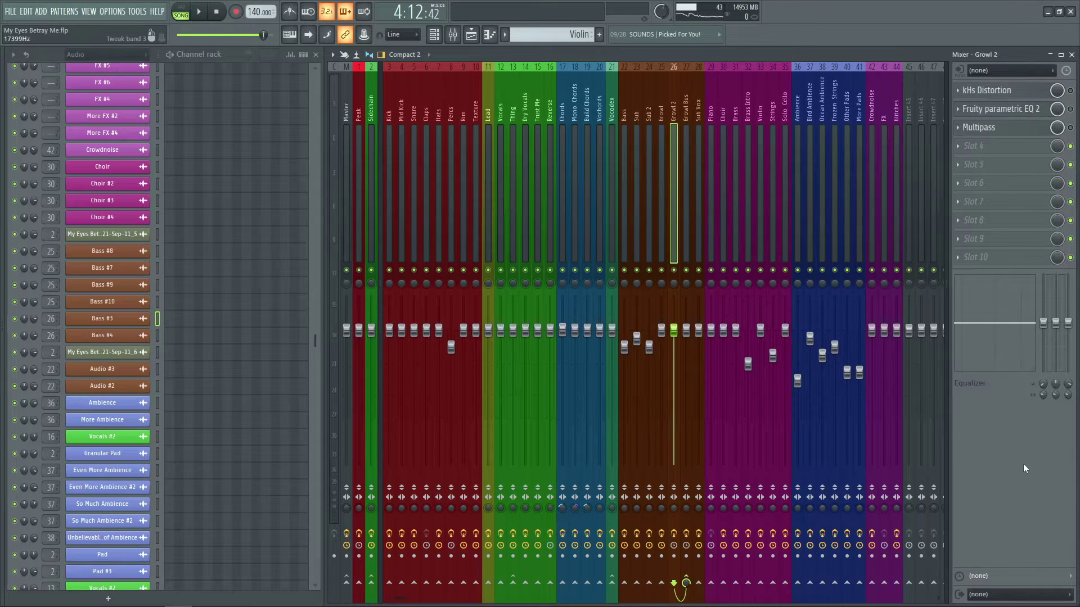
key(space)
key(space)
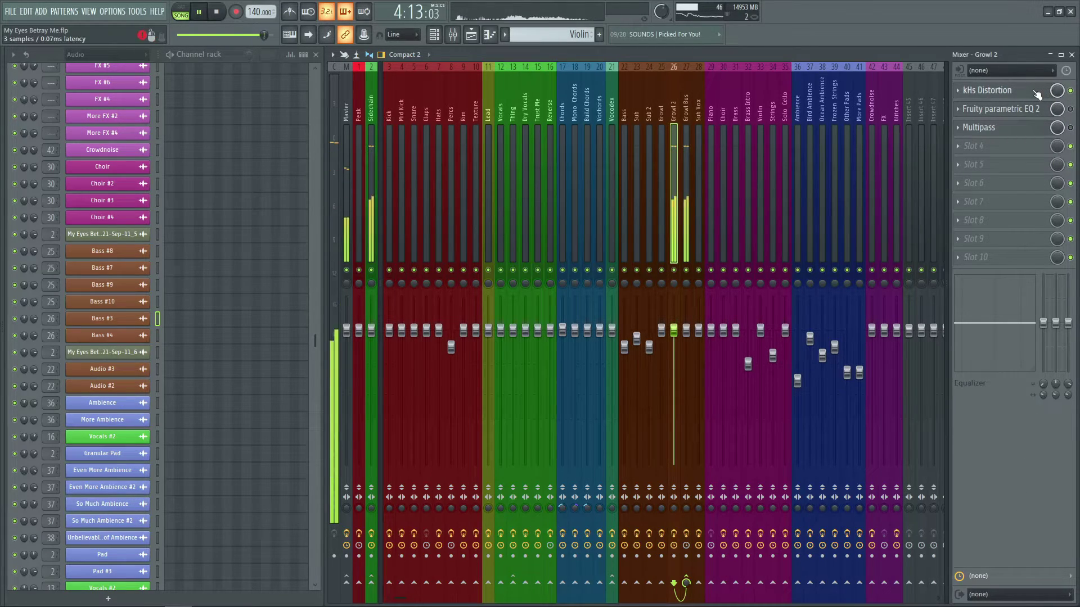
Inspect Growl 2's Fruity parametric EQ 2 and its Multipass N.O.T.T. preset, enabling each and replaying the growl.
click(1001, 109)
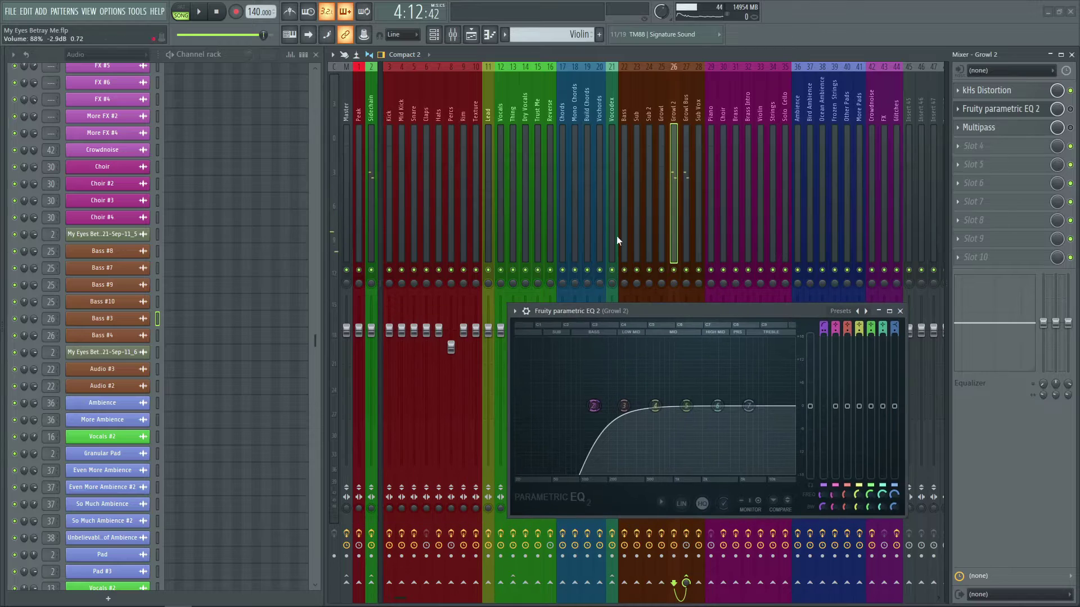
click(990, 128)
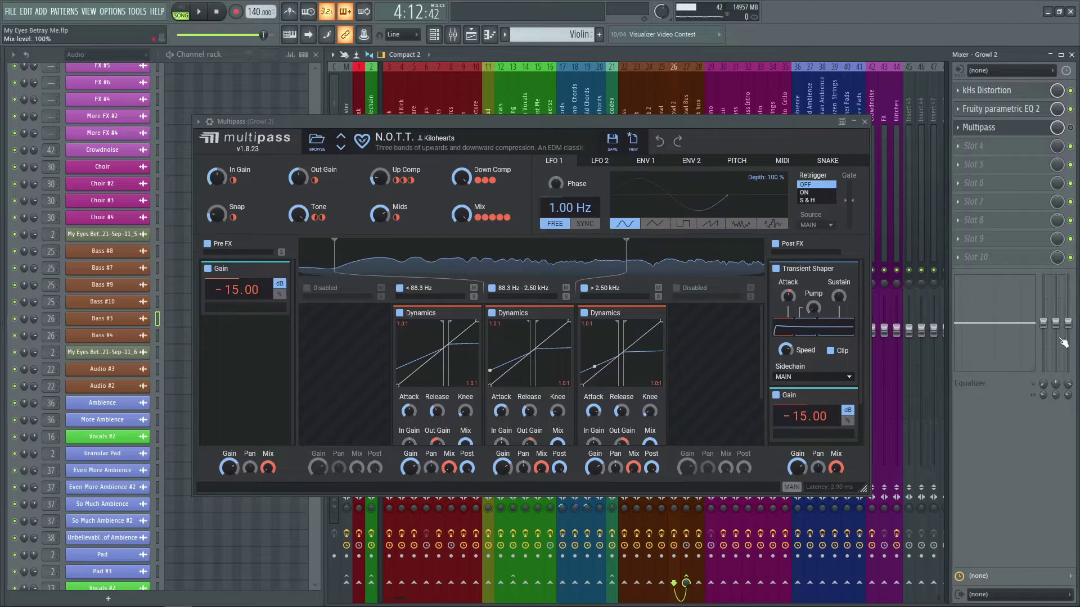
key(space)
key(space)
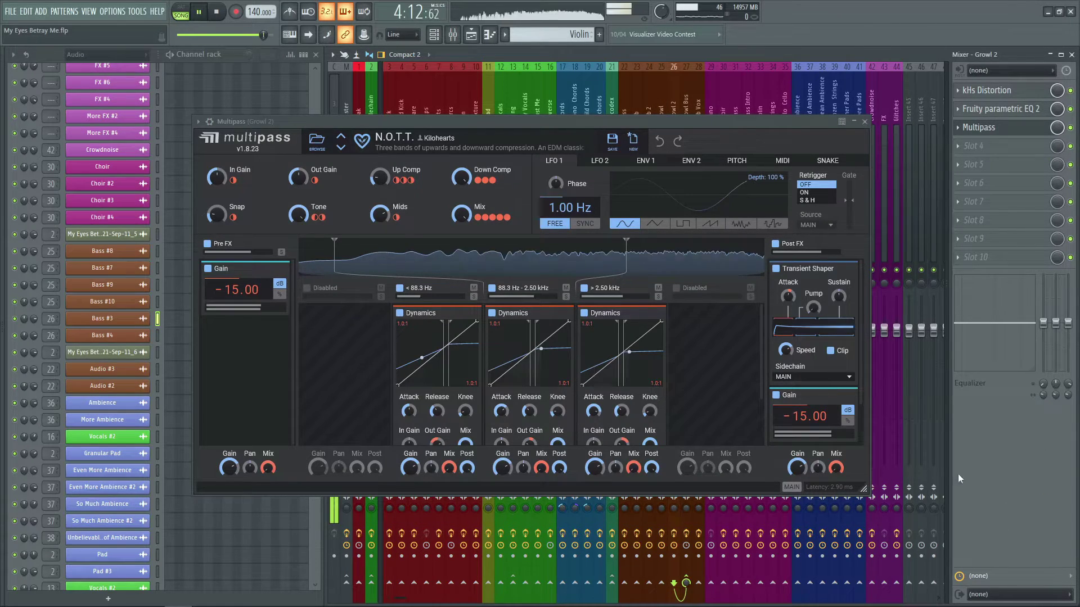
key(Escape)
Select the Growl Bus mixer track, and enable and inspect its Fruity parametric EQ 2.
click(687, 122)
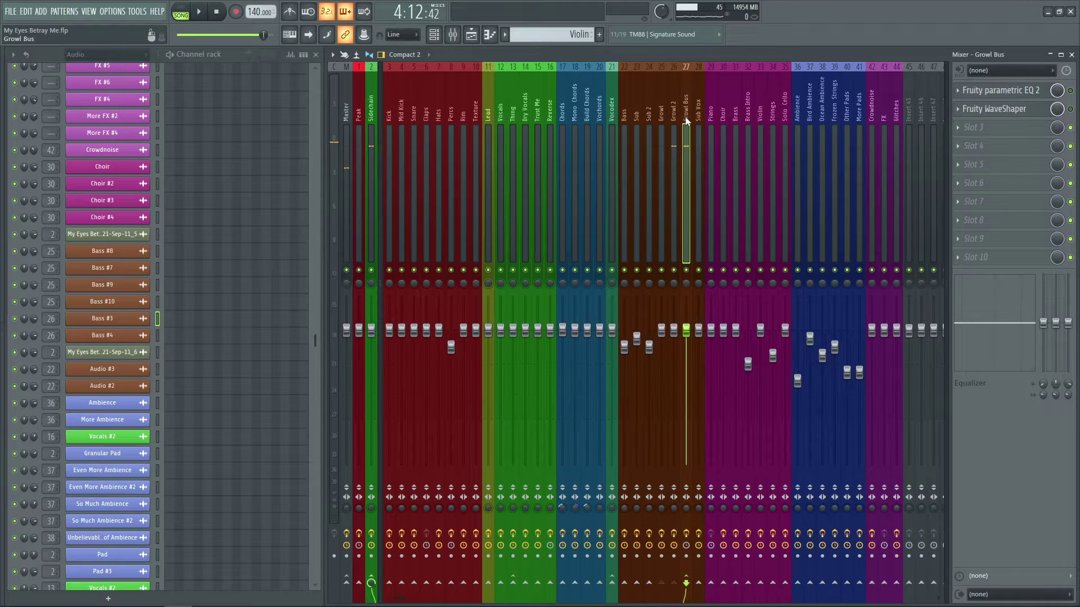
key(alt+F8)
key(alt+F8)
click(995, 90)
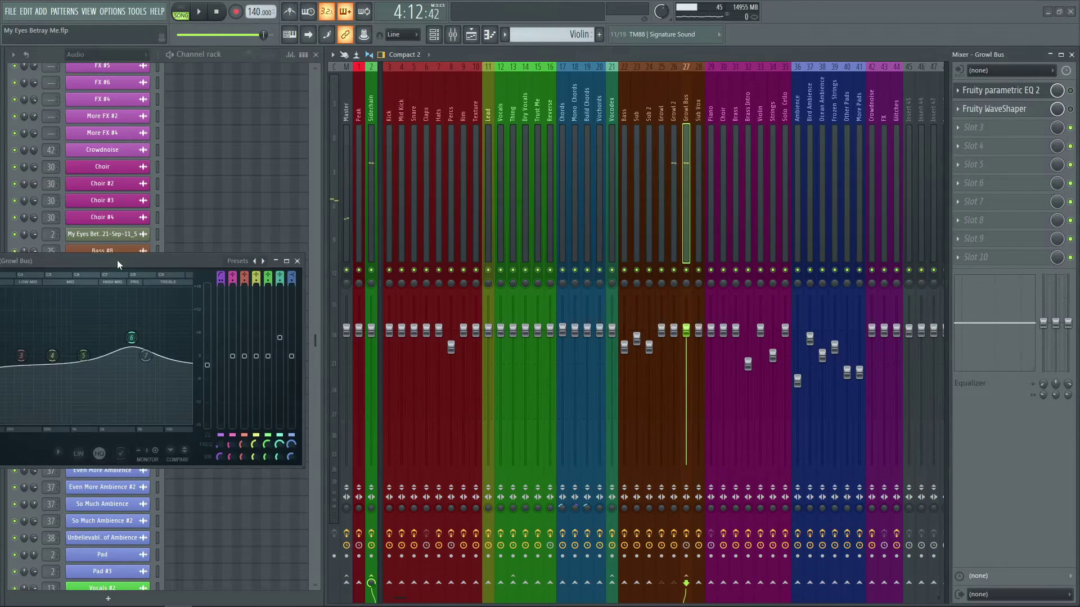
drag(126, 256, 747, 269)
click(998, 90)
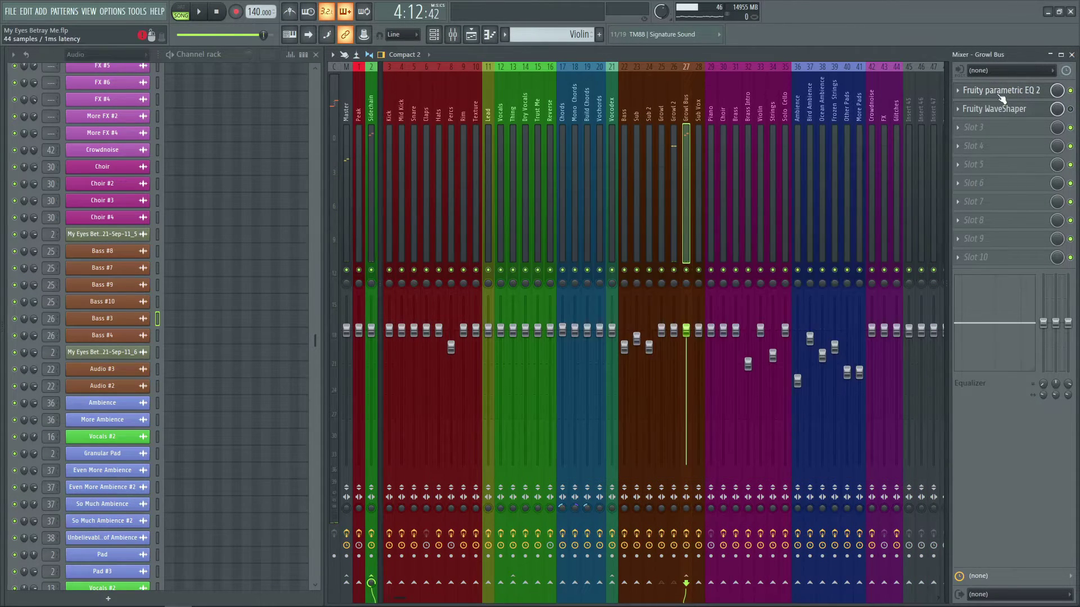
Inspect and enable Fruity WaveShaper on the Growl Bus, and reselect the Growl 2 track.
key(alt+F8)
key(alt+F8)
click(994, 109)
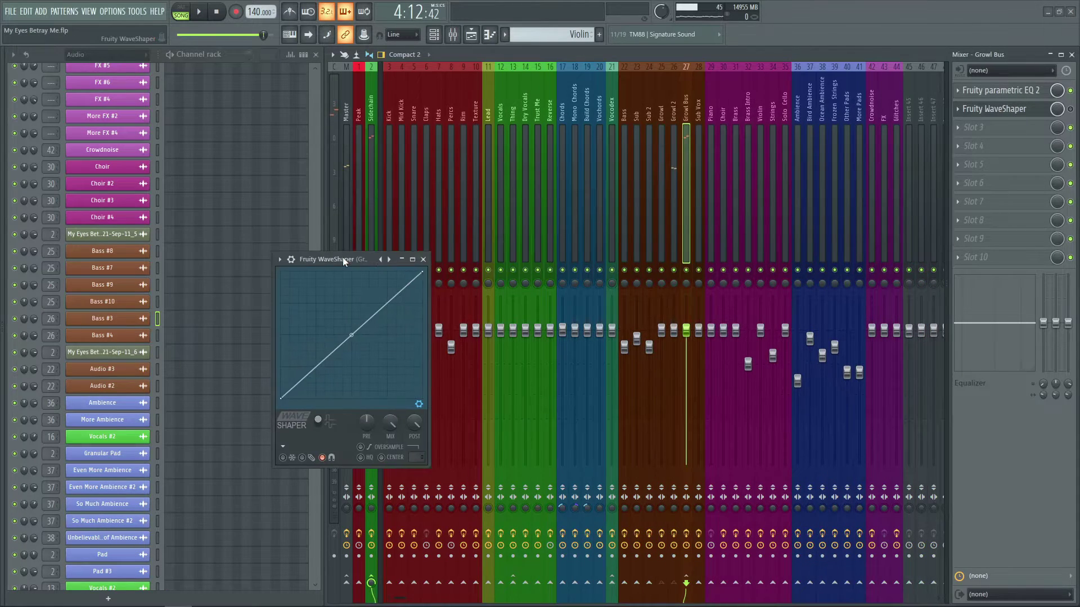
drag(342, 257, 663, 196)
click(747, 192)
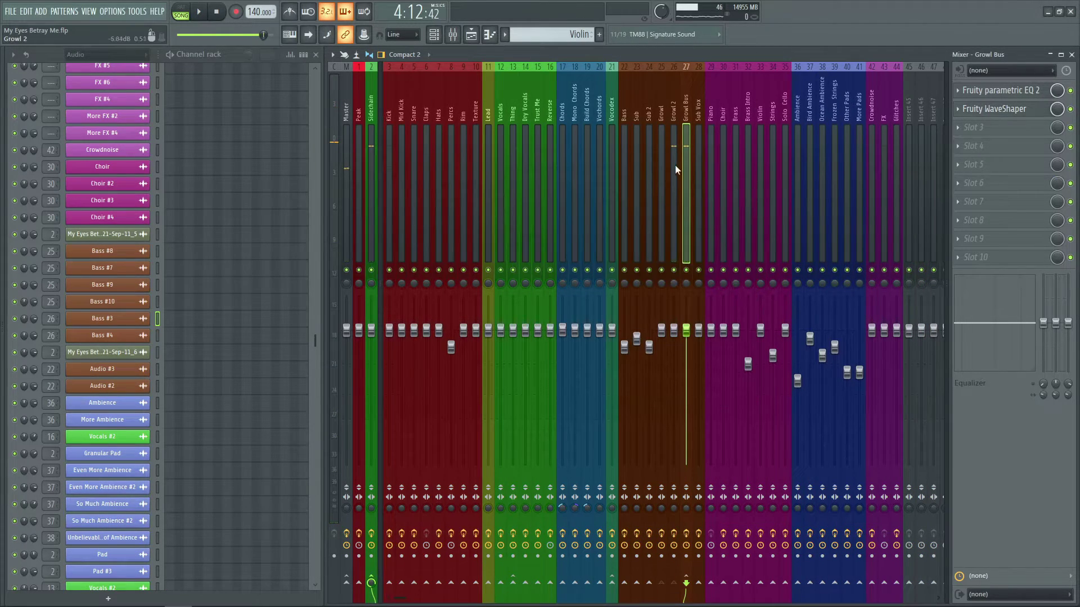
click(673, 157)
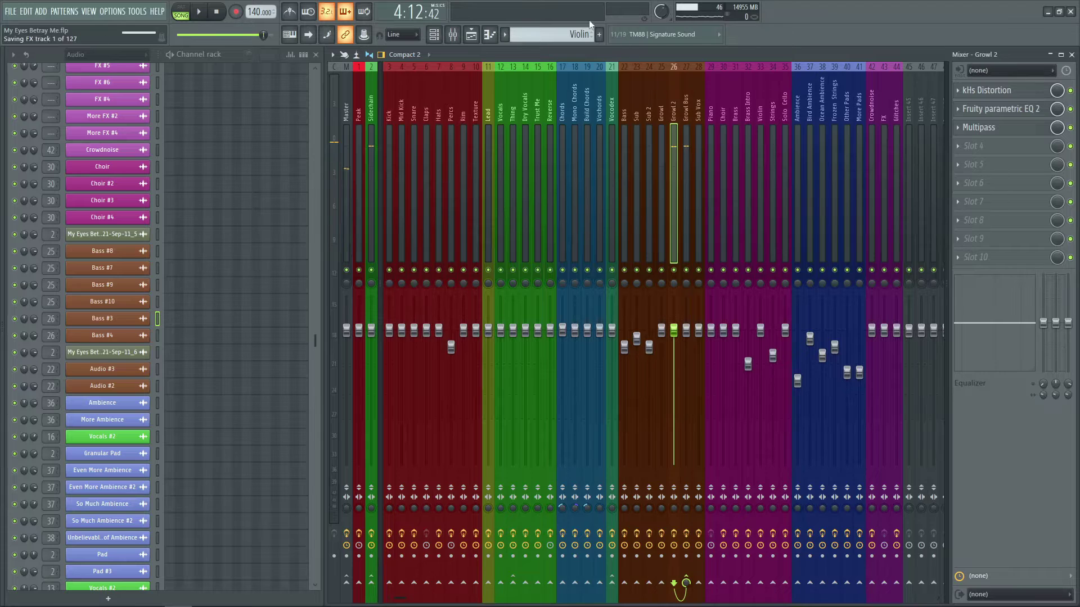
Return to the playlist, solo the Bass track, and play the short growl chops between bars 105 and 106.
click(473, 37)
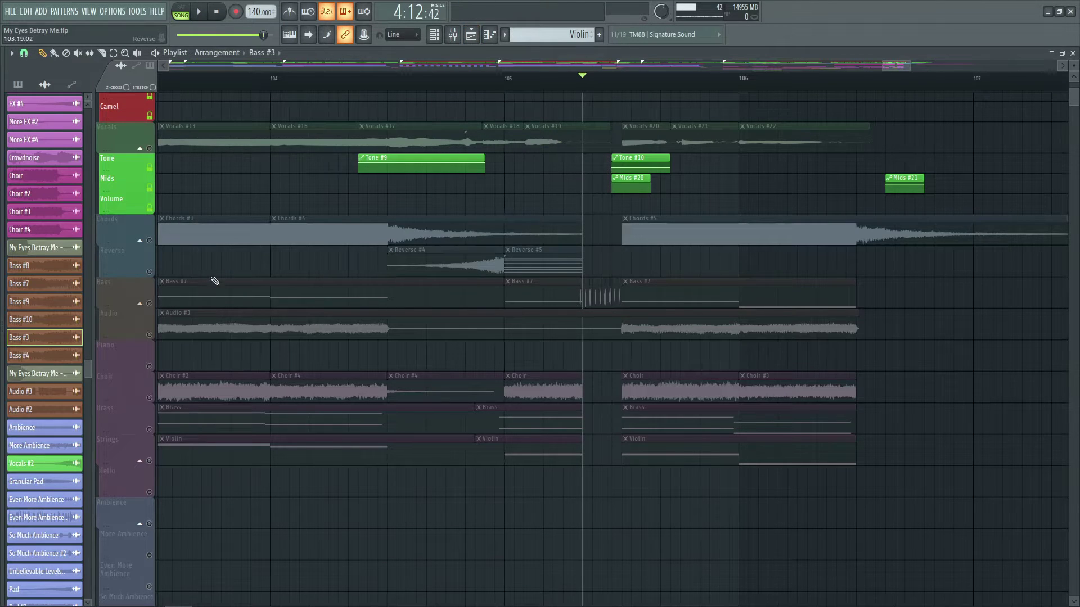
click(149, 303)
key(space)
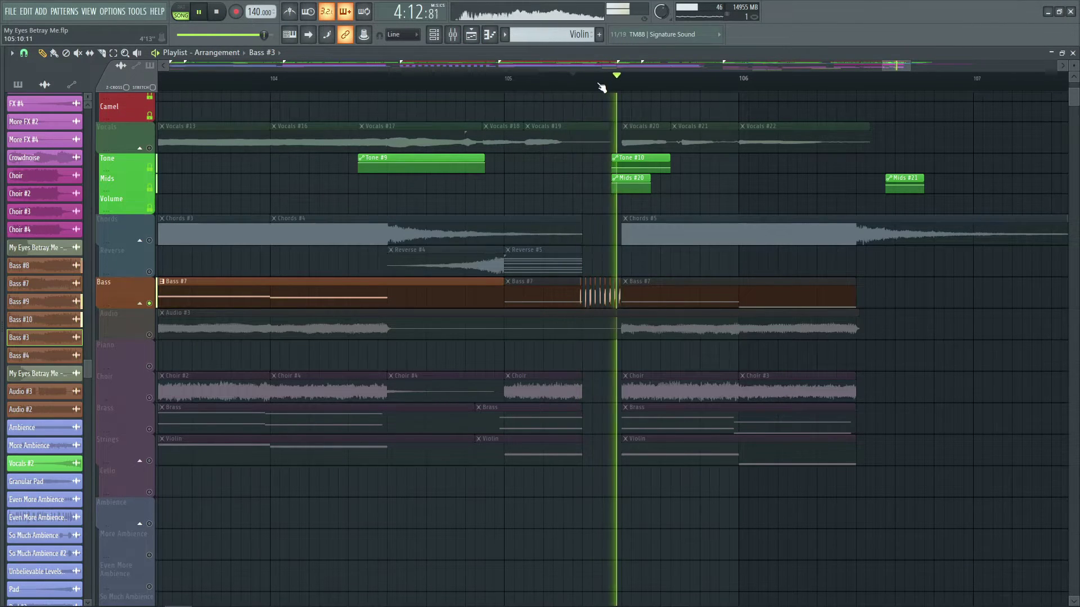
key(space)
scroll(603, 84, up, 2)
key(space)
key(space)
scroll(603, 86, up, 5)
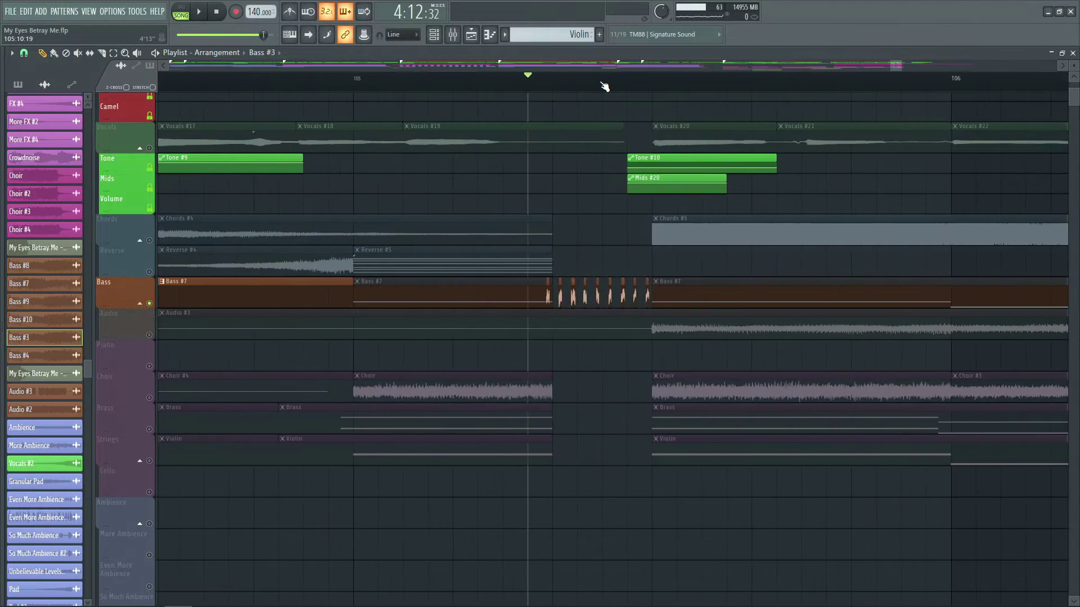
Inspect the sample settings of a Bass #8 chop, close them, and replay the chops from just before they start.
click(527, 286)
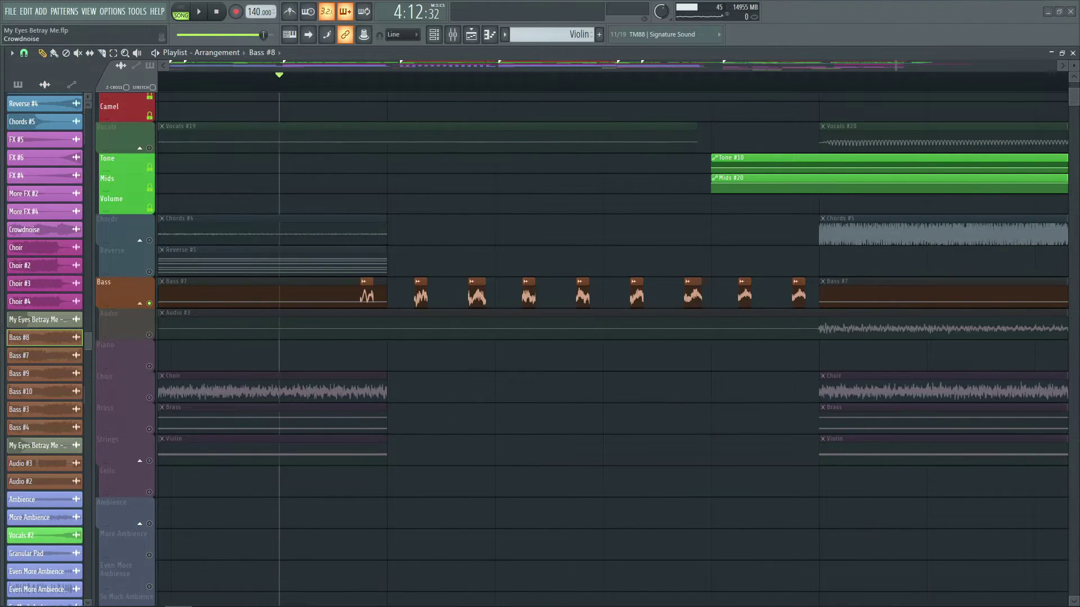
double_click(527, 287)
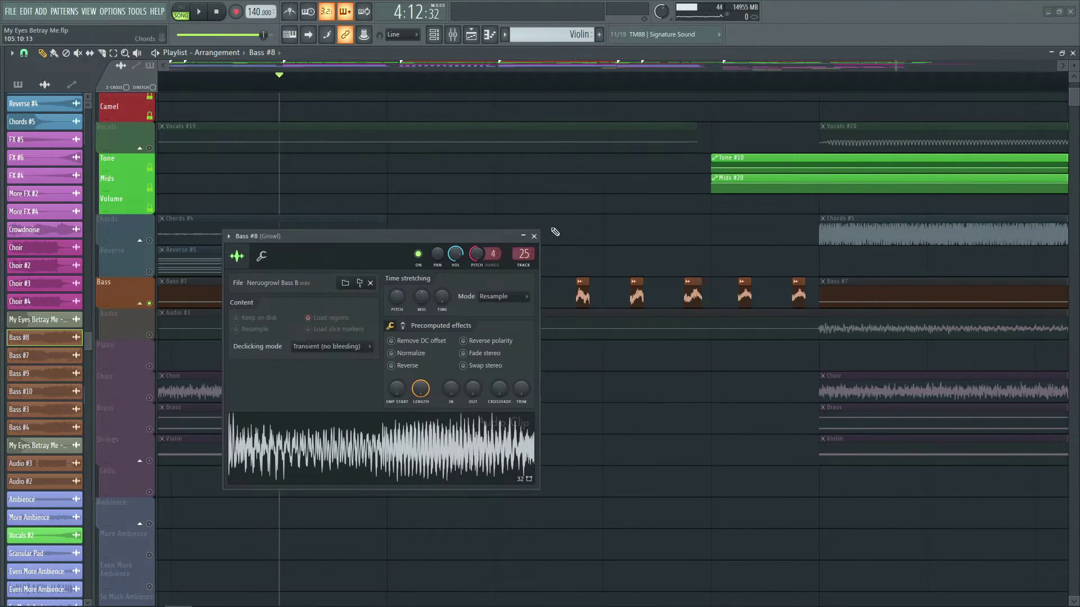
click(528, 239)
scroll(503, 88, down, 1)
key(space)
key(space)
scroll(503, 89, down, 3)
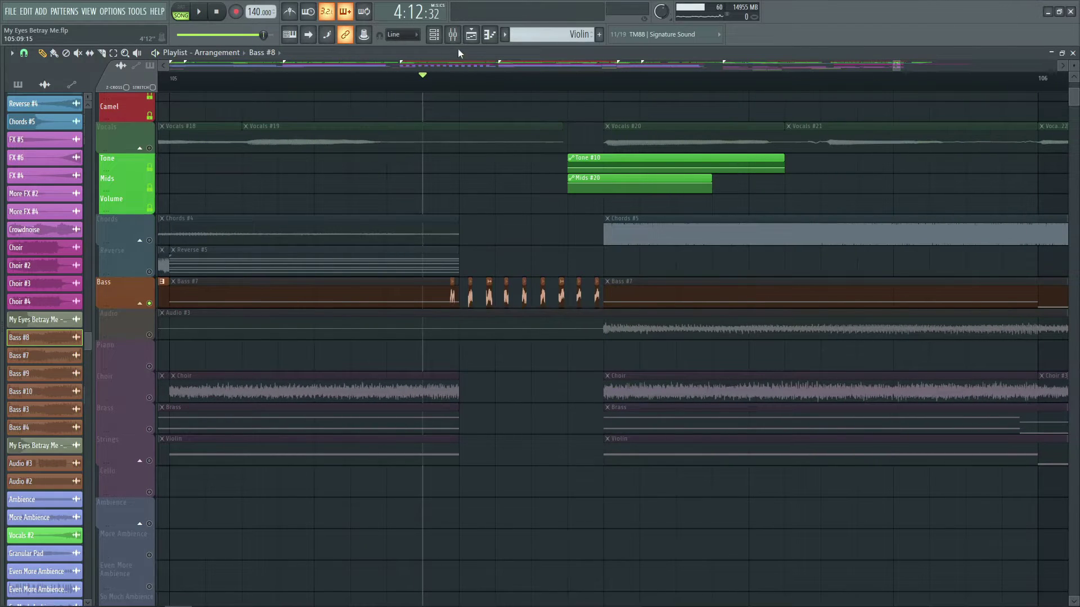
Show the Growl track in the mixer, disable its effect slots, and play the bass chops dry.
key(F5)
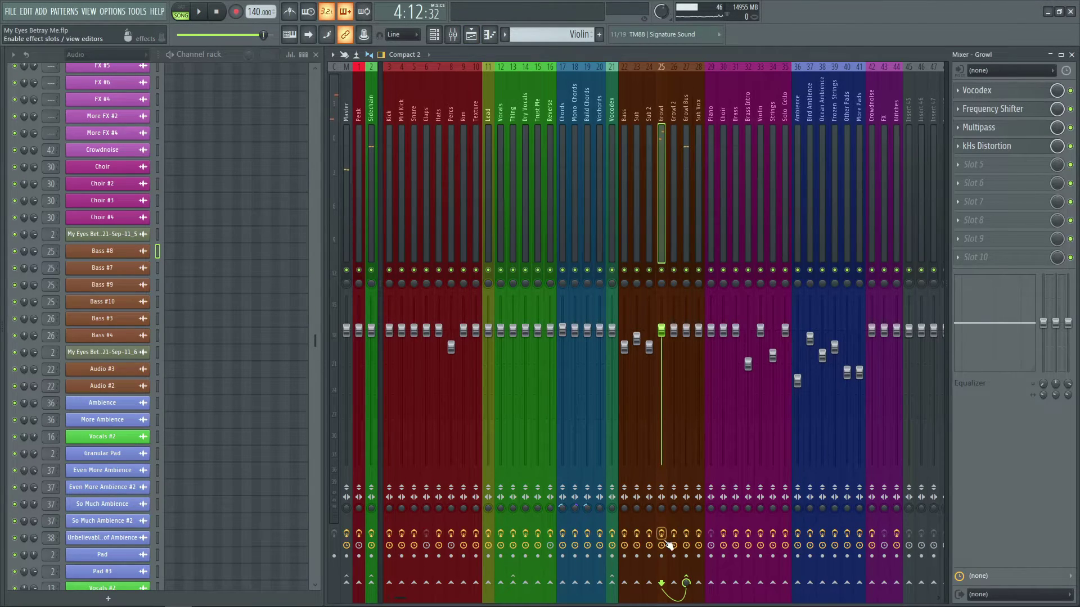
key(space)
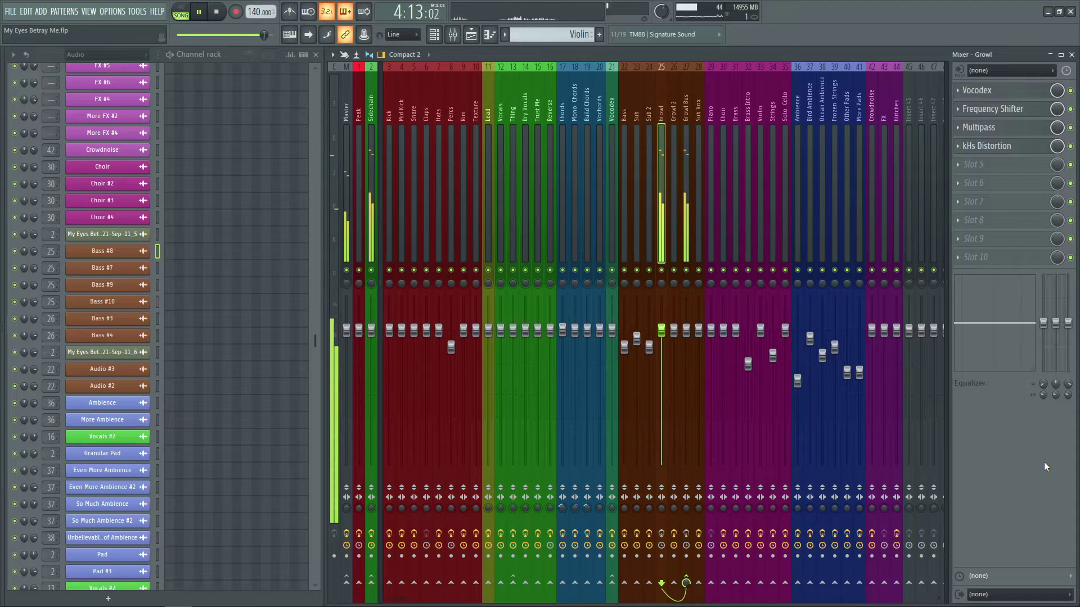
key(space)
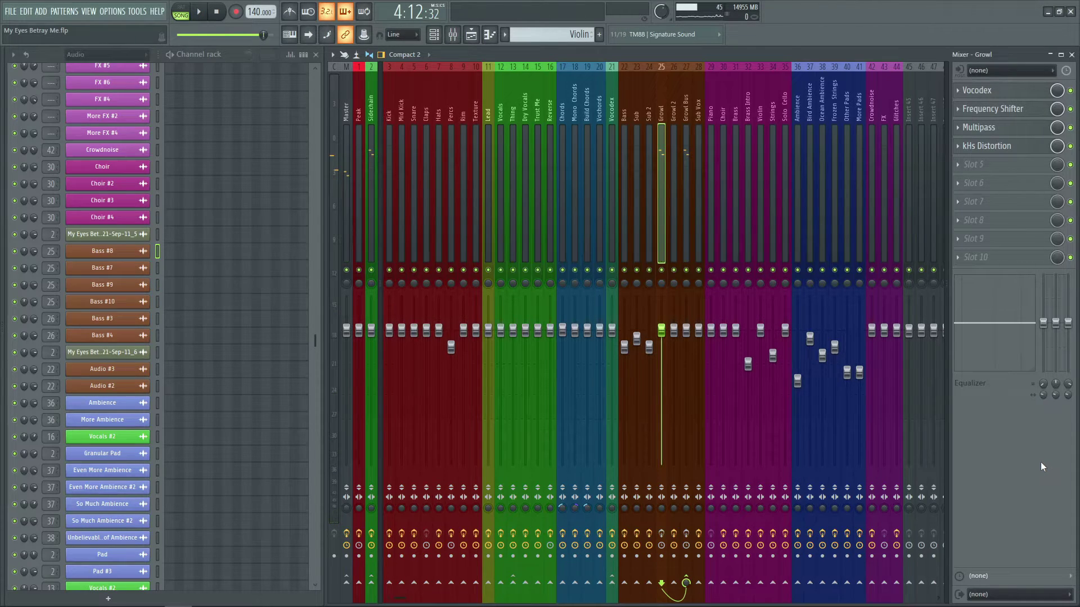
Check the playlist, return to the mixer, and bypass Fruity WaveShaper on the Growl Bus.
key(F5)
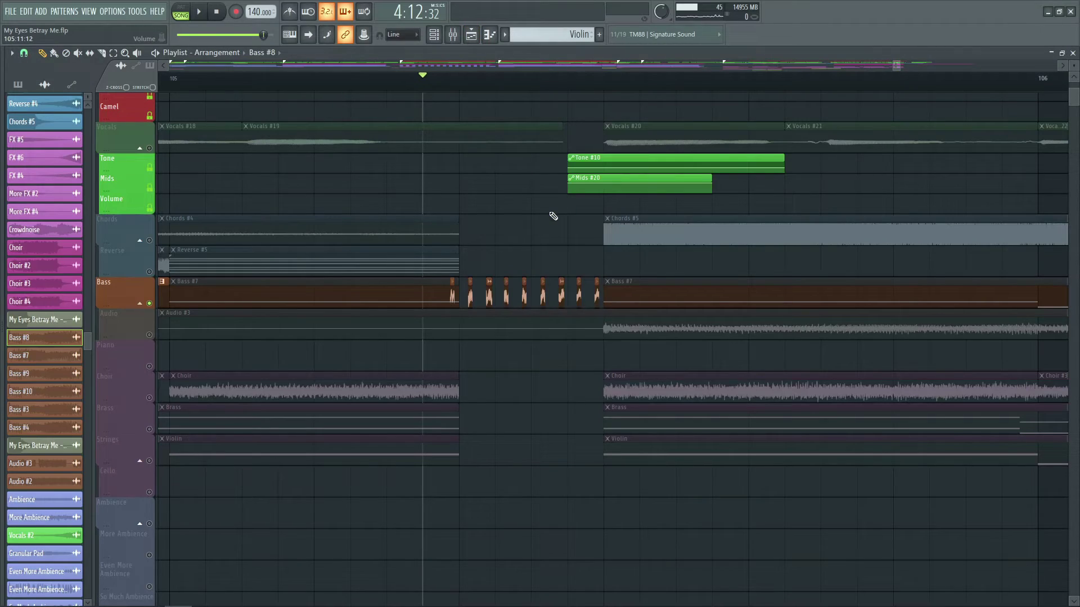
click(471, 35)
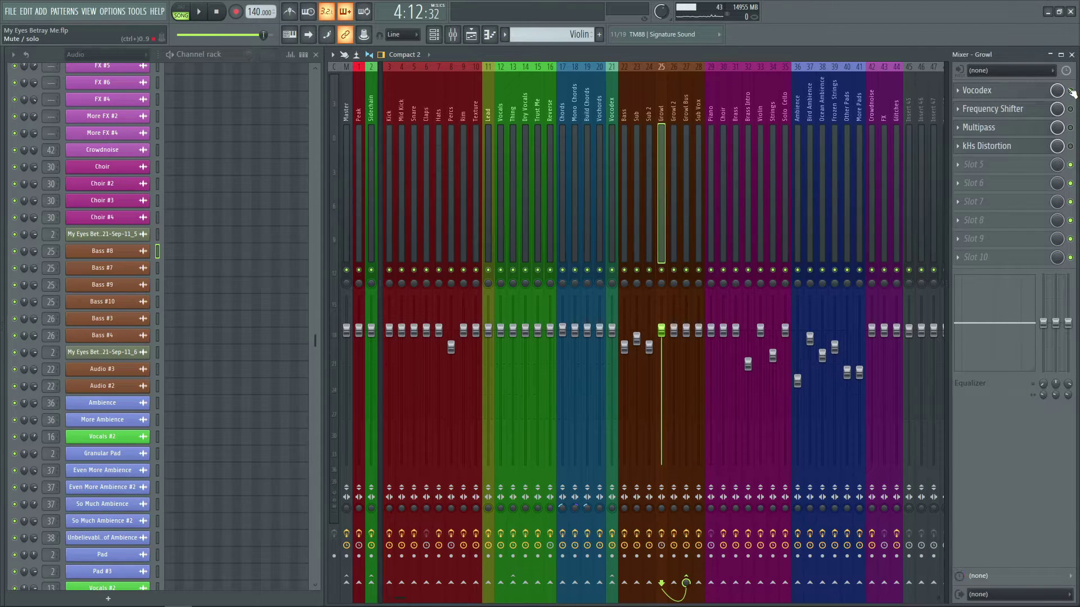
click(686, 205)
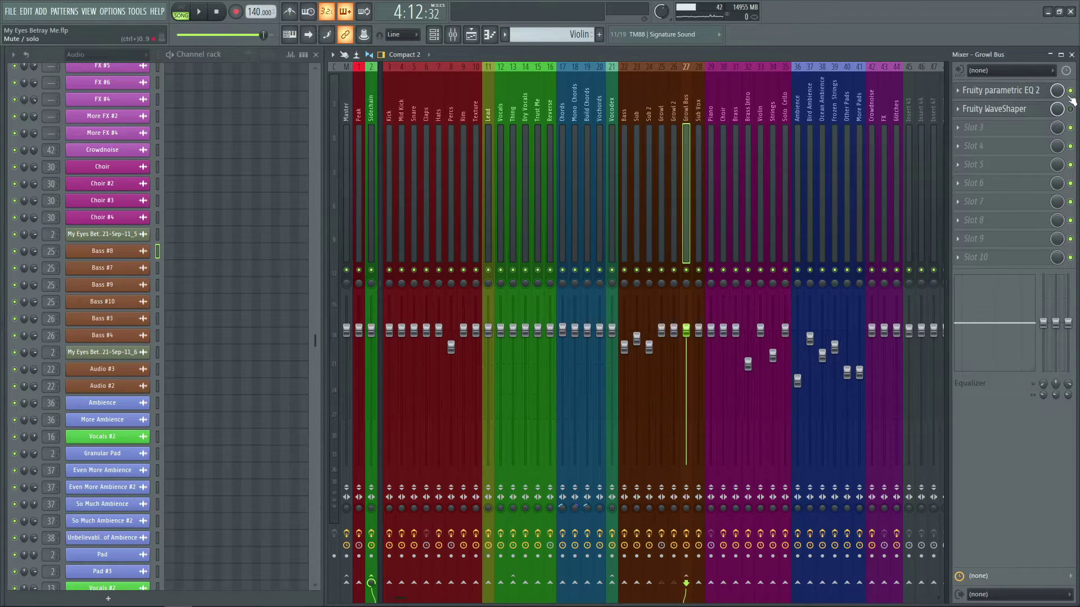
Select the Growl track, enable and inspect its Vocodex and Frequency Shifter, and close the Frequency Shifter.
click(661, 148)
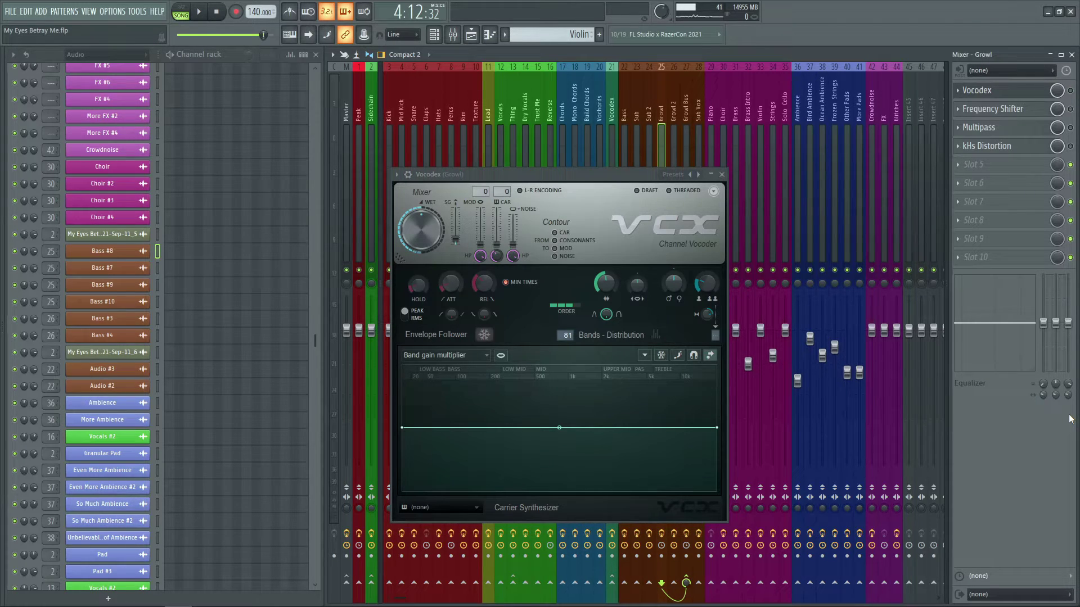
click(1073, 108)
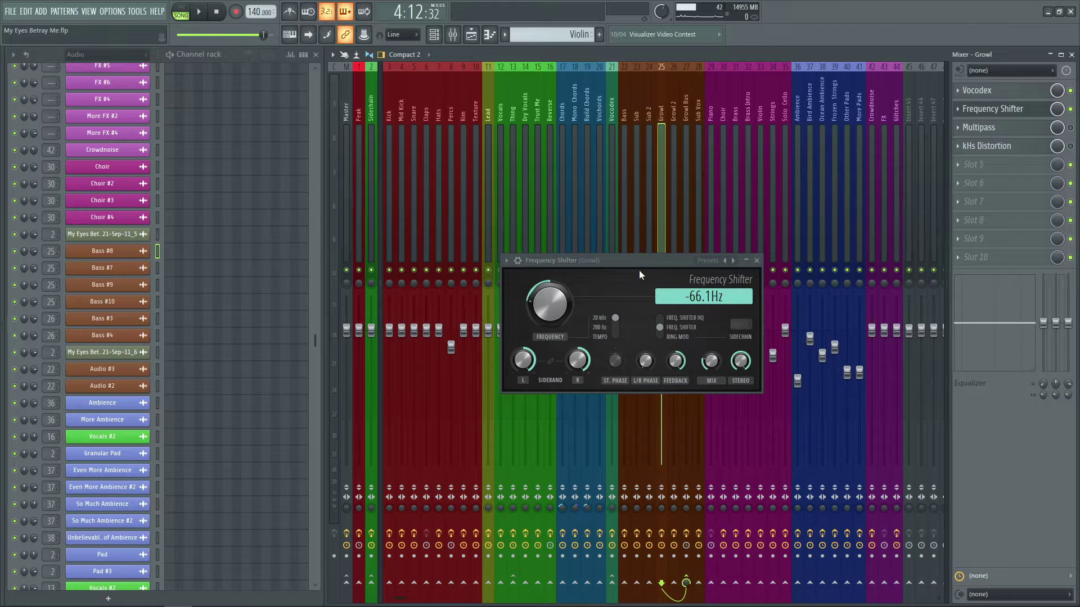
click(757, 260)
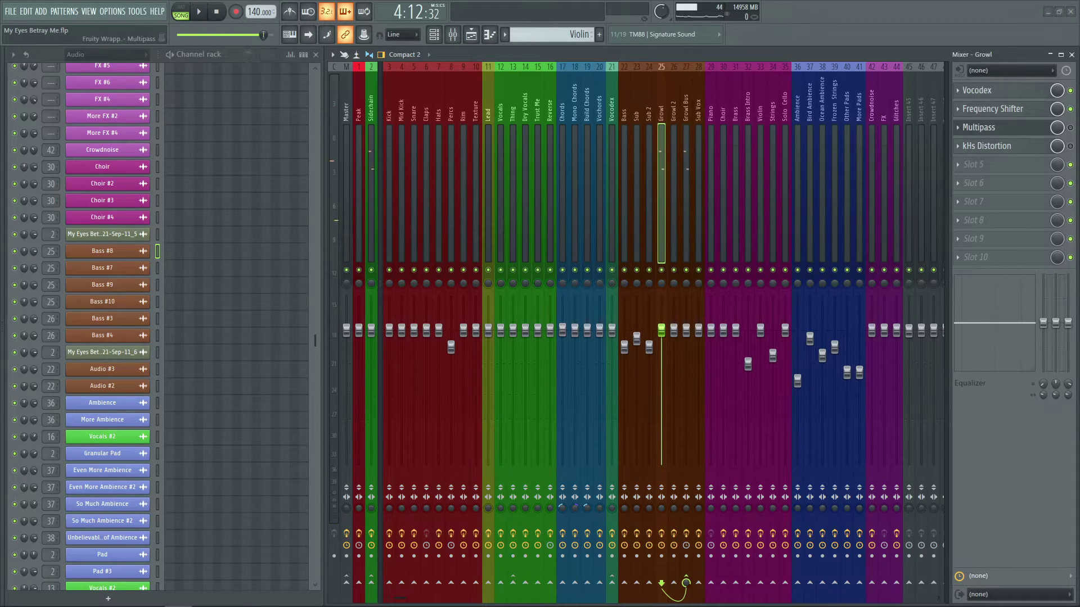
Enable and inspect Multipass and kHs Distortion on the Growl track, and play the chops through the full chain.
click(978, 127)
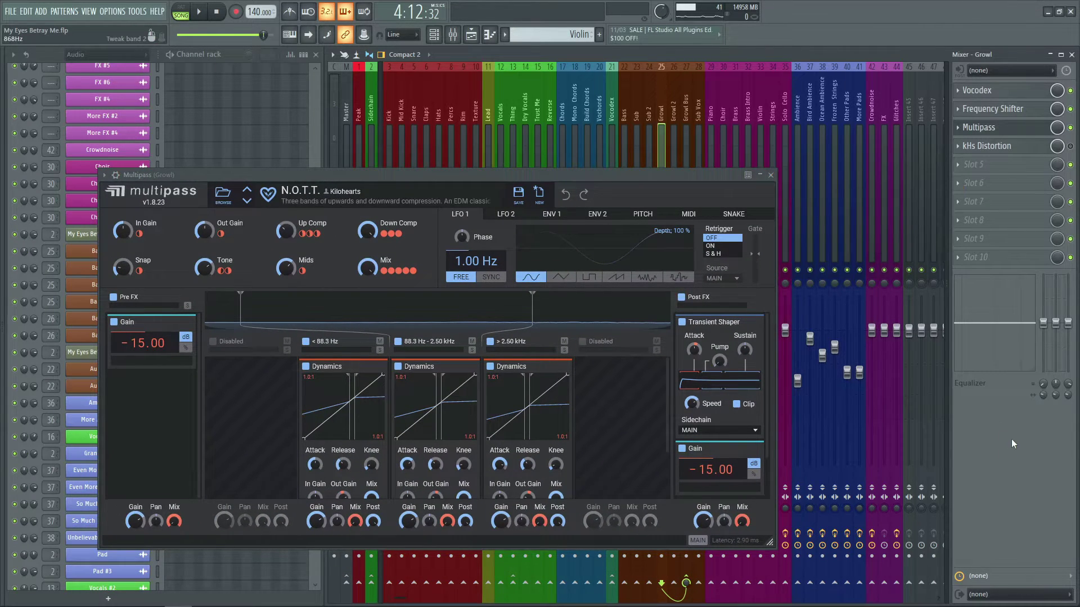
click(770, 175)
click(1022, 148)
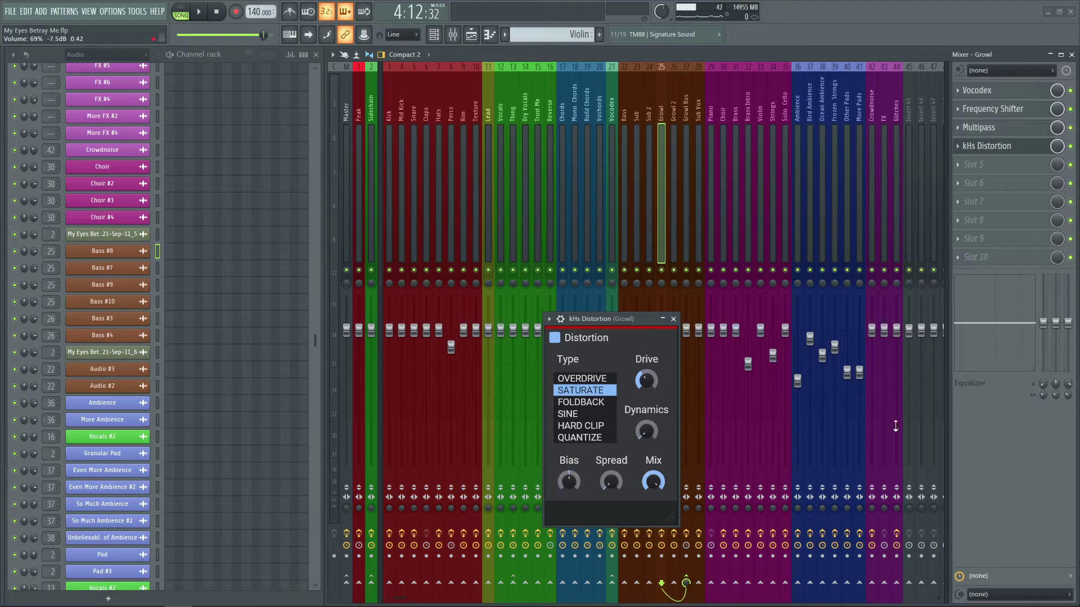
key(space)
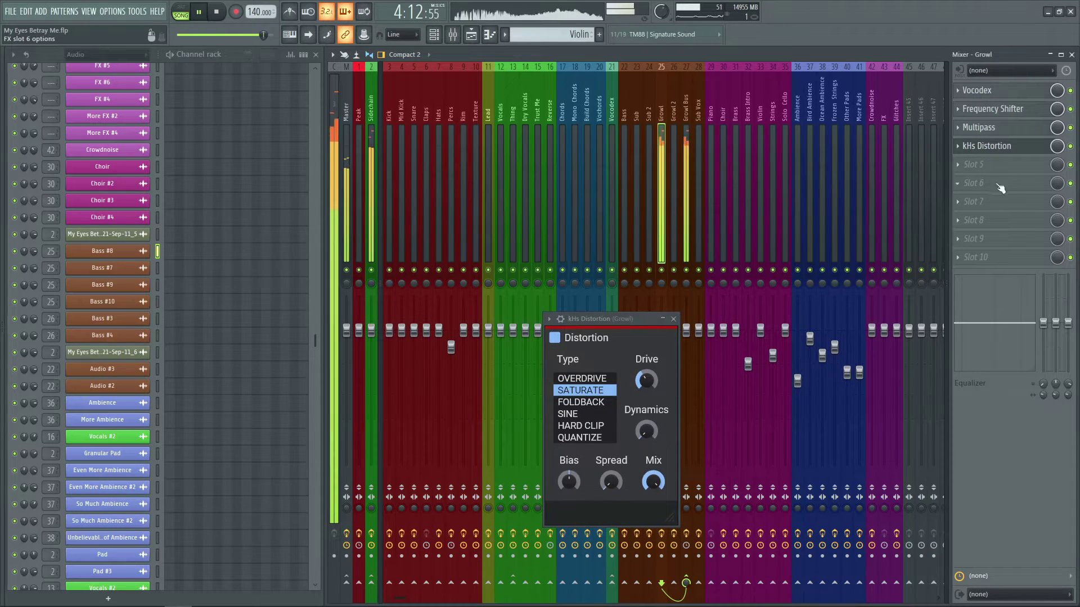
key(space)
Select the Growl Bus, re-enable Fruity WaveShaper, and return to the playlist with the distortion window closed.
key(Right)
key(Right)
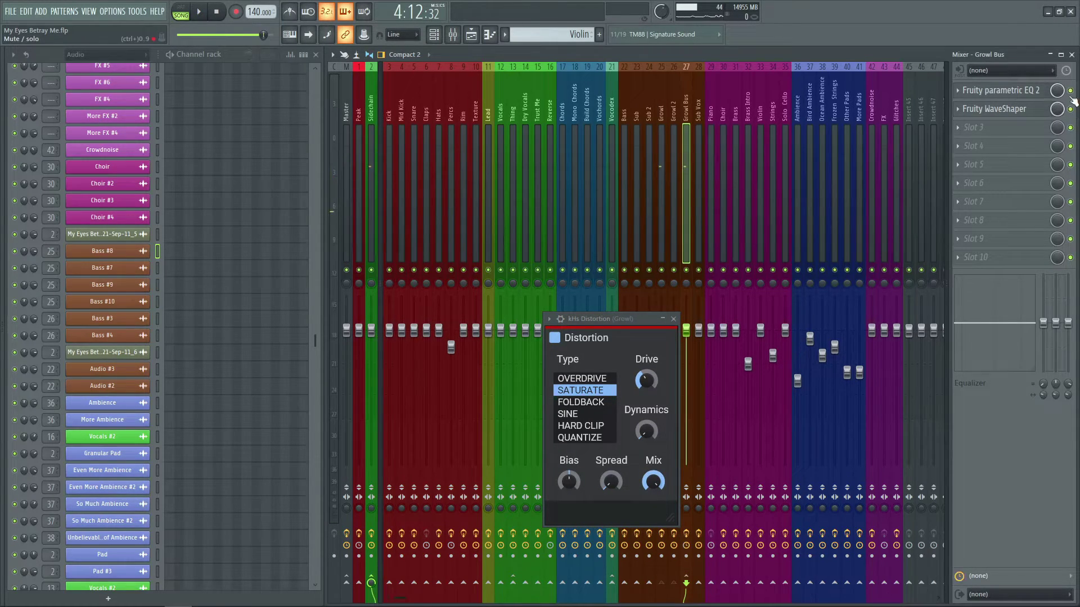
key(Escape)
key(F5)
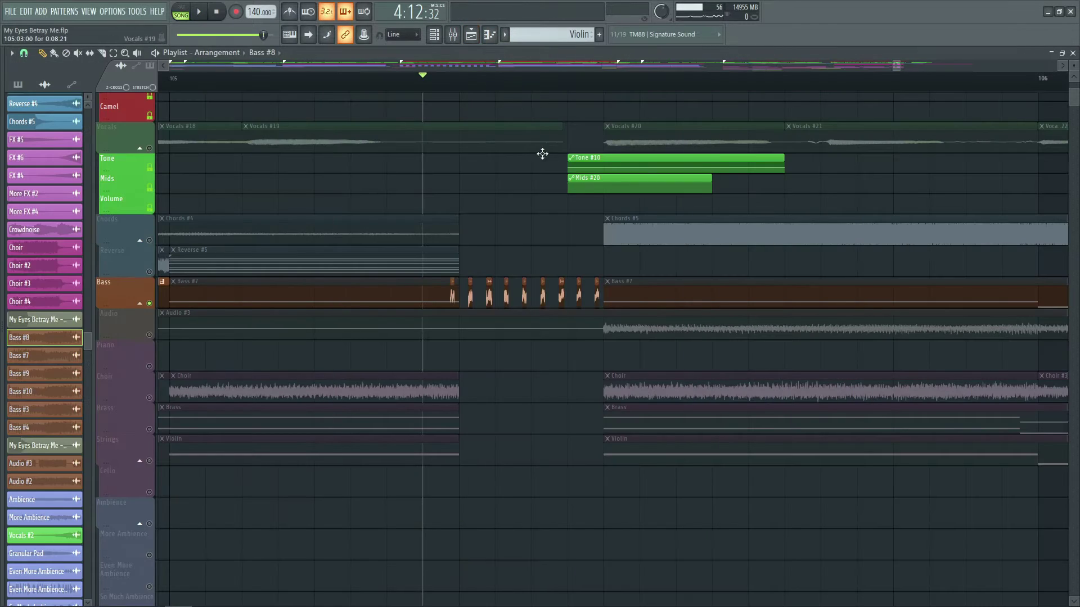
scroll(518, 77, down, 3)
scroll(519, 78, up, 3)
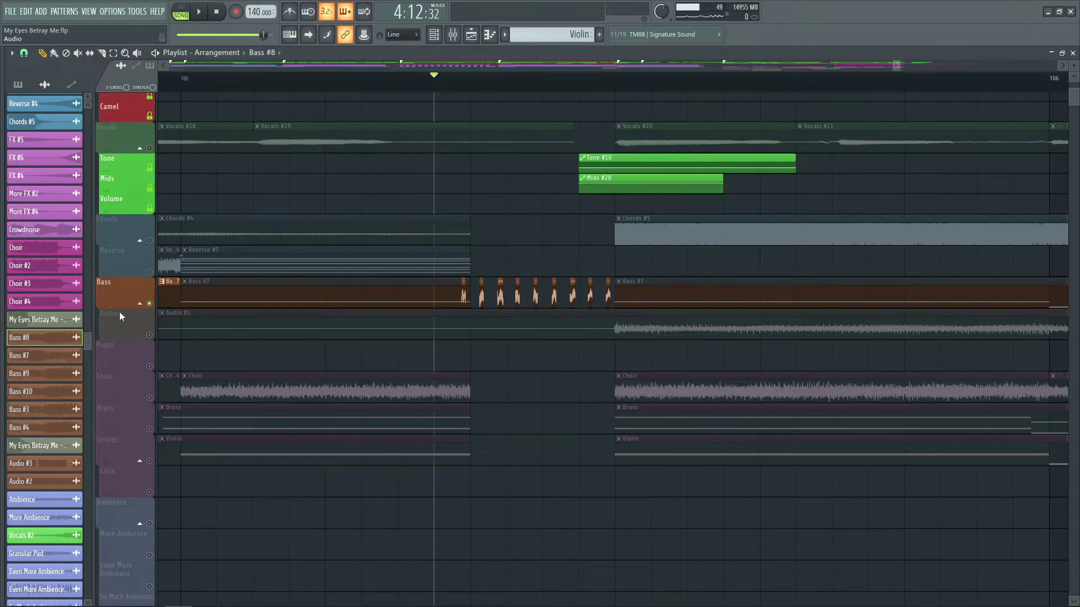
Preview the Neruogrowl Bass B sample in the browser, close the browser, and replay the Bass chops.
key(alt+F8)
click(96, 539)
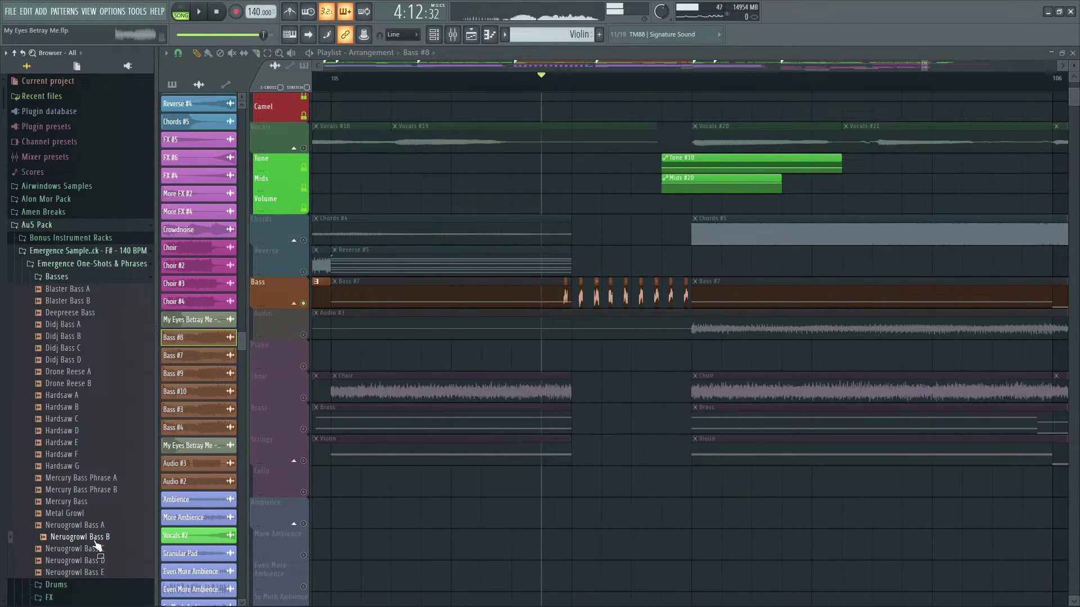
key(alt+F8)
key(space)
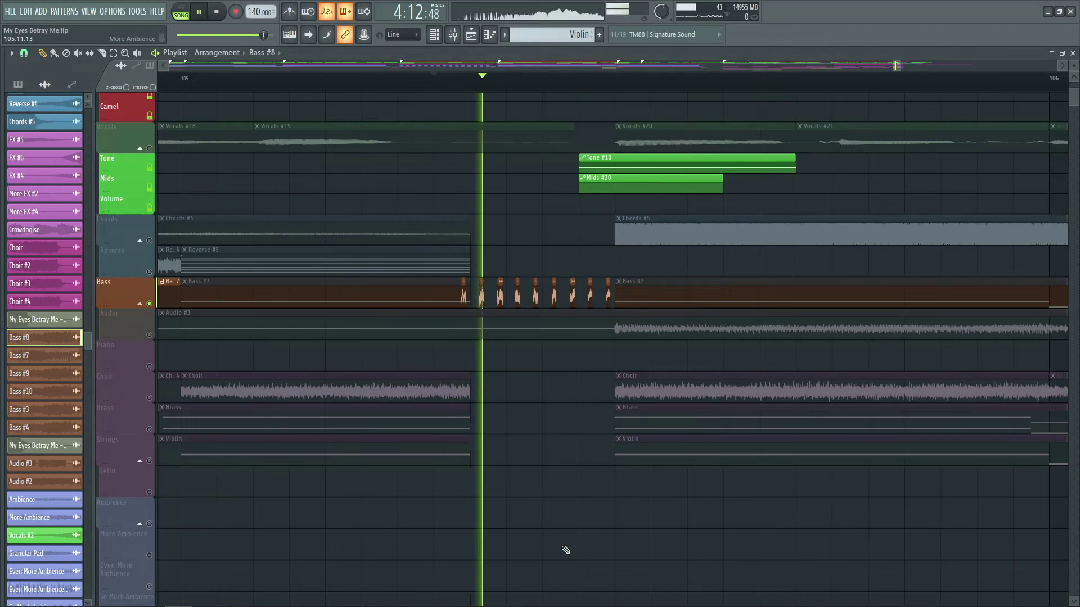
key(space)
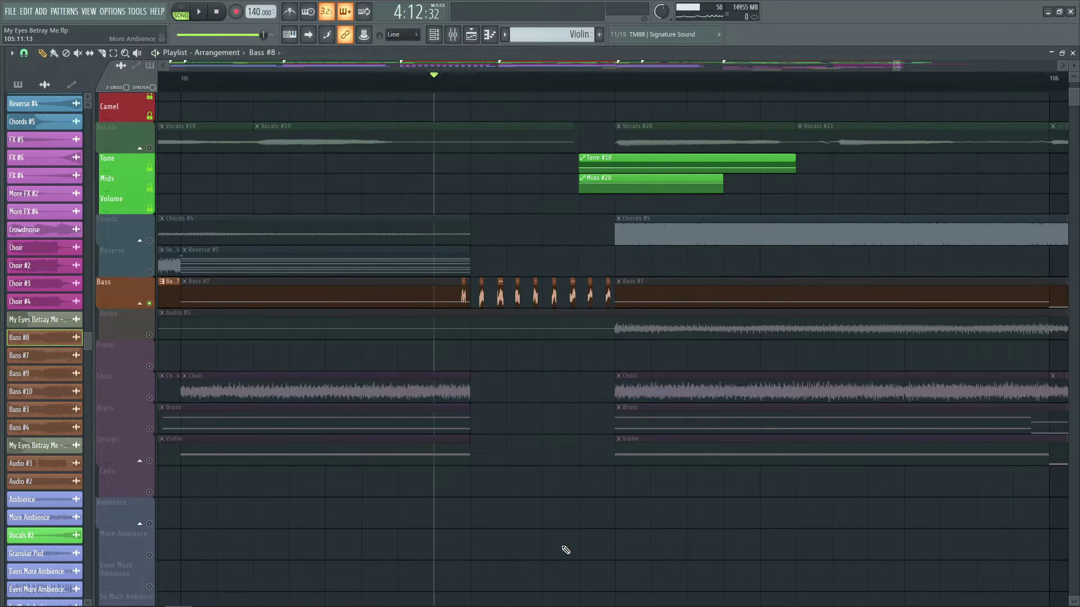
Replay the Bass chops, and solo Track 34 to hear its Bass #3 and Bass #4 clips.
scroll(562, 540, down, 5)
key(space)
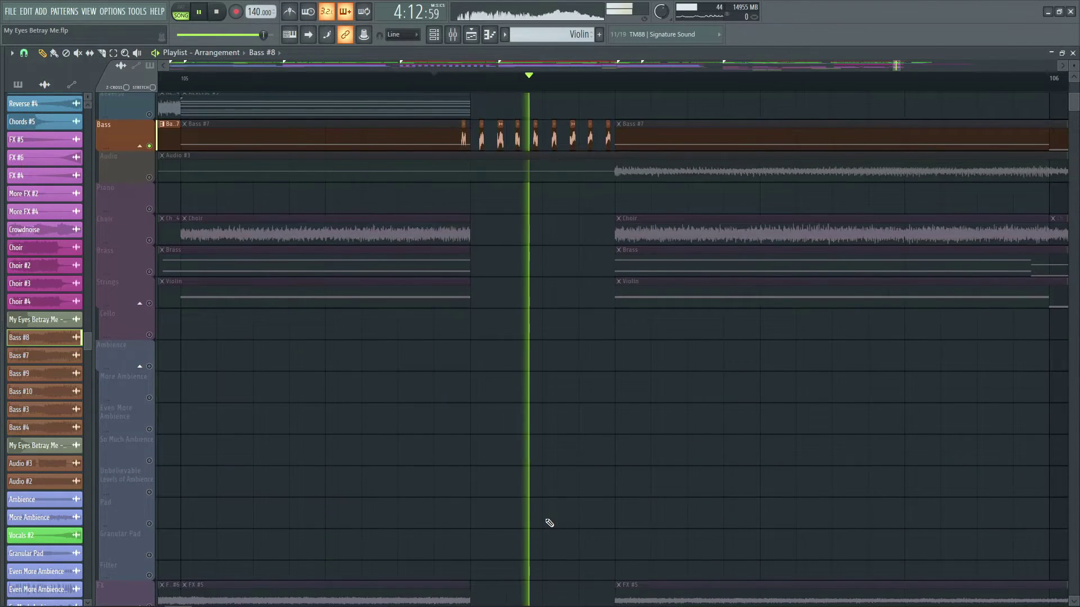
key(space)
scroll(549, 523, down, 7)
click(549, 523)
scroll(583, 345, down, 4)
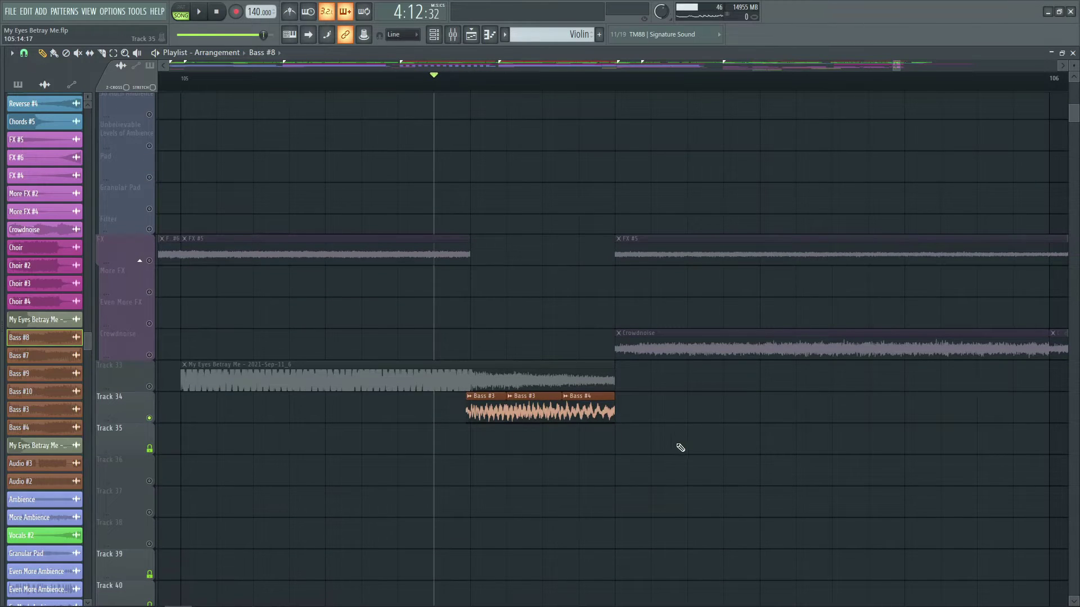
key(space)
key(space)
Unmute the Bass track and play its growl chops together with the Track 34 clips.
scroll(451, 261, up, 12)
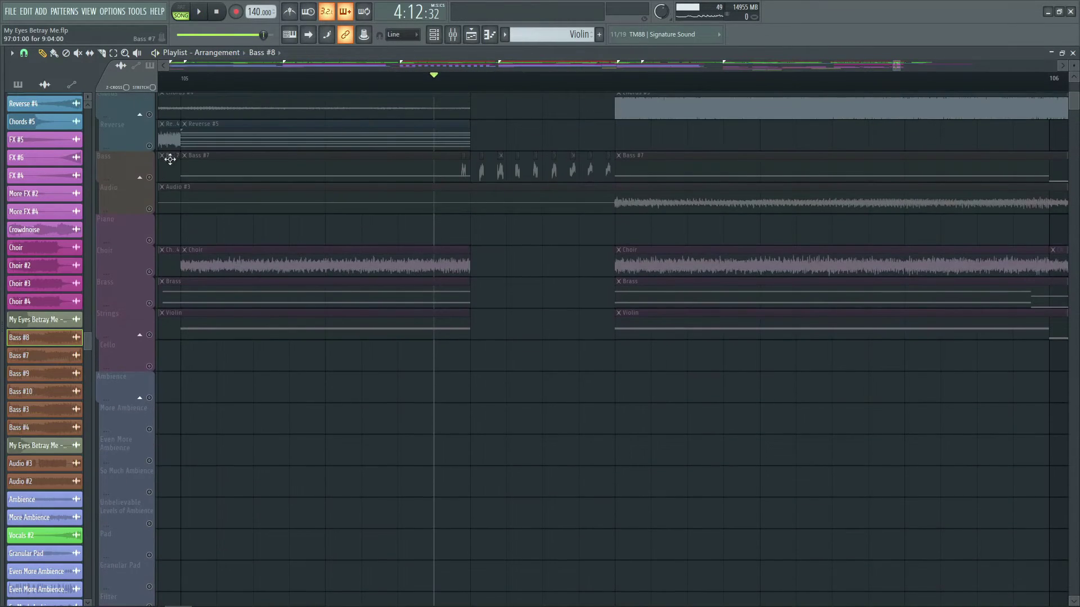
click(150, 177)
key(space)
key(space)
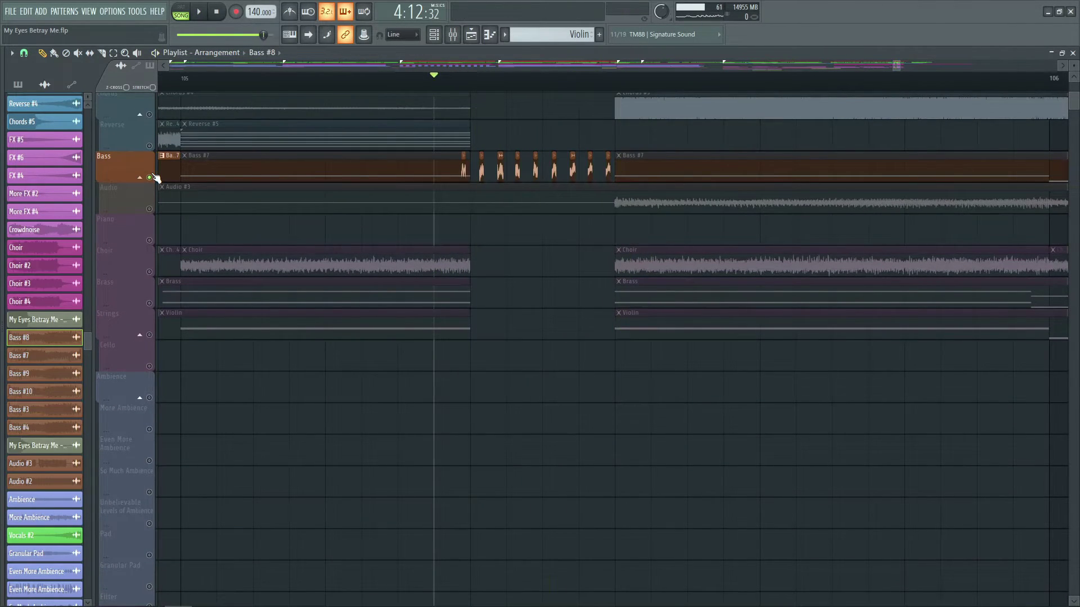
Unsolo the bass layers so that all playlist tracks are active.
scroll(192, 357, down, 13)
right_click(149, 386)
scroll(555, 258, up, 6)
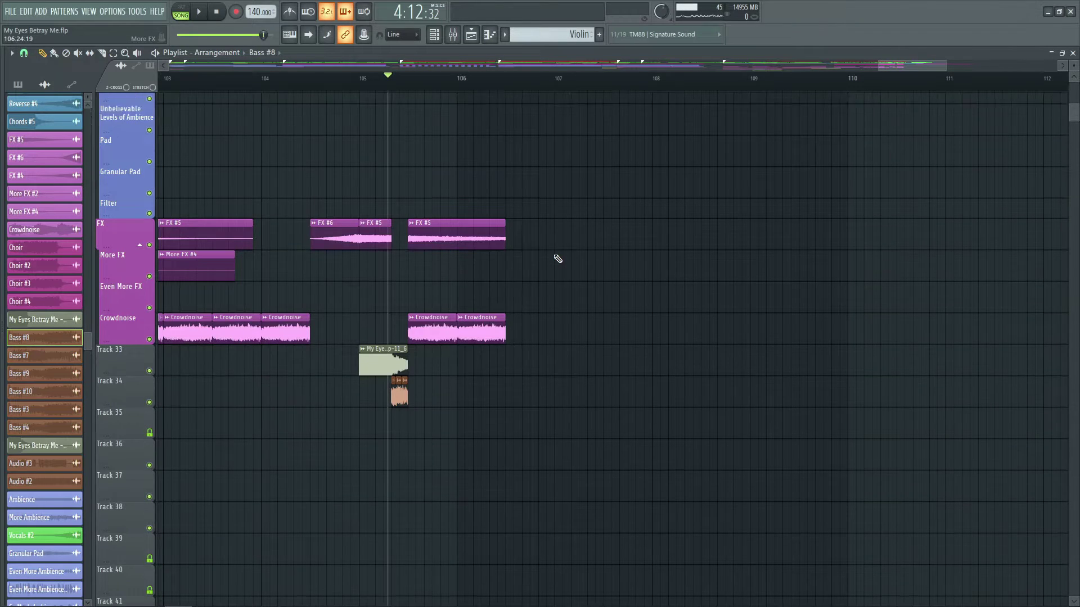
scroll(409, 402, up, 13)
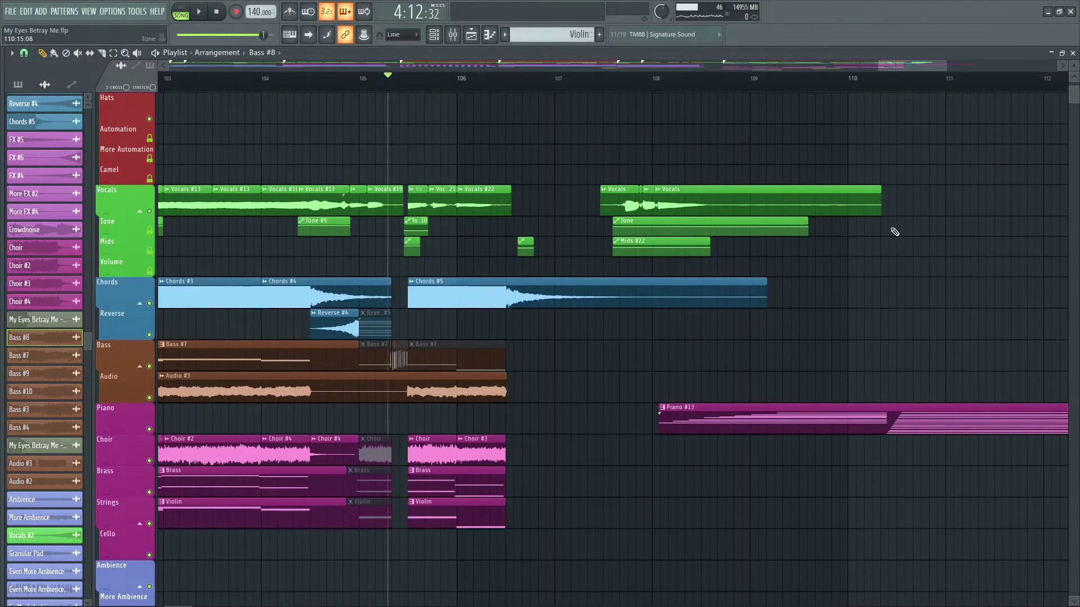
Play the full arrangement from about bar 103 through the ending piano section, and stop playback.
scroll(518, 84, down, 3)
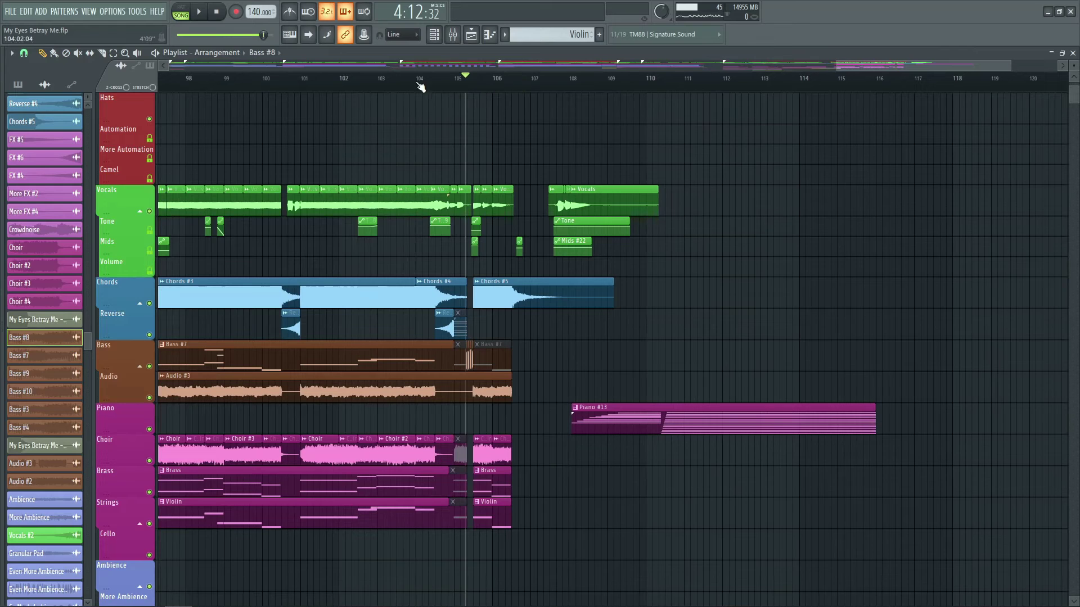
click(382, 83)
key(space)
scroll(296, 82, up, 4)
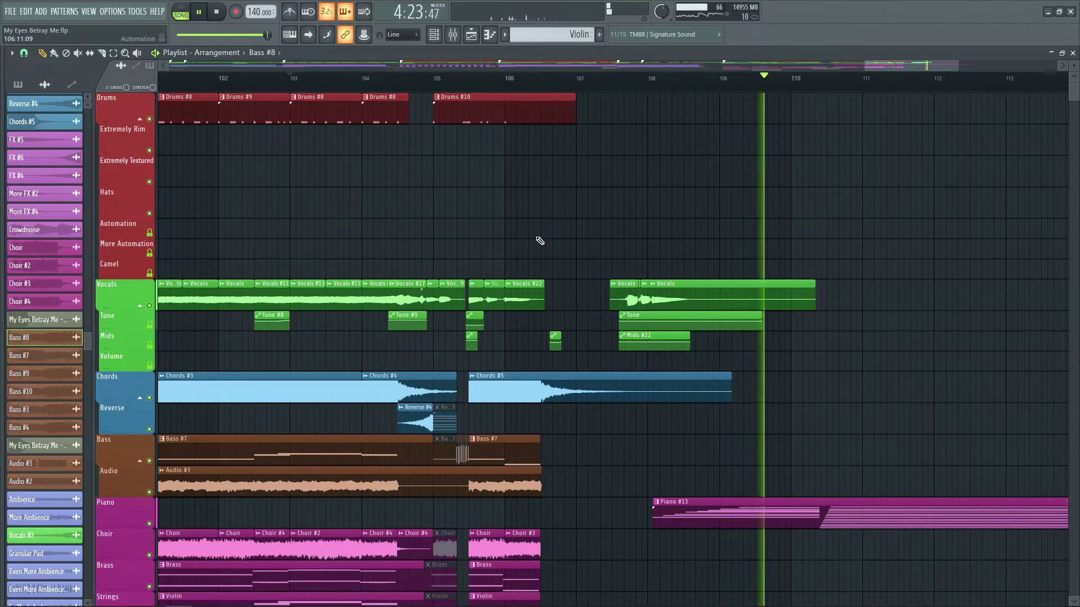
scroll(663, 85, down, 4)
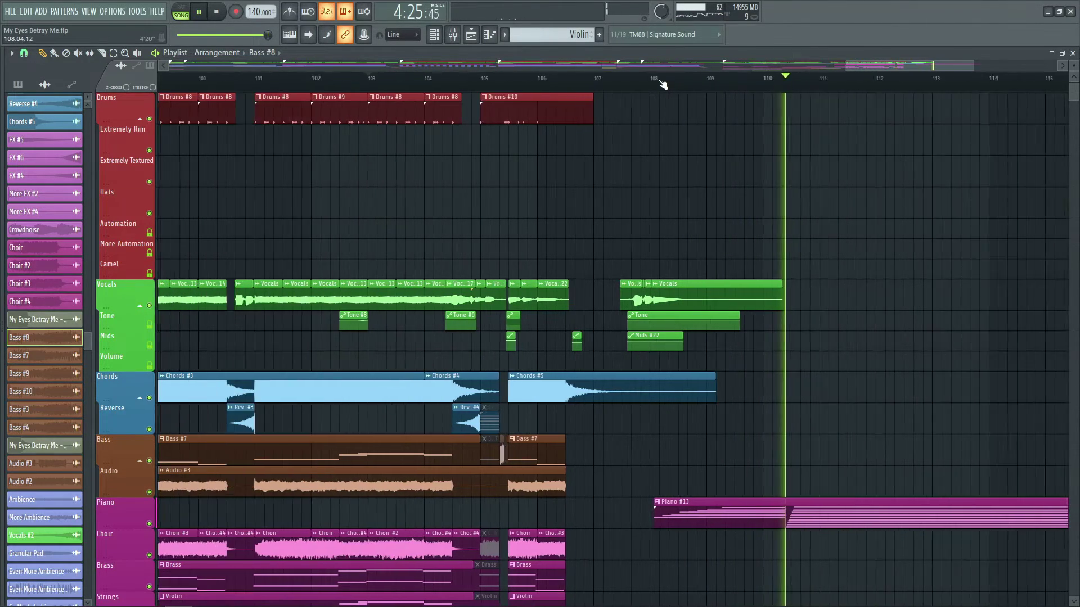
scroll(948, 198, down, 2)
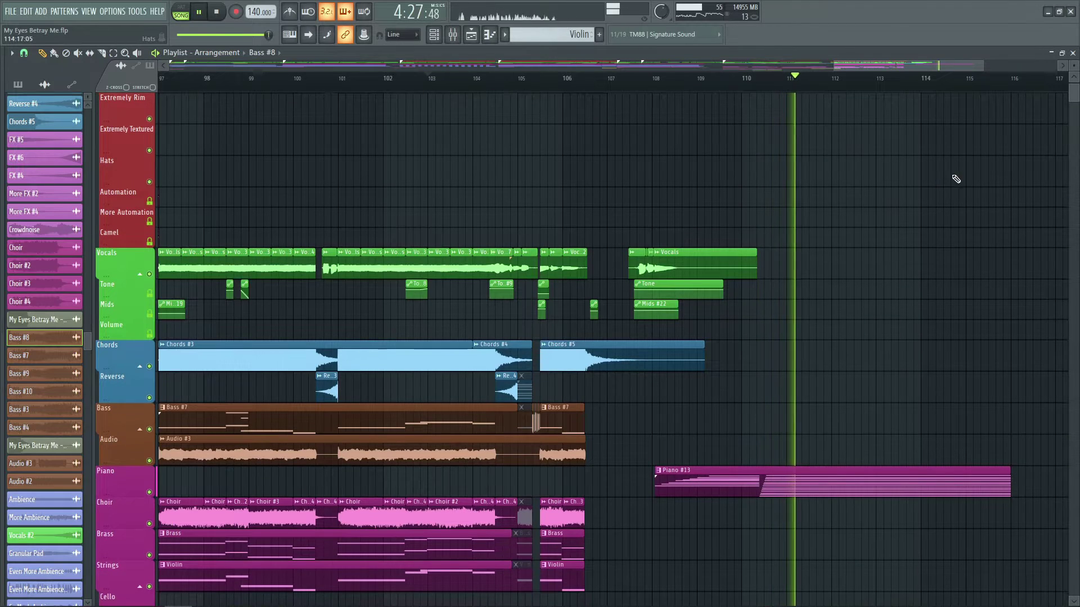
scroll(948, 198, up, 2)
scroll(883, 89, right, 3)
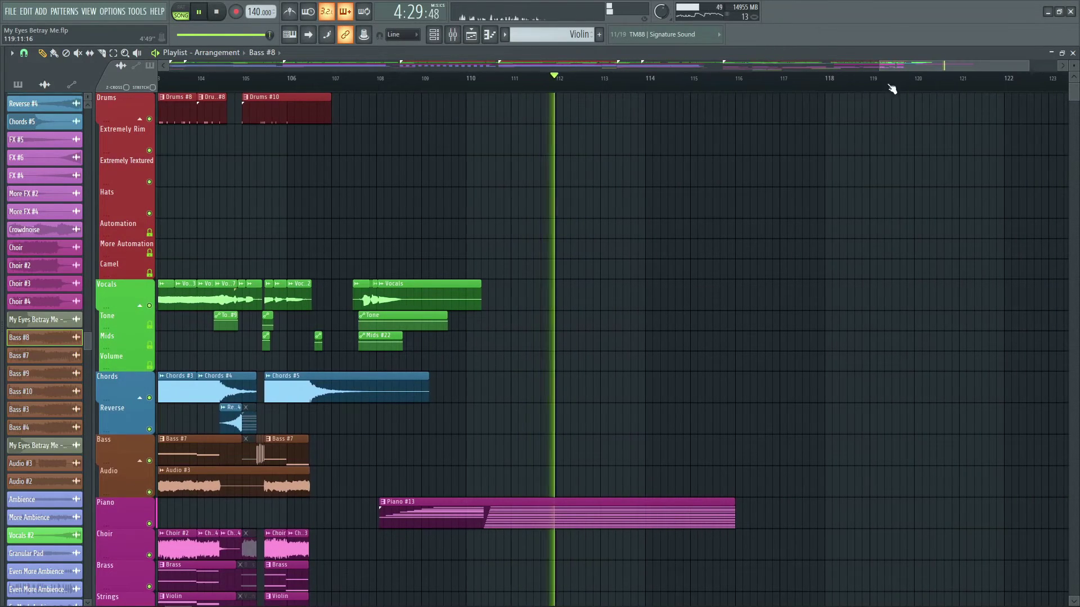
key(space)
Solo the Vocals track and play its final phrase from just before bar 107.5.
scroll(787, 135, up, 6)
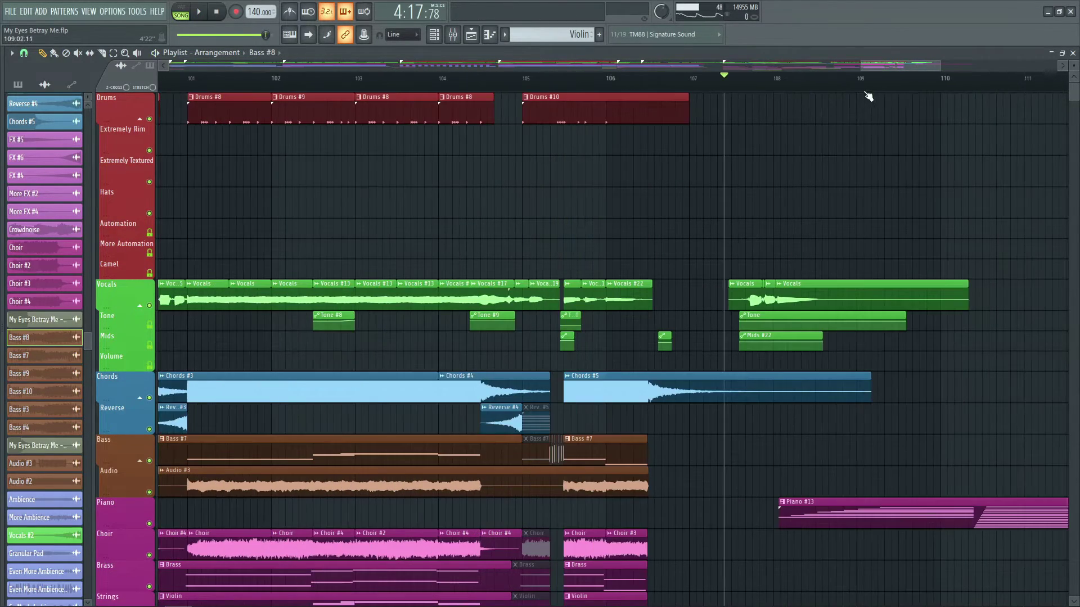
right_click(151, 305)
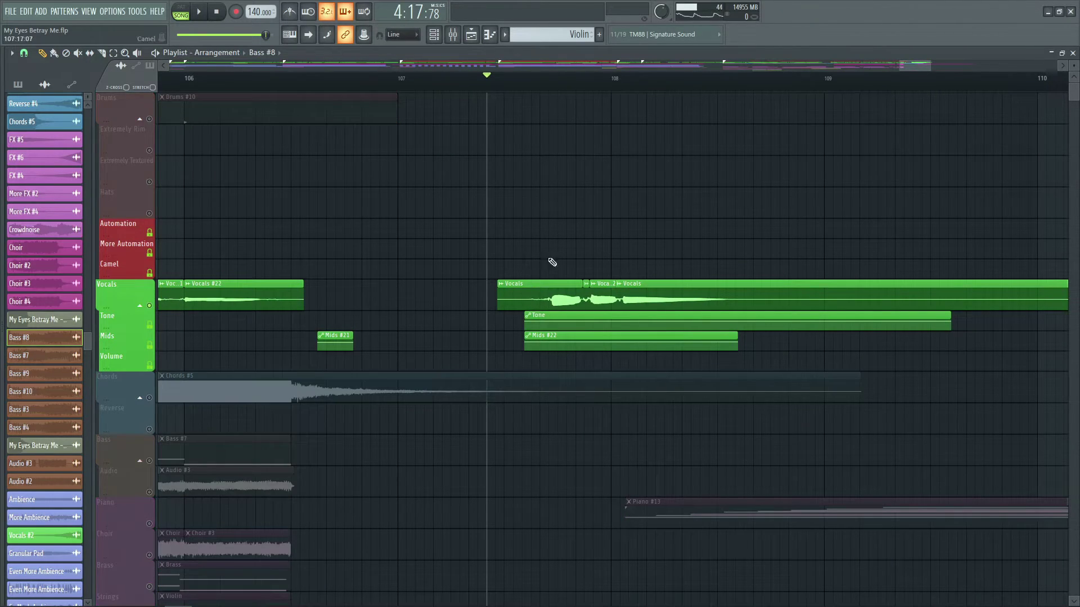
key(space)
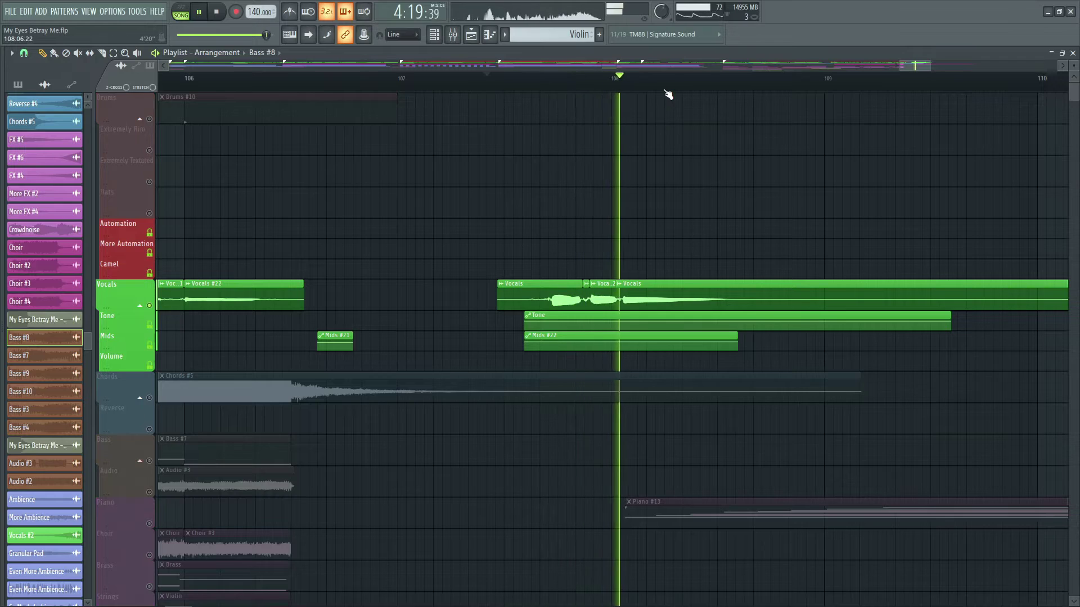
scroll(669, 90, down, 5)
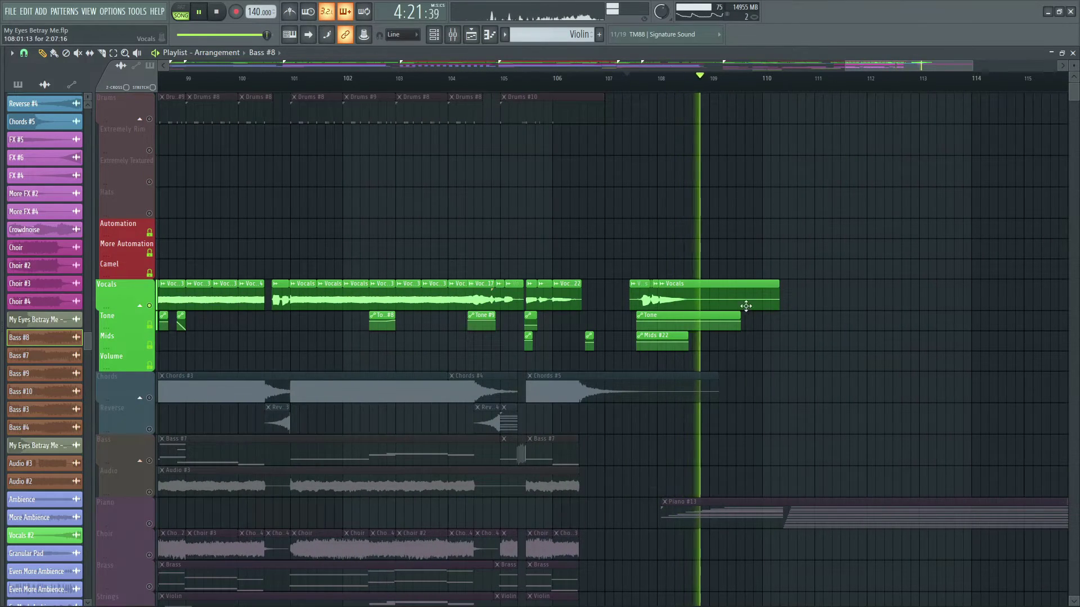
key(space)
Look over the Vocals across the whole arrangement, and unmute the Piano track with the closing Piano #13 clip.
scroll(589, 83, down, 6)
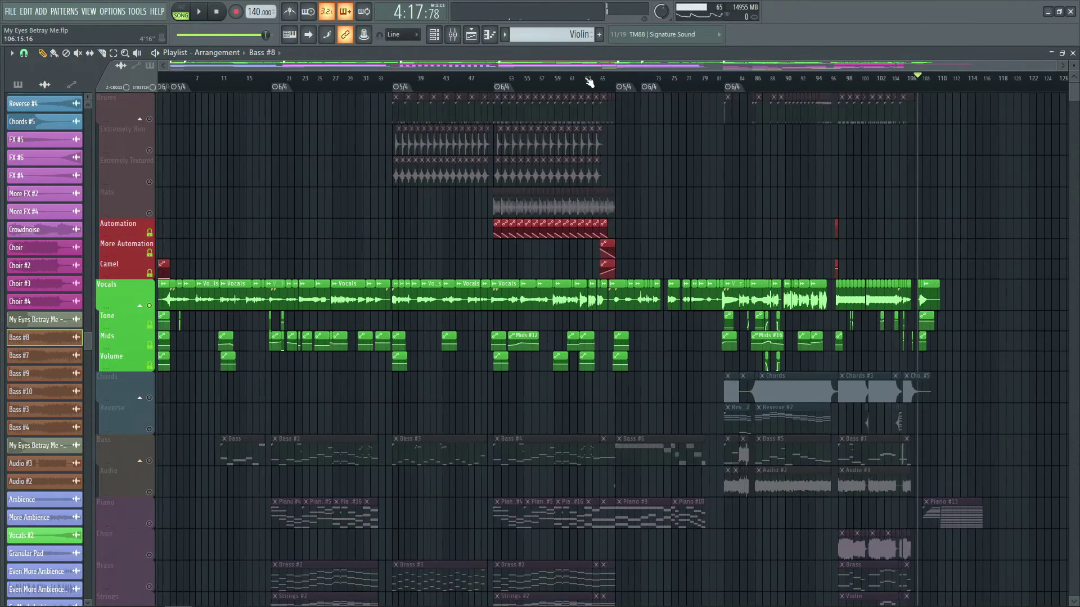
scroll(589, 82, down, 1)
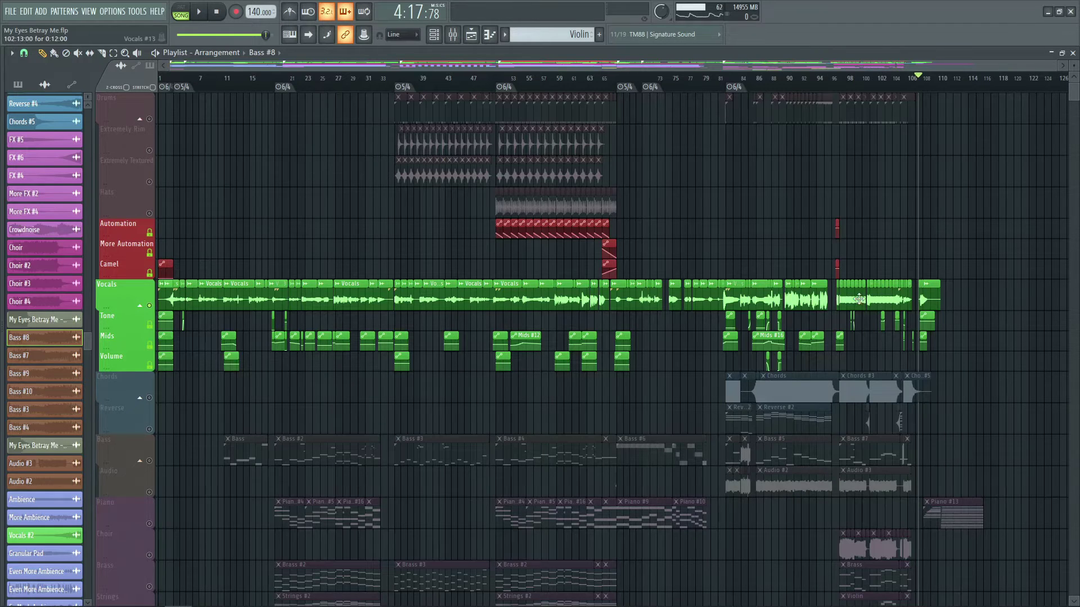
scroll(1000, 80, up, 8)
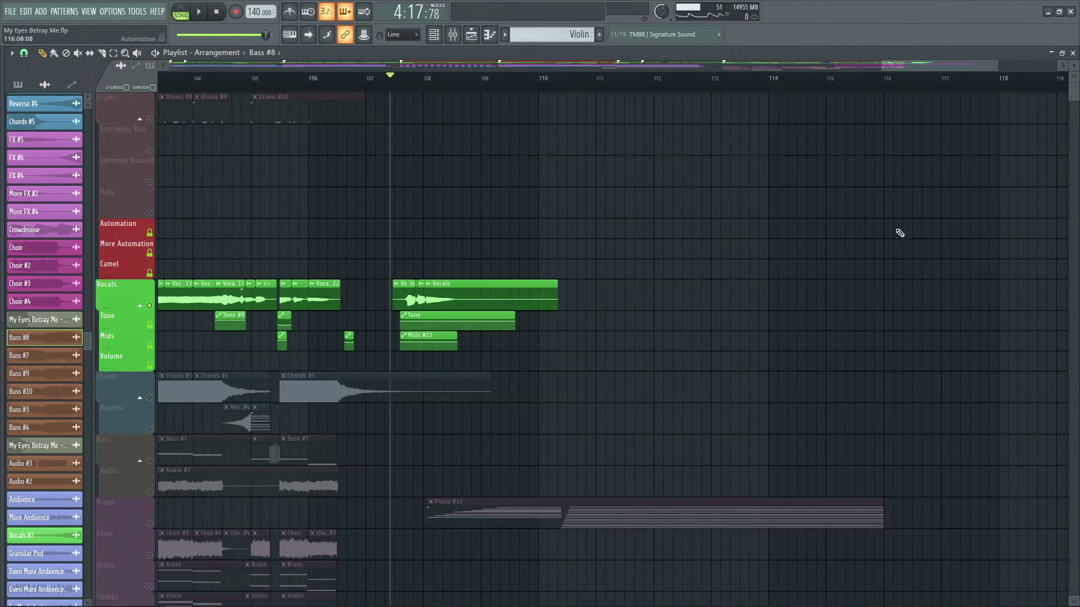
scroll(414, 284, down, 5)
scroll(162, 151, up, 2)
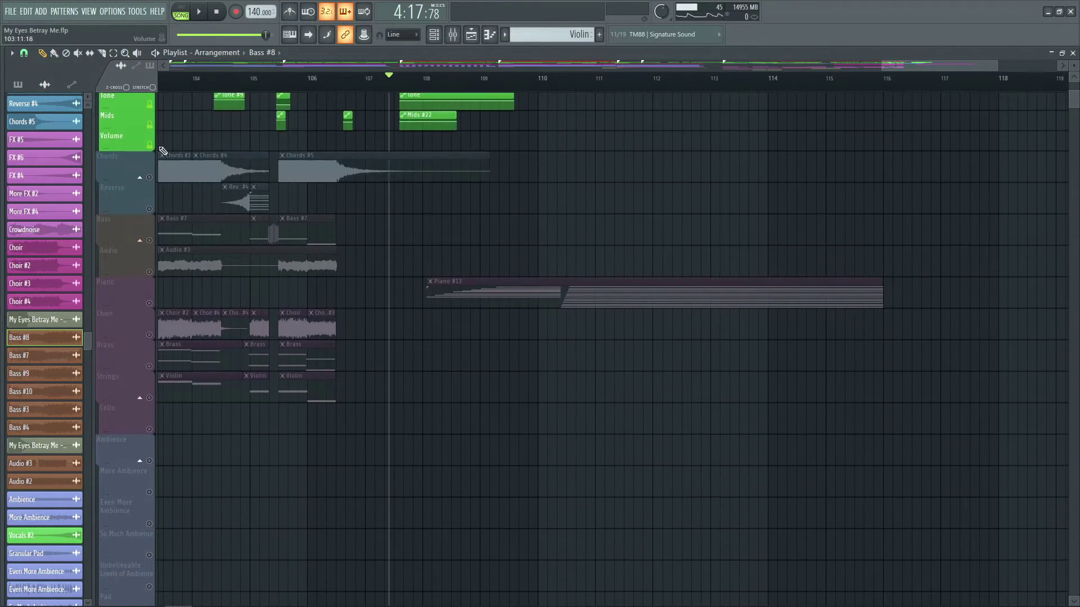
click(143, 297)
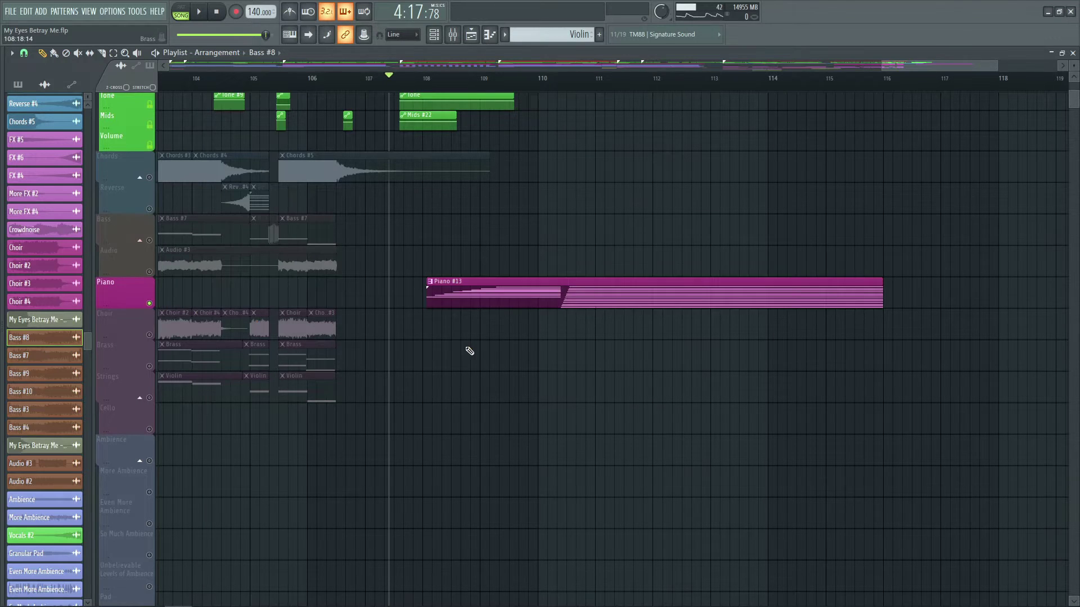
Look over the playlist tracks surrounding the closing Piano #13 clip and compare the ending with the earlier sections.
scroll(468, 351, down, 10)
scroll(424, 324, up, 1)
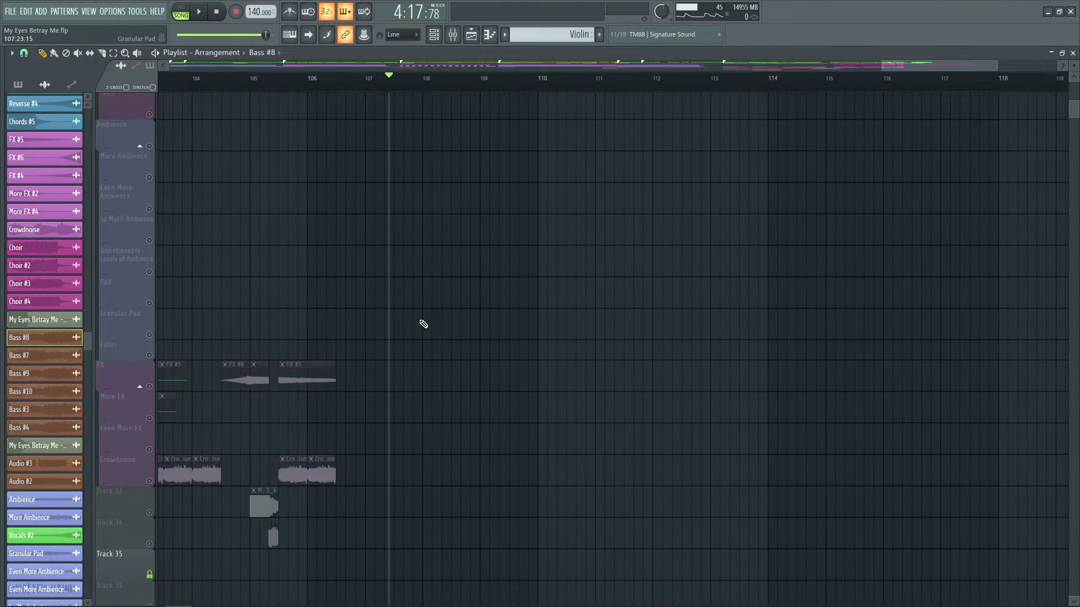
scroll(378, 350, up, 12)
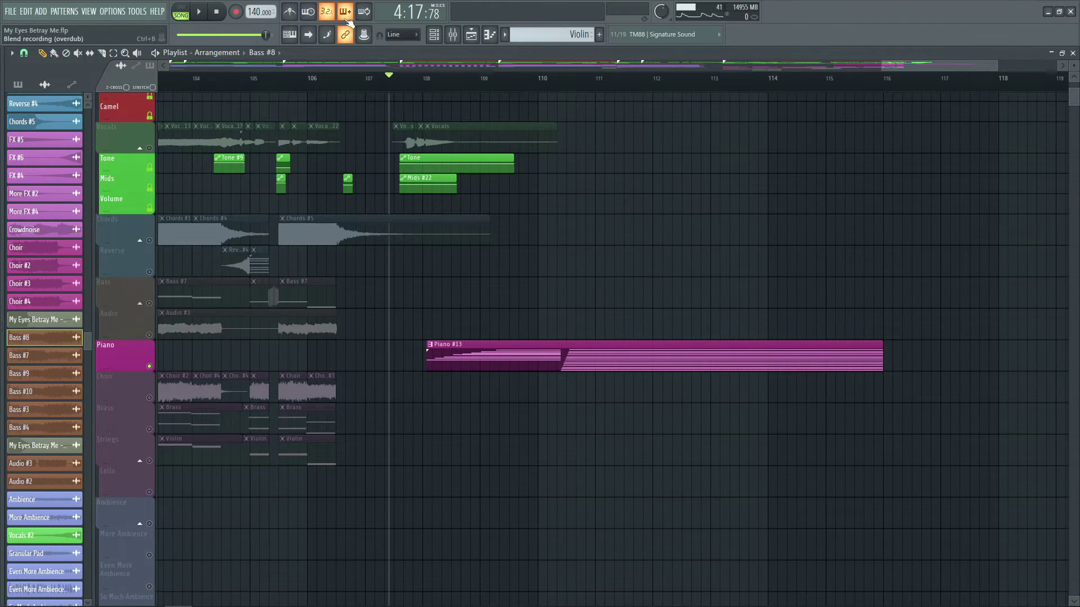
scroll(350, 84, down, 5)
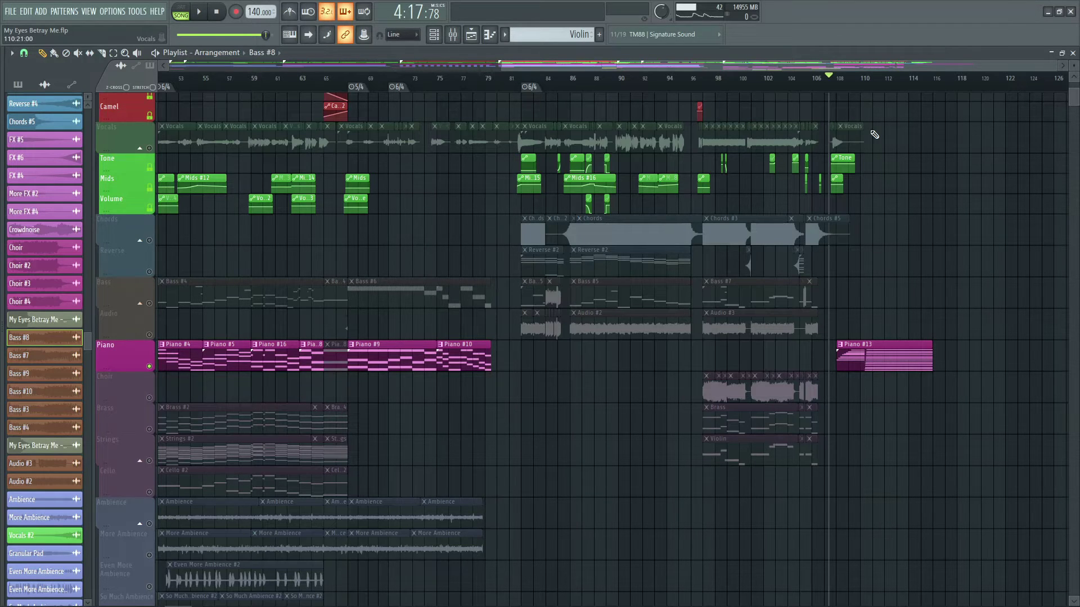
scroll(883, 97, up, 5)
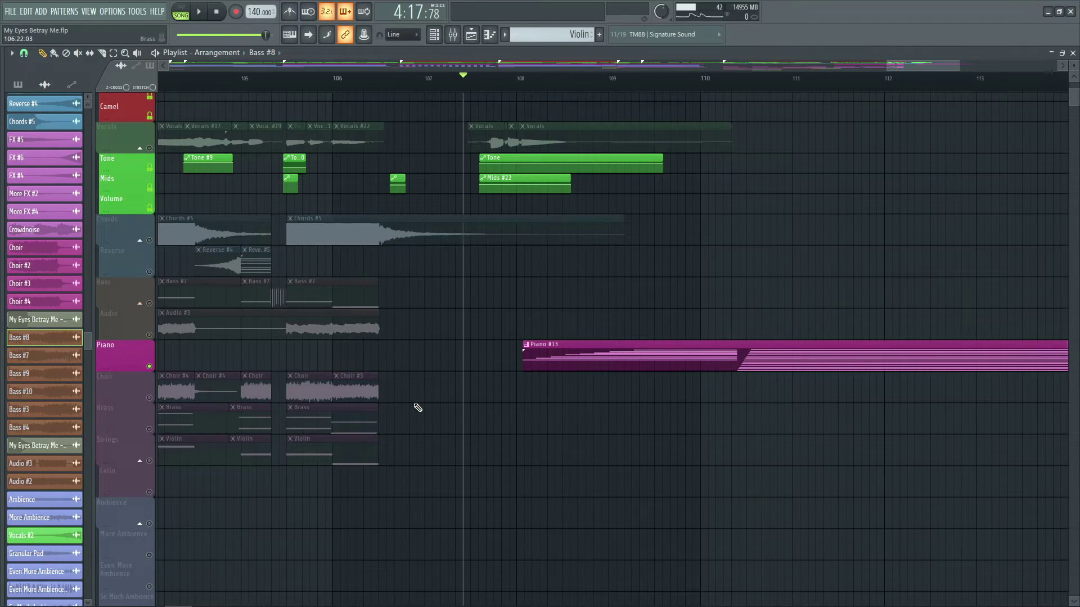
scroll(418, 407, up, 4)
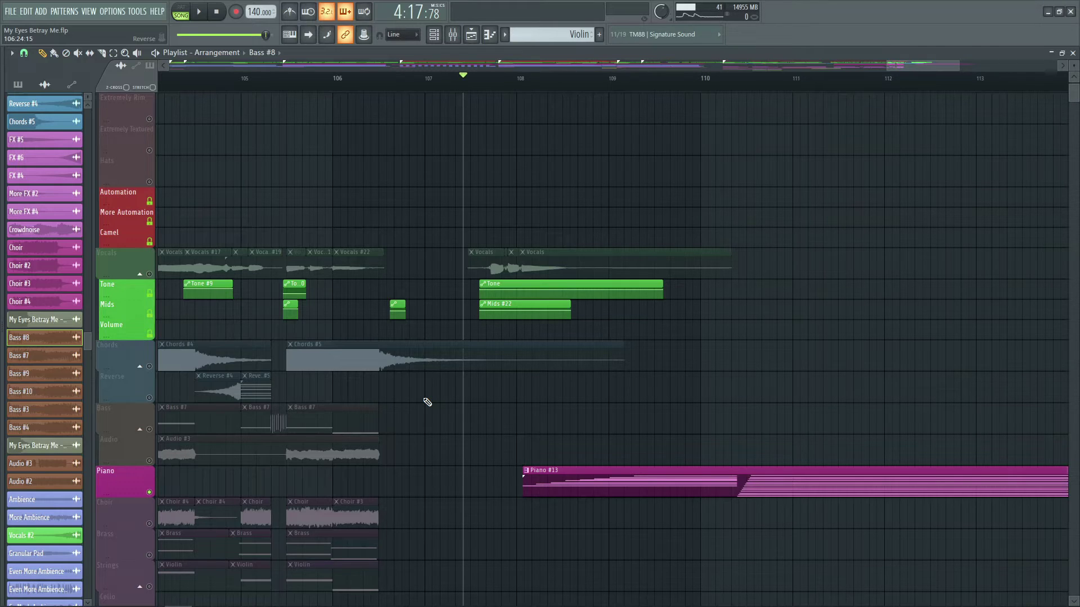
Select the closing Piano #13 clip and inspect the Piano #2 channel's Keyzone Classic instrument, closing its window when done.
click(627, 484)
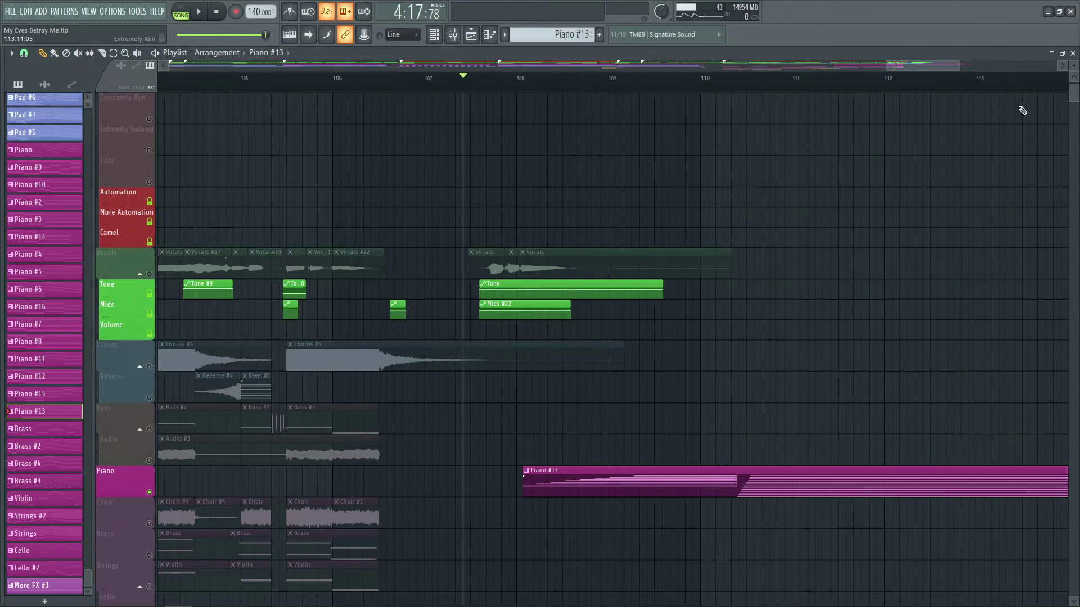
click(1072, 53)
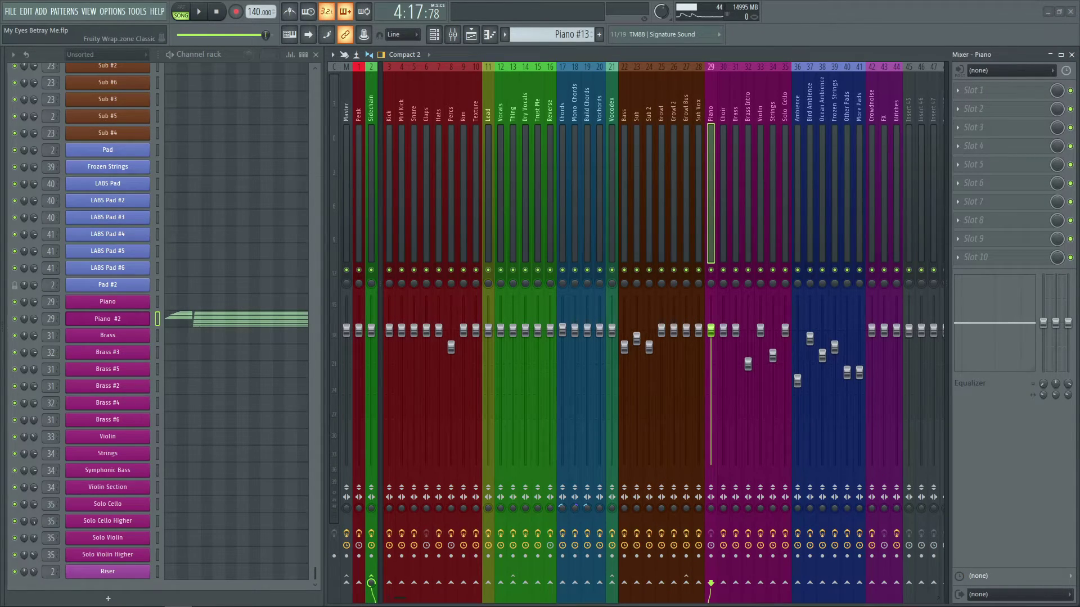
click(108, 319)
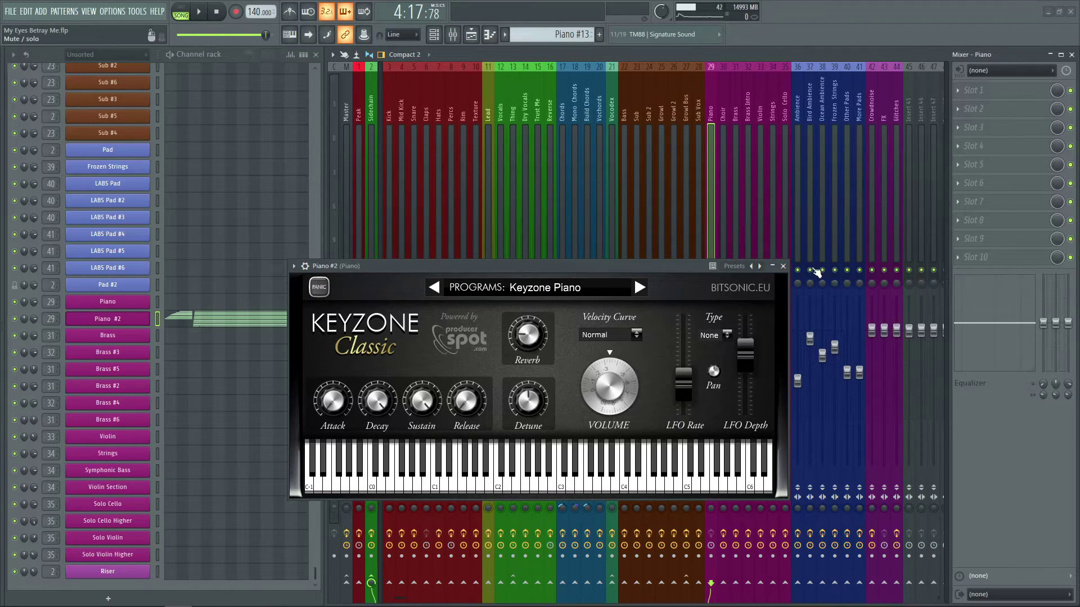
click(779, 267)
Open the Piano #2 channel's notes in the piano roll and examine the rising run up to its C#7 and the D7 that follows.
click(433, 35)
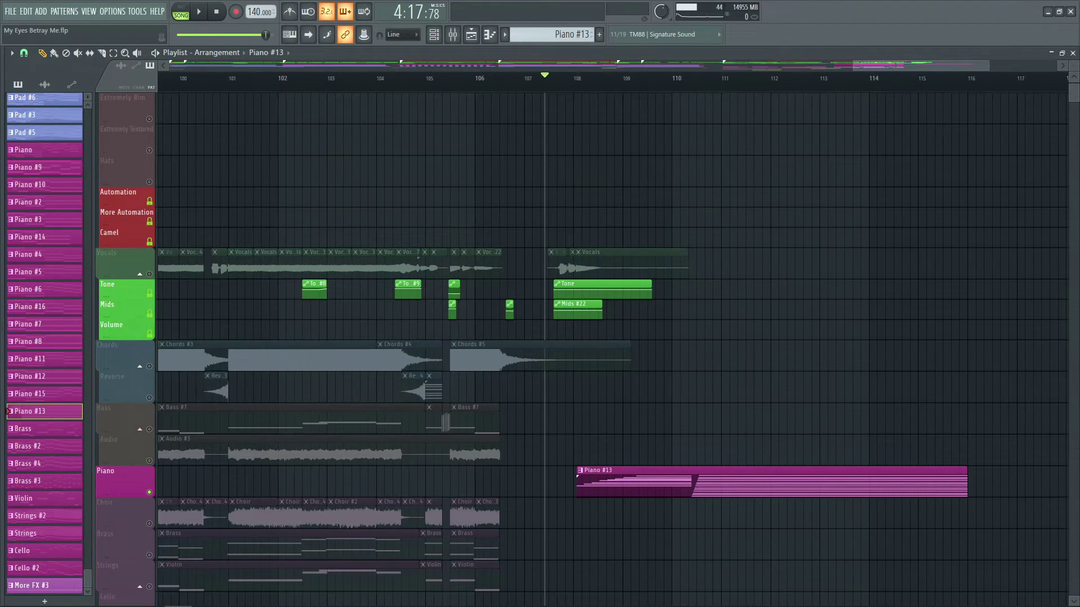
click(1073, 53)
click(248, 310)
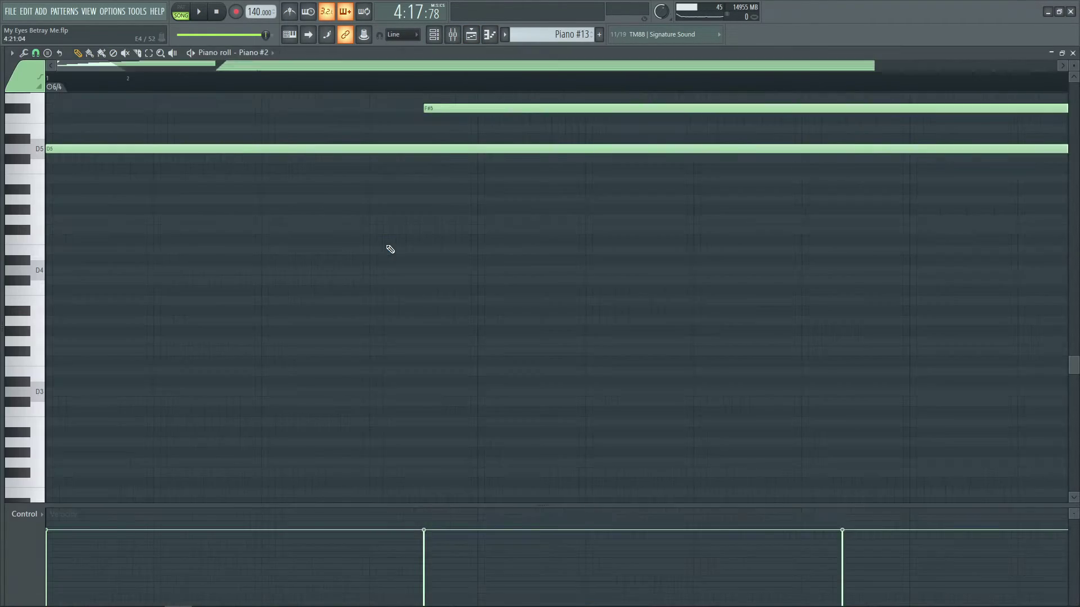
scroll(264, 224, up, 10)
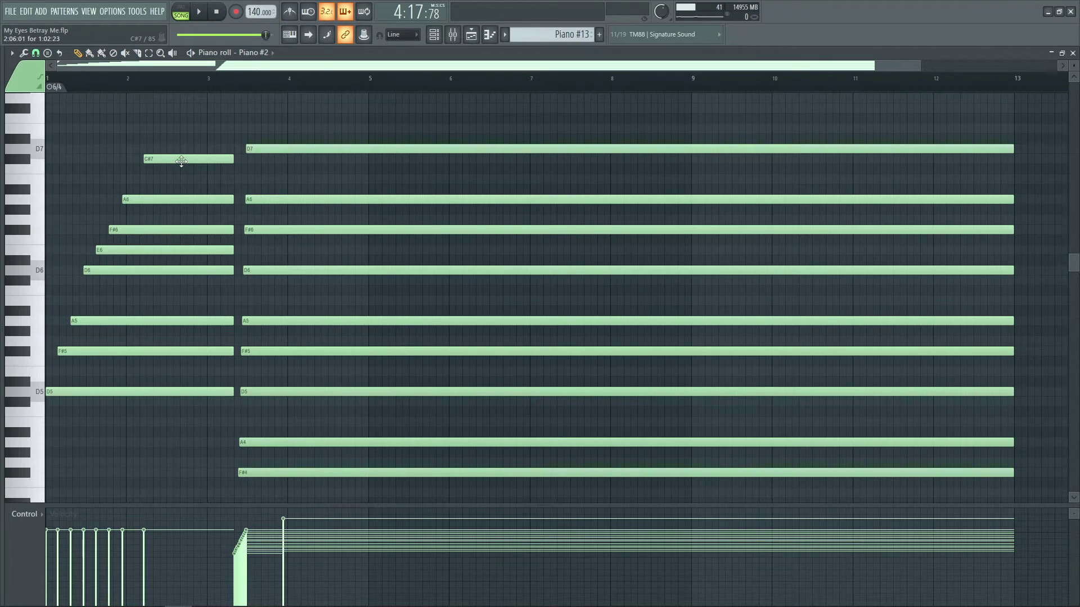
click(181, 159)
click(265, 151)
Examine the staggered notes of the long final chord in the piano roll, from D3 up to D7.
scroll(225, 152, down, 10)
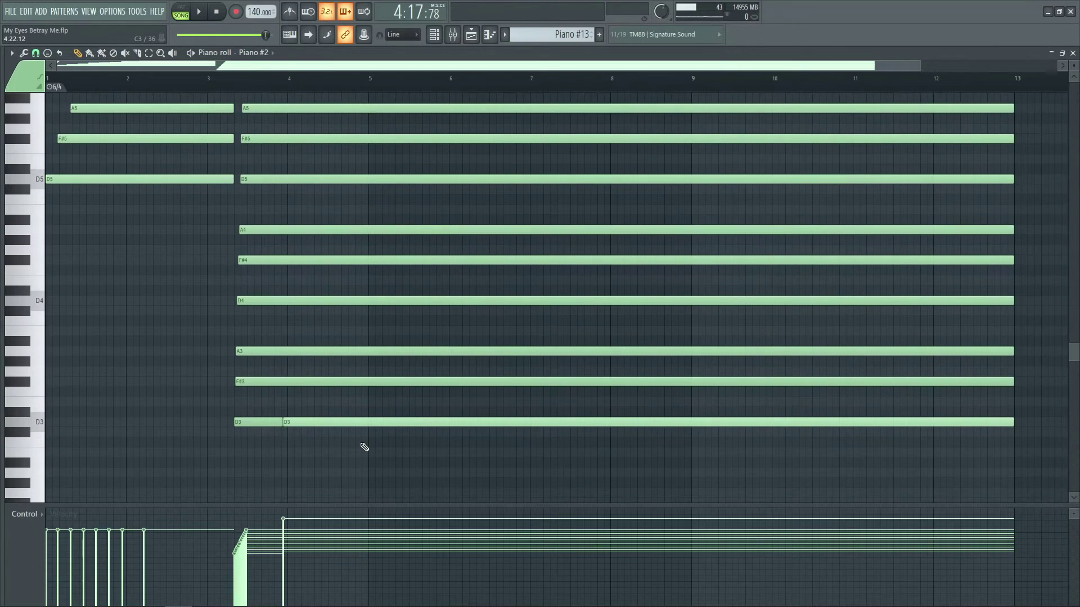
scroll(268, 412, up, 9)
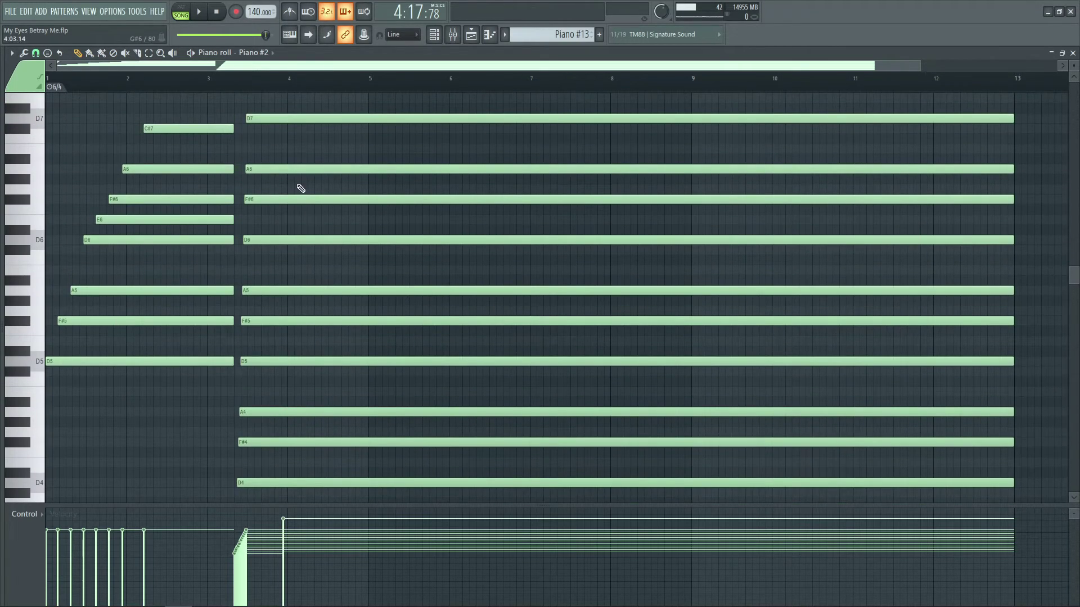
scroll(299, 186, down, 16)
scroll(272, 302, up, 10)
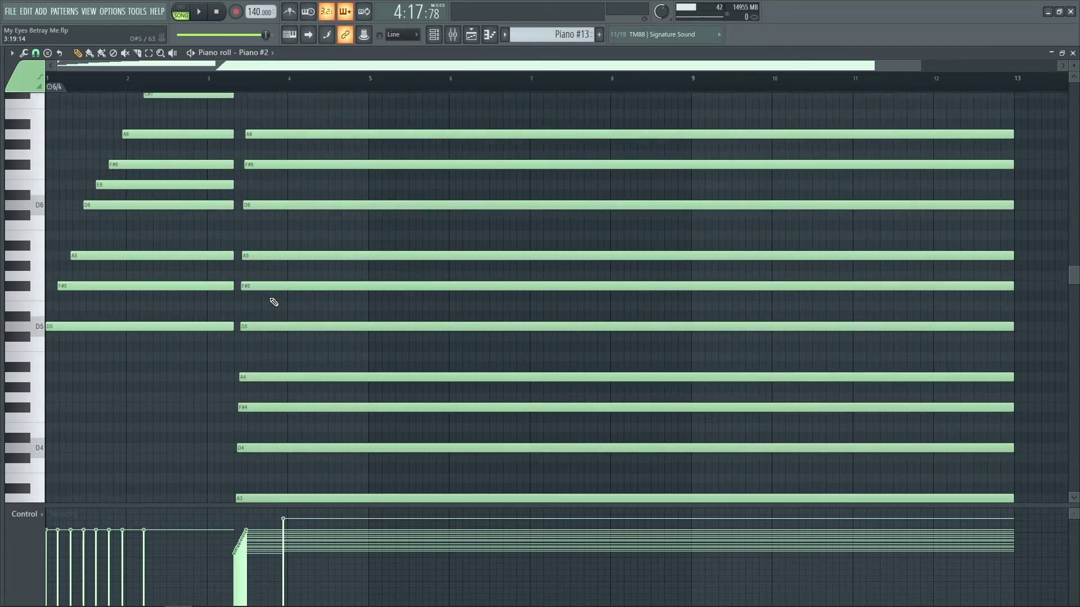
scroll(270, 259, up, 9)
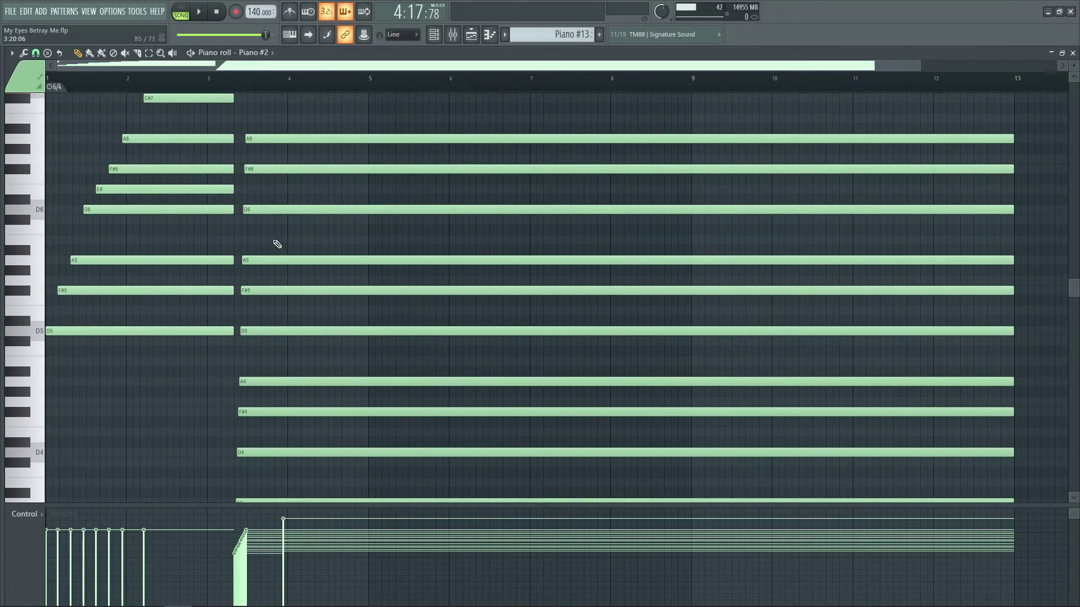
scroll(323, 175, down, 20)
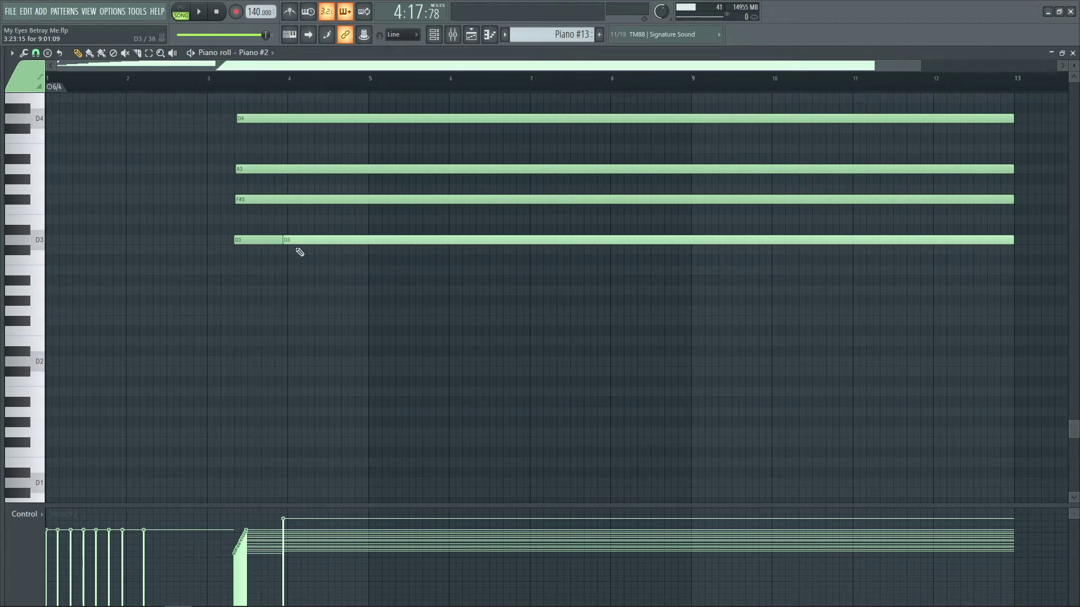
scroll(193, 284, up, 20)
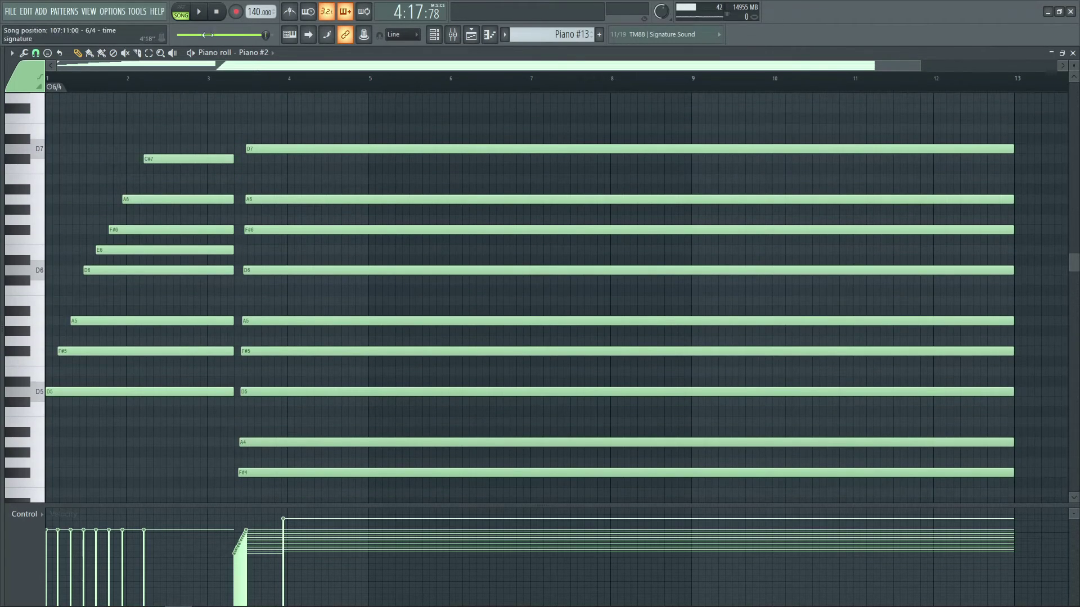
Play the Piano #13 pattern on its own in pattern mode while following its notes in the piano roll.
key(l)
key(space)
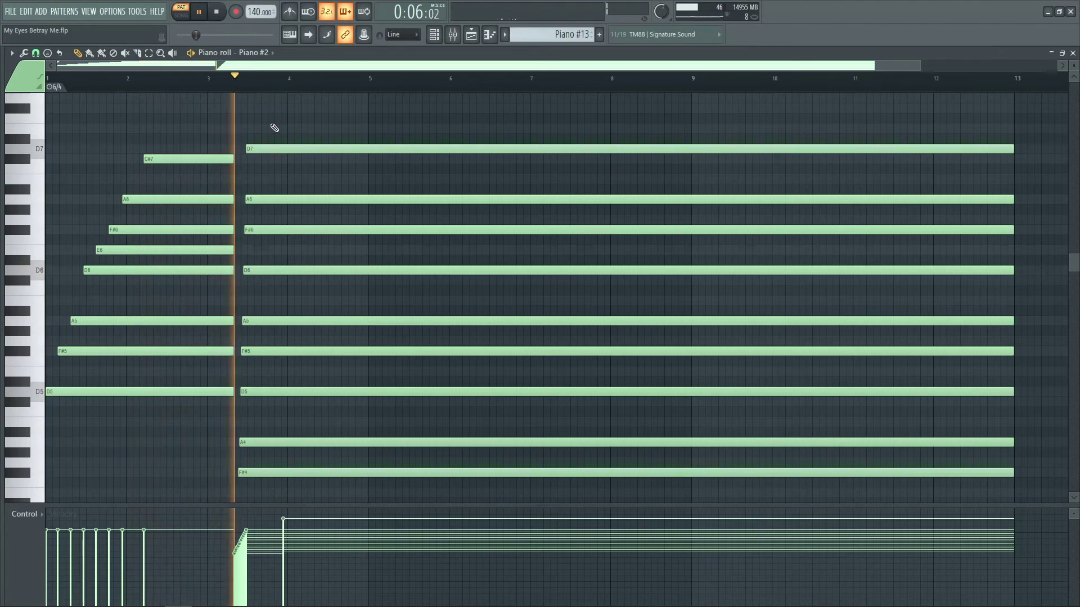
scroll(274, 128, down, 5)
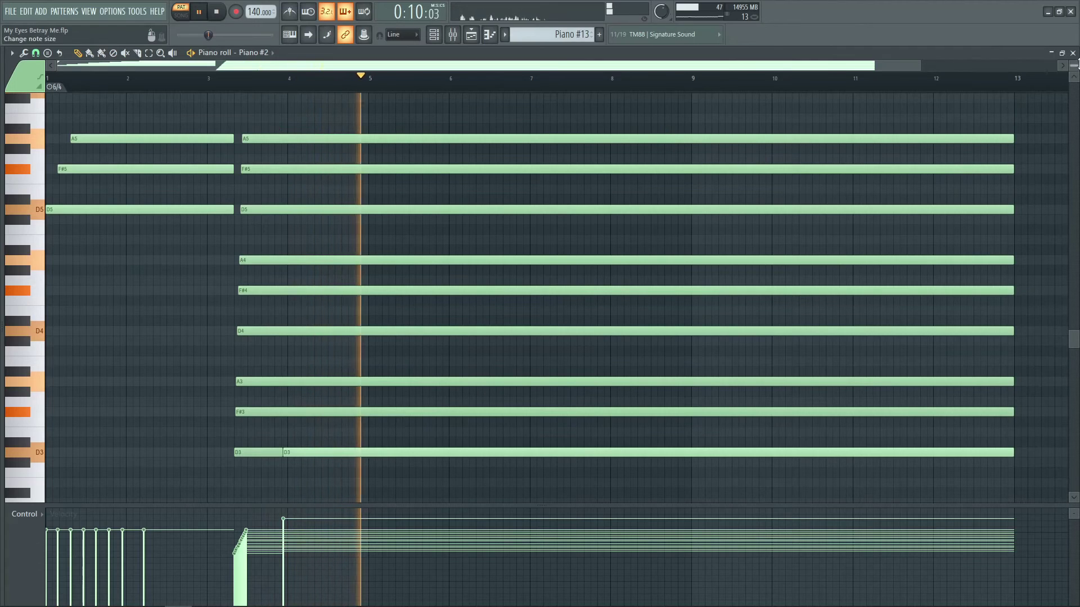
Return to the full playlist arrangement, stop playback, and move the playhead to the song's start.
key(F9)
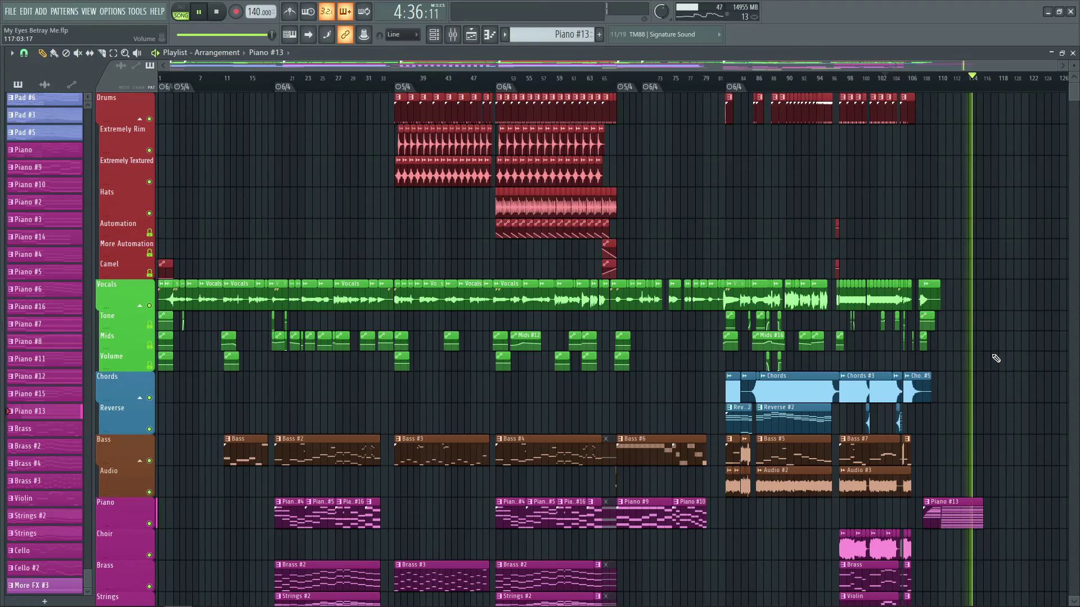
key(space)
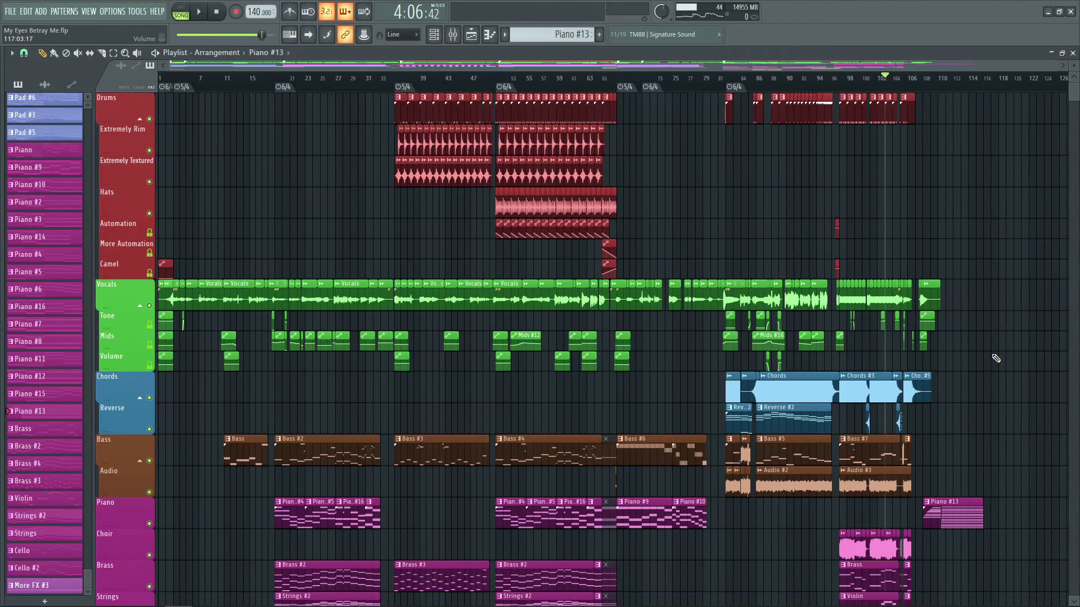
key(Home)
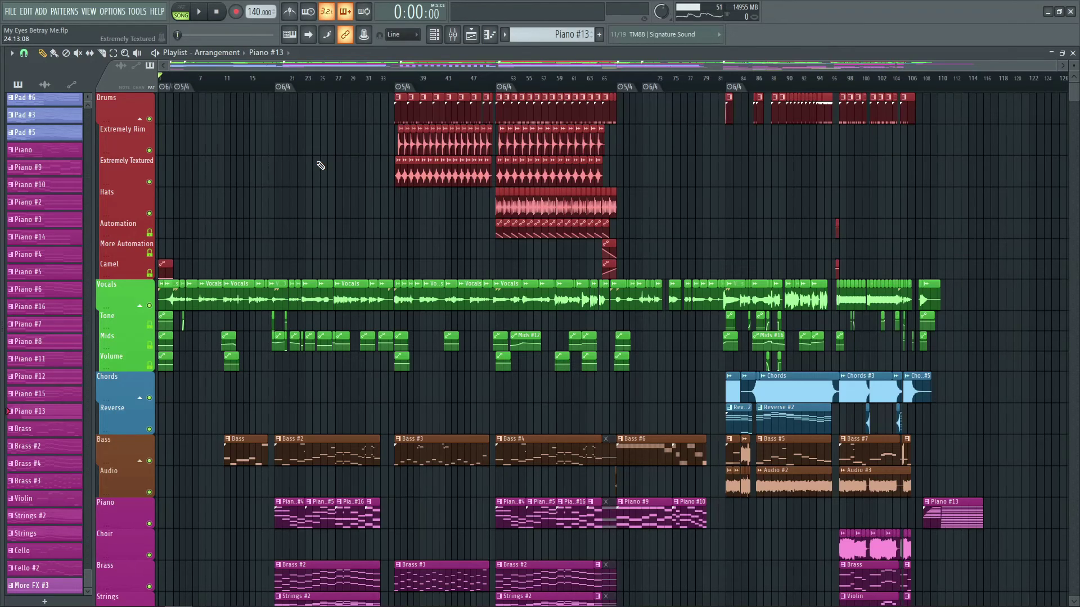